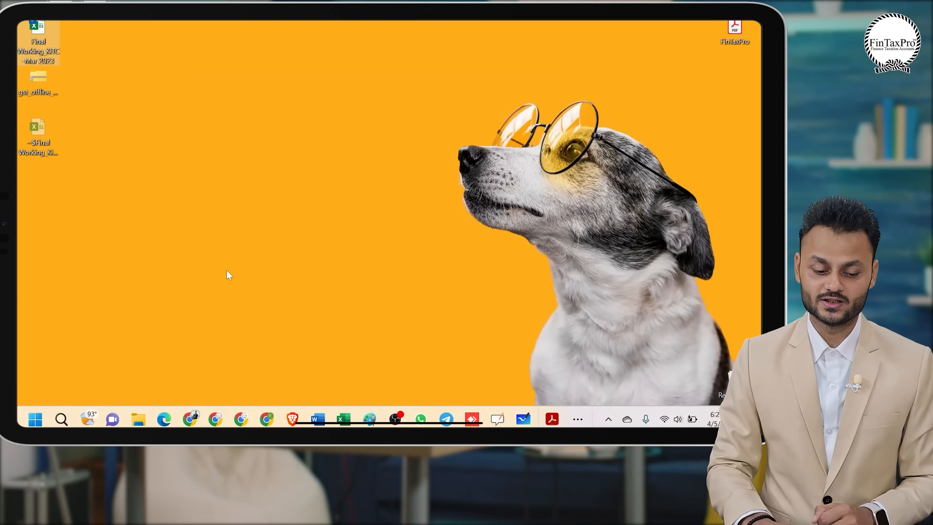
Extract the gst_offline_tool archive into a desktop folder of the same name and open the inner gst_offline_tool folder.
{"action": "left_click", "coordinate": [36, 71]}
{"action": "right_click", "coordinate": [41, 78]}
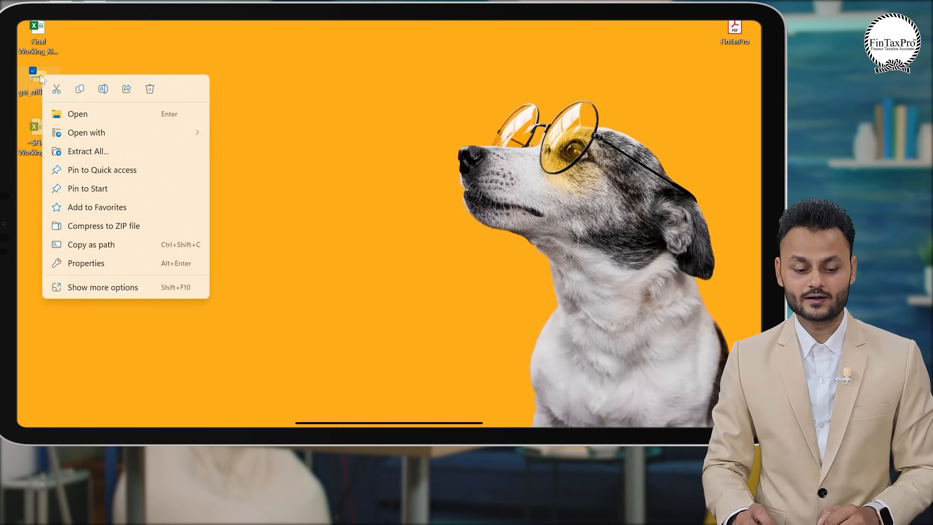
{"action": "left_click", "coordinate": [88, 151]}
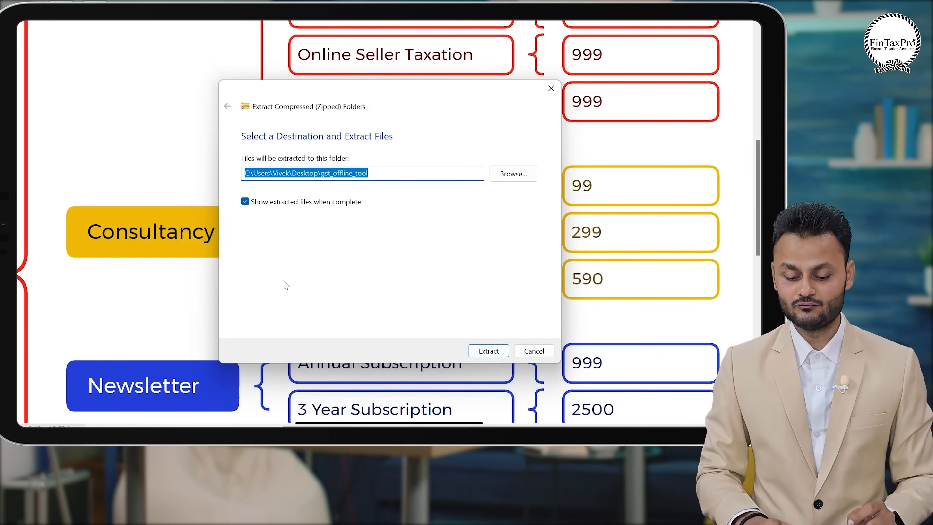
{"action": "left_click", "coordinate": [488, 351]}
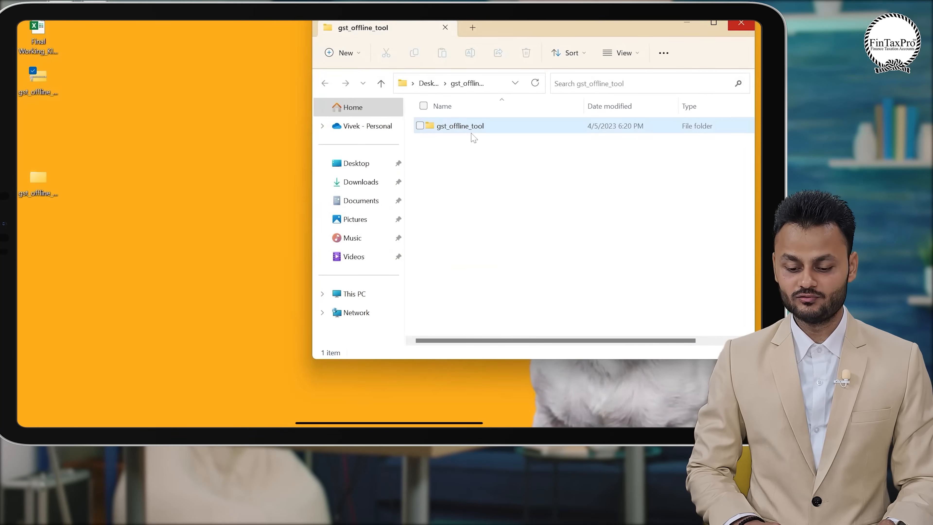
{"action": "double_click", "coordinate": [473, 133]}
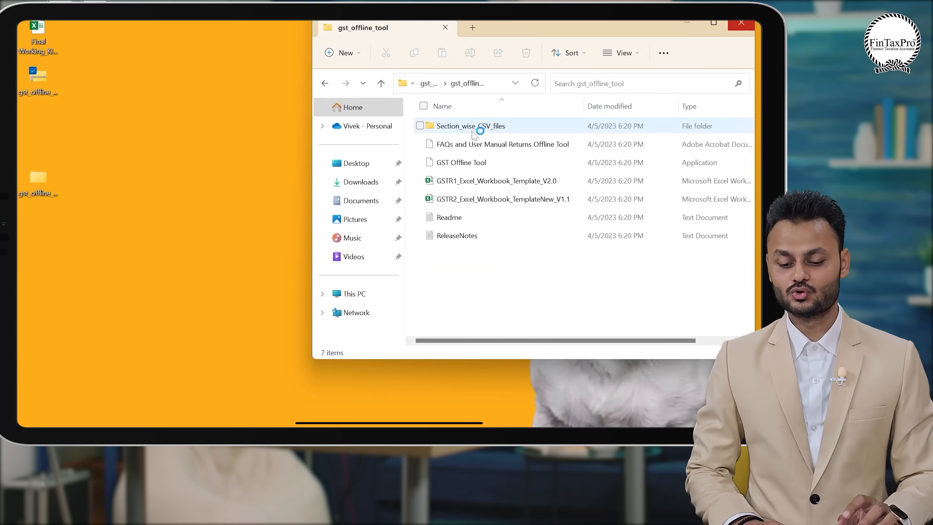
Maximize the folder window, show its contents as large icons, and select the Section_wise_CSV_files folder.
{"action": "left_click", "coordinate": [722, 25]}
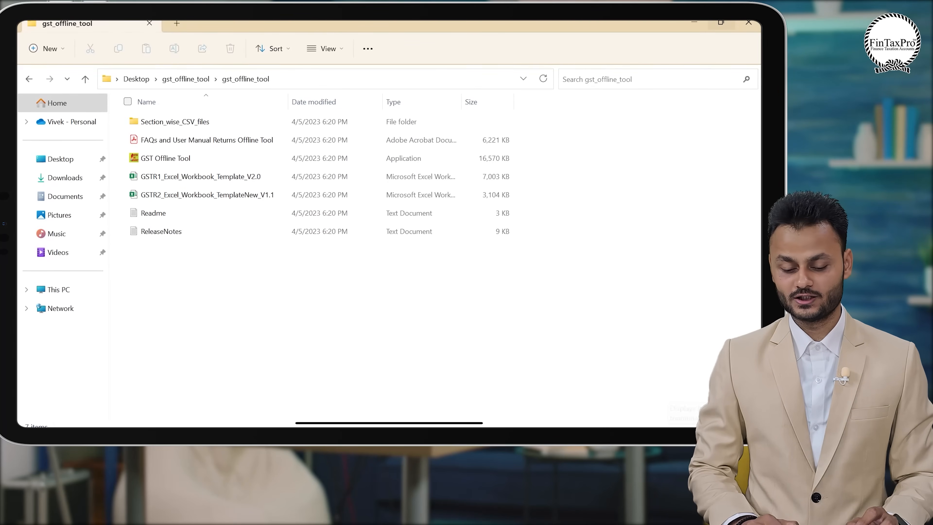
{"action": "left_click", "coordinate": [755, 427]}
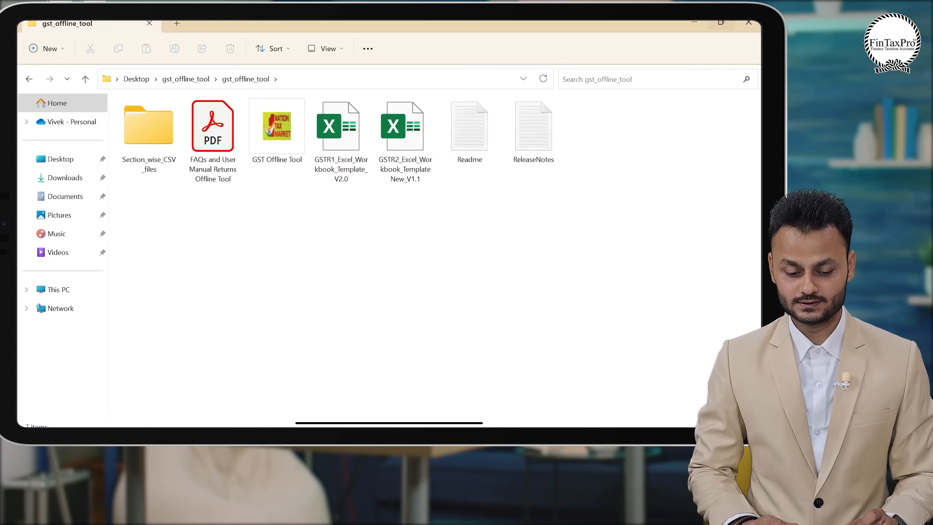
{"action": "left_click", "coordinate": [151, 147]}
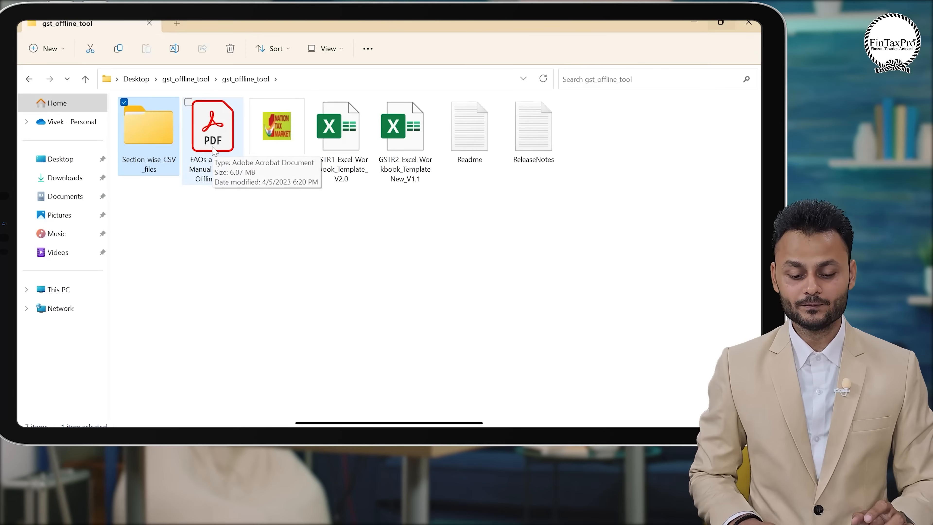
Run the GST Offline Tool setup and start installing it to C:\GST Offline Tool with a desktop shortcut.
{"action": "double_click", "coordinate": [293, 142]}
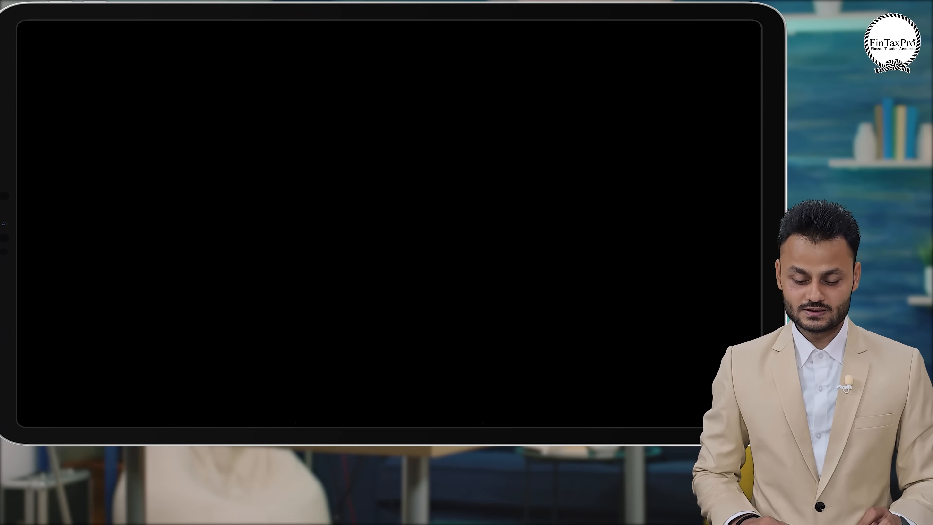
{"action": "left_click", "coordinate": [309, 323]}
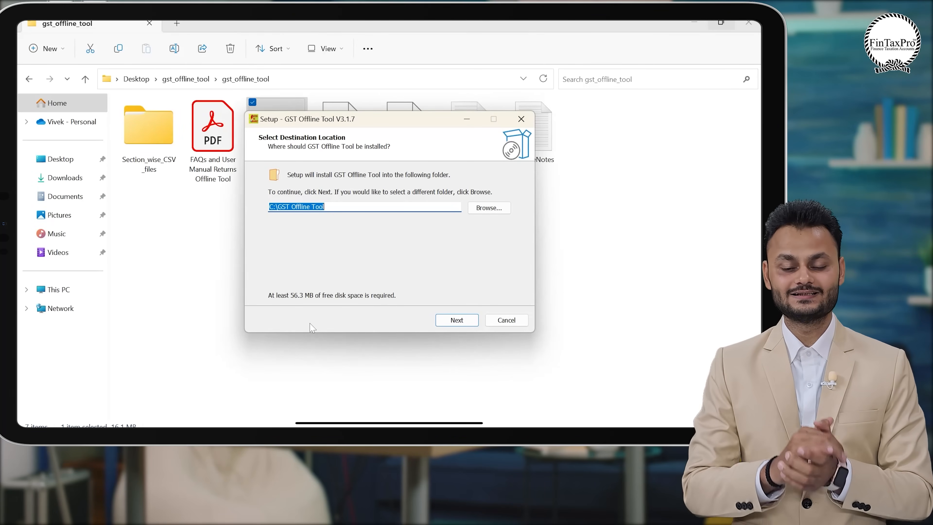
{"action": "left_click", "coordinate": [457, 324]}
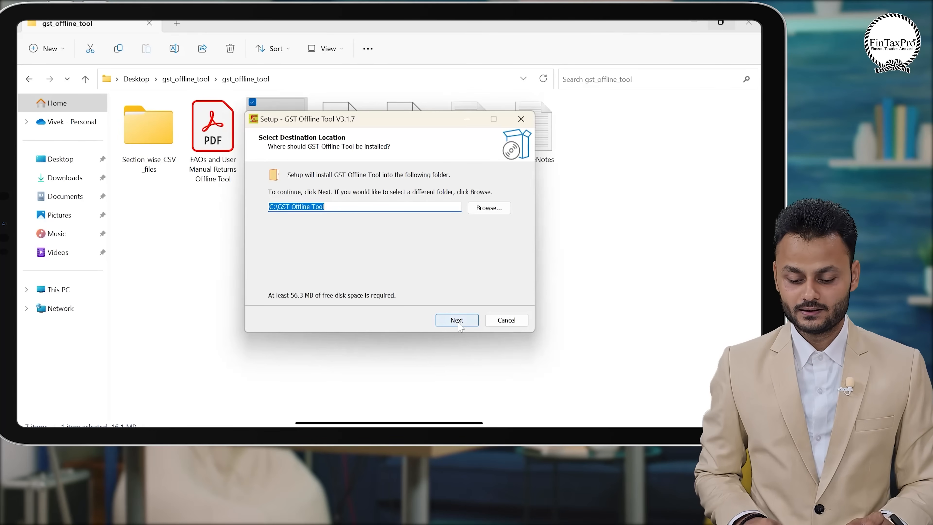
{"action": "left_click", "coordinate": [457, 321]}
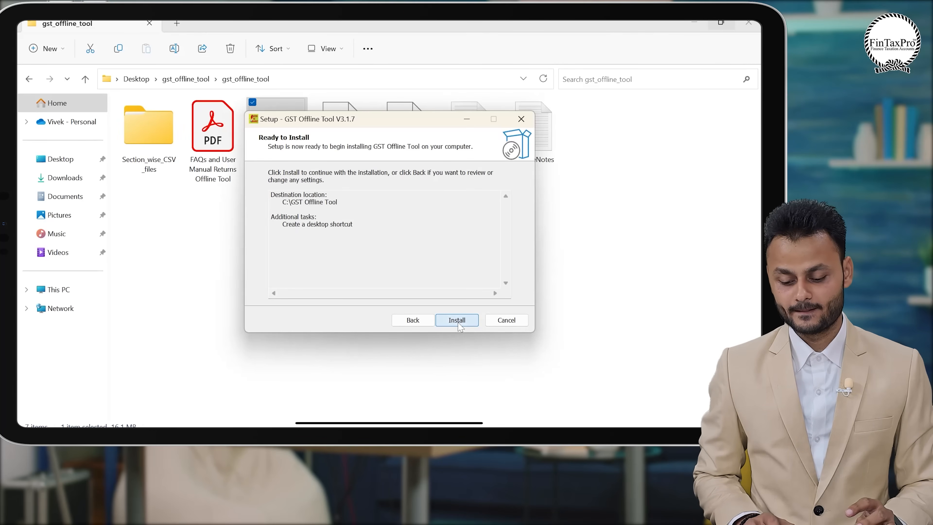
{"action": "left_click", "coordinate": [458, 323]}
{"action": "left_click", "coordinate": [458, 321]}
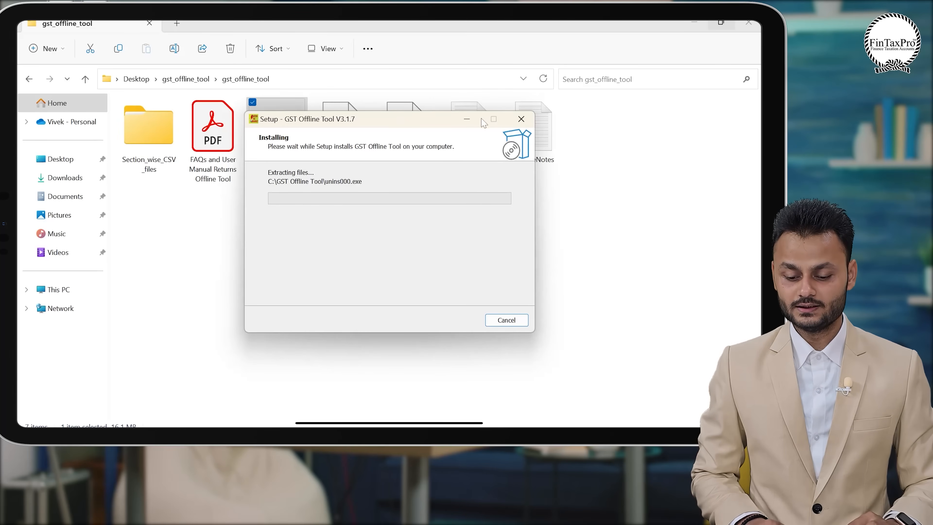
Minimize the setup window and look at the GSTR1_Excel_Workbook_Template_V2.0 file and the Section_wise_CSV_files folder.
{"action": "left_click", "coordinate": [468, 119]}
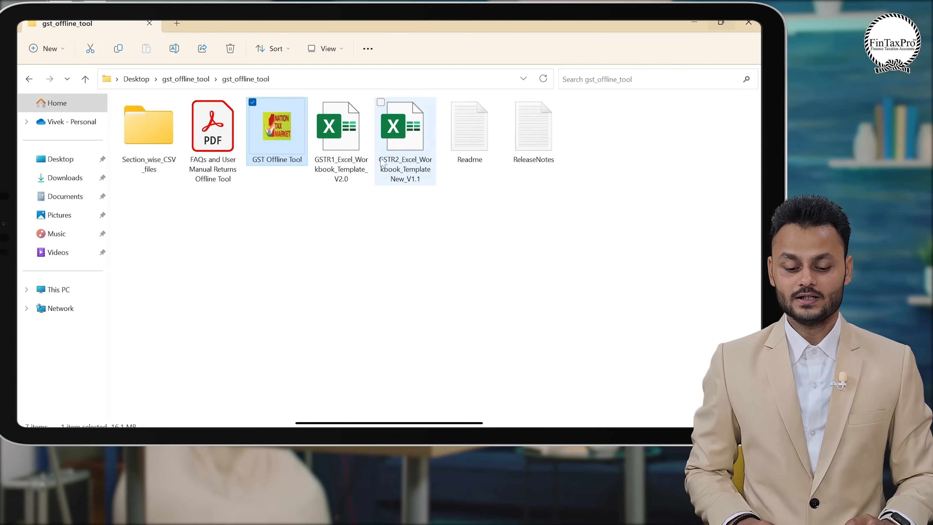
{"action": "mouse_move", "coordinate": [338, 147]}
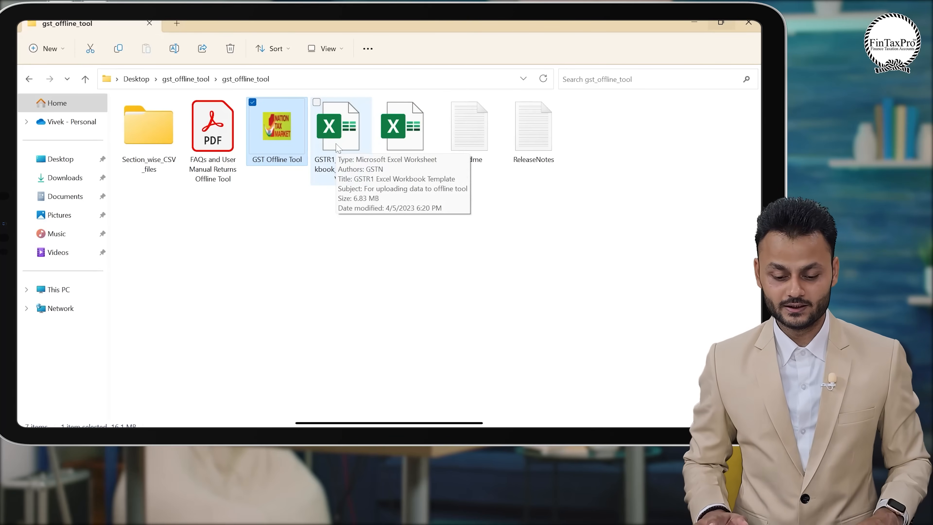
{"action": "left_click", "coordinate": [337, 147]}
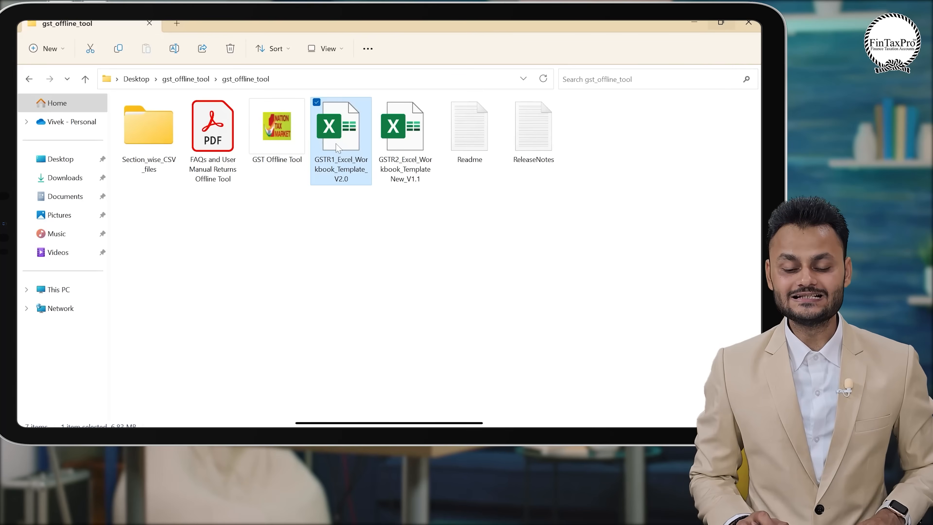
{"action": "double_click", "coordinate": [337, 147]}
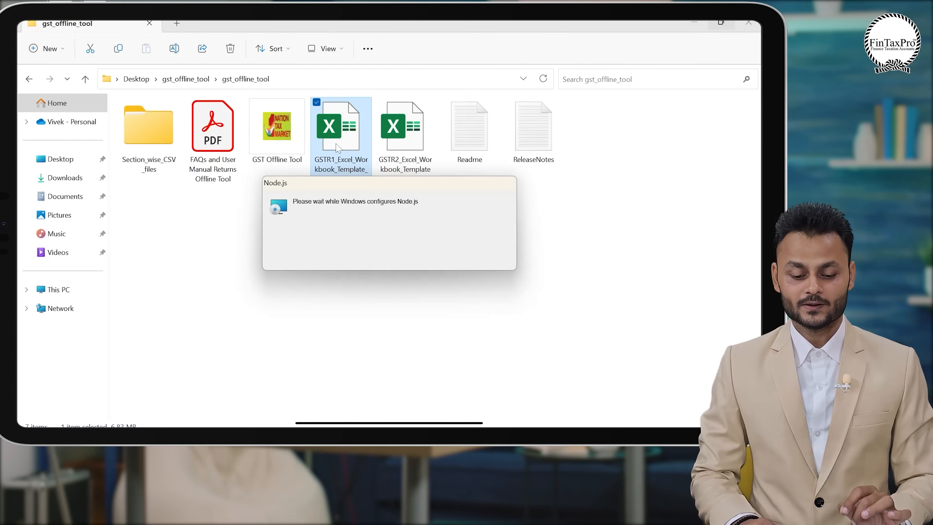
{"action": "left_click", "coordinate": [161, 158]}
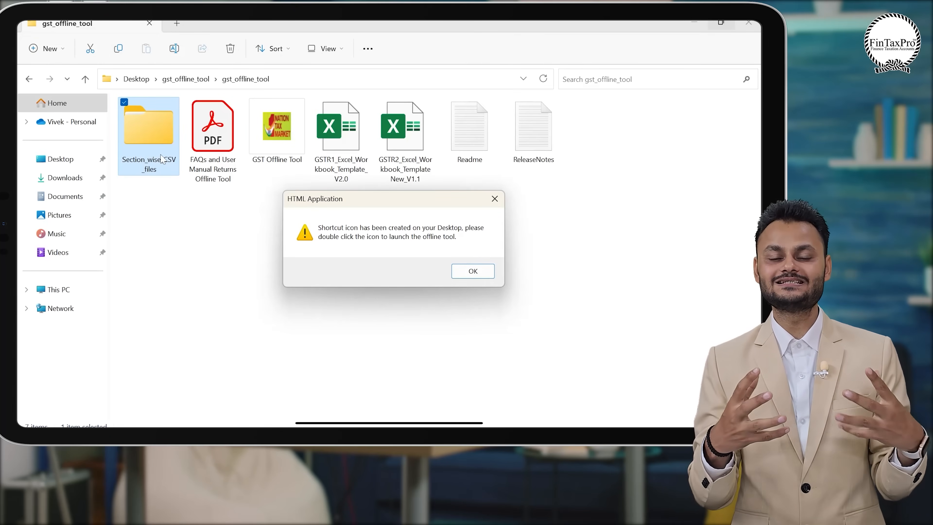
Acknowledge the shortcut notice, finish the GST Offline Tool setup wizard, and show the desktop.
{"action": "key", "text": "Return"}
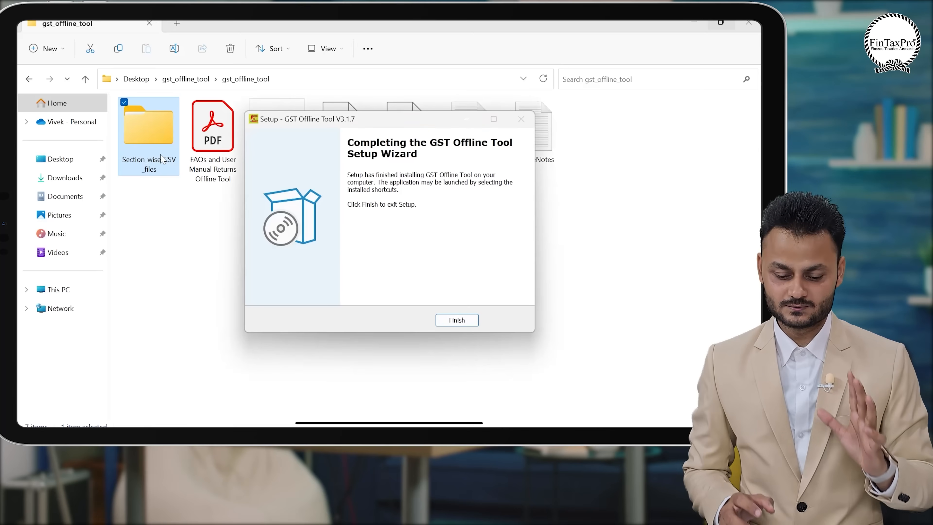
{"action": "left_click", "coordinate": [457, 320]}
{"action": "left_click", "coordinate": [473, 272]}
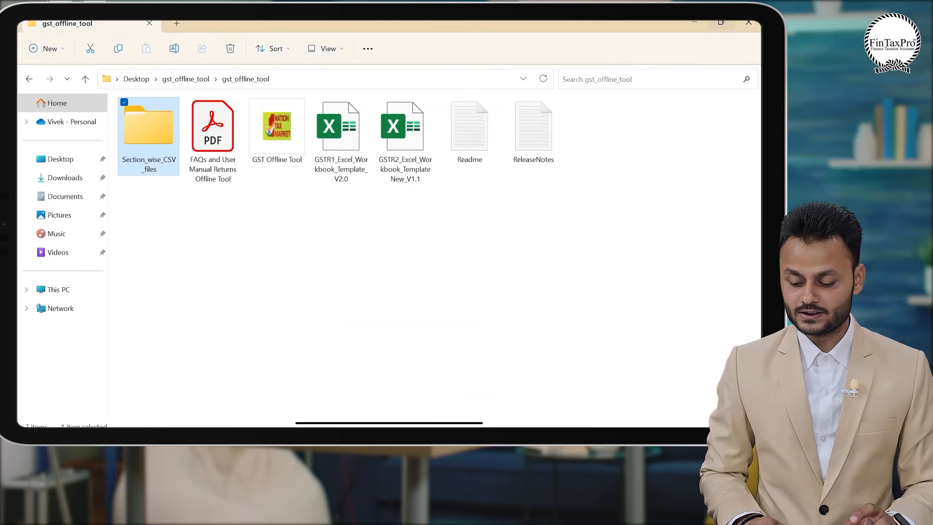
{"action": "left_click", "coordinate": [760, 424]}
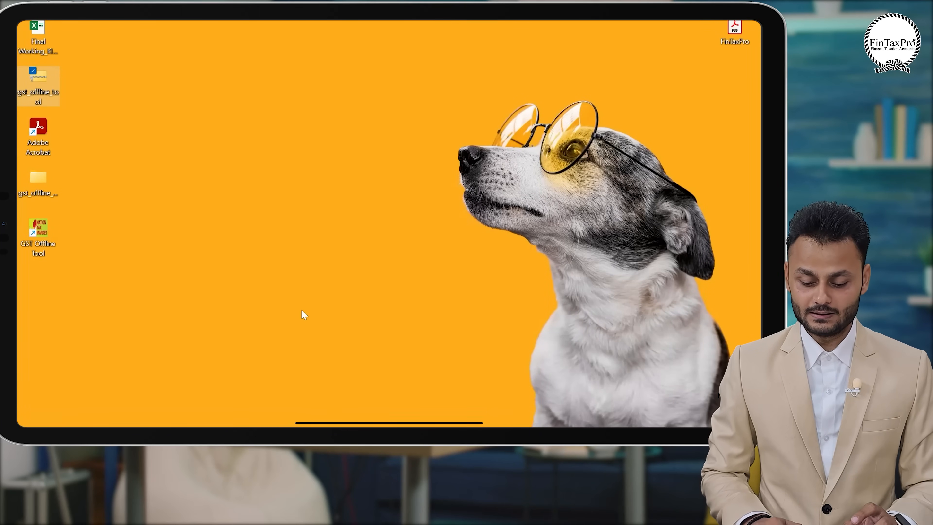
Switch to the Final Working_KITC-Mar 2023 workbook in Excel and view the B2C Orders, B2B Order and Working sheets.
{"action": "mouse_move", "coordinate": [513, 408]}
{"action": "left_click", "coordinate": [339, 418]}
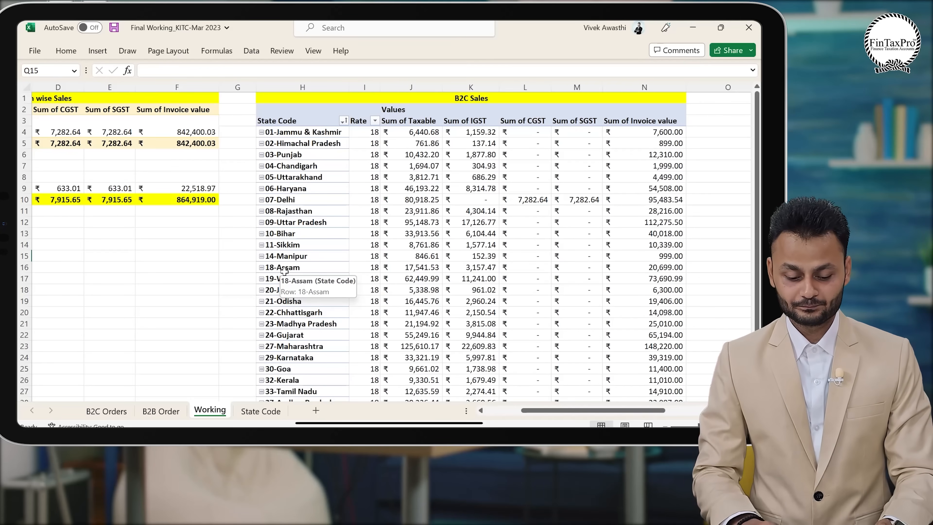
{"action": "left_click", "coordinate": [121, 411]}
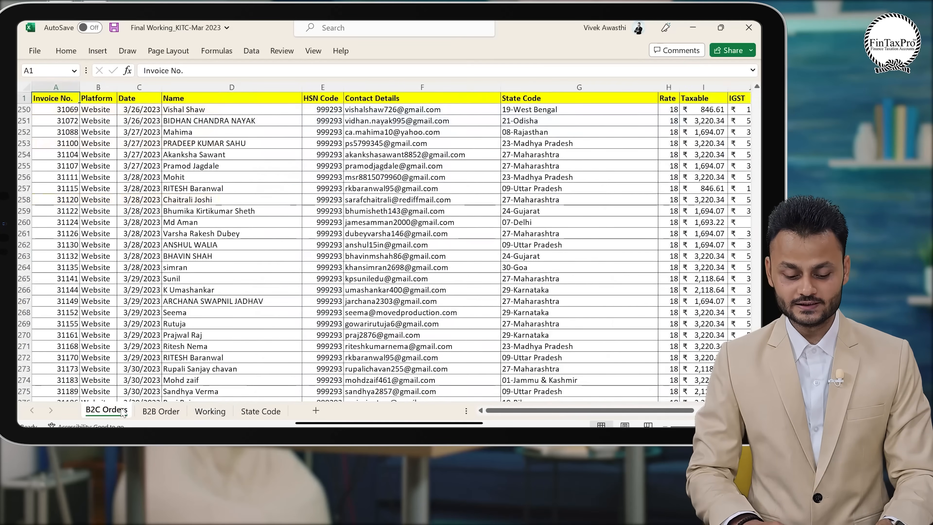
{"action": "left_click", "coordinate": [171, 411]}
{"action": "left_click", "coordinate": [209, 411]}
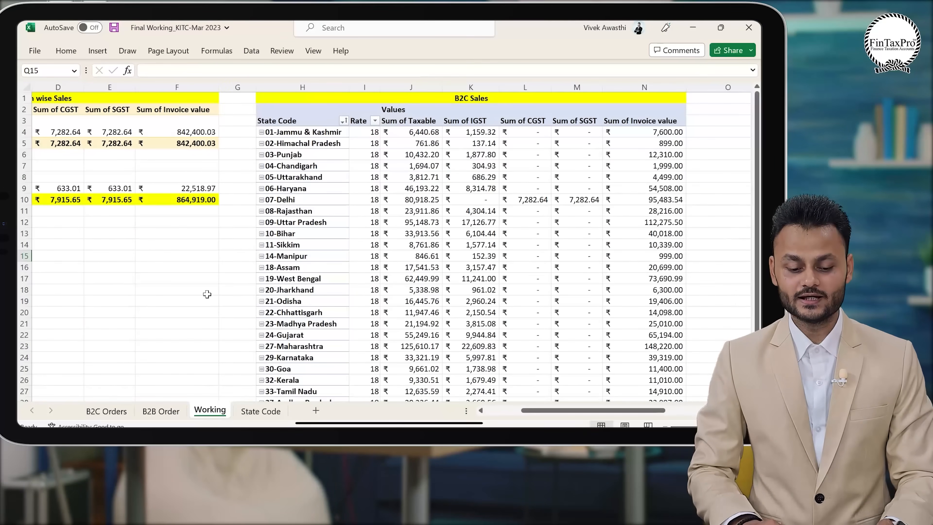
Examine the Platform wise Sales, B2C Sales and HSN Summary tables on the Working sheet.
{"action": "left_click", "coordinate": [141, 98]}
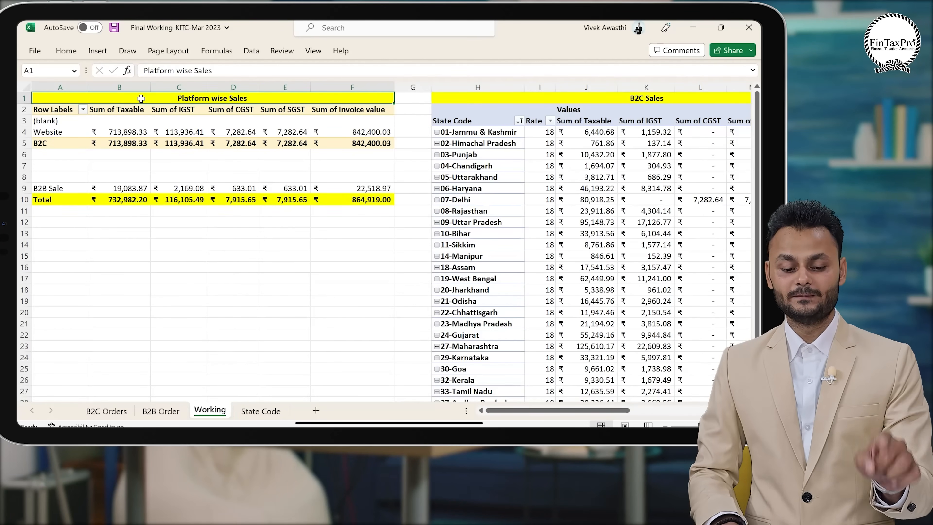
{"action": "key", "text": "Right"}
{"action": "key", "text": "Right"}
{"action": "key", "text": "Right"}
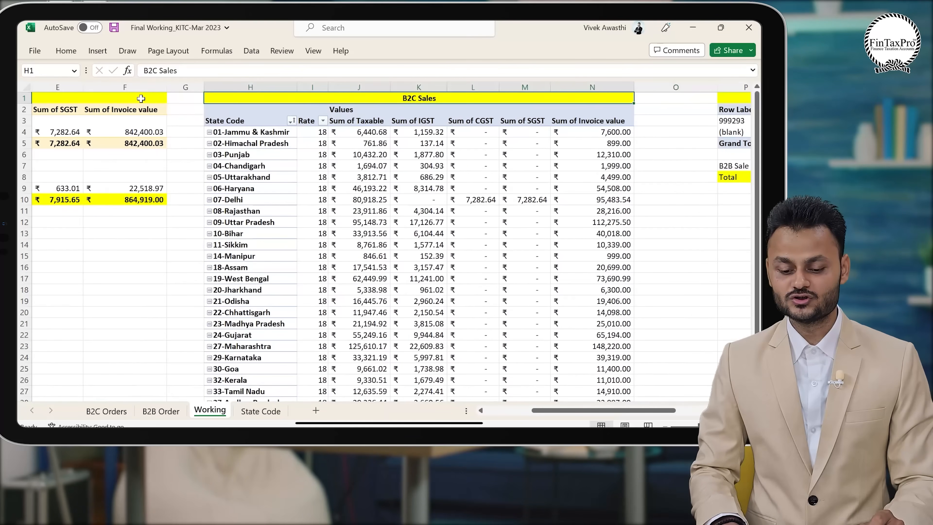
{"action": "key", "text": "Right"}
{"action": "key", "text": "Right"}
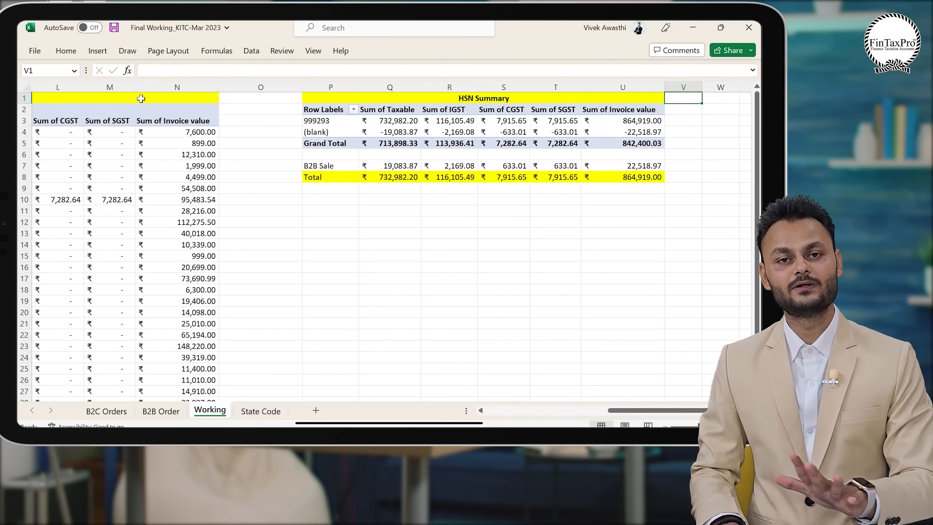
{"action": "key", "text": "Left"}
{"action": "key", "text": "Left"}
{"action": "key", "text": "Left"}
{"action": "key", "text": "Left"}
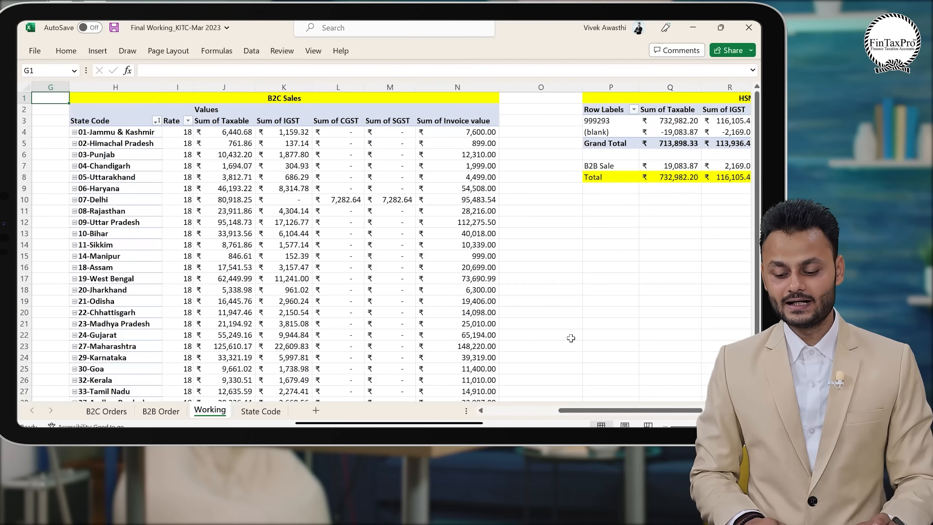
Switch to the gst_offline_tool folder in File Explorer and open the GSTR1 folder inside Section_wise_CSV_files.
{"action": "left_click", "coordinate": [759, 422]}
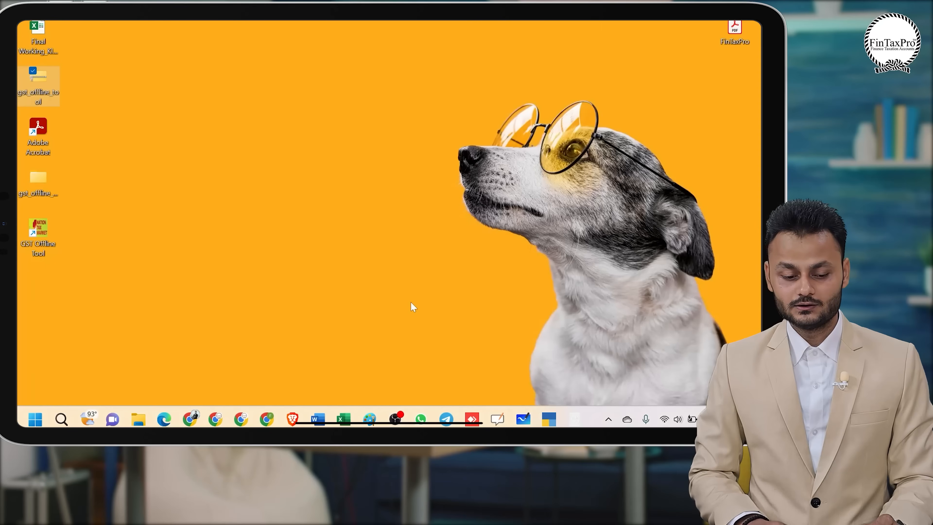
{"action": "key", "text": "alt+Tab"}
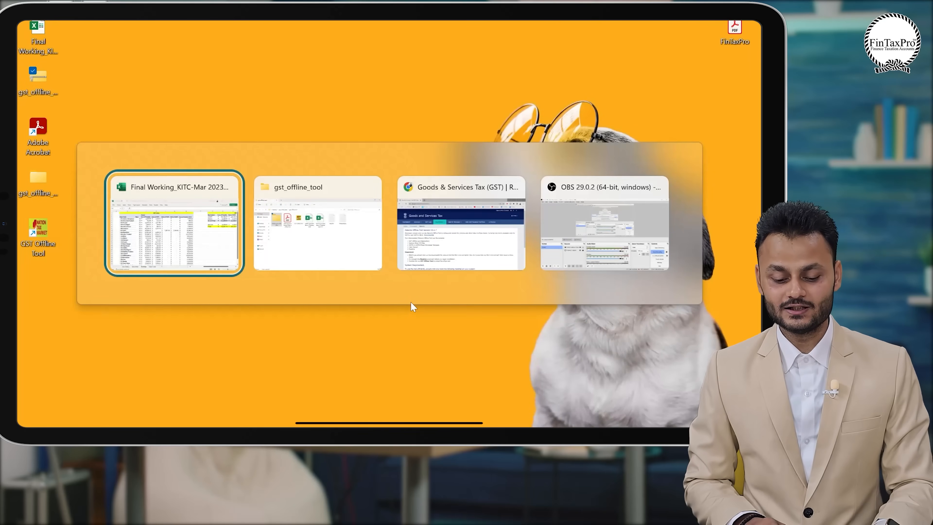
{"action": "key", "text": "alt+Tab"}
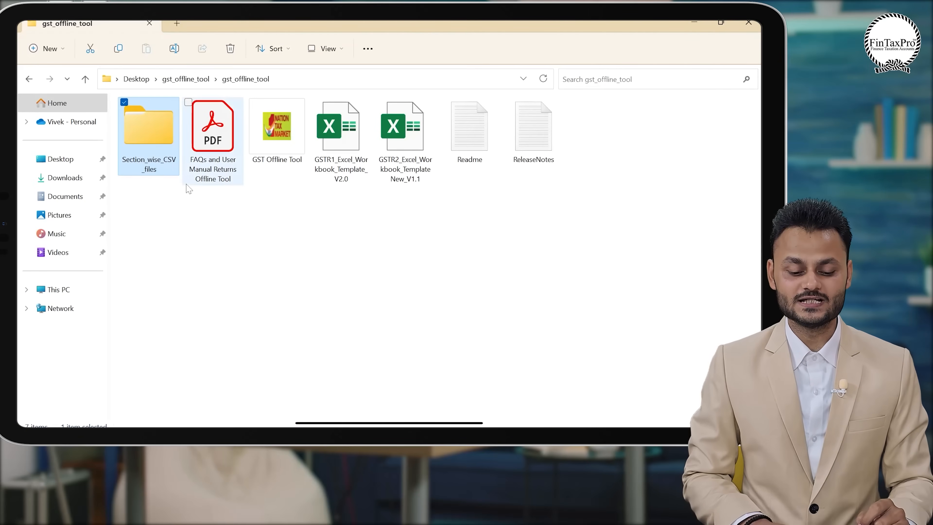
{"action": "left_click", "coordinate": [341, 159]}
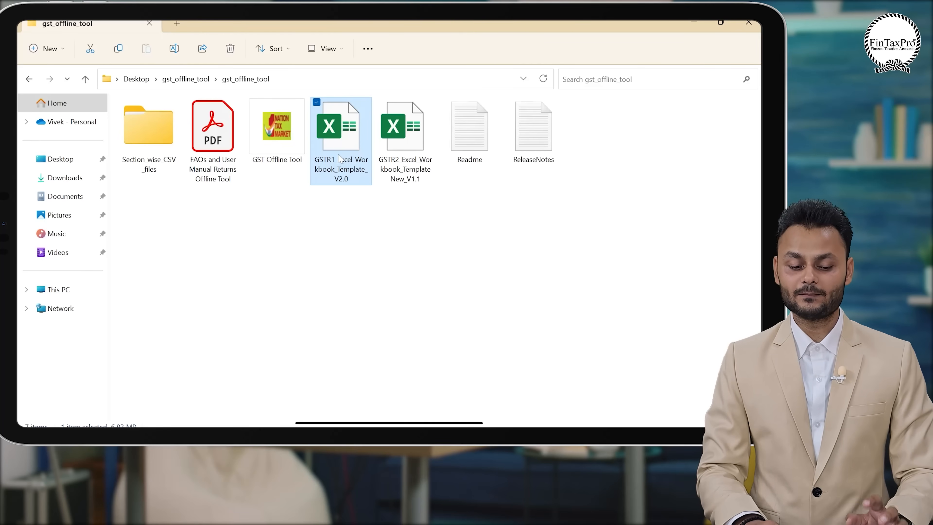
{"action": "double_click", "coordinate": [162, 143]}
{"action": "double_click", "coordinate": [166, 125]}
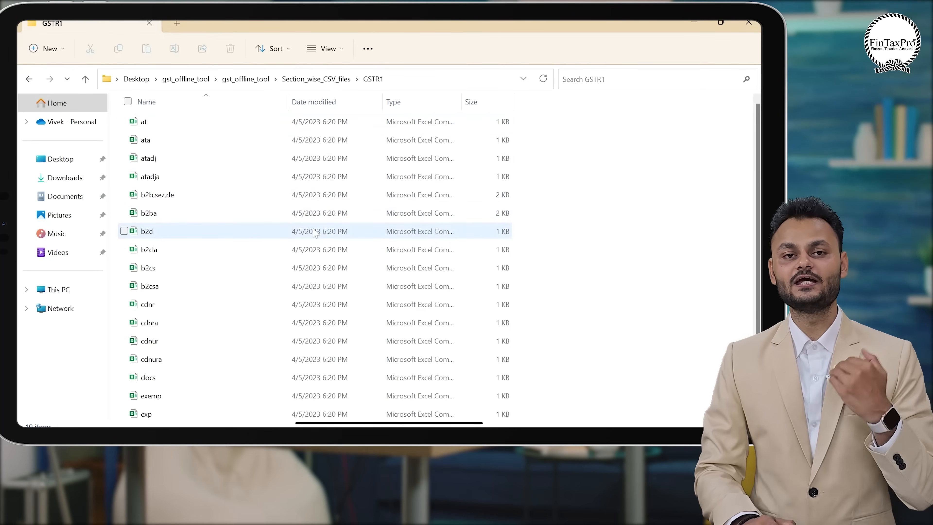
View the Returns Offline Tool page on the GST portal in Chrome and return to File Explorer to examine the GSTR1 CSV files.
{"action": "left_click", "coordinate": [192, 421]}
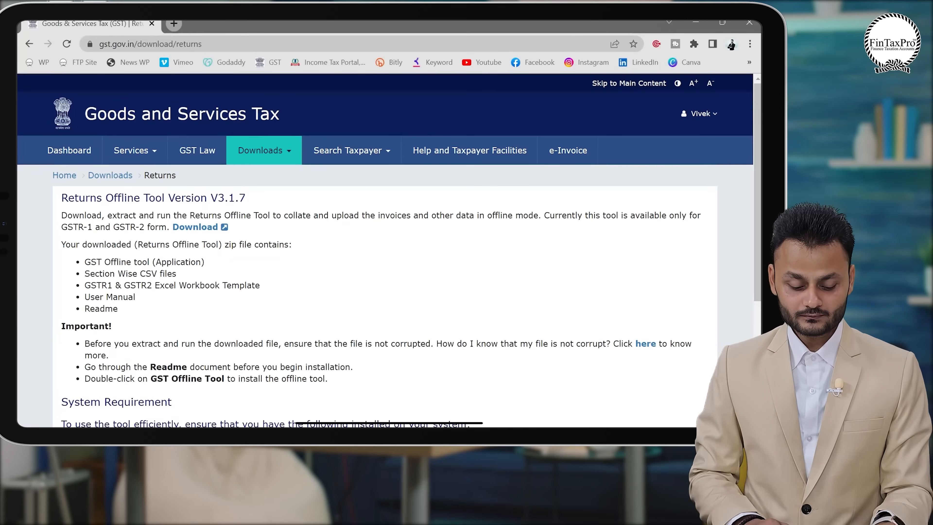
{"action": "key", "text": "alt+Tab"}
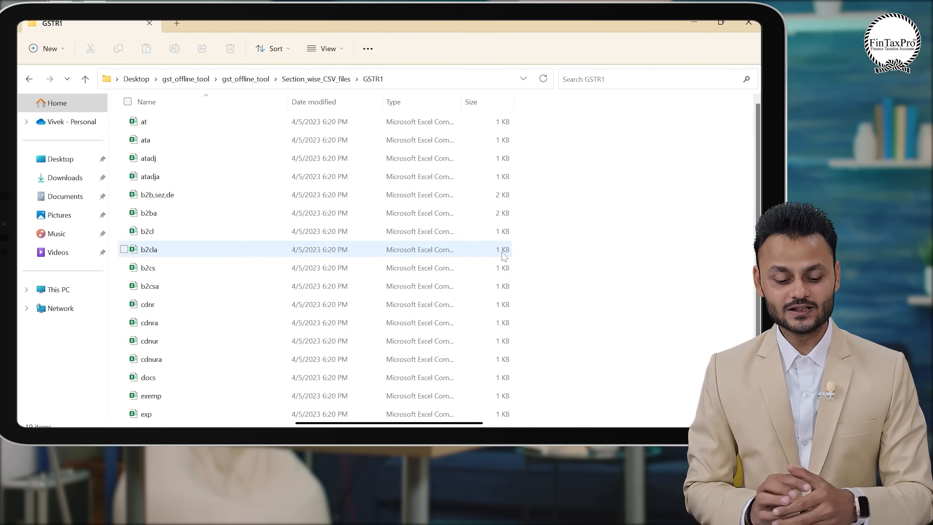
{"action": "scroll", "coordinate": [424, 271], "scroll_direction": "down", "scroll_amount": 1}
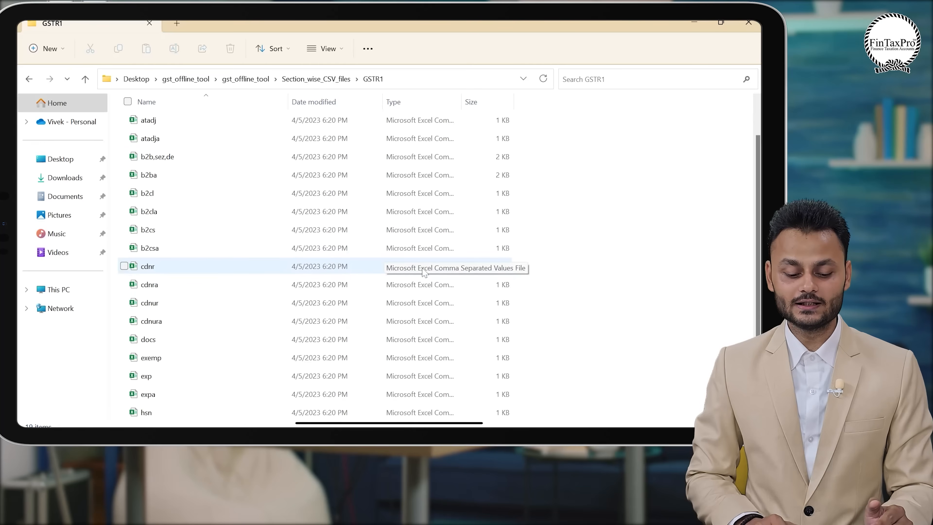
Show the GSTR1 CSV files as large icons, then return to the inner gst_offline_tool folder and select GSTR1_Excel_Workbook_Template_V2.0.
{"action": "left_click", "coordinate": [753, 427]}
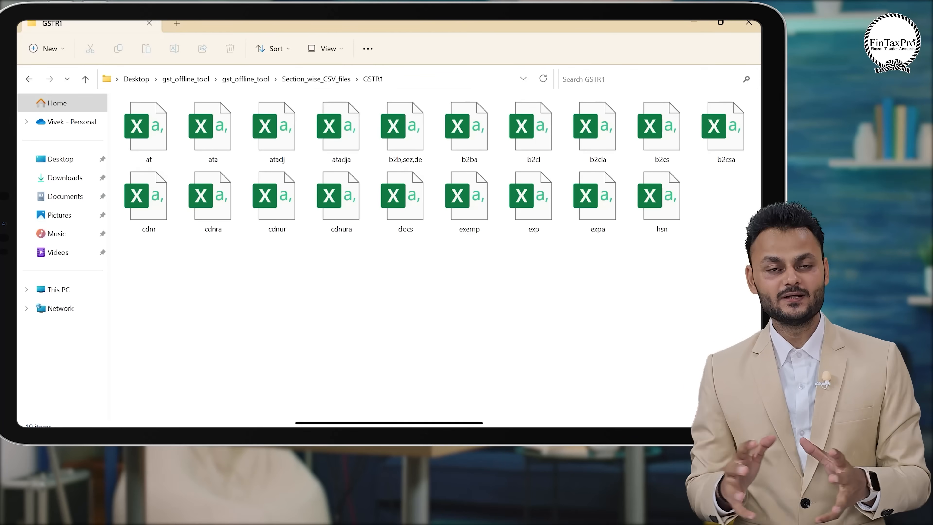
{"action": "key", "text": "BackSpace"}
{"action": "key", "text": "BackSpace"}
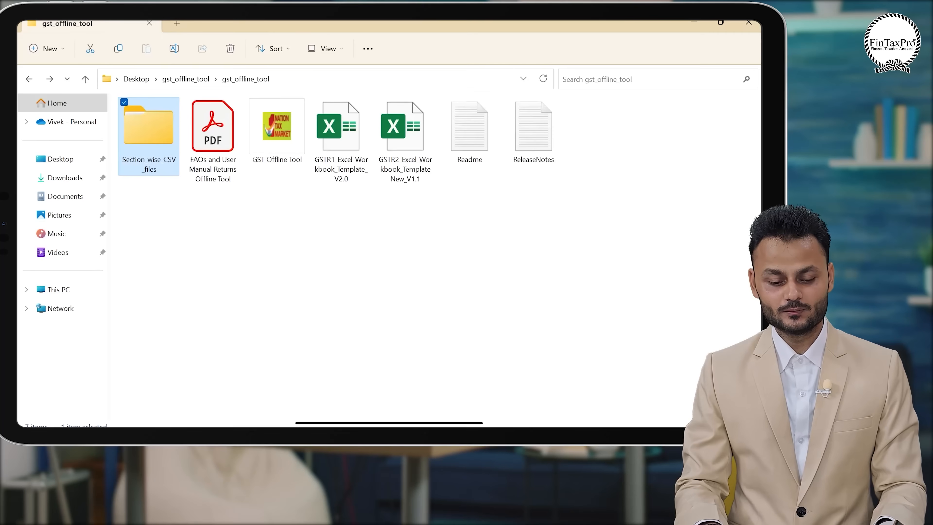
{"action": "key", "text": "Right"}
{"action": "key", "text": "Right"}
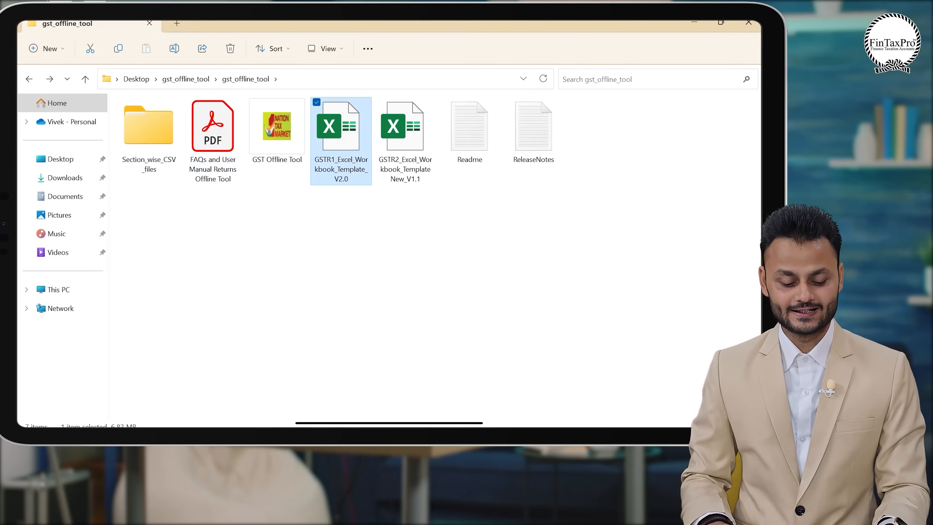
Switch to the GSTR1_Excel_Workbook_Template_V2.0 workbook in Excel and view each sheet from b2b,sez,de through b2csa.
{"action": "key", "text": "alt+Tab"}
{"action": "key", "text": "alt+Tab"}
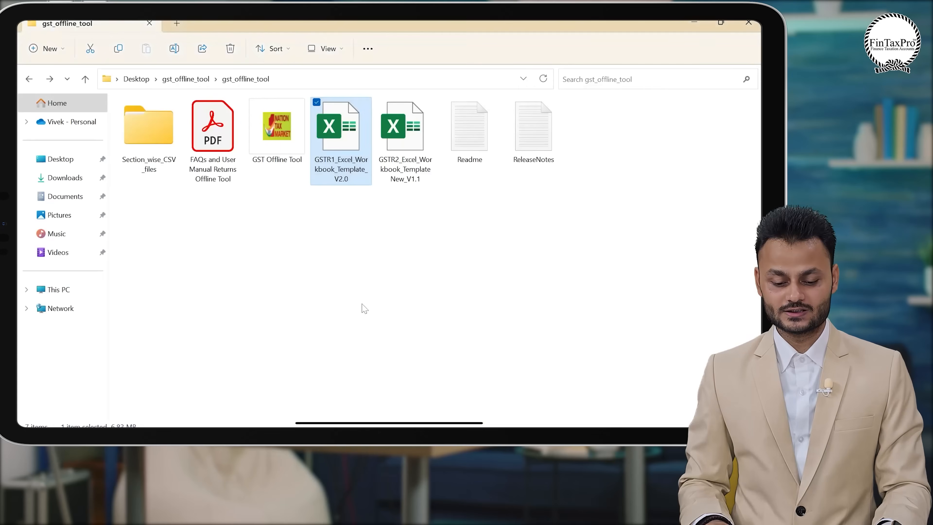
{"action": "key", "text": "alt+Tab"}
{"action": "key", "text": "alt+Tab"}
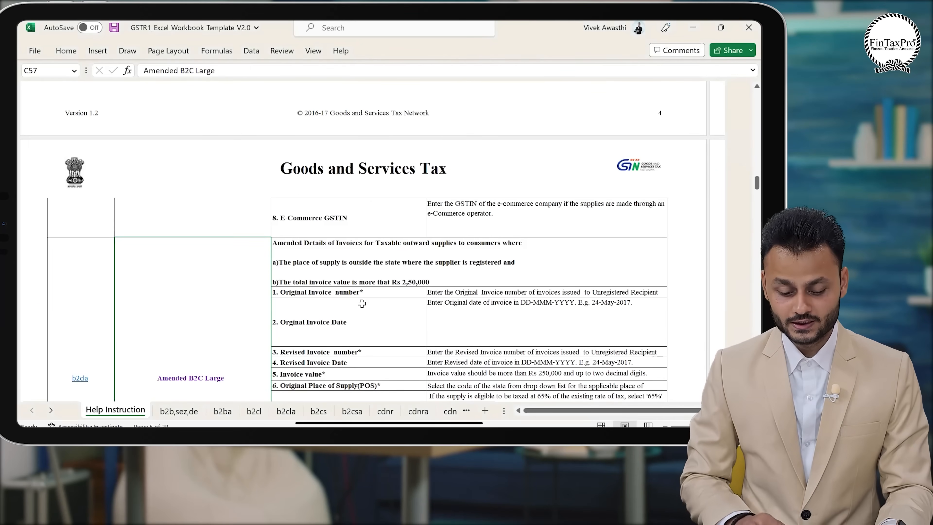
{"action": "left_click", "coordinate": [188, 412]}
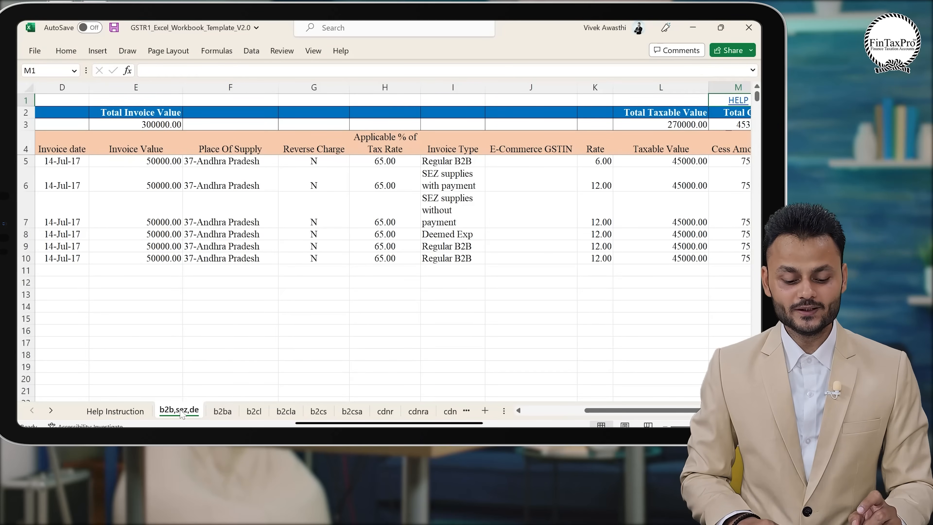
{"action": "left_click", "coordinate": [224, 412]}
{"action": "left_click", "coordinate": [252, 412]}
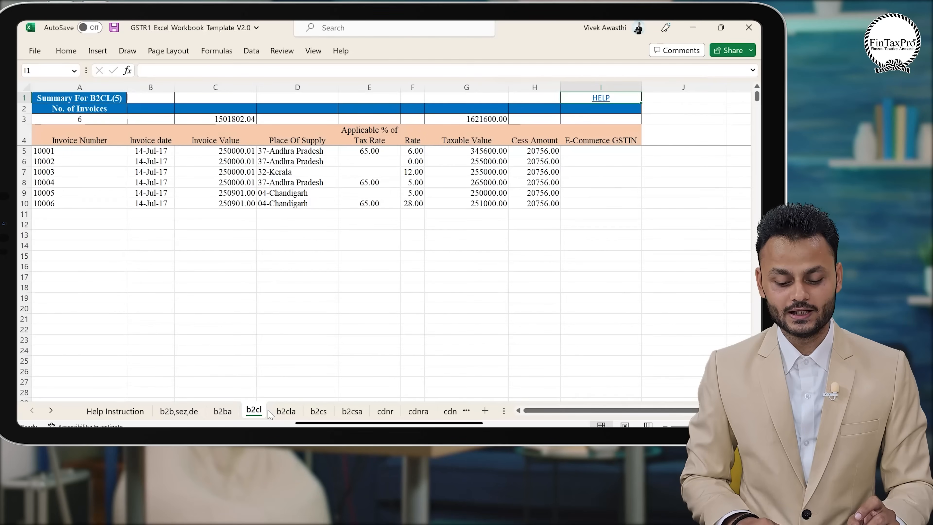
{"action": "left_click", "coordinate": [286, 412]}
{"action": "left_click", "coordinate": [318, 412]}
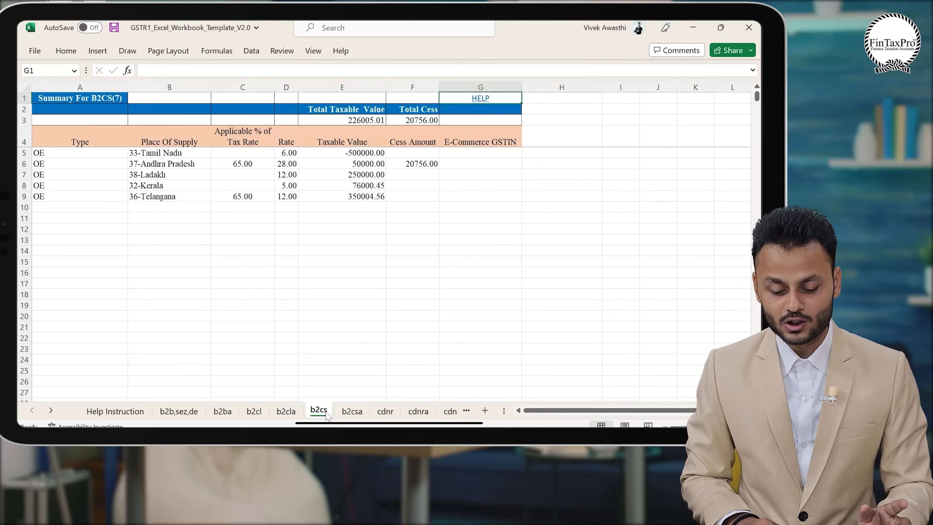
{"action": "left_click", "coordinate": [352, 411]}
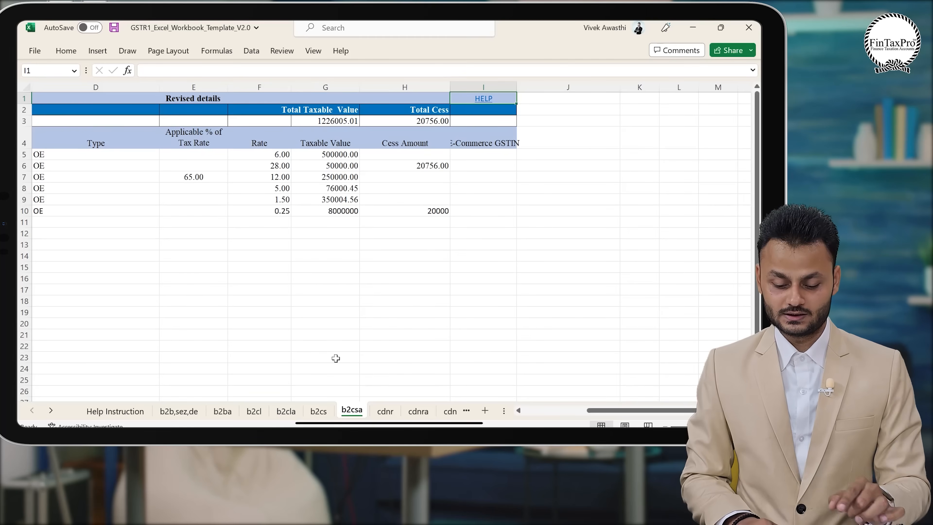
View the Help Instruction sheet of the template again, followed by the b2b,sez,de, b2ba and b2cl sheets.
{"action": "left_click", "coordinate": [115, 410]}
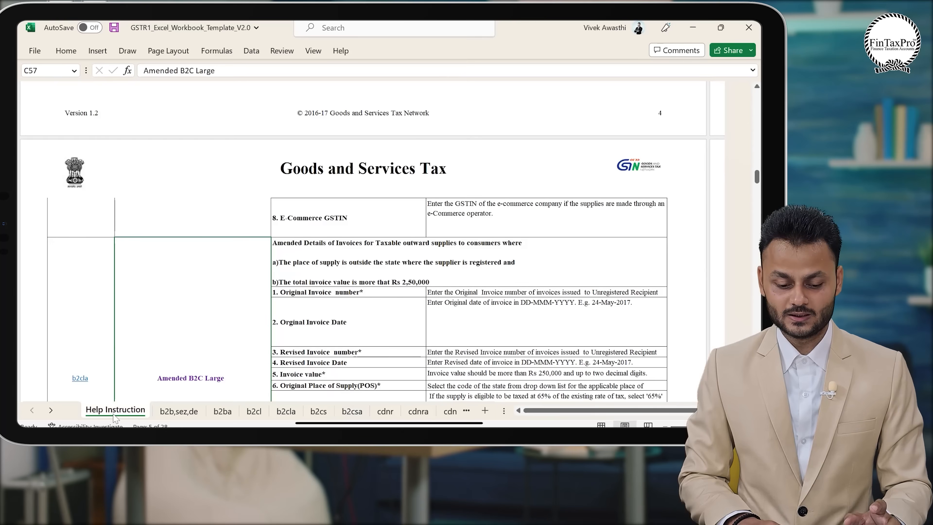
{"action": "left_click", "coordinate": [180, 411]}
{"action": "left_click", "coordinate": [223, 411]}
{"action": "left_click", "coordinate": [254, 411]}
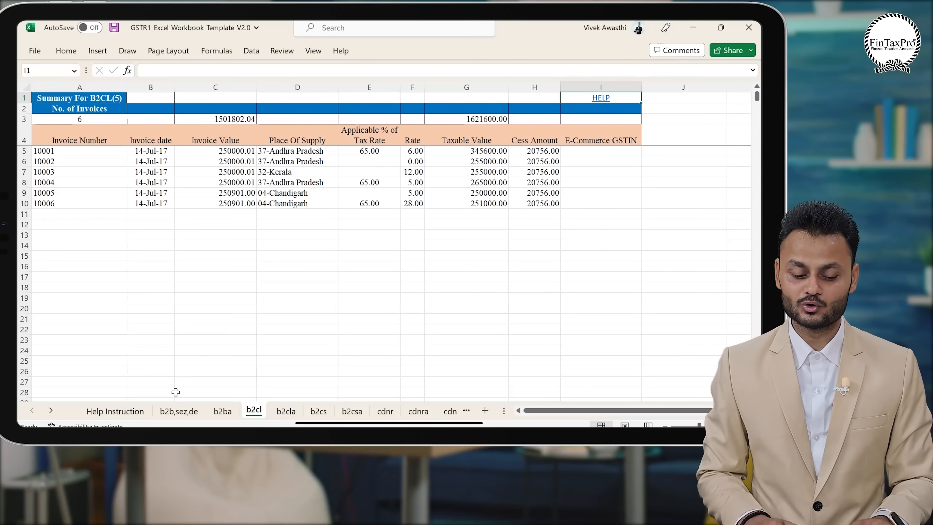
Examine the sample invoice rows and column headings on the b2b,sez,de sheet, back to the GSTIN/UIN of Recipient column.
{"action": "left_click", "coordinate": [177, 410]}
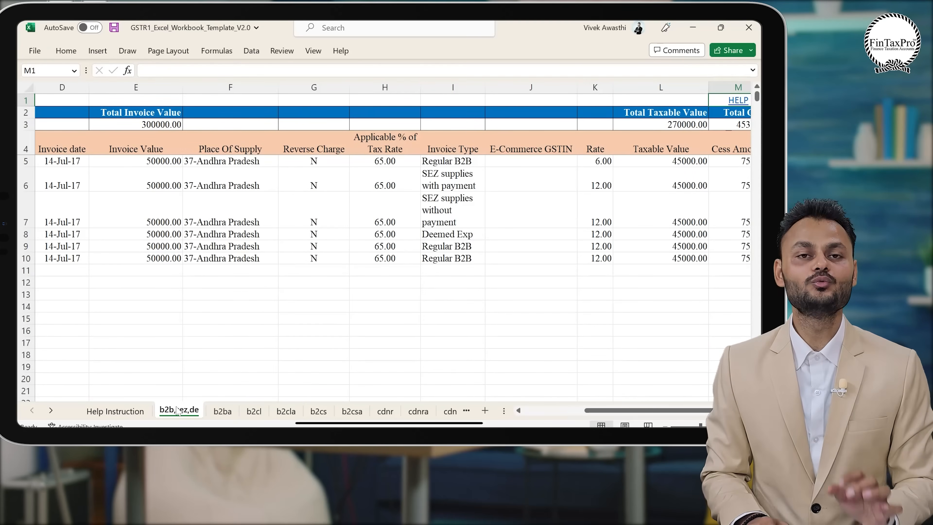
{"action": "left_click", "coordinate": [149, 248]}
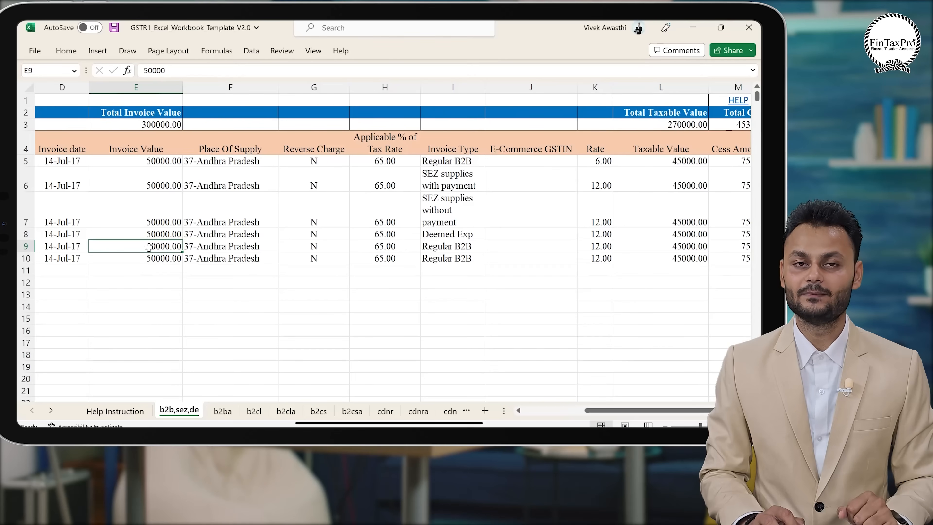
{"action": "key", "text": "Up"}
{"action": "key", "text": "Up"}
{"action": "key", "text": "Up"}
{"action": "key", "text": "Up"}
{"action": "key", "text": "Up"}
{"action": "key", "text": "Down"}
{"action": "key", "text": "Down"}
{"action": "key", "text": "Down"}
{"action": "key", "text": "Down"}
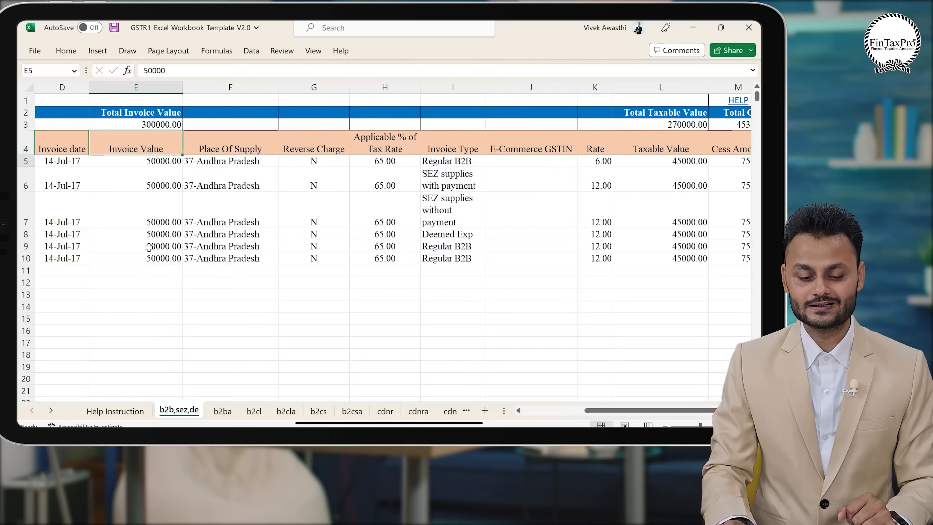
{"action": "key", "text": "Down"}
{"action": "key", "text": "Down"}
{"action": "key", "text": "Down"}
{"action": "key", "text": "Down"}
{"action": "key", "text": "Left"}
{"action": "key", "text": "Left"}
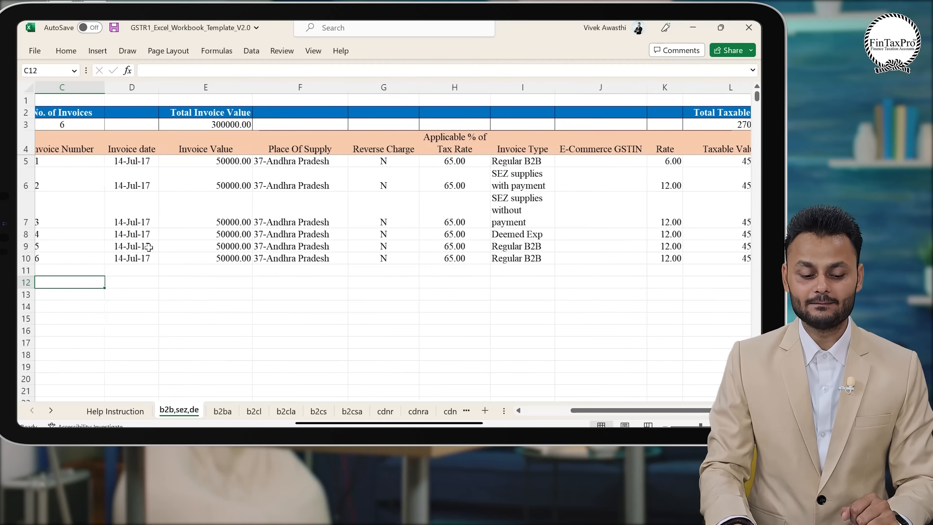
{"action": "key", "text": "Left"}
{"action": "key", "text": "Left"}
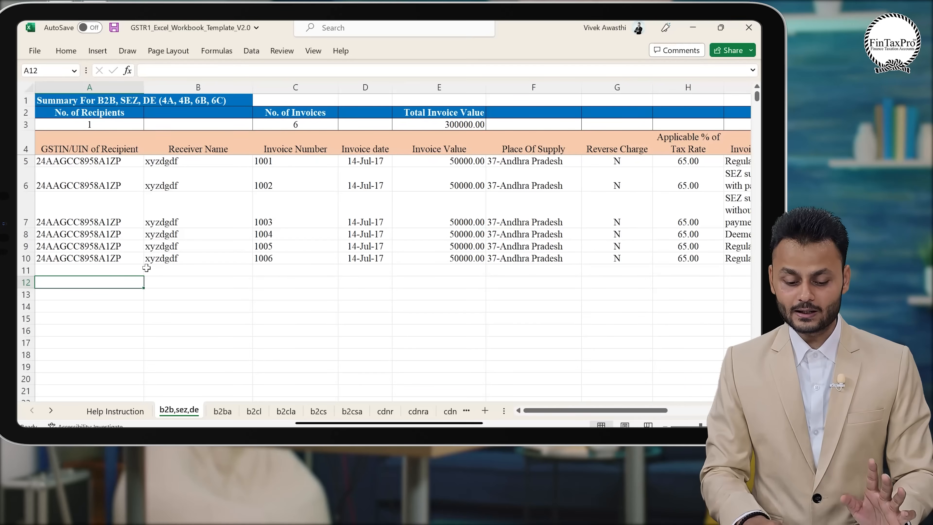
Examine the b2ba sheet's revised details and view the b2cl, b2cla, b2cs and b2csa sheets.
{"action": "left_click", "coordinate": [222, 411]}
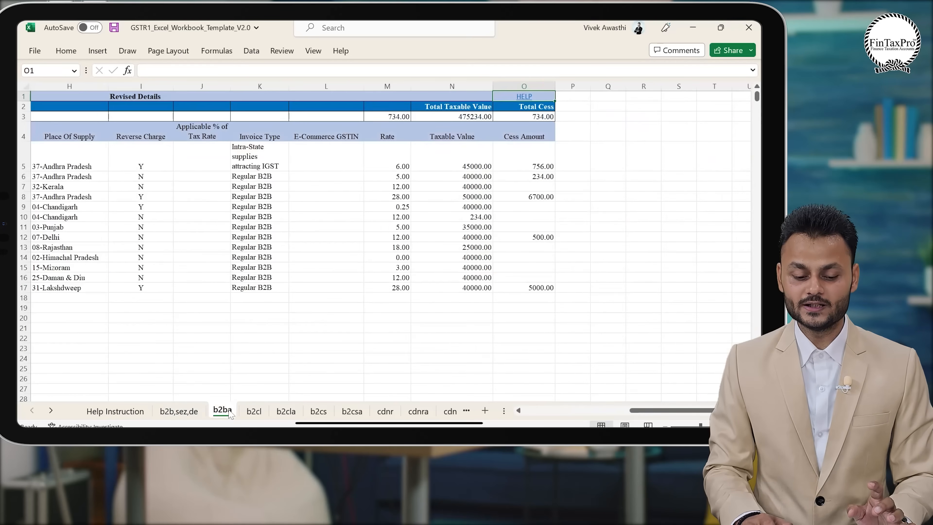
{"action": "left_click", "coordinate": [151, 162]}
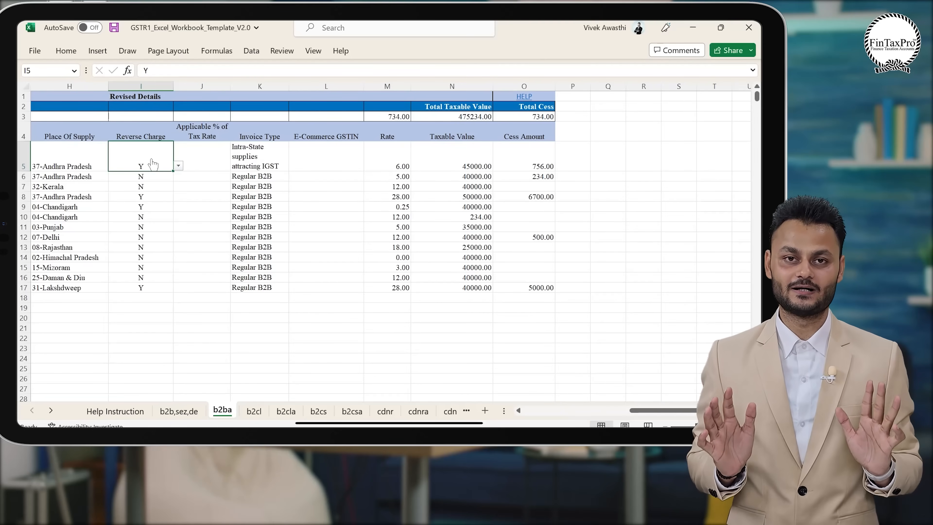
{"action": "left_click", "coordinate": [256, 413]}
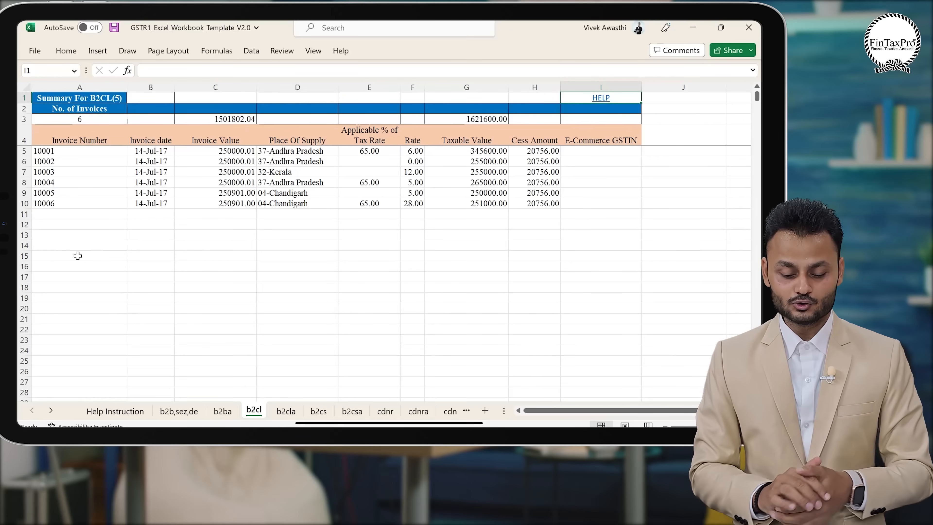
{"action": "left_click", "coordinate": [286, 411]}
{"action": "left_click", "coordinate": [318, 411]}
{"action": "left_click", "coordinate": [351, 411]}
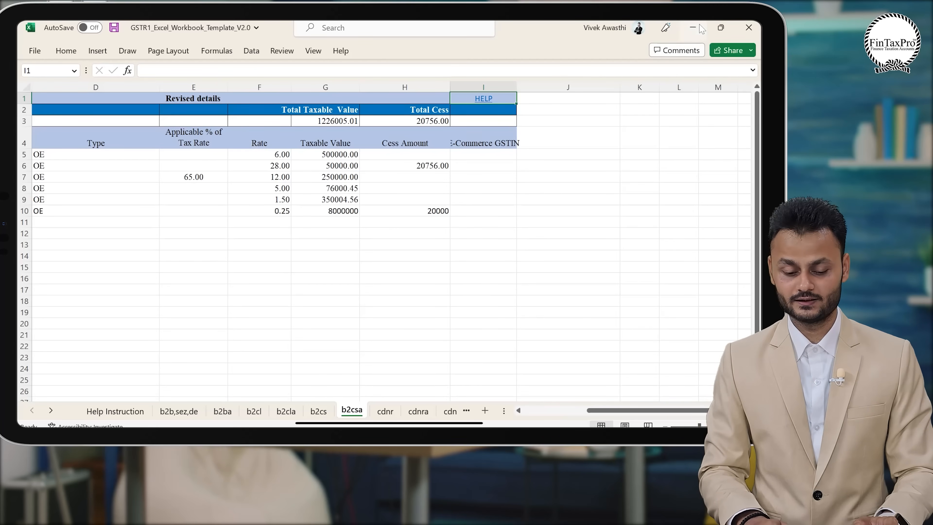
Minimize the template workbook and open the GSTR1 folder inside Section_wise_CSV_files in File Explorer.
{"action": "left_click", "coordinate": [693, 28]}
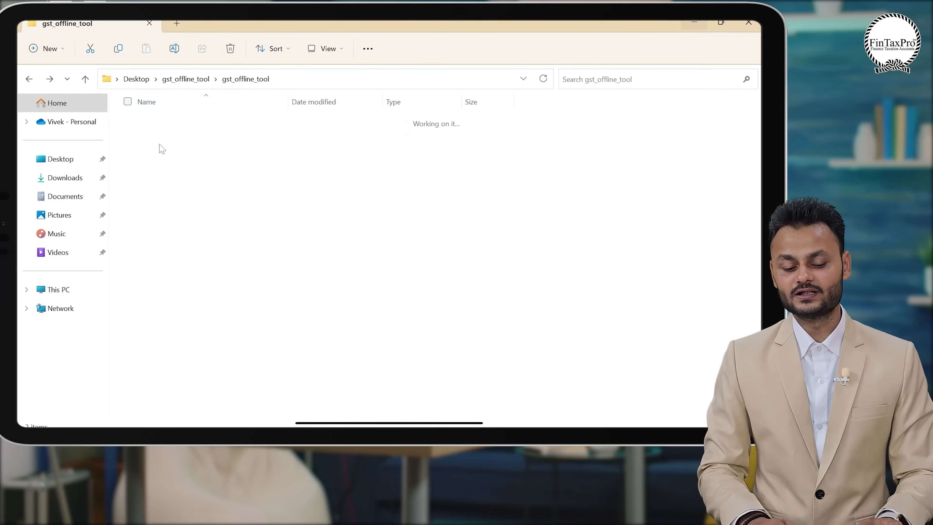
{"action": "double_click", "coordinate": [160, 145]}
{"action": "double_click", "coordinate": [169, 126]}
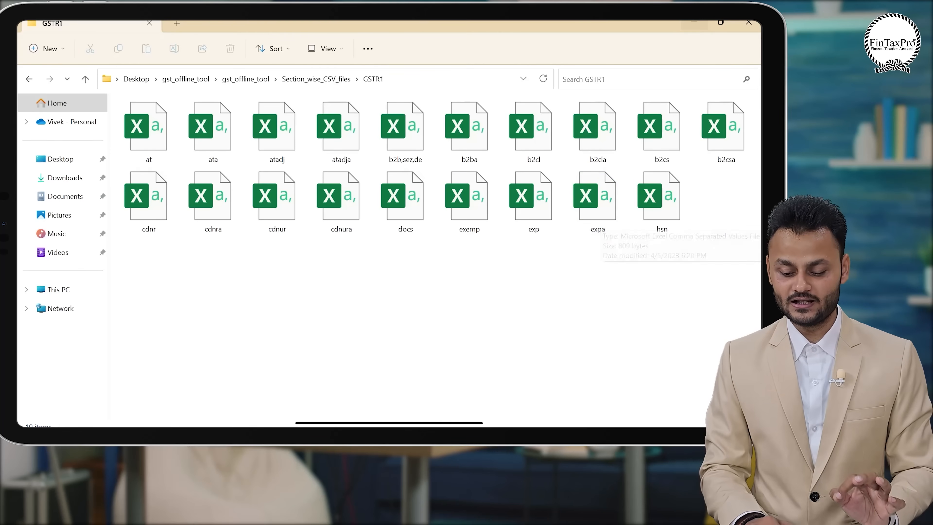
Switch to the Final Working_KITC-Mar 2023 workbook and review the Platform wise Sales, B2C Sales and HSN Summary tables.
{"action": "mouse_move", "coordinate": [525, 401]}
{"action": "left_click", "coordinate": [343, 419]}
{"action": "left_click", "coordinate": [309, 374]}
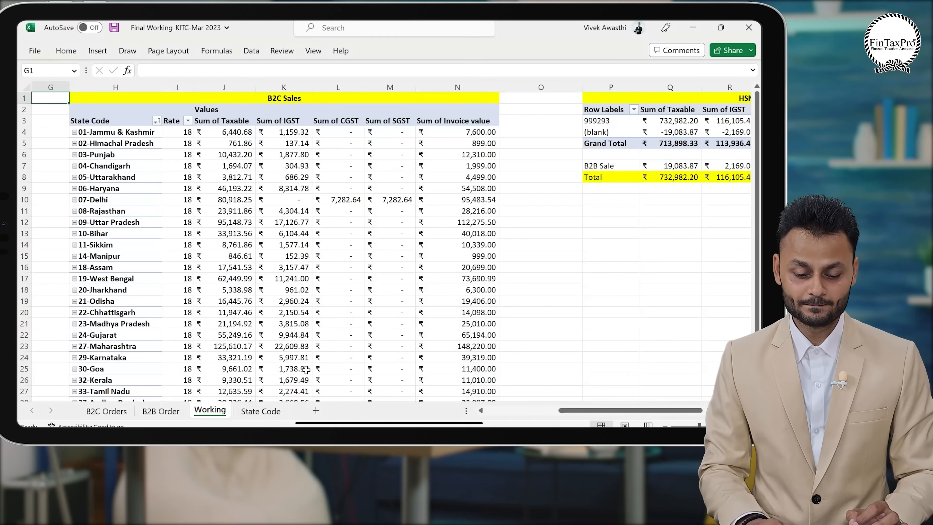
{"action": "scroll", "coordinate": [176, 287], "scroll_direction": "left", "scroll_amount": 5}
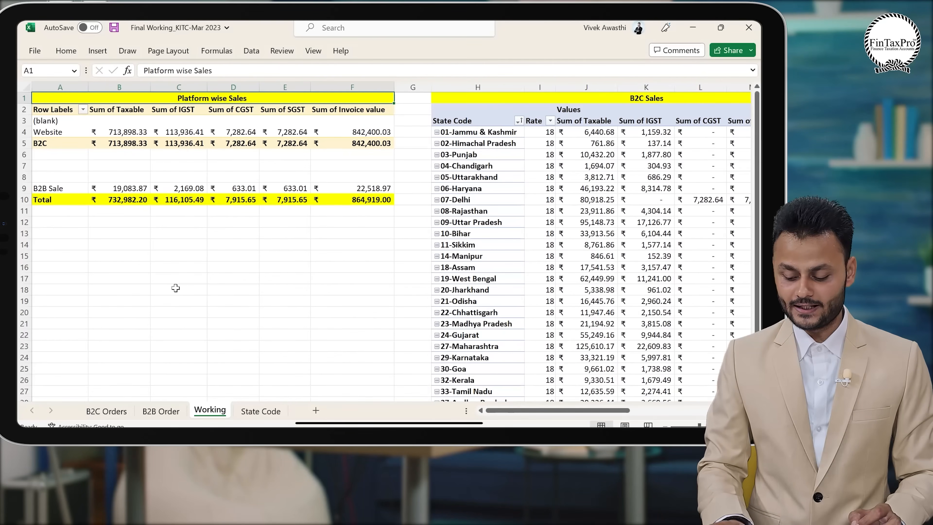
{"action": "key", "text": "ctrl+Right"}
{"action": "key", "text": "ctrl+Right"}
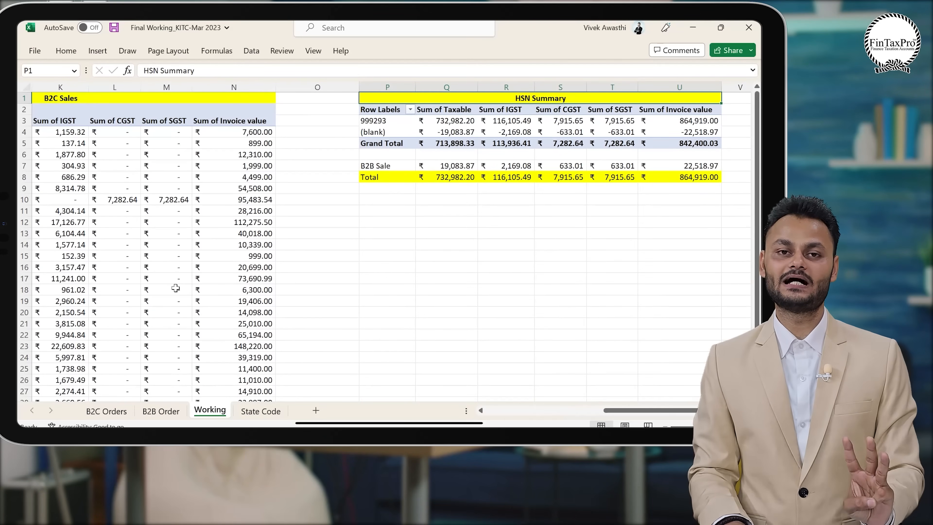
{"action": "key", "text": "ctrl+Left"}
{"action": "key", "text": "ctrl+Left"}
Switch to the GSTR1 folder in File Explorer and copy the b2b,sez,de CSV file to the desktop.
{"action": "key", "text": "alt+Tab"}
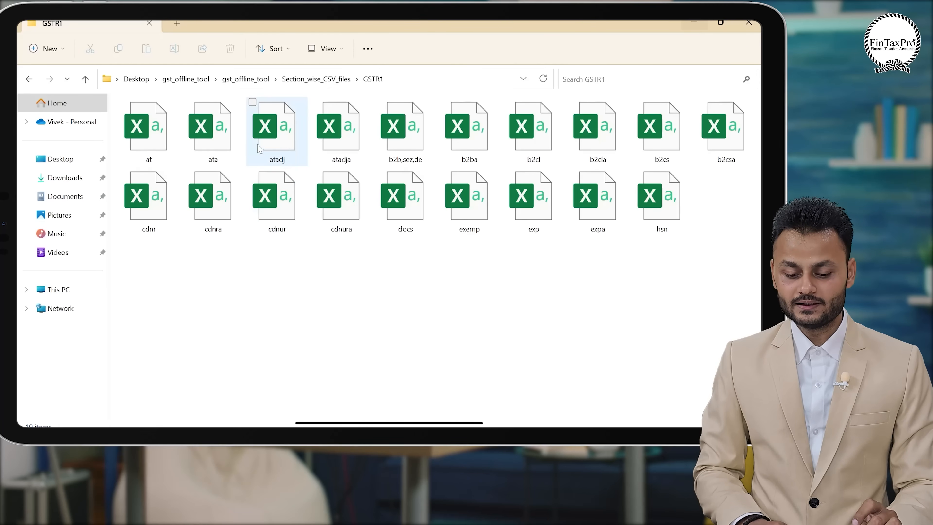
{"action": "left_click", "coordinate": [409, 144]}
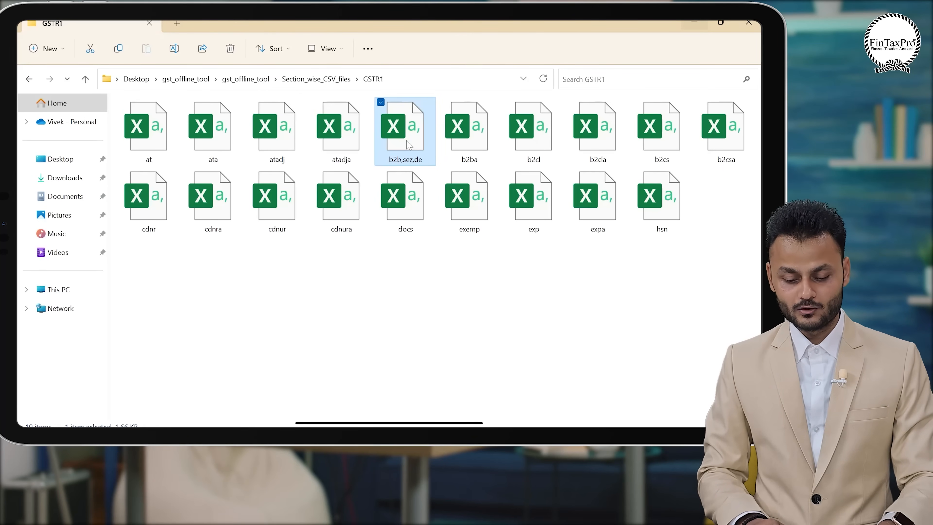
{"action": "key", "text": "super+d"}
{"action": "key", "text": "ctrl+v"}
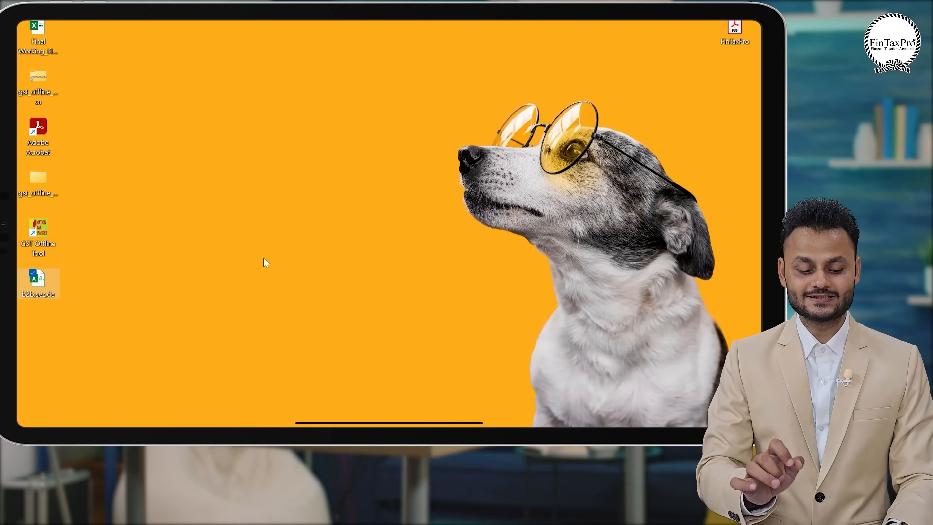
Copy the b2cs CSV file from the GSTR1 folder to the desktop.
{"action": "key", "text": "super+d"}
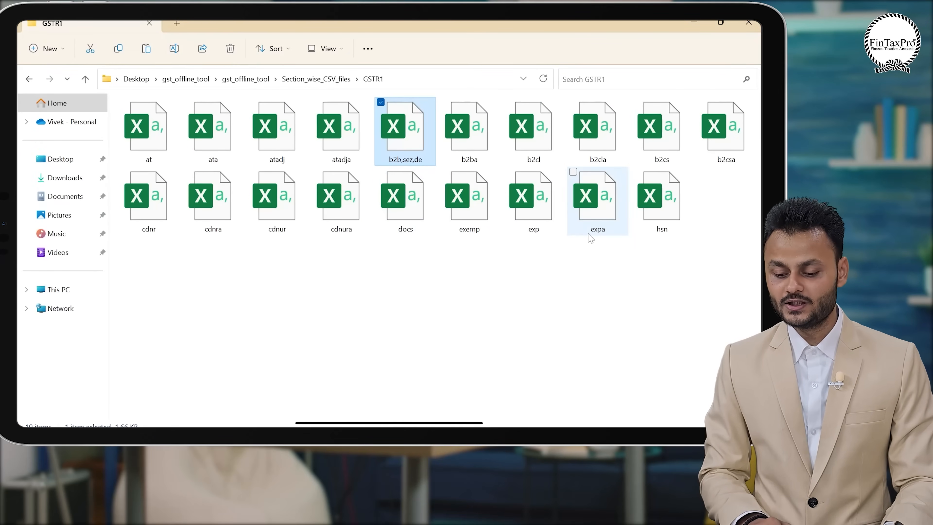
{"action": "left_click", "coordinate": [664, 150]}
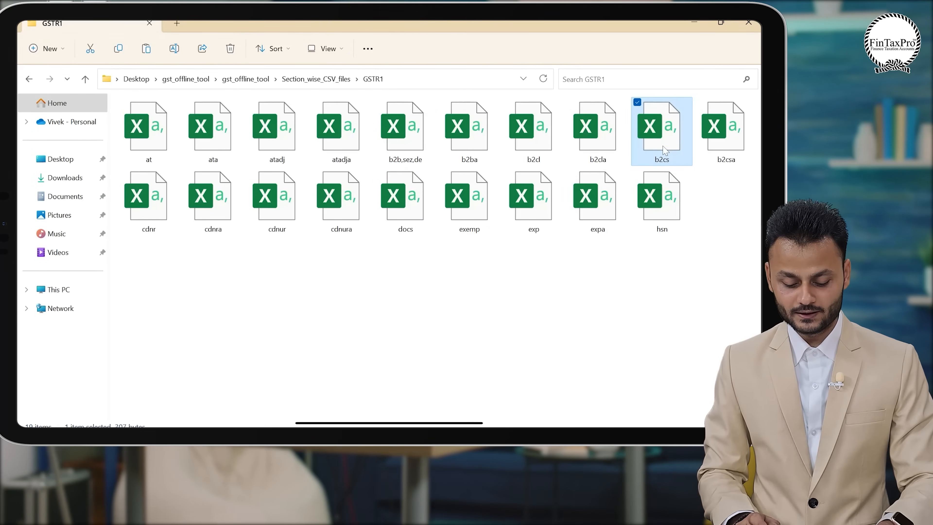
{"action": "key", "text": "super+d"}
{"action": "key", "text": "ctrl+v"}
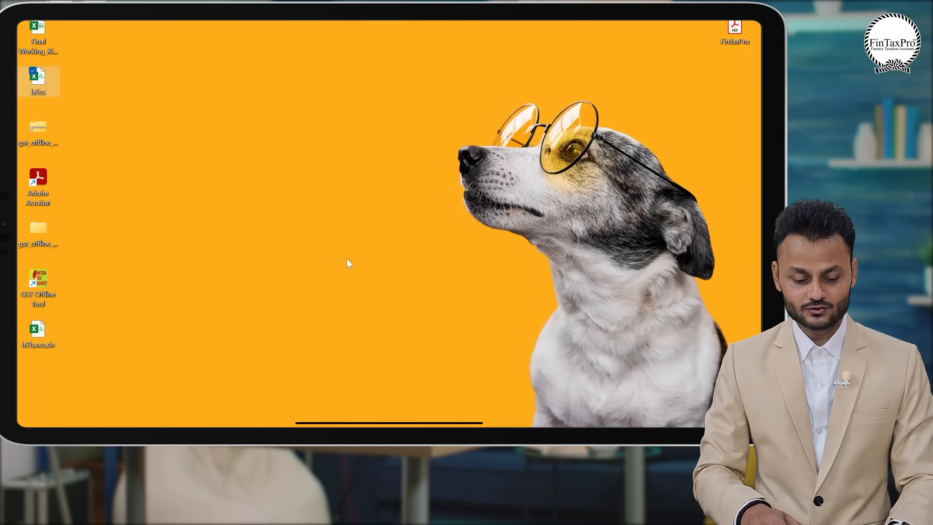
Copy the hsn CSV file from the GSTR1 folder to the desktop.
{"action": "key", "text": "super+d"}
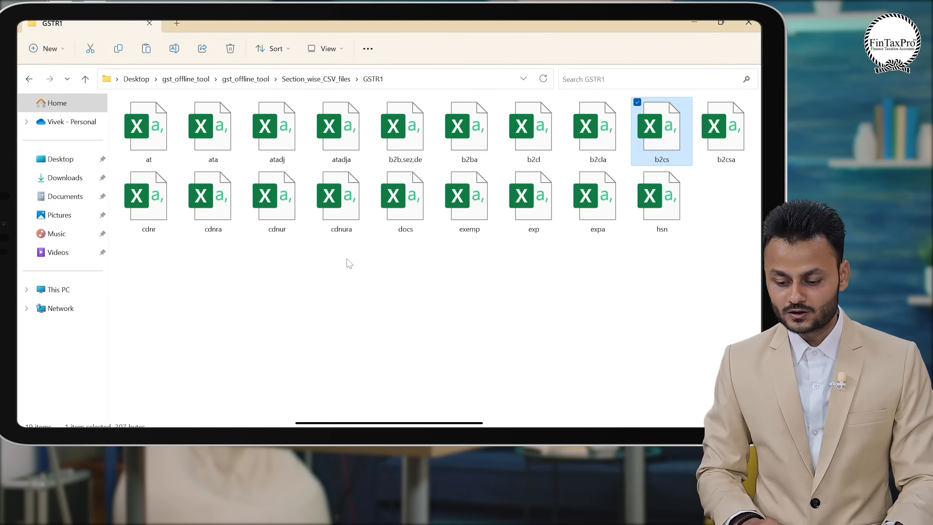
{"action": "left_click", "coordinate": [655, 205]}
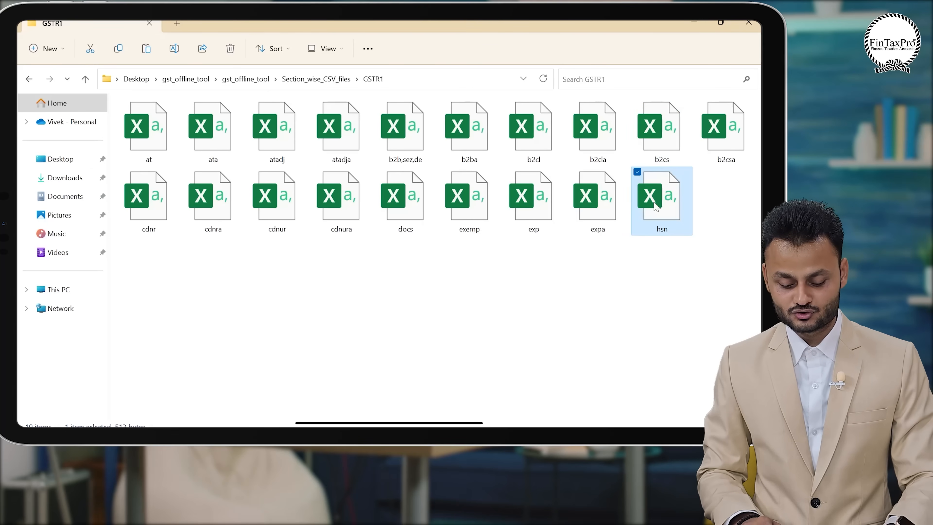
{"action": "key", "text": "super+d"}
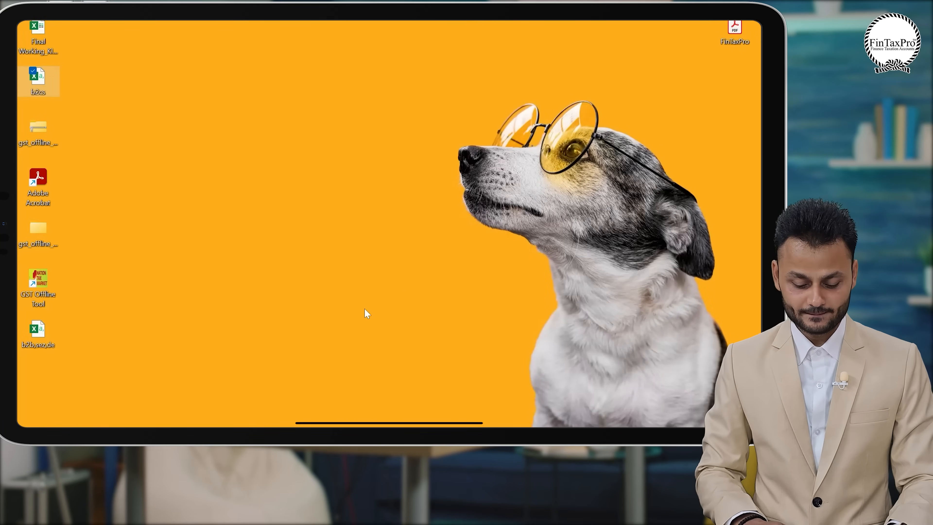
{"action": "key", "text": "ctrl+v"}
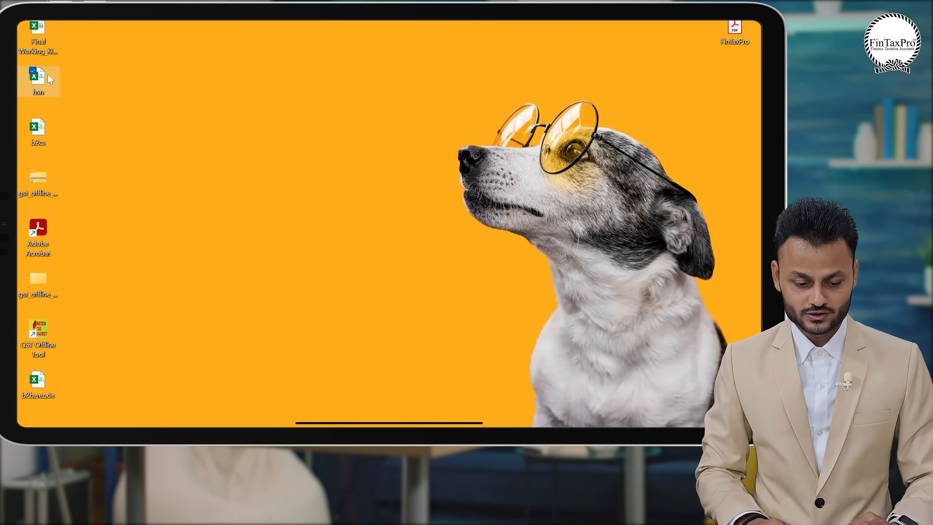
Arrange the b2b,sez,de, hsn and b2cs CSV files in a separate column on the desktop.
{"action": "mouse_move", "coordinate": [43, 79]}
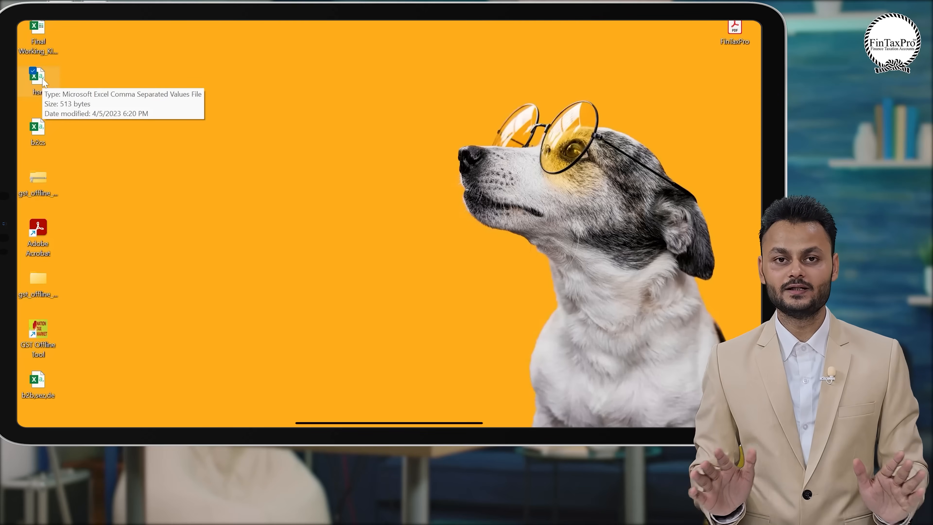
{"action": "left_click_drag", "start_coordinate": [43, 80], "coordinate": [156, 90]}
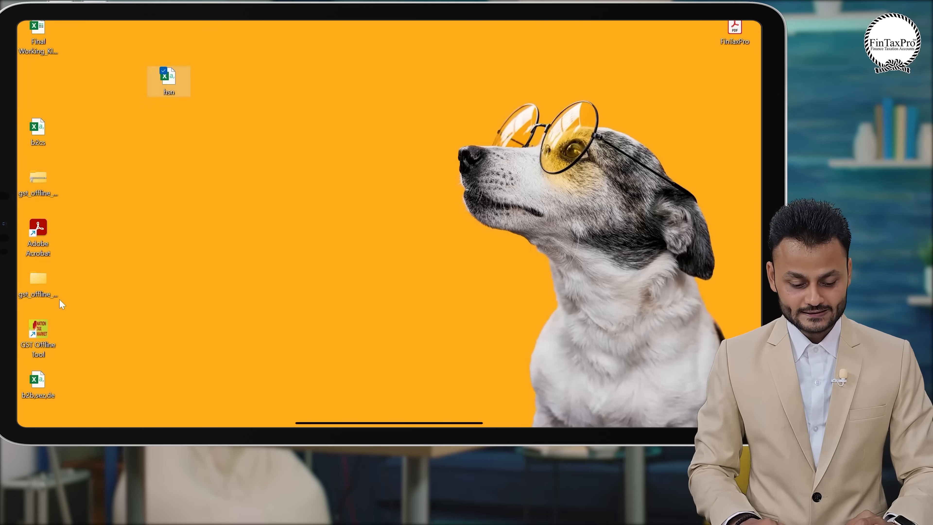
{"action": "left_click_drag", "start_coordinate": [41, 385], "coordinate": [173, 36]}
{"action": "left_click", "coordinate": [41, 134]}
{"action": "left_click_drag", "start_coordinate": [41, 134], "coordinate": [180, 124]}
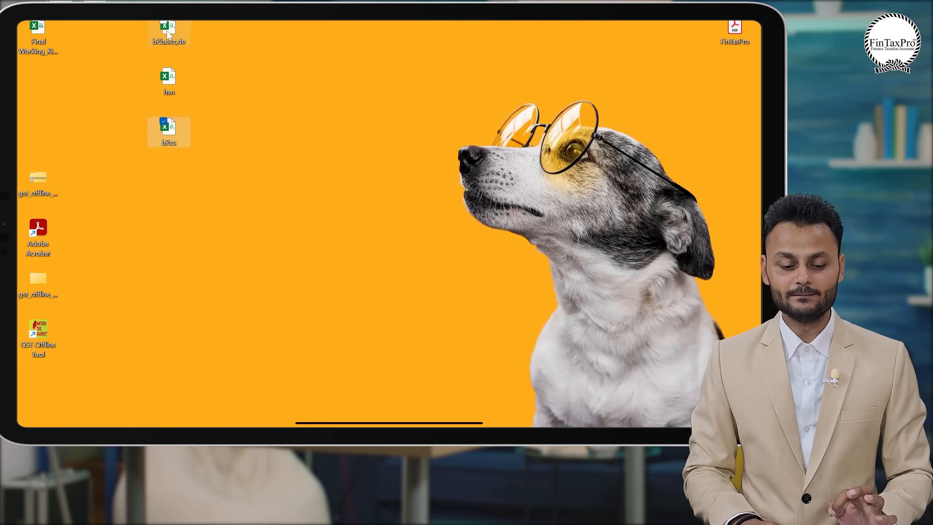
Open the b2b,sez,de CSV file from the desktop, autofit all its columns and select cell A18 below the sample data.
{"action": "left_click", "coordinate": [173, 33]}
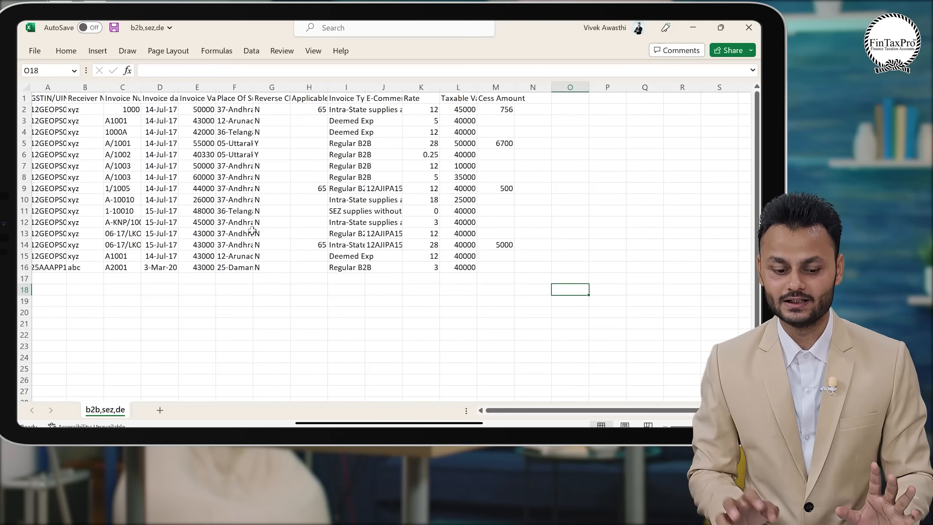
{"action": "left_click", "coordinate": [26, 87]}
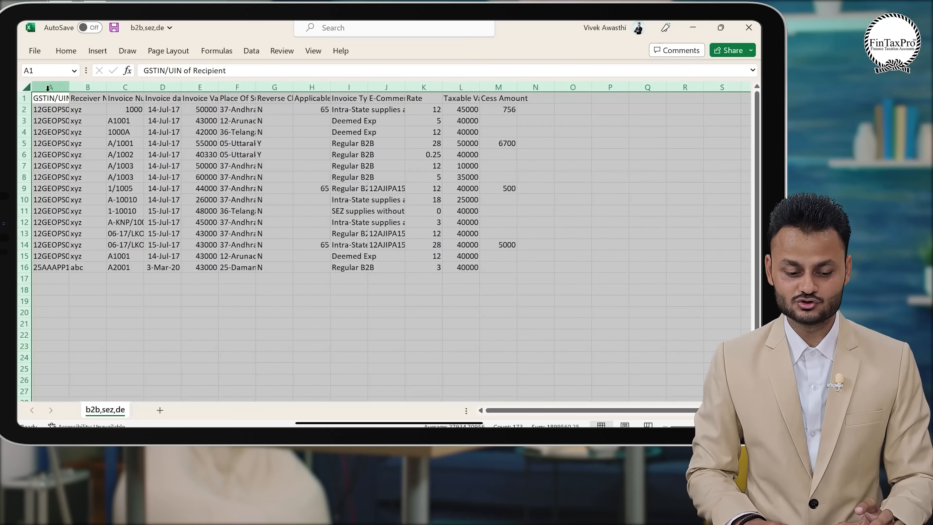
{"action": "double_click", "coordinate": [69, 87]}
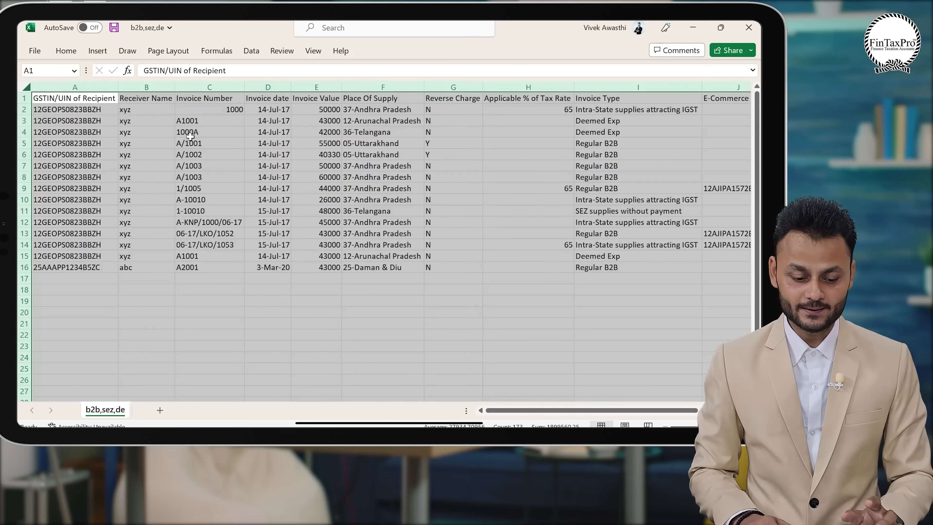
{"action": "left_click", "coordinate": [80, 292]}
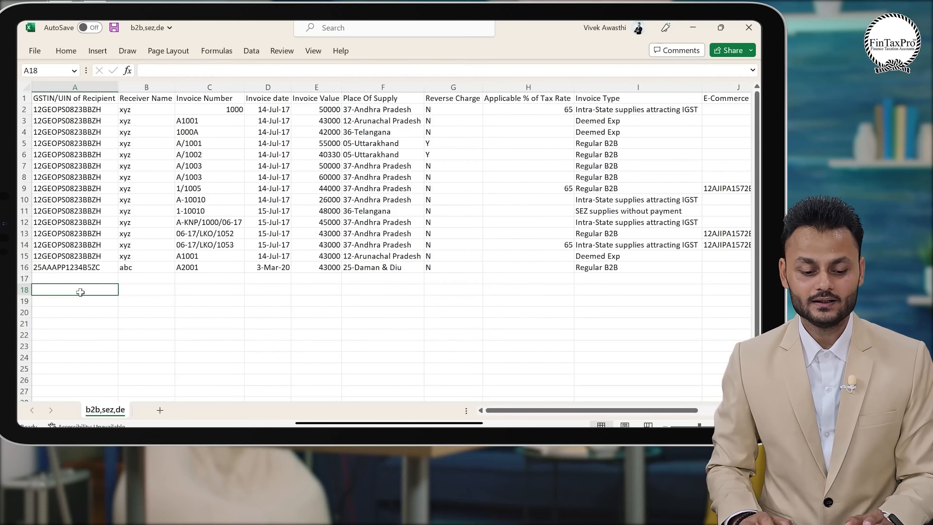
{"action": "scroll", "coordinate": [80, 292], "scroll_direction": "up", "scroll_amount": 2}
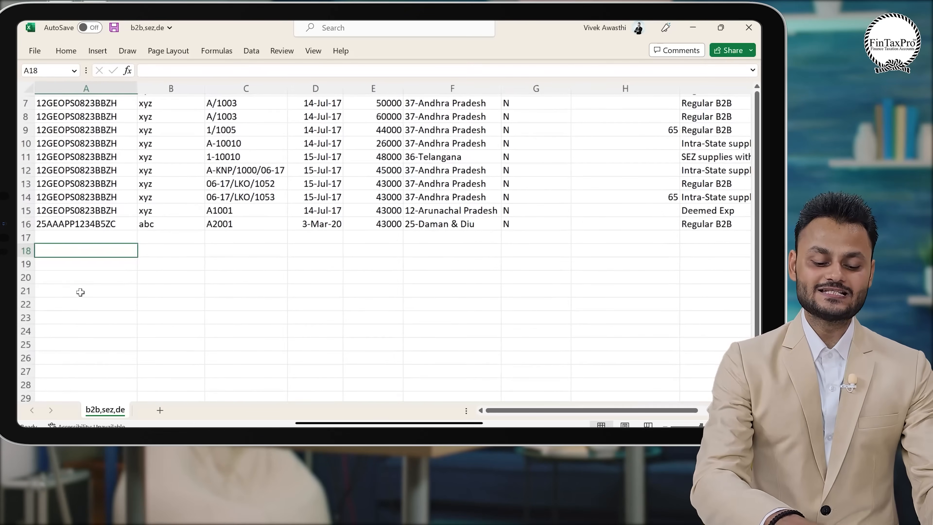
{"action": "scroll", "coordinate": [80, 291], "scroll_direction": "up", "scroll_amount": 2}
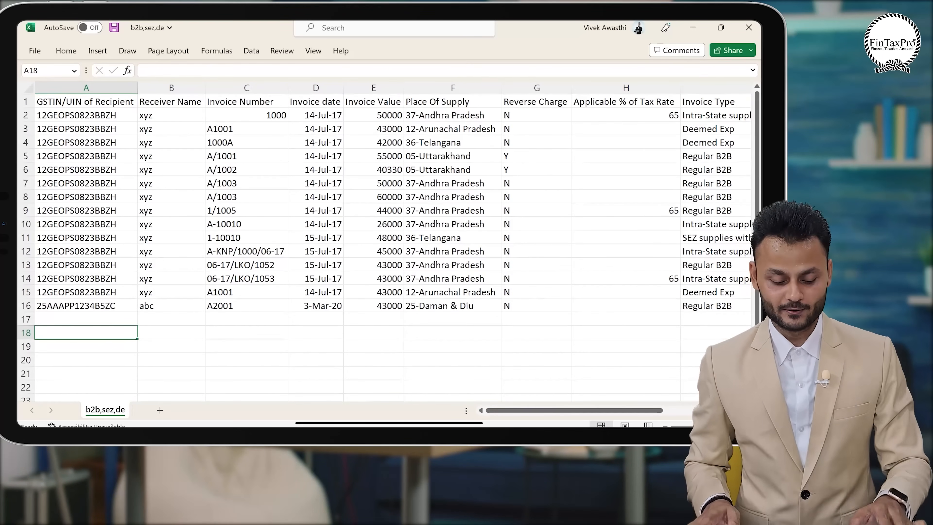
Switch to the Final Working_KITC-Mar 2023 workbook and copy the GSTIN/UIN of Recipient entries in A2:A7 of the B2B Order sheet.
{"action": "key", "text": "alt+Tab"}
{"action": "key", "text": "alt+Tab"}
{"action": "key", "text": "alt+Tab"}
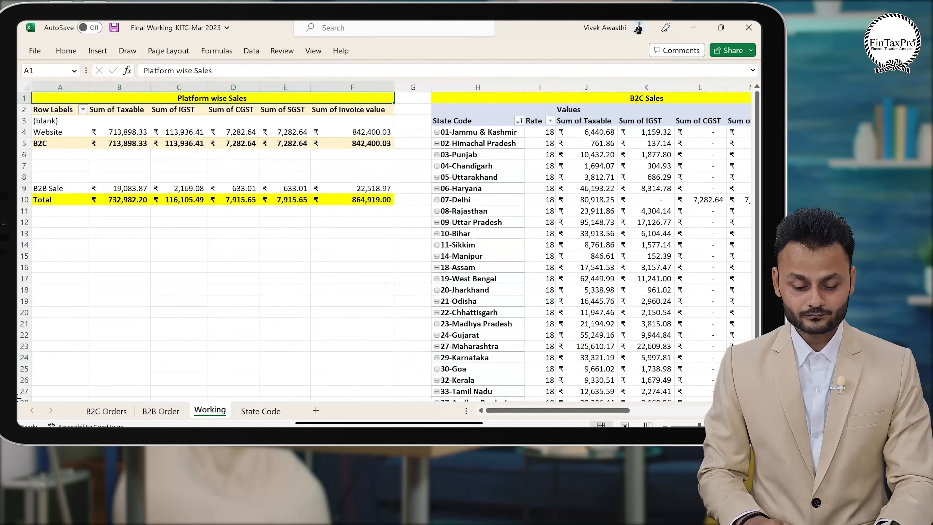
{"action": "left_click", "coordinate": [160, 412]}
{"action": "key", "text": "alt+Tab"}
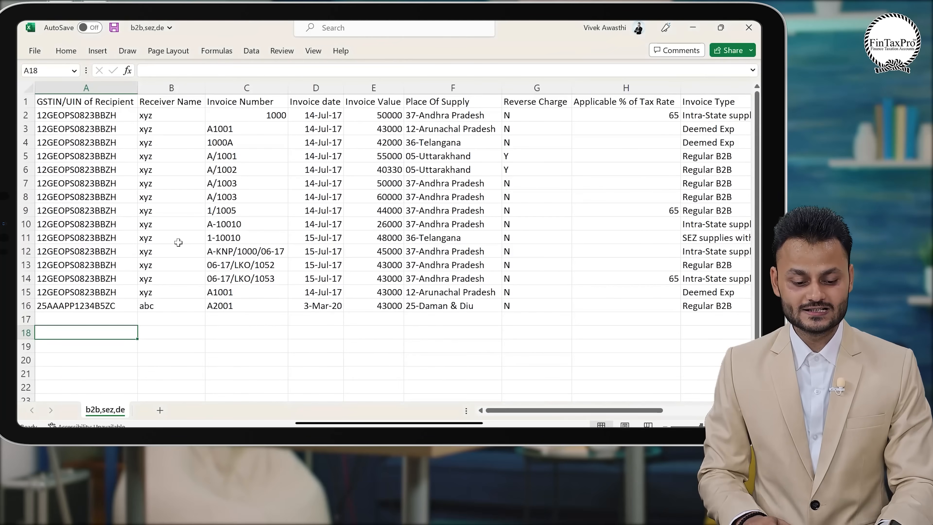
{"action": "key", "text": "alt+Tab"}
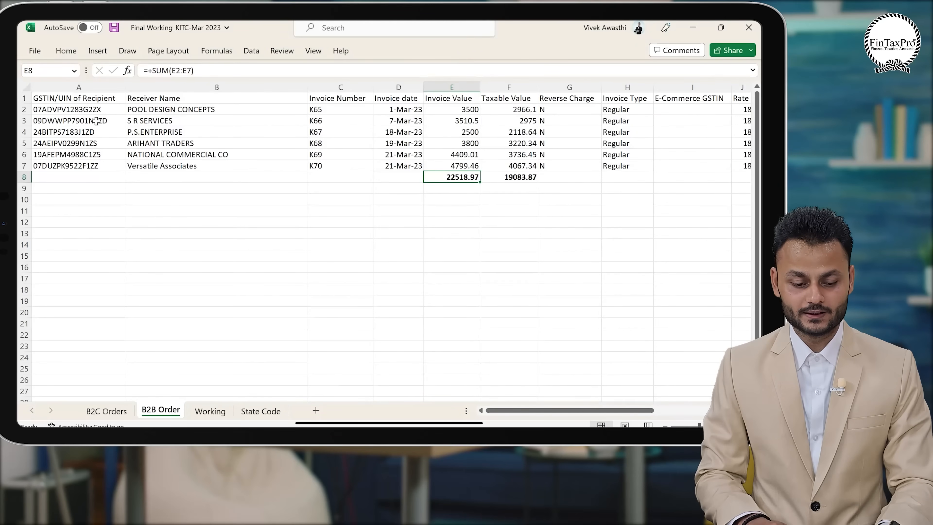
{"action": "left_click", "coordinate": [92, 110]}
{"action": "key", "text": "ctrl+shift+Down"}
{"action": "key", "text": "ctrl+c"}
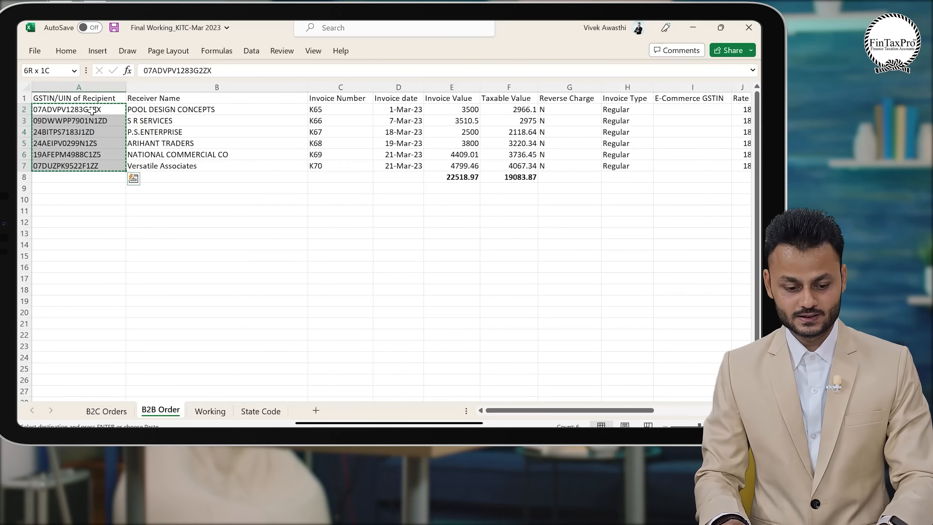
Switch to the b2b,sez,de file and paste the copied recipient GSTINs as values starting at cell A18.
{"action": "key", "text": "alt+Tab"}
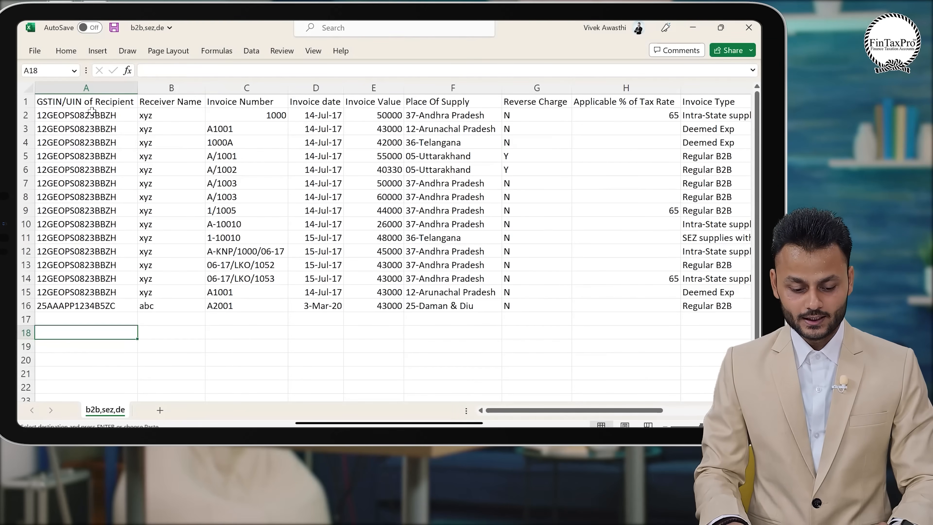
{"action": "key", "text": "ctrl+alt+v"}
{"action": "key", "text": "Down"}
{"action": "key", "text": "Down"}
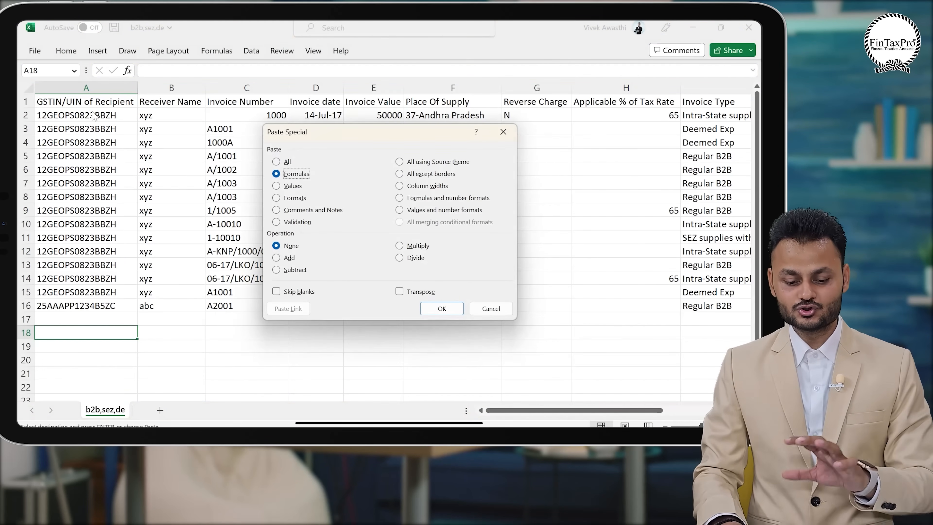
{"action": "key", "text": "Return"}
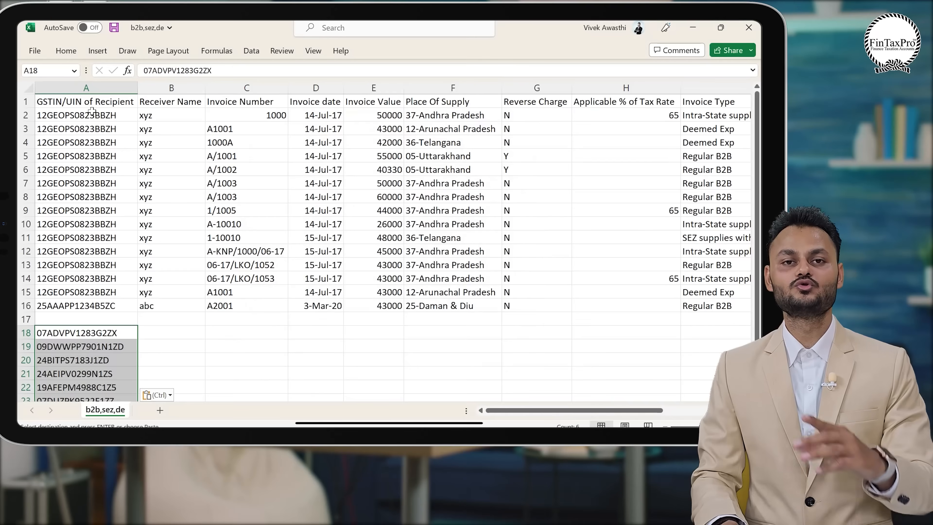
{"action": "key", "text": "Up"}
{"action": "key", "text": "Down"}
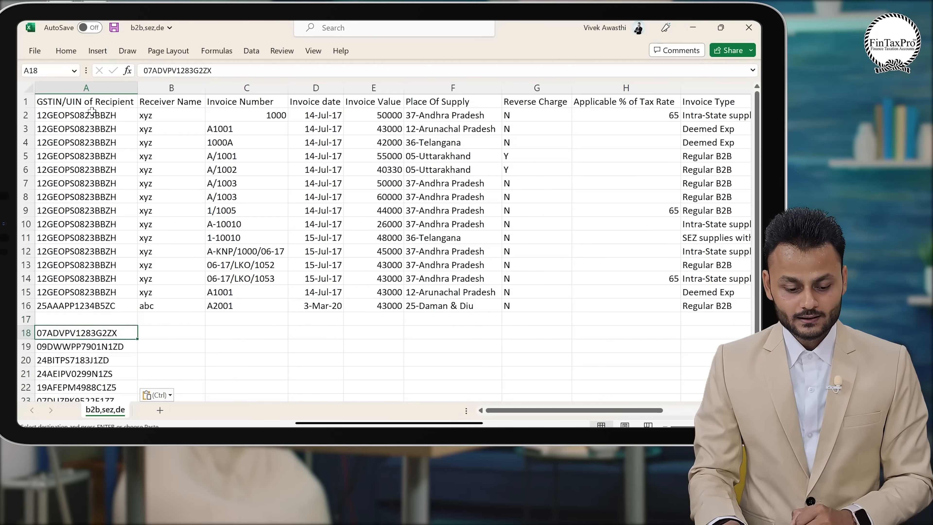
Copy the Receiver Name entries in B2:B7 of the B2B Order sheet and paste them as values into b2b,sez,de from cell B18.
{"action": "key", "text": "Right"}
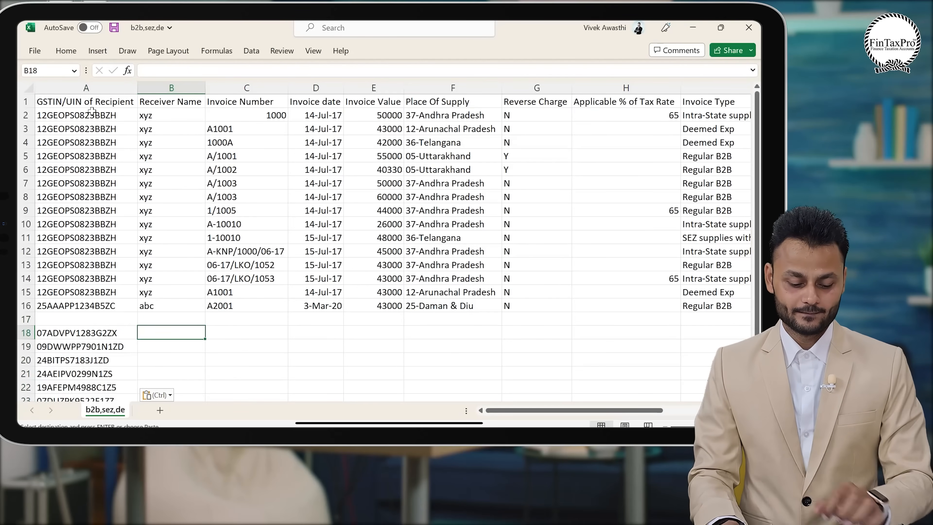
{"action": "key", "text": "ctrl+Tab"}
{"action": "key", "text": "Up"}
{"action": "key", "text": "Right"}
{"action": "key", "text": "Down"}
{"action": "key", "text": "ctrl+shift+Down"}
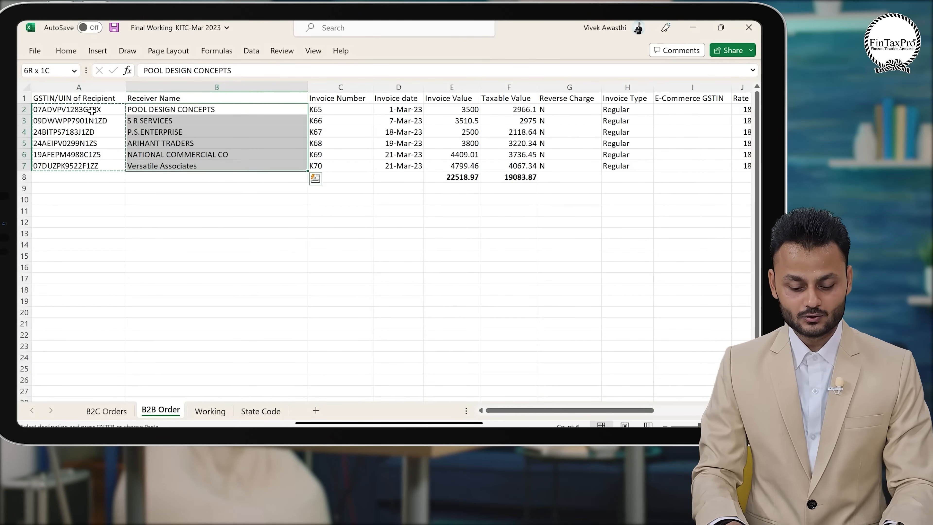
{"action": "key", "text": "ctrl+c"}
{"action": "key", "text": "ctrl+Tab"}
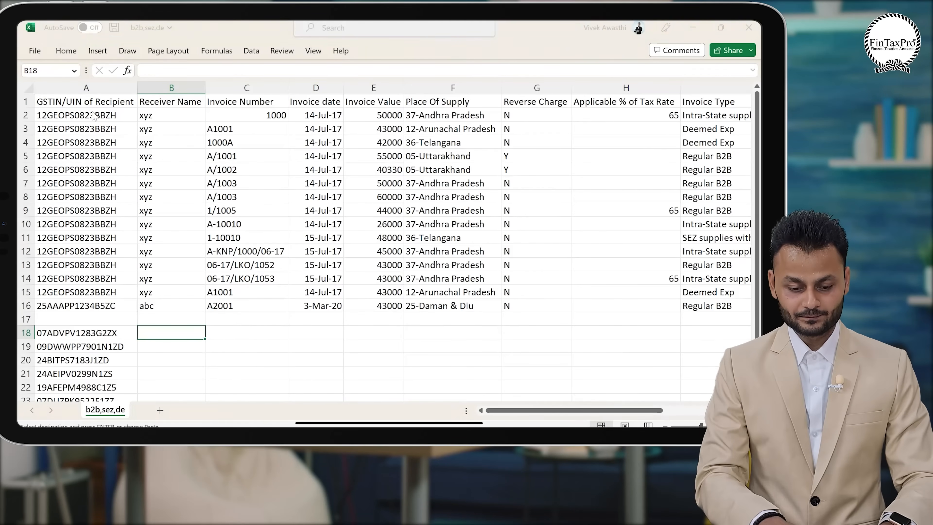
{"action": "key", "text": "ctrl+alt+v"}
{"action": "key", "text": "Down"}
{"action": "key", "text": "Down"}
{"action": "key", "text": "Return"}
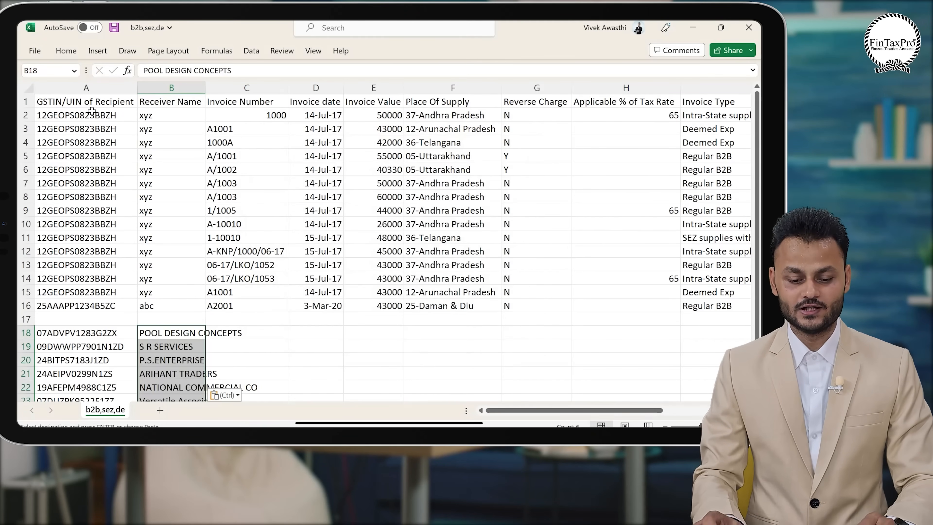
Copy the Invoice Number entries in C2:C7 of the B2B Order sheet and paste them as values into b2b,sez,de from cell C18.
{"action": "key", "text": "Right"}
{"action": "key", "text": "alt+Tab"}
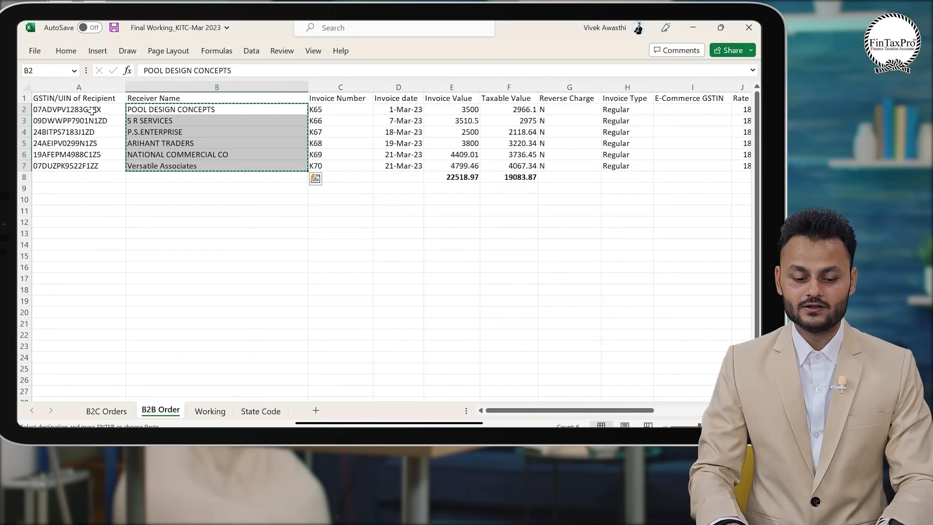
{"action": "key", "text": "Right"}
{"action": "key", "text": "ctrl+shift+Down"}
{"action": "key", "text": "ctrl+c"}
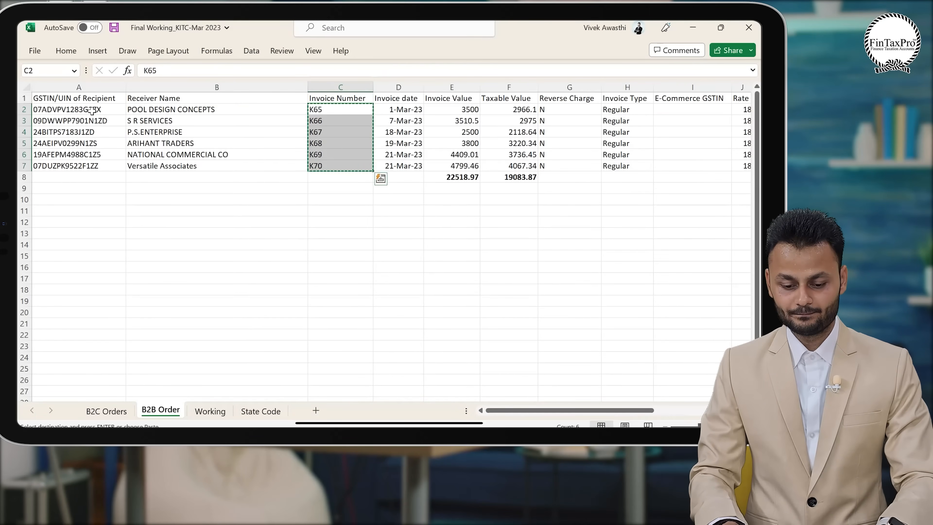
{"action": "key", "text": "alt+Tab"}
{"action": "key", "text": "ctrl+alt+v"}
{"action": "key", "text": "v"}
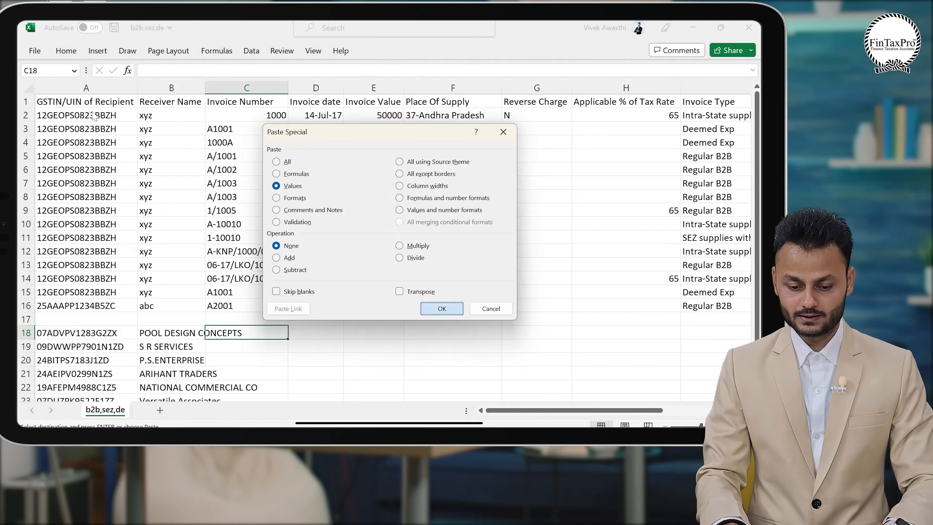
{"action": "key", "text": "Return"}
{"action": "key", "text": "alt+Tab"}
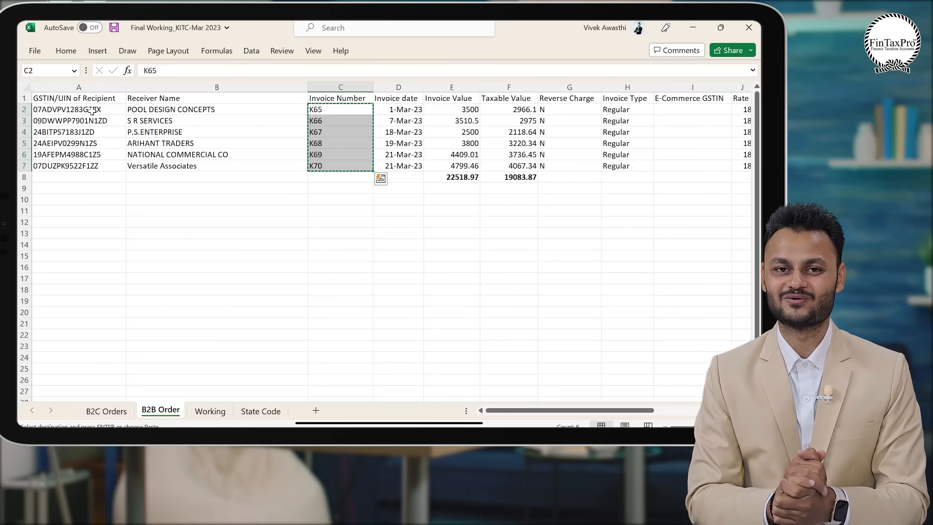
{"action": "key", "text": "alt+Tab"}
{"action": "key", "text": "ctrl+v"}
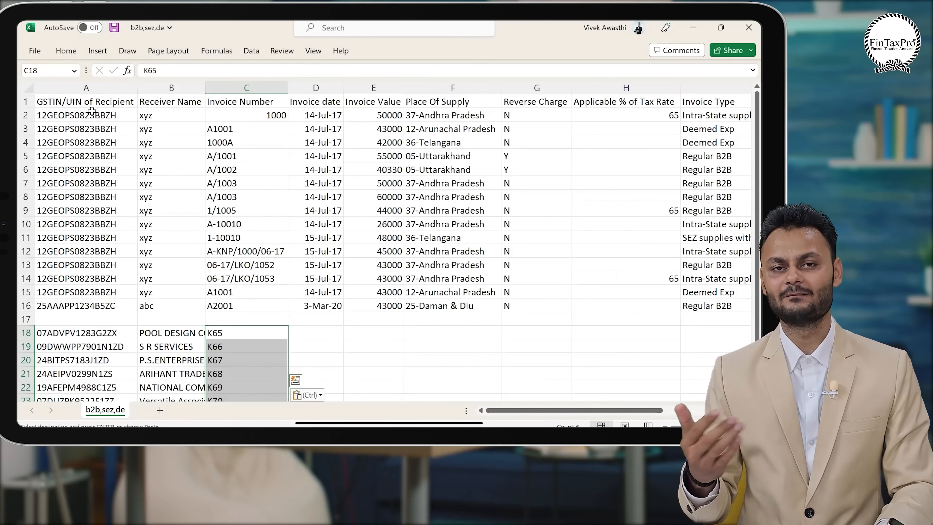
Copy the Invoice date entries in D2:D7 of the B2B Order sheet and paste them as values into b2b,sez,de from cell D18.
{"action": "key", "text": "Left"}
{"action": "key", "text": "Left"}
{"action": "key", "text": "Right"}
{"action": "key", "text": "Right"}
{"action": "key", "text": "Right"}
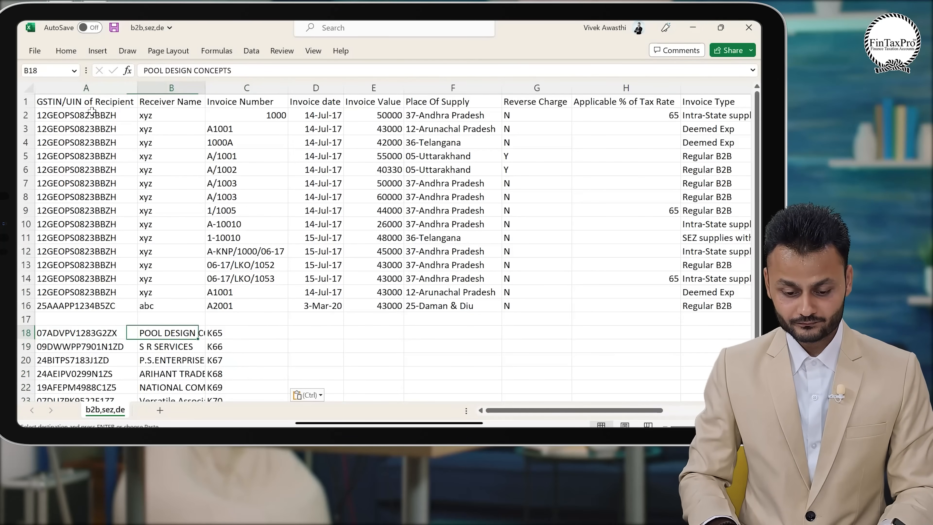
{"action": "key", "text": "alt+Tab"}
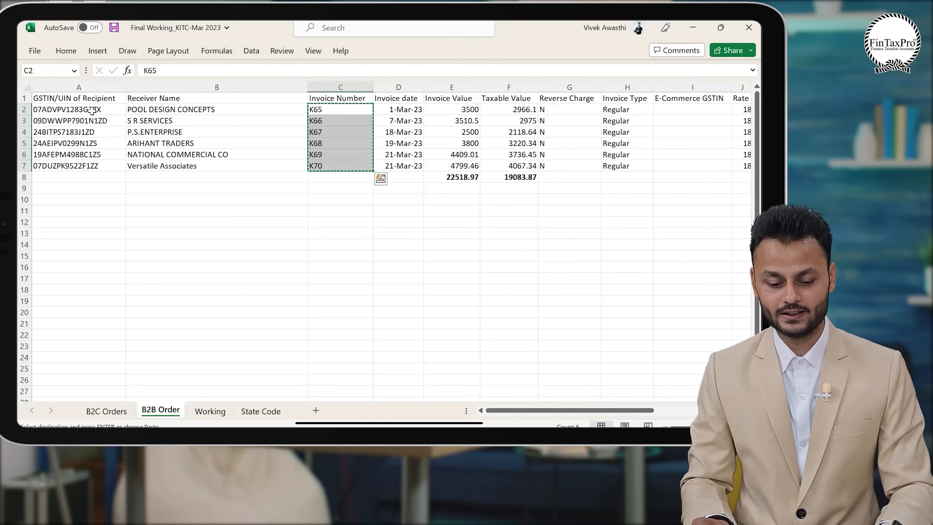
{"action": "key", "text": "Right"}
{"action": "key", "text": "ctrl+shift+Down"}
{"action": "key", "text": "ctrl+c"}
{"action": "key", "text": "alt+Tab"}
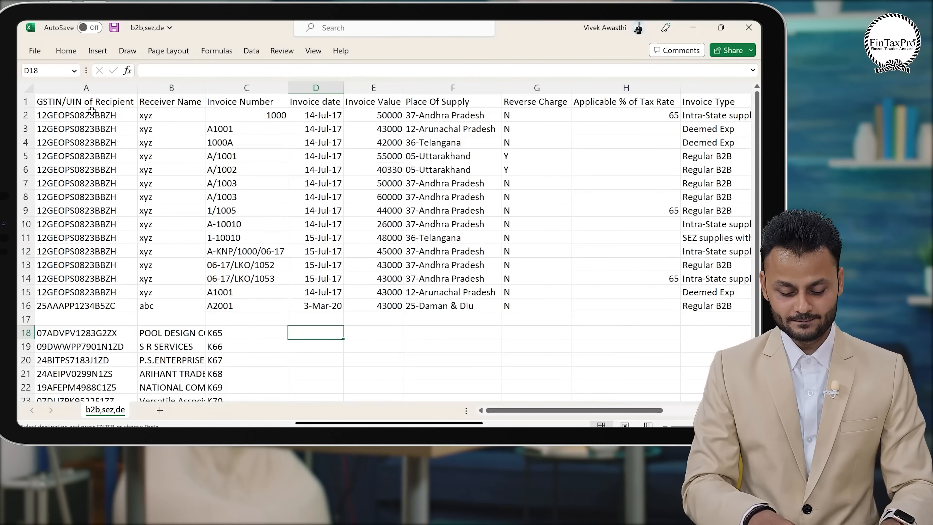
{"action": "key", "text": "ctrl+alt+v"}
{"action": "key", "text": "v"}
{"action": "key", "text": "Return"}
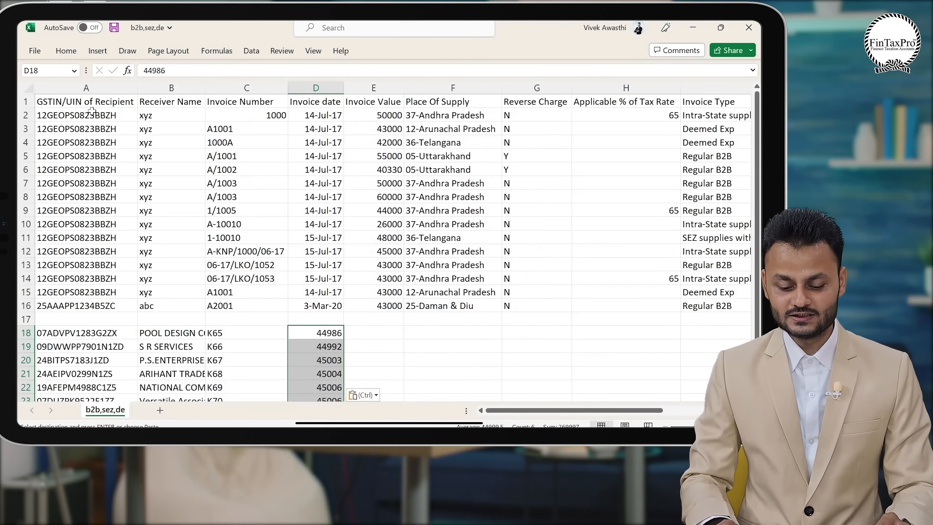
Apply the date format of cell D16 to the pasted invoice dates in D18:D23 with the Format Painter.
{"action": "left_click", "coordinate": [315, 305]}
{"action": "scroll", "coordinate": [315, 306], "scroll_direction": "down", "scroll_amount": 2}
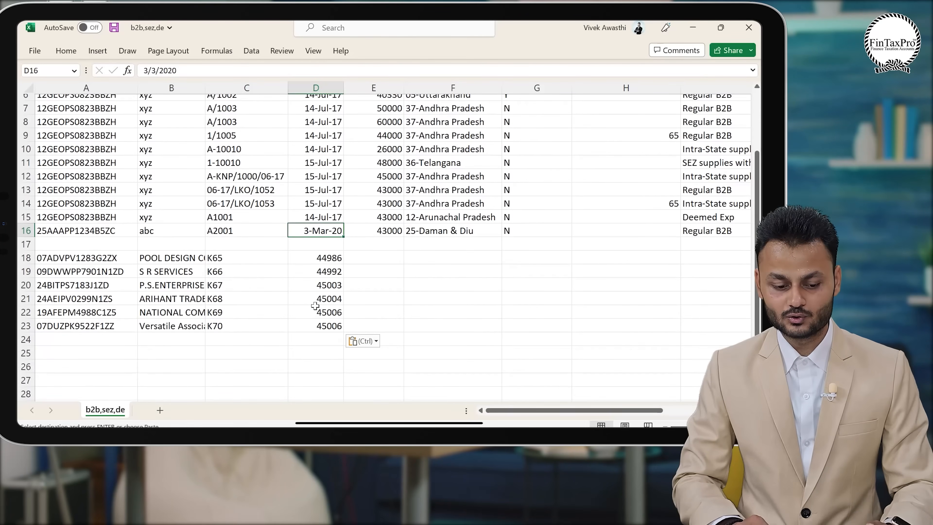
{"action": "left_click", "coordinate": [66, 51]}
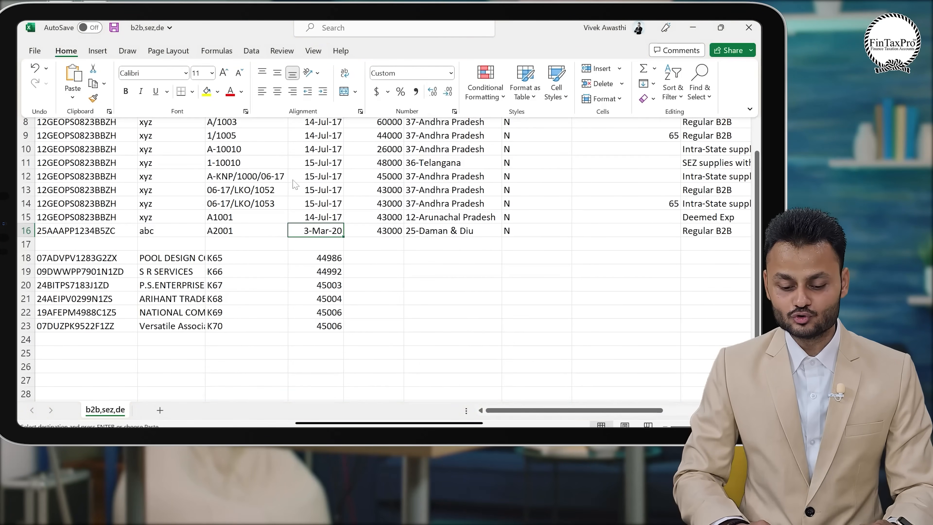
{"action": "left_click", "coordinate": [93, 98]}
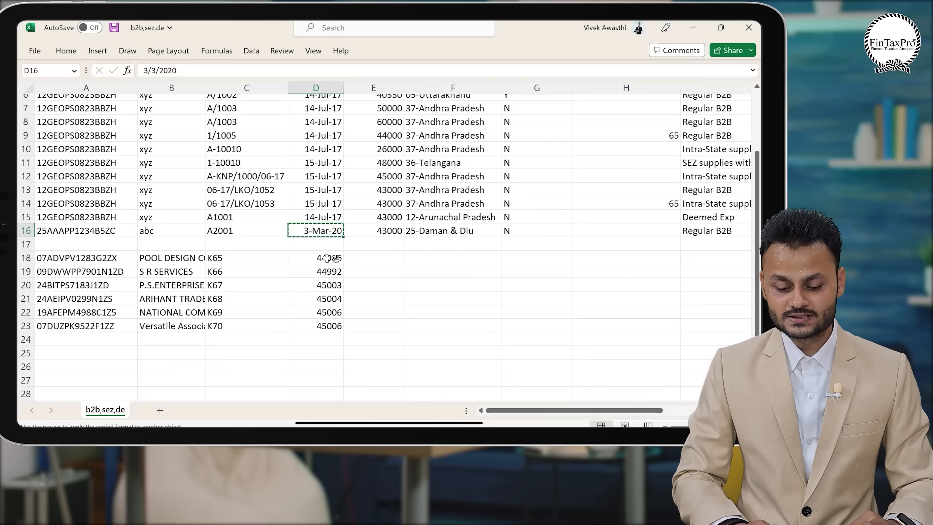
{"action": "left_click_drag", "start_coordinate": [327, 259], "coordinate": [331, 328]}
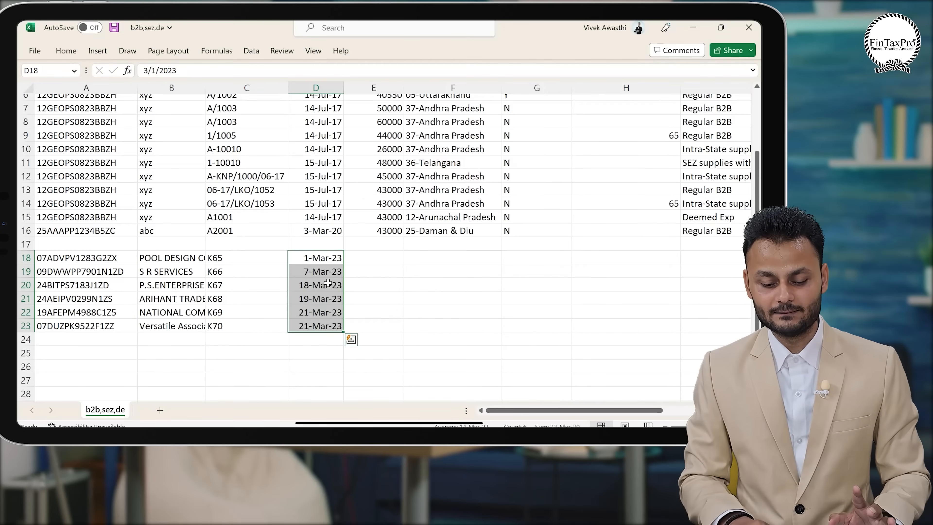
{"action": "left_click", "coordinate": [318, 257]}
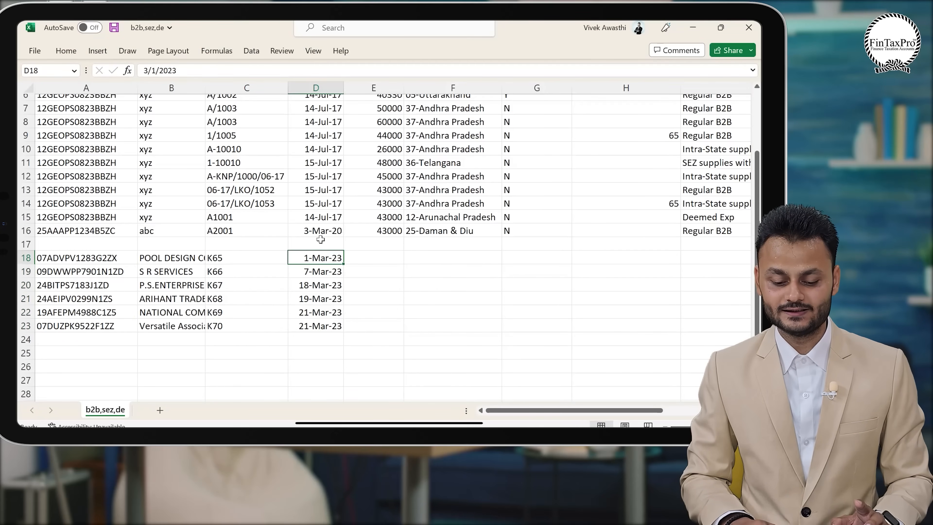
{"action": "left_click", "coordinate": [323, 230]}
{"action": "scroll", "coordinate": [324, 226], "scroll_direction": "up", "scroll_amount": 5}
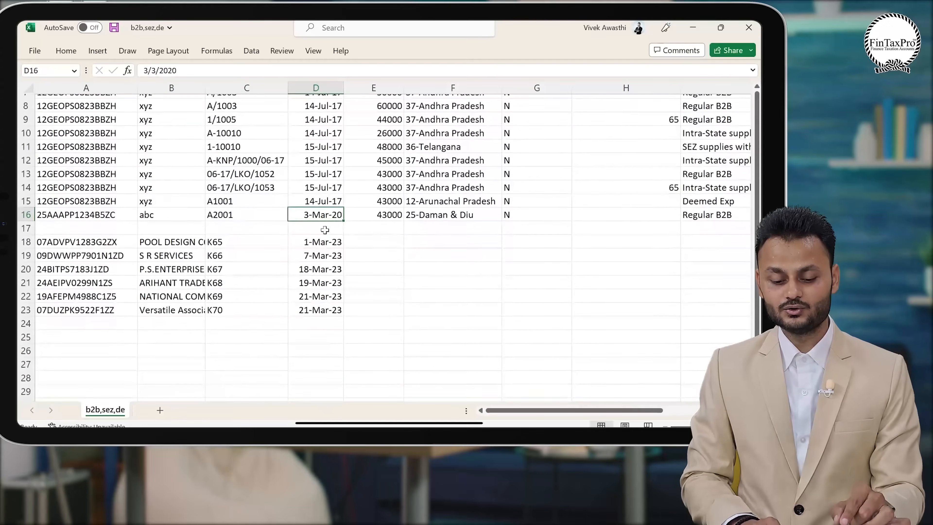
{"action": "left_click", "coordinate": [323, 240]}
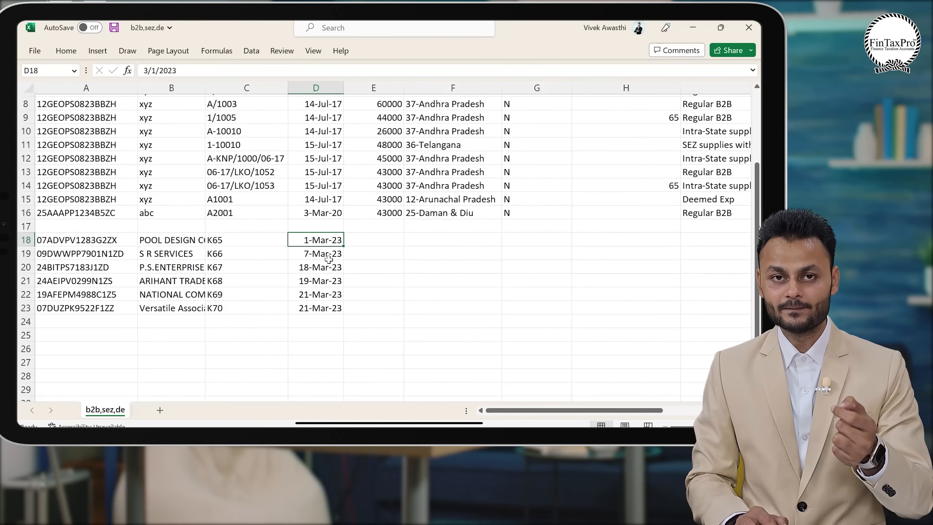
{"action": "scroll", "coordinate": [328, 259], "scroll_direction": "up", "scroll_amount": 3}
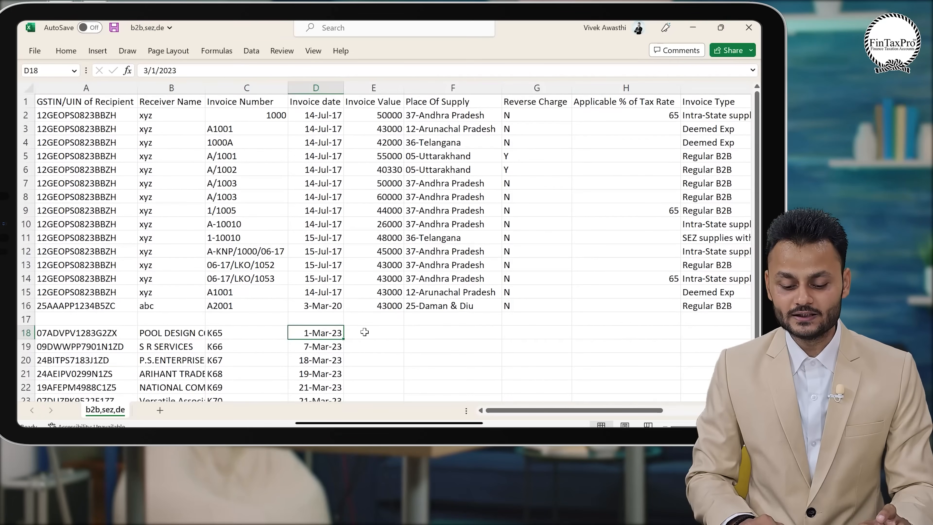
Copy the Invoice Value entries in E2:E7 of the B2B Order sheet and paste them as values into b2b,sez,de from cell E18.
{"action": "left_click", "coordinate": [365, 335]}
{"action": "key", "text": "alt+Tab"}
{"action": "key", "text": "Right"}
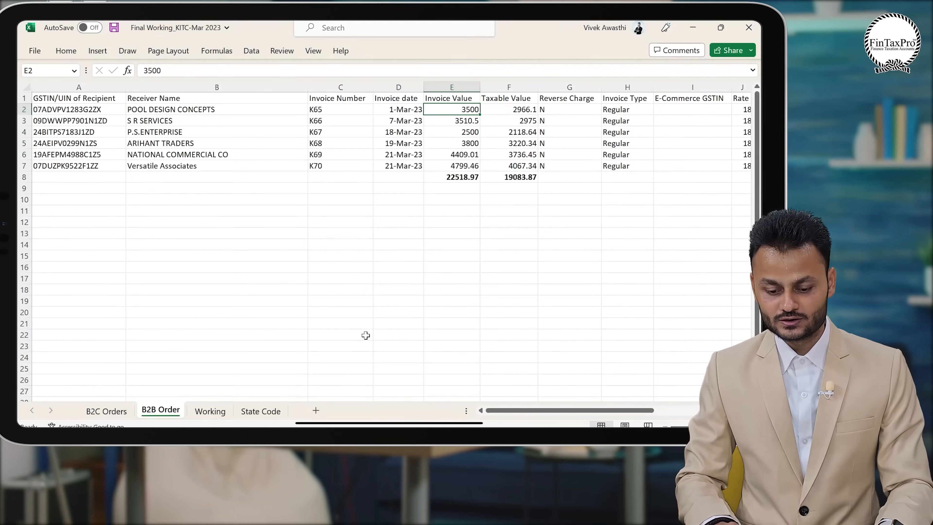
{"action": "key", "text": "ctrl+shift+Down"}
{"action": "key", "text": "shift+Up"}
{"action": "key", "text": "ctrl+c"}
{"action": "key", "text": "alt+Tab"}
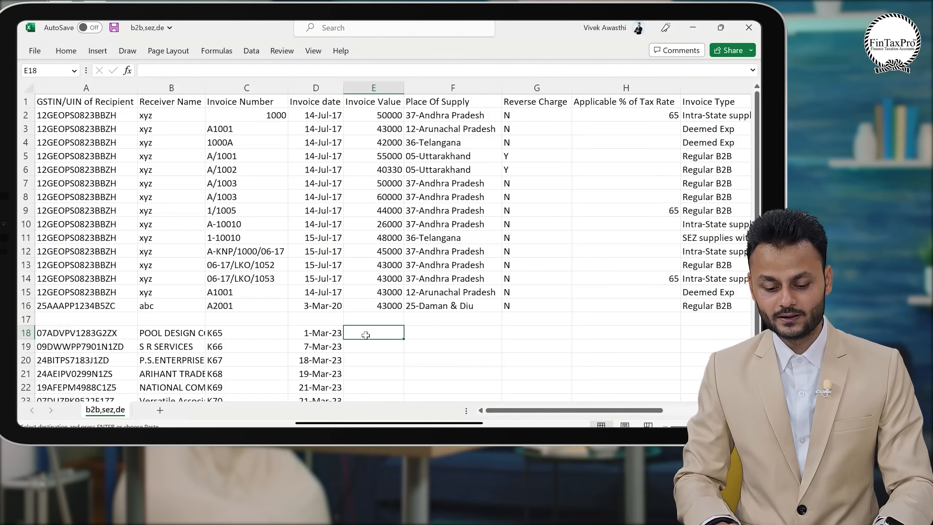
{"action": "key", "text": "ctrl+alt+v"}
{"action": "key", "text": "v"}
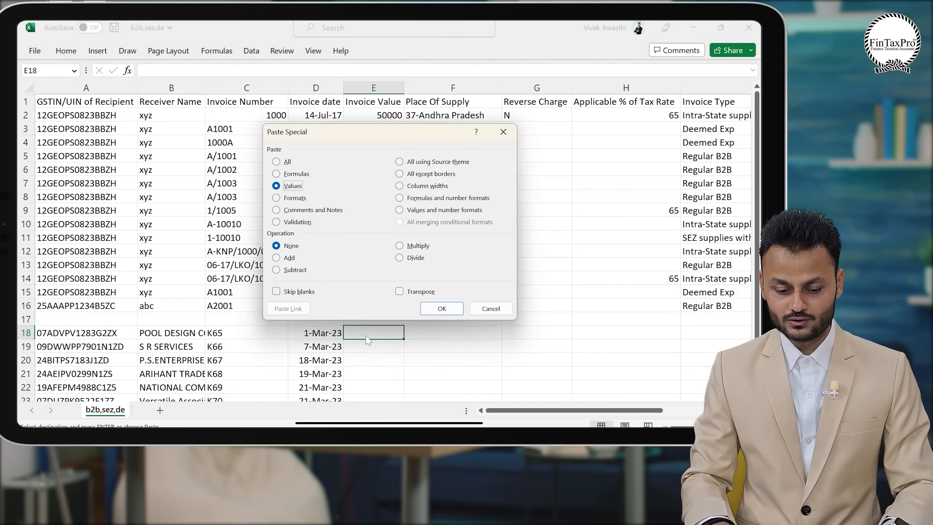
{"action": "key", "text": "Return"}
Select F18 in b2b,sez,de and locate the Place Of Supply column in the B2B Order sheet.
{"action": "key", "text": "Right"}
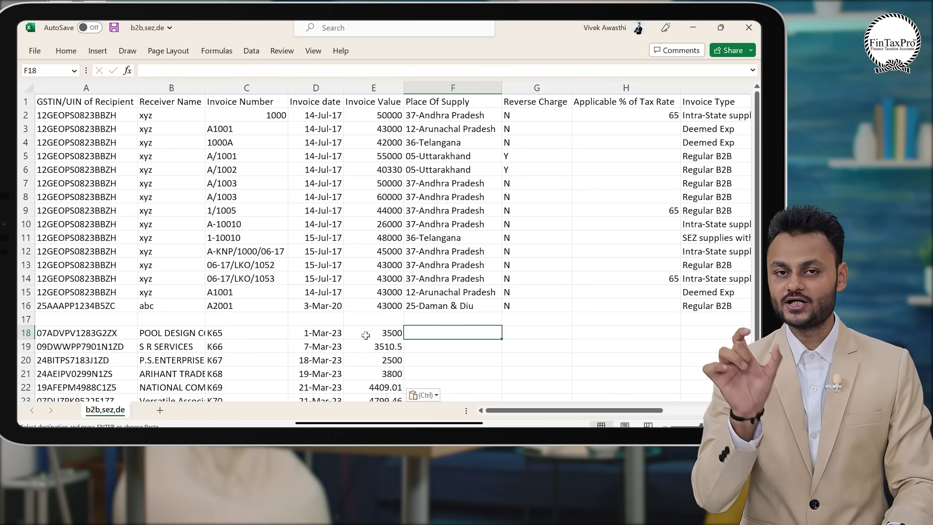
{"action": "key", "text": "alt+Tab"}
{"action": "key", "text": "Right"}
{"action": "key", "text": "Right"}
{"action": "key", "text": "Right"}
{"action": "key", "text": "Right"}
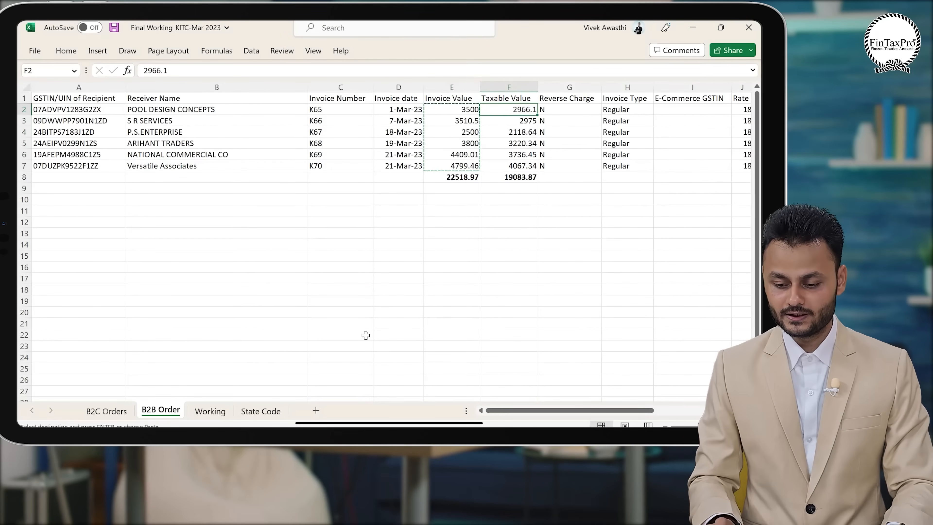
{"action": "key", "text": "Right"}
{"action": "key", "text": "Right"}
{"action": "key", "text": "Right"}
{"action": "key", "text": "Right"}
{"action": "key", "text": "Right"}
{"action": "key", "text": "Right"}
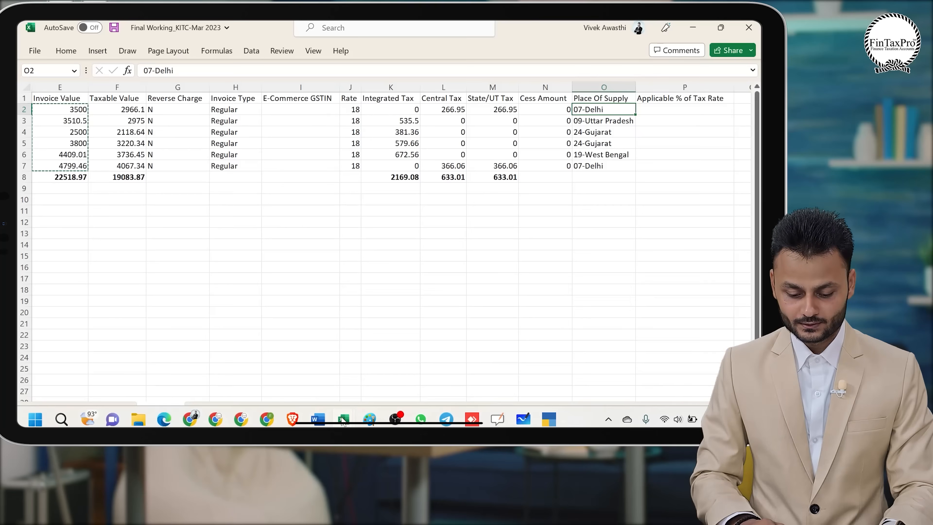
Switch to the GSTR1_Excel_Workbook_Template_V2.0 workbook and open the POS column of its master sheet.
{"action": "mouse_move", "coordinate": [342, 419]}
{"action": "left_click", "coordinate": [343, 364]}
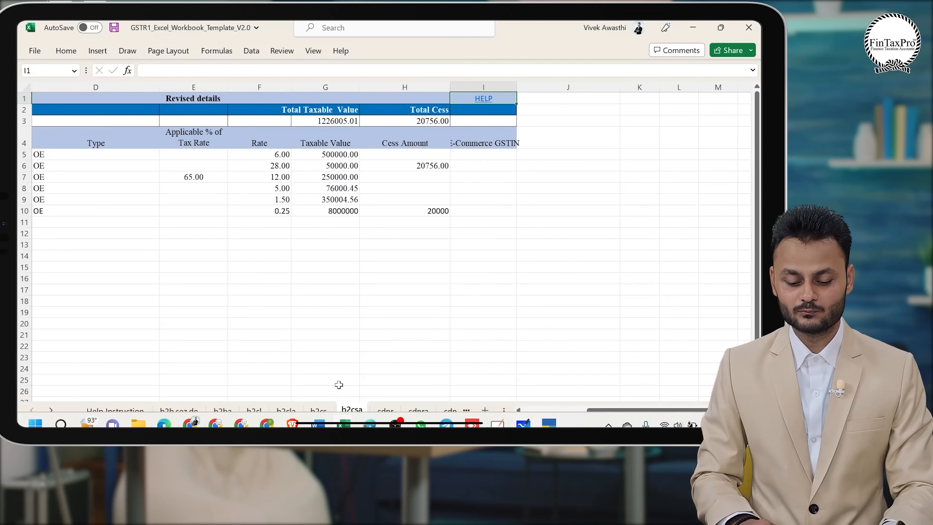
{"action": "left_click", "coordinate": [50, 410]}
{"action": "left_click", "coordinate": [51, 410]}
{"action": "left_click", "coordinate": [50, 410]}
{"action": "left_click", "coordinate": [51, 410]}
{"action": "left_click", "coordinate": [51, 410]}
{"action": "left_click", "coordinate": [50, 410]}
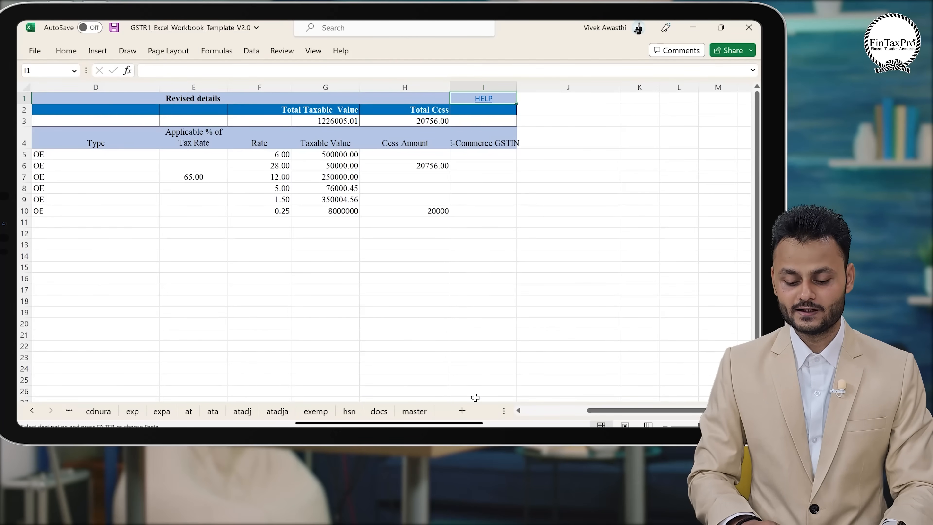
{"action": "left_click", "coordinate": [413, 410]}
{"action": "scroll", "coordinate": [352, 294], "scroll_direction": "up", "scroll_amount": 2}
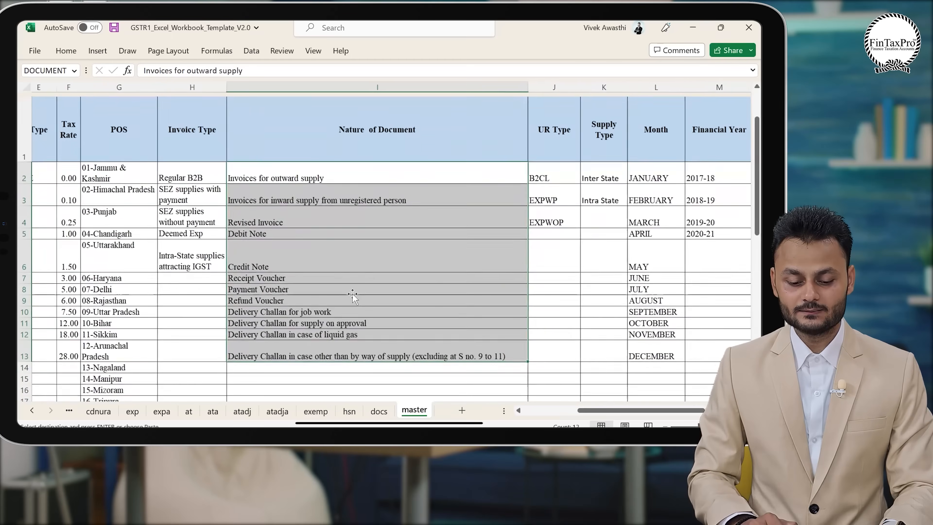
{"action": "left_click", "coordinate": [124, 150]}
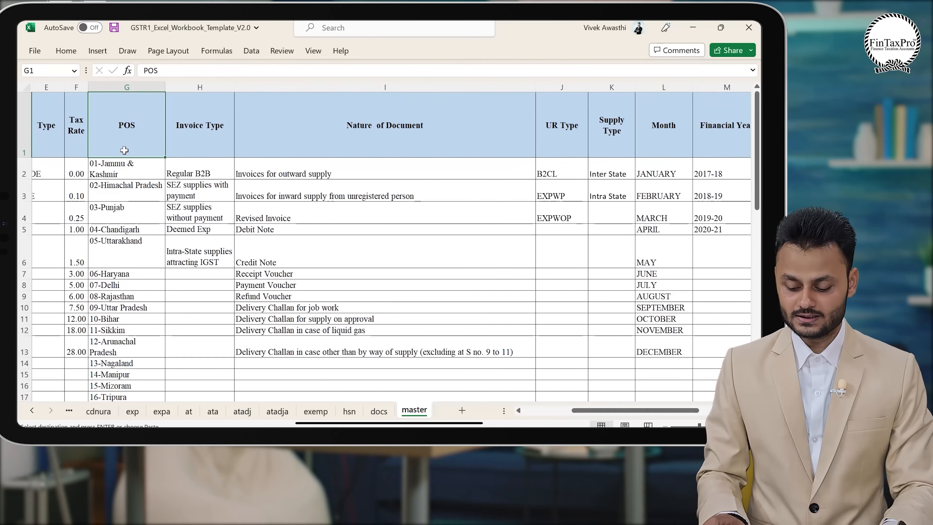
{"action": "scroll", "coordinate": [124, 150], "scroll_direction": "up", "scroll_amount": 5}
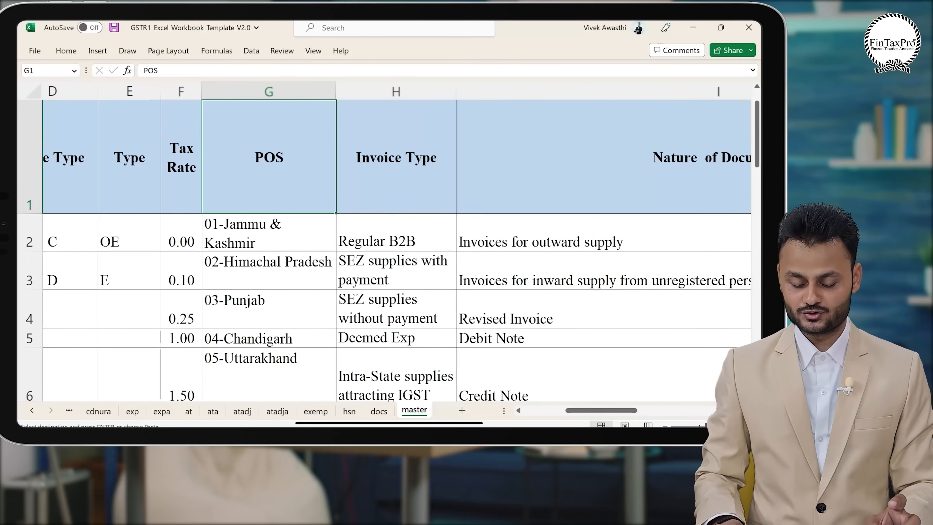
Read through the state codes and names in the POS column of the master sheet, starting at 01-Jammu & Kashmir.
{"action": "left_click", "coordinate": [268, 233]}
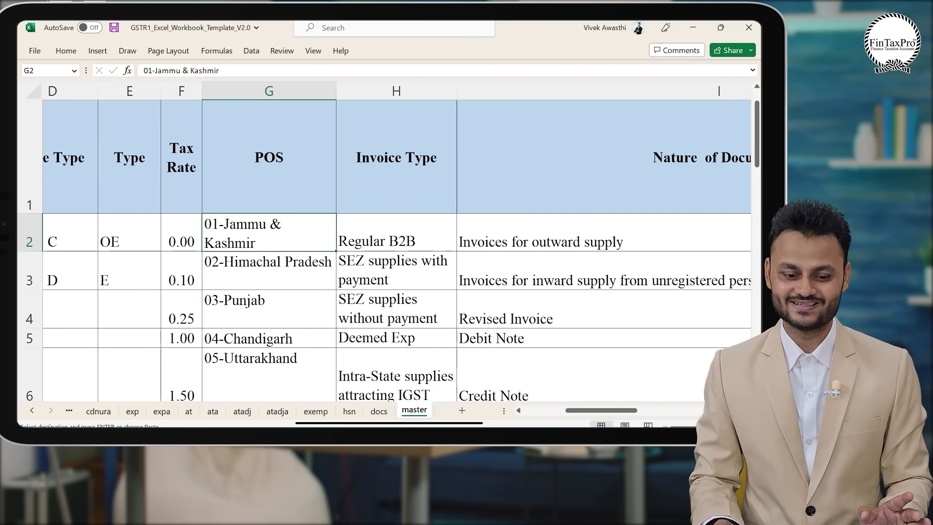
{"action": "key", "text": "Down"}
{"action": "key", "text": "Down"}
{"action": "key", "text": "Down"}
{"action": "key", "text": "Down"}
{"action": "key", "text": "Down"}
{"action": "key", "text": "Down"}
{"action": "key", "text": "Down"}
{"action": "key", "text": "Down"}
{"action": "key", "text": "Down"}
{"action": "key", "text": "Down"}
{"action": "key", "text": "Down"}
{"action": "key", "text": "Down"}
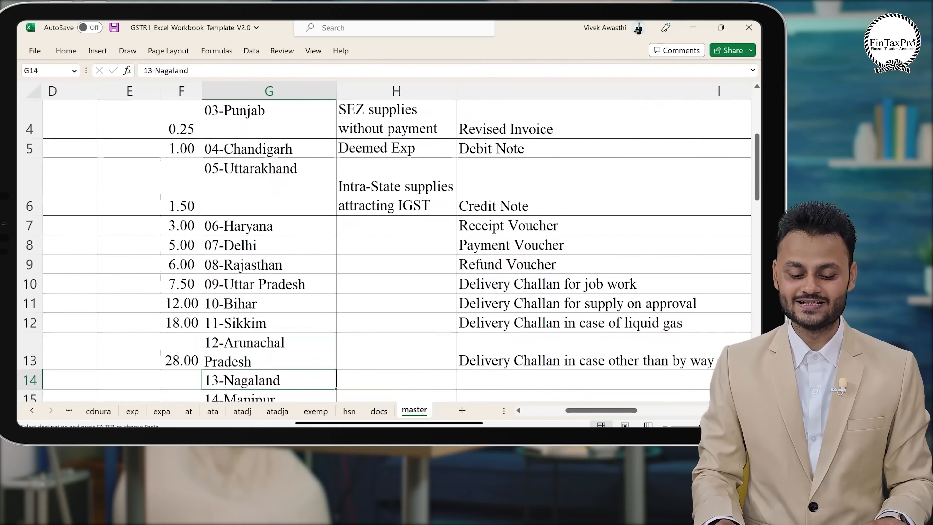
{"action": "key", "text": "Down"}
{"action": "key", "text": "Down"}
{"action": "key", "text": "Down"}
{"action": "key", "text": "Down"}
{"action": "key", "text": "Down"}
{"action": "key", "text": "Down"}
{"action": "key", "text": "Down"}
{"action": "key", "text": "Down"}
{"action": "key", "text": "Down"}
{"action": "key", "text": "Down"}
{"action": "key", "text": "Down"}
{"action": "key", "text": "Up"}
{"action": "key", "text": "Up"}
{"action": "key", "text": "Up"}
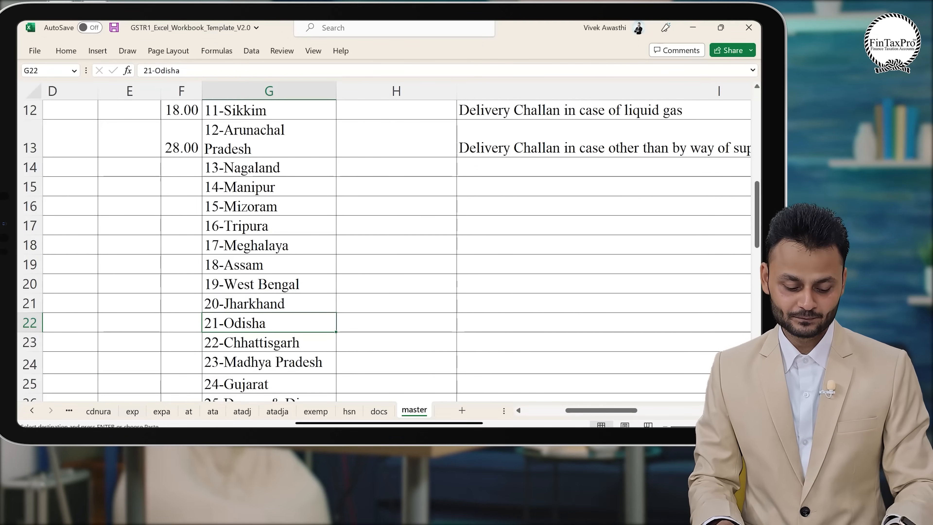
Copy the Place Of Supply entries in O2:O7 of the B2B Order sheet and paste them as values into b2b,sez,de from cell F18.
{"action": "key", "text": "alt+Tab"}
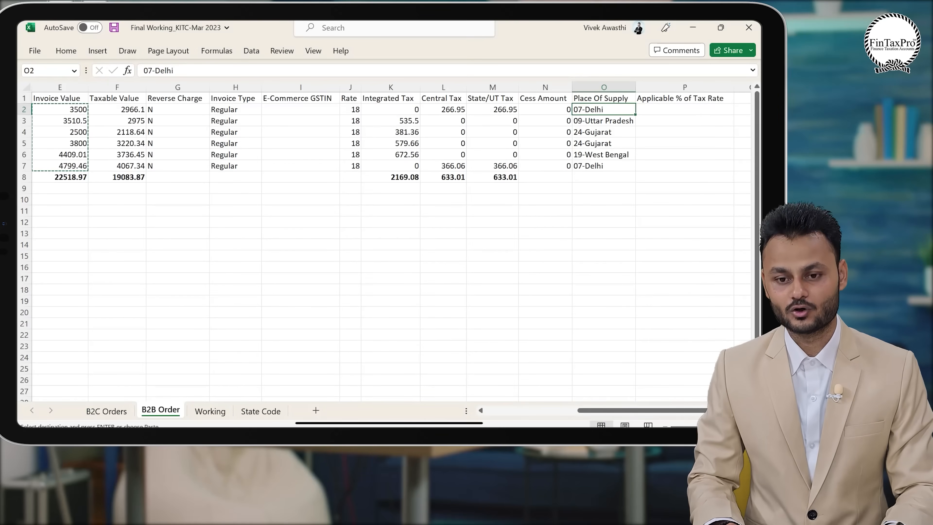
{"action": "key", "text": "ctrl+shift+Down"}
{"action": "key", "text": "alt+Tab"}
{"action": "key", "text": "Tab"}
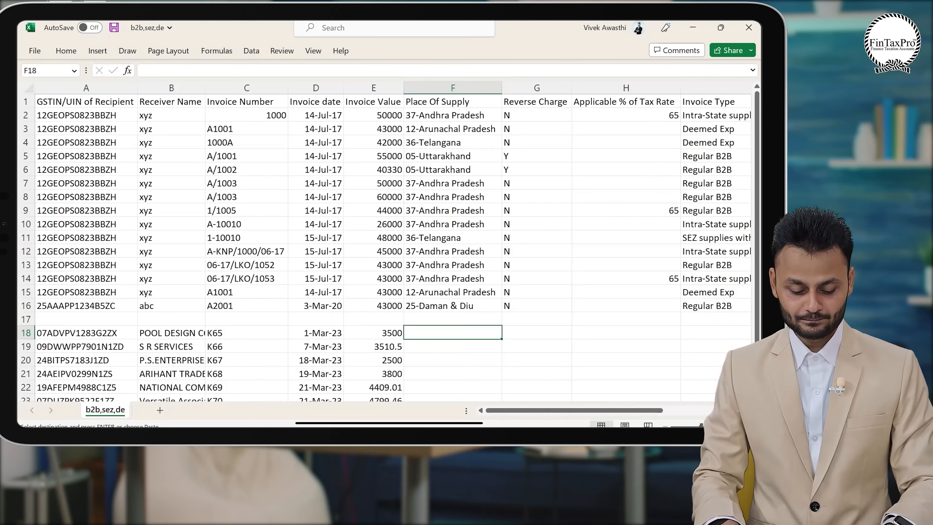
{"action": "key", "text": "ctrl+alt+v"}
{"action": "key", "text": "Down"}
{"action": "key", "text": "Down"}
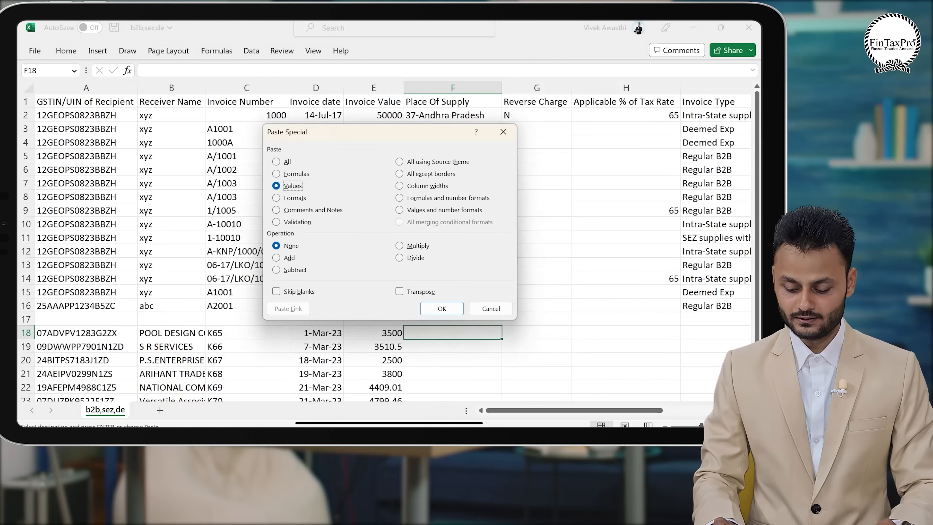
{"action": "key", "text": "Return"}
Enter N as the Reverse Charge in G18 and fill it down to G23.
{"action": "key", "text": "Right"}
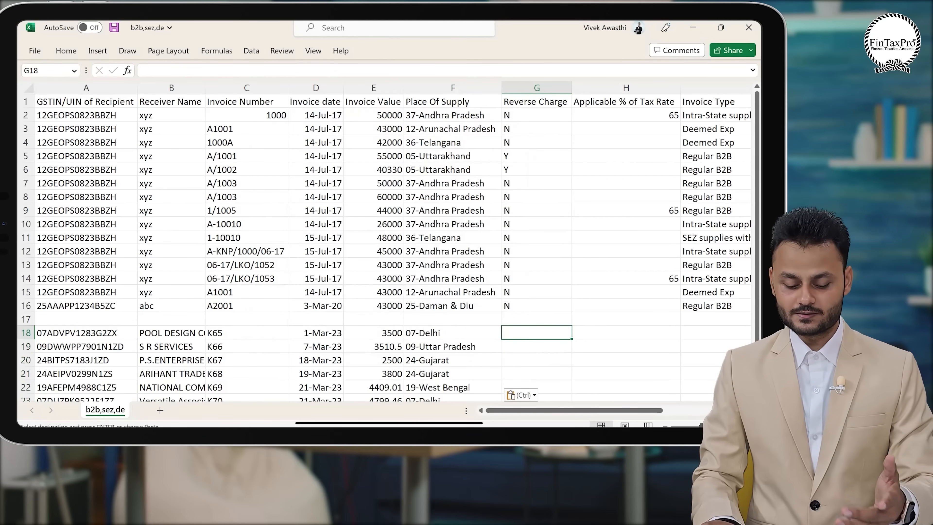
{"action": "type", "text": "N"}
{"action": "key", "text": "Return"}
{"action": "key", "text": "Up"}
{"action": "key", "text": "shift+Down"}
{"action": "key", "text": "shift+Down"}
{"action": "key", "text": "shift+Down"}
{"action": "key", "text": "shift+Down"}
{"action": "key", "text": "shift+Down"}
{"action": "key", "text": "shift+Down"}
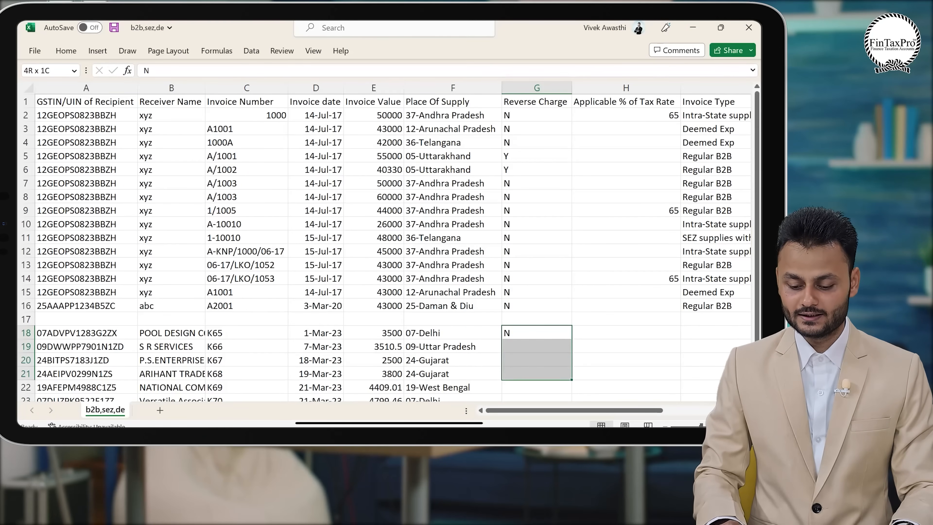
{"action": "key", "text": "shift+Up"}
{"action": "key", "text": "shift+Up"}
{"action": "key", "text": "shift+Down"}
{"action": "key", "text": "ctrl+d"}
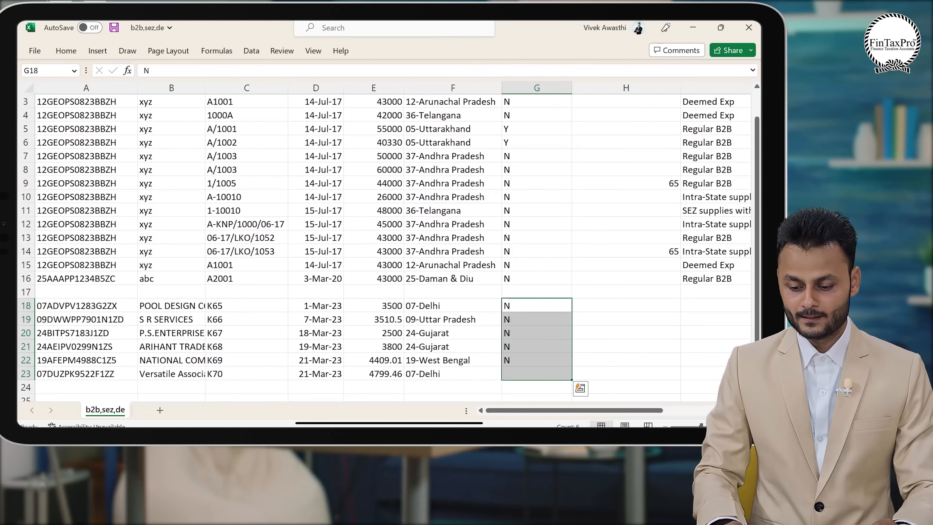
Check the sample entries in the Applicable % of Tax Rate column and return to H18.
{"action": "key", "text": "Up"}
{"action": "key", "text": "Right"}
{"action": "key", "text": "ctrl+Up"}
{"action": "key", "text": "ctrl+Up"}
{"action": "key", "text": "ctrl+Up"}
{"action": "key", "text": "ctrl+Up"}
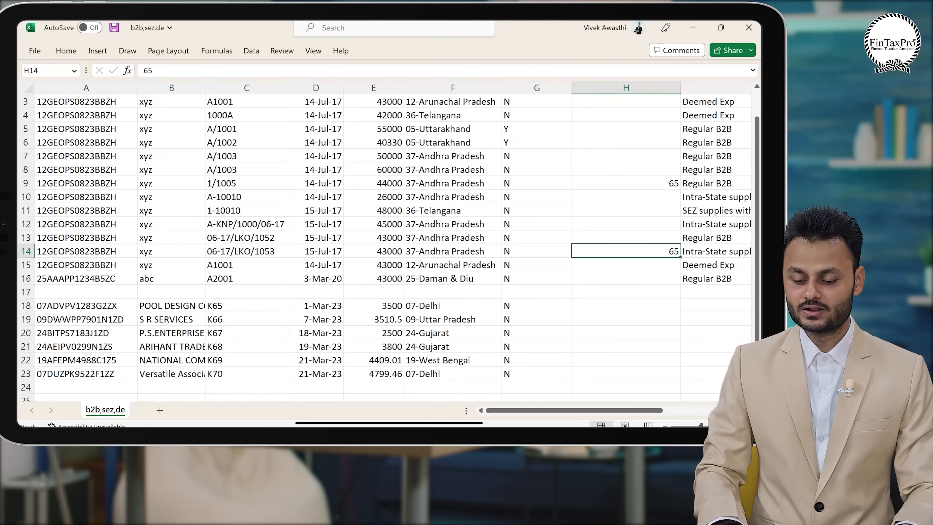
{"action": "key", "text": "ctrl+Down"}
{"action": "key", "text": "ctrl+Down"}
{"action": "key", "text": "ctrl+Down"}
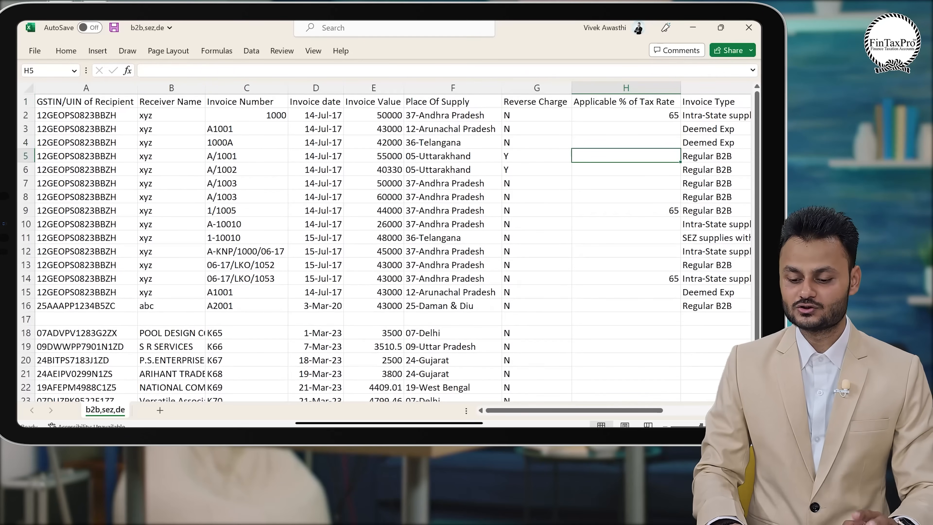
{"action": "key", "text": "Down"}
{"action": "key", "text": "Down"}
{"action": "key", "text": "Down"}
{"action": "key", "text": "Down"}
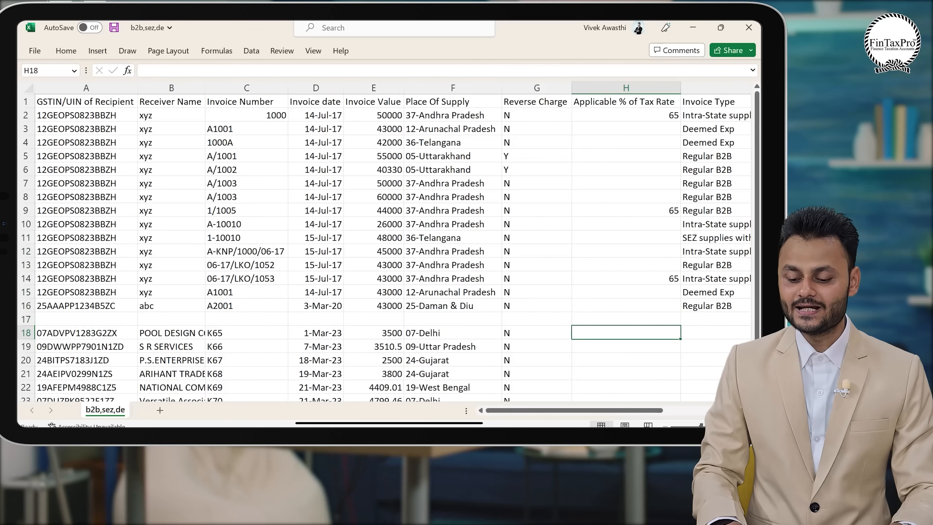
Copy the Invoice Type Regular B2B from I16 into I18.
{"action": "key", "text": "Right"}
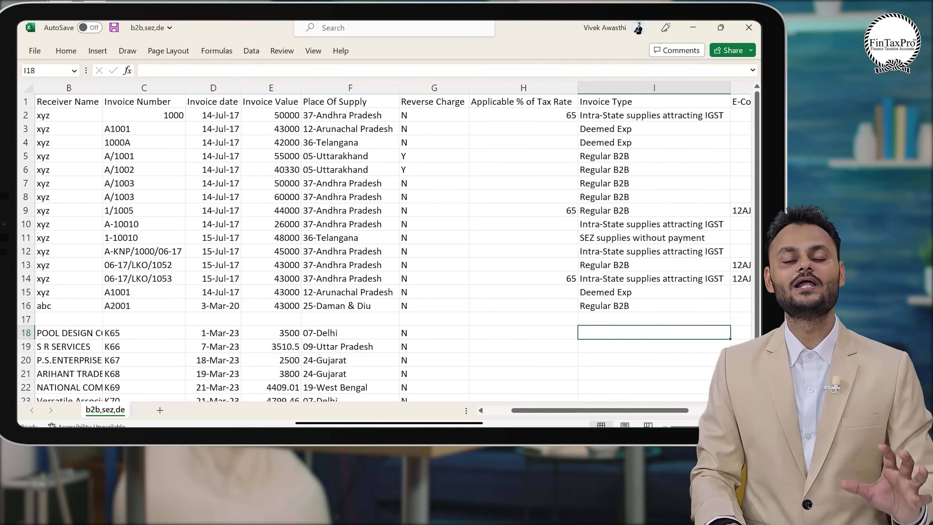
{"action": "key", "text": "Up"}
{"action": "key", "text": "Up"}
{"action": "key", "text": "ctrl+c"}
{"action": "key", "text": "Down"}
{"action": "key", "text": "Down"}
{"action": "key", "text": "ctrl+v"}
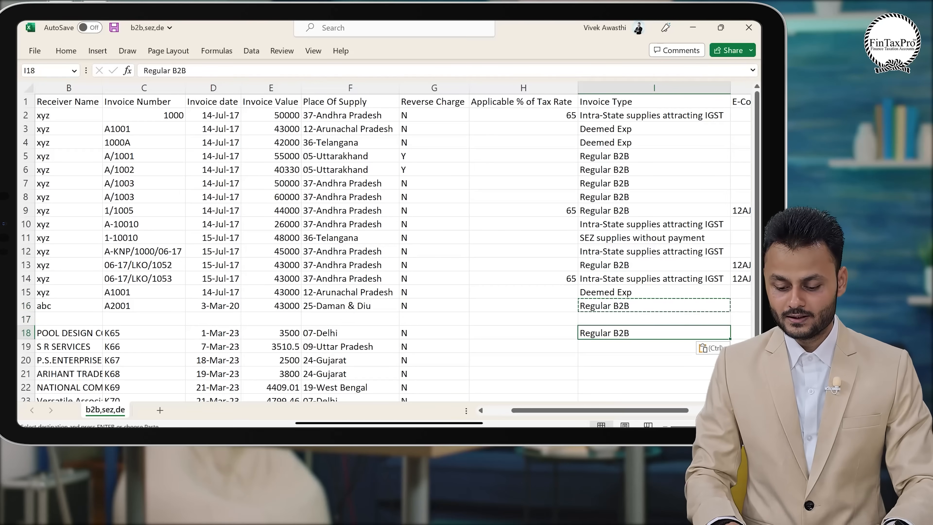
Paste the copied Regular B2B Invoice Type over I18:I23 for all the new invoice rows.
{"action": "key", "text": "shift+Down"}
{"action": "key", "text": "shift+Down"}
{"action": "key", "text": "shift+Down"}
{"action": "key", "text": "shift+Down"}
{"action": "key", "text": "shift+Down"}
{"action": "key", "text": "shift+Down"}
{"action": "key", "text": "shift+Up"}
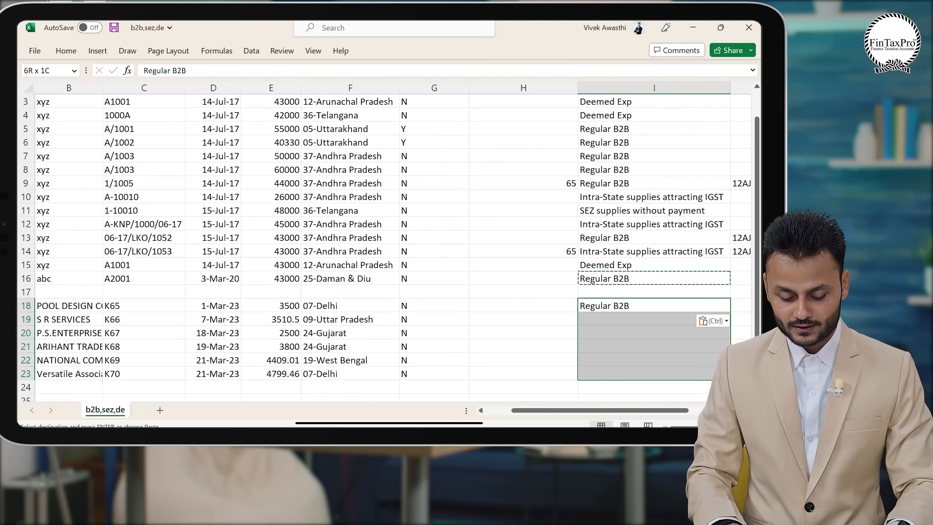
{"action": "key", "text": "Return"}
Examine the sample entries in the E-Commerce GSTIN column and return to J18.
{"action": "key", "text": "Up"}
{"action": "key", "text": "Up"}
{"action": "key", "text": "Up"}
{"action": "key", "text": "Up"}
{"action": "key", "text": "Right"}
{"action": "key", "text": "ctrl+Up"}
{"action": "key", "text": "ctrl+Up"}
{"action": "key", "text": "ctrl+Up"}
{"action": "key", "text": "ctrl+Down"}
{"action": "key", "text": "ctrl+Down"}
{"action": "key", "text": "Down"}
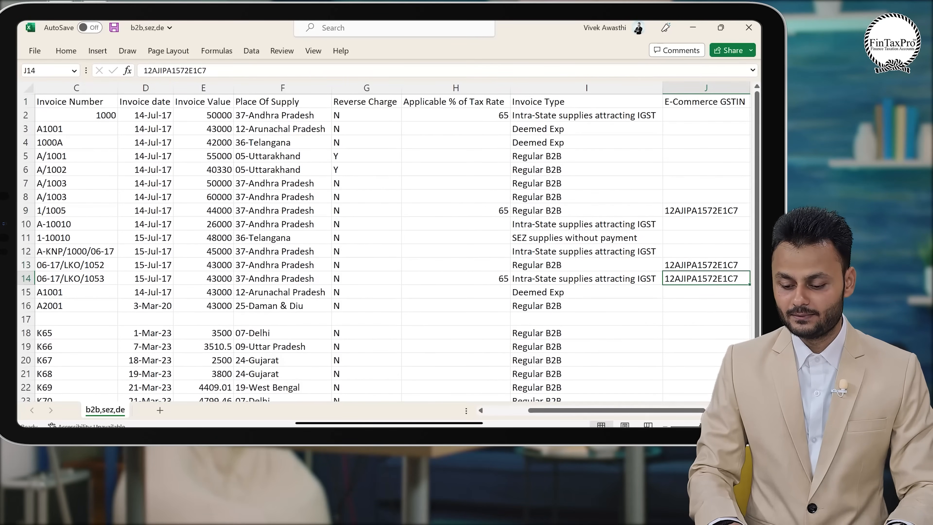
{"action": "key", "text": "Down"}
{"action": "key", "text": "Down"}
{"action": "key", "text": "Down"}
{"action": "key", "text": "Down"}
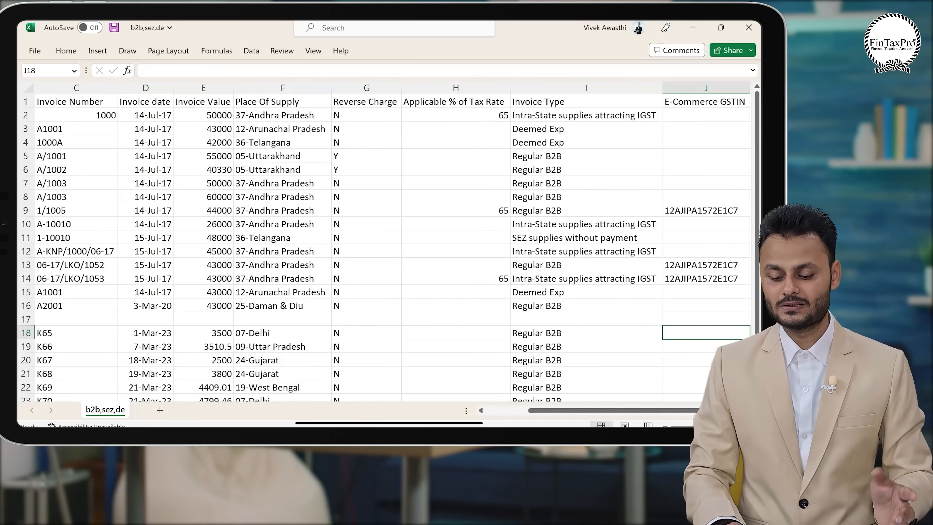
Copy the tax rates J2:J7 from the B2B Order sheet of the Final Working_KITC-Mar 2023 workbook.
{"action": "key", "text": "Right"}
{"action": "key", "text": "Right"}
{"action": "key", "text": "Right"}
{"action": "key", "text": "Left"}
{"action": "key", "text": "Left"}
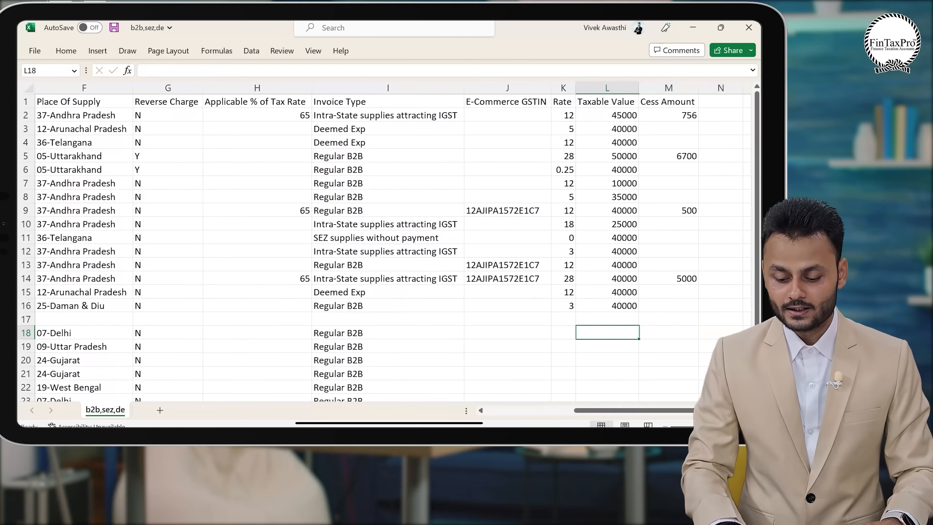
{"action": "key", "text": "alt+Tab"}
{"action": "key", "text": "Left"}
{"action": "key", "text": "Left"}
{"action": "key", "text": "Left"}
{"action": "key", "text": "Left"}
{"action": "key", "text": "Left"}
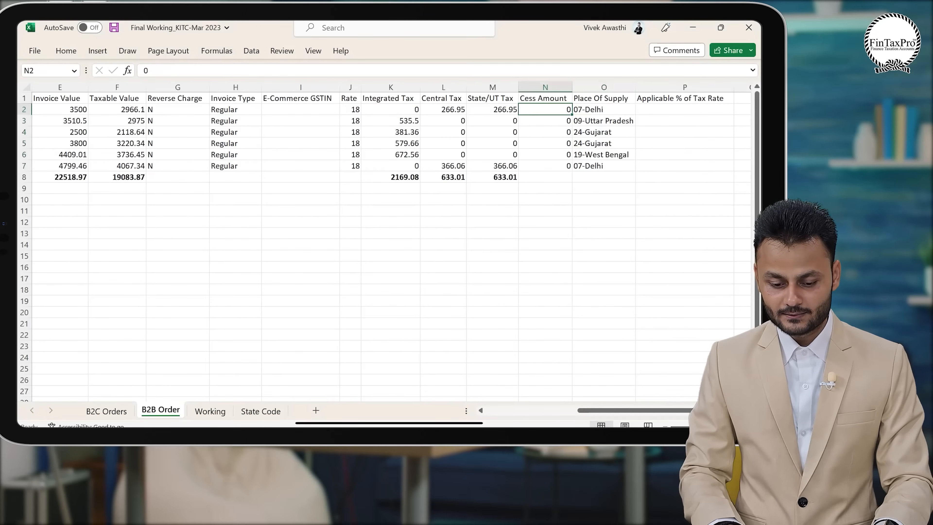
{"action": "key", "text": "ctrl+shift+Down"}
{"action": "key", "text": "ctrl+c"}
{"action": "key", "text": "alt+Tab"}
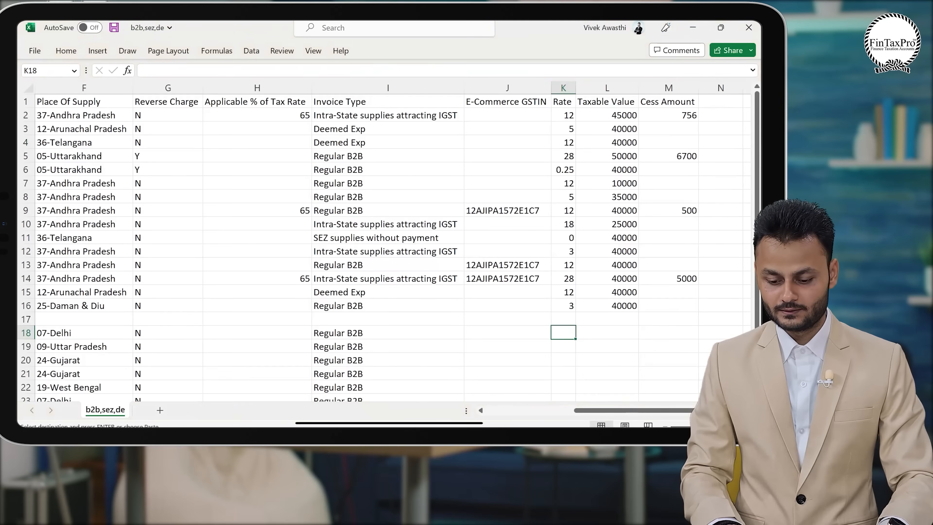
Paste the copied rates as values only into the Rate column of b2b,sez,de, starting at K18.
{"action": "key", "text": "ctrl+alt+v"}
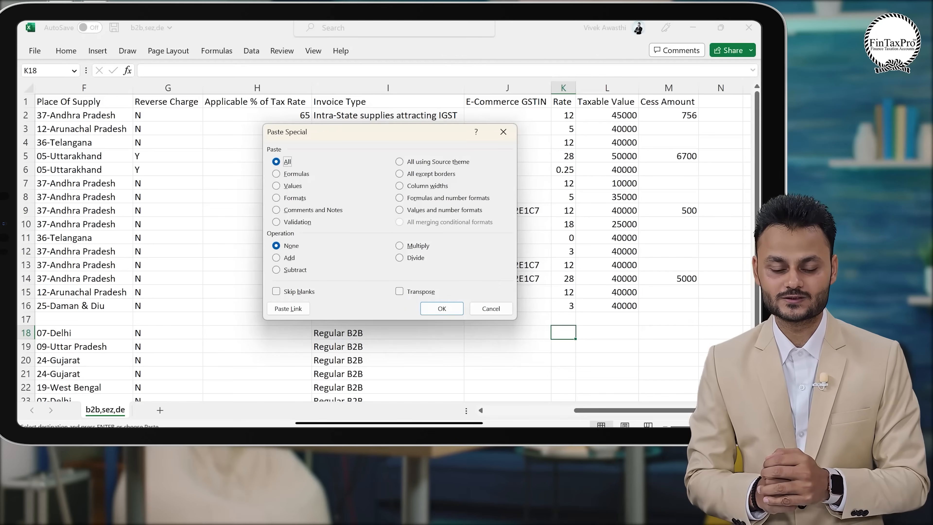
{"action": "key", "text": "v"}
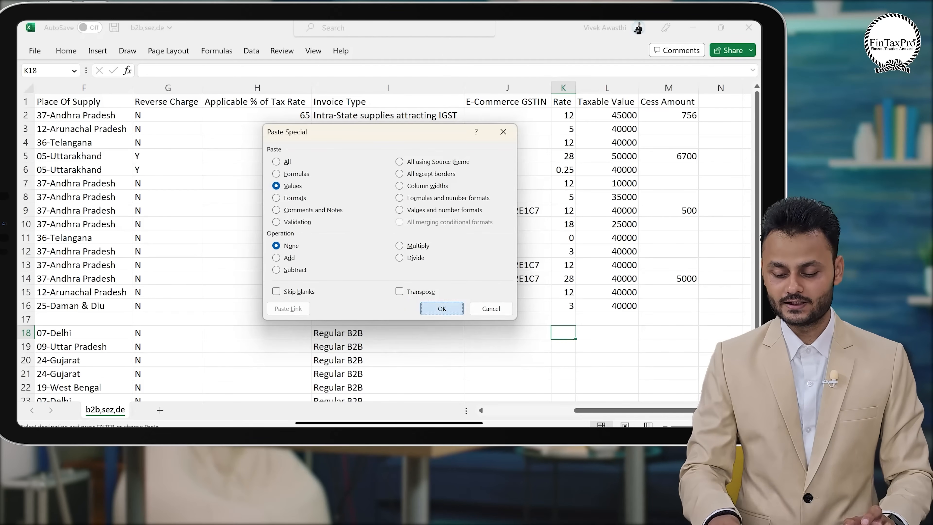
{"action": "key", "text": "Return"}
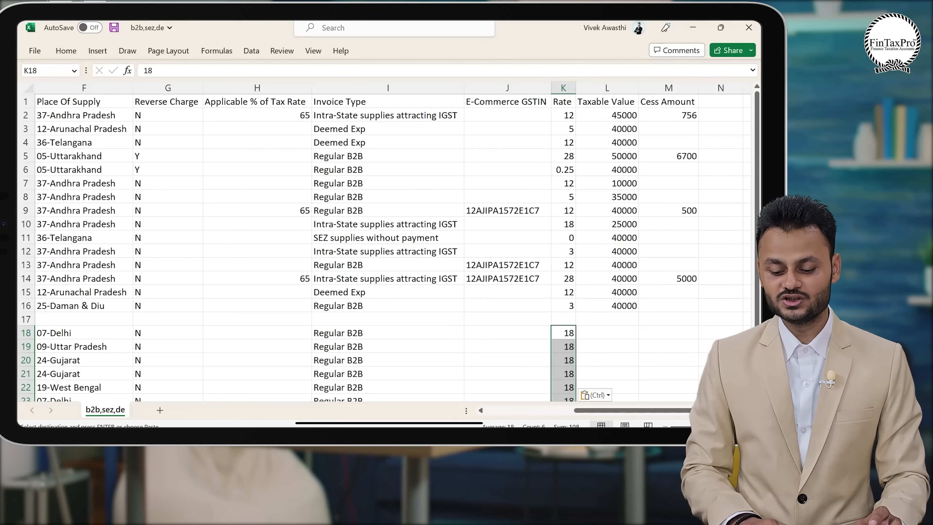
{"action": "key", "text": "ctrl+Up"}
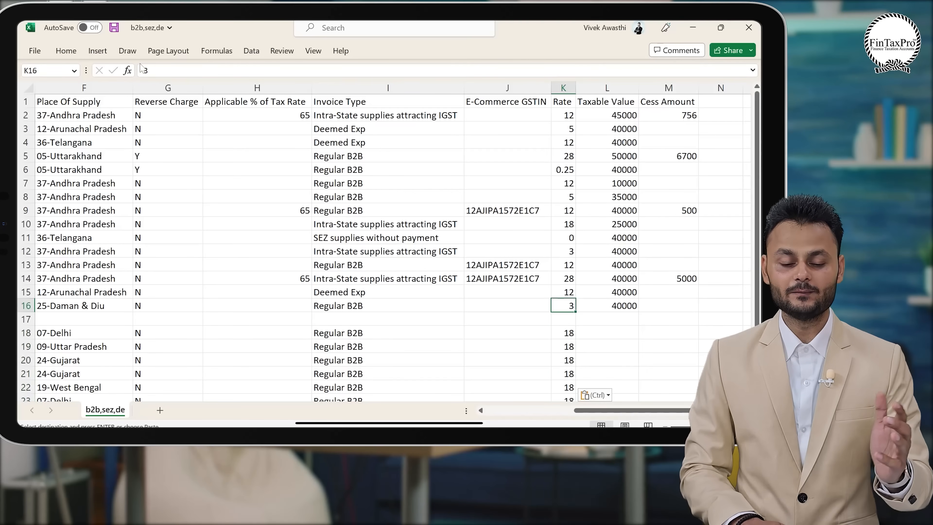
Copy the taxable values F2:F7 from the B2B Order sheet, leaving out the total row.
{"action": "left_click", "coordinate": [612, 337]}
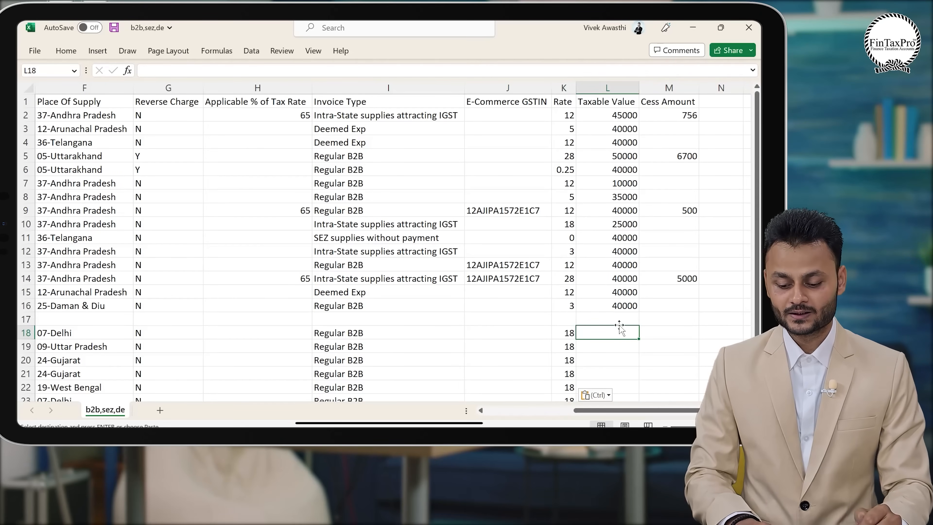
{"action": "key", "text": "alt+Tab"}
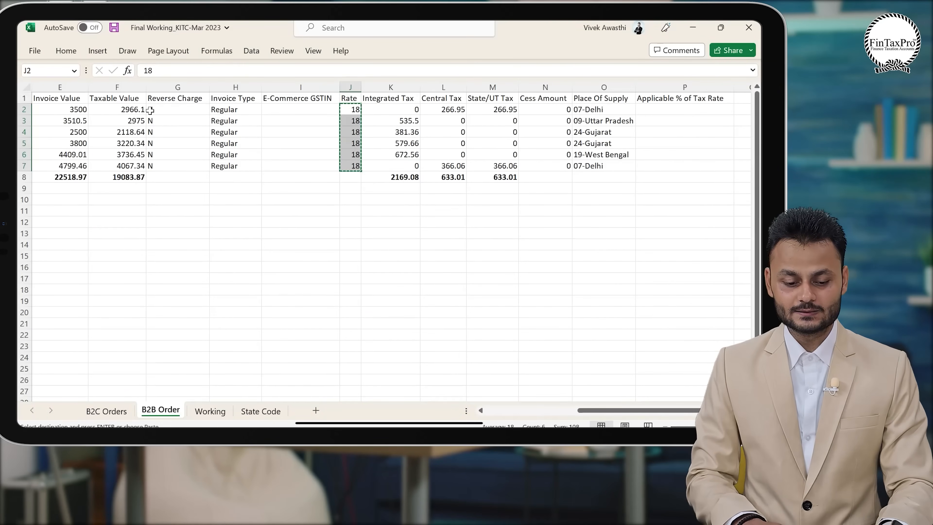
{"action": "left_click", "coordinate": [132, 120]}
{"action": "key", "text": "Up"}
{"action": "key", "text": "ctrl+shift+Down"}
{"action": "key", "text": "shift+Up"}
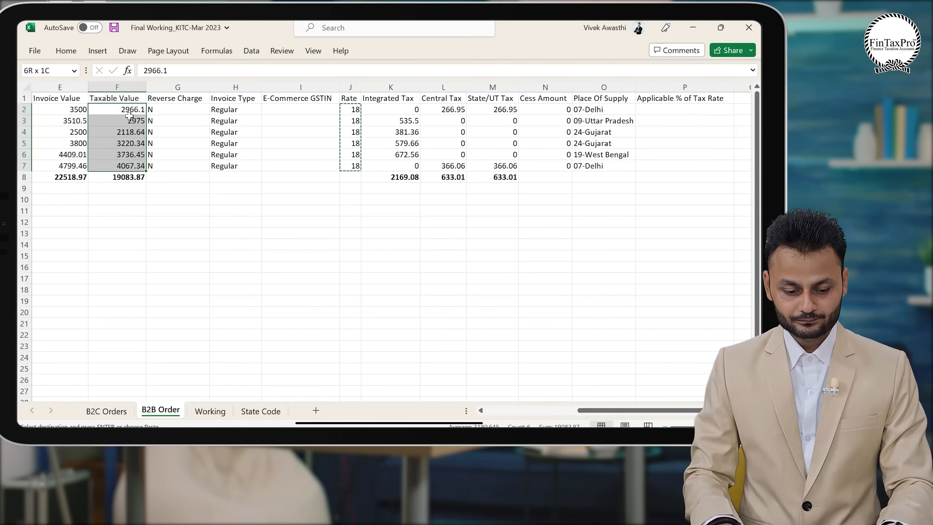
{"action": "key", "text": "ctrl+c"}
Paste the copied taxable values as values only into the Taxable Value column of b2b,sez,de, starting at L18.
{"action": "key", "text": "alt+Tab"}
{"action": "key", "text": "ctrl+alt+v"}
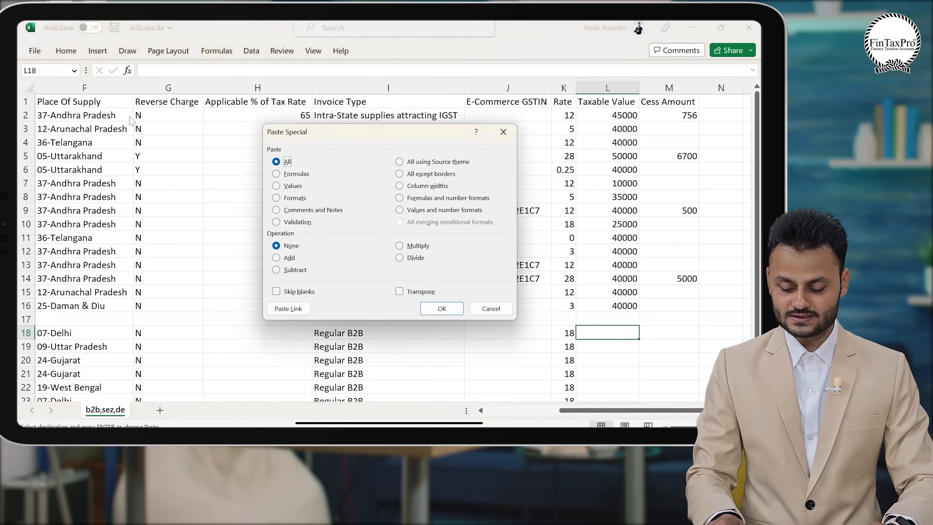
{"action": "key", "text": "v"}
{"action": "key", "text": "Return"}
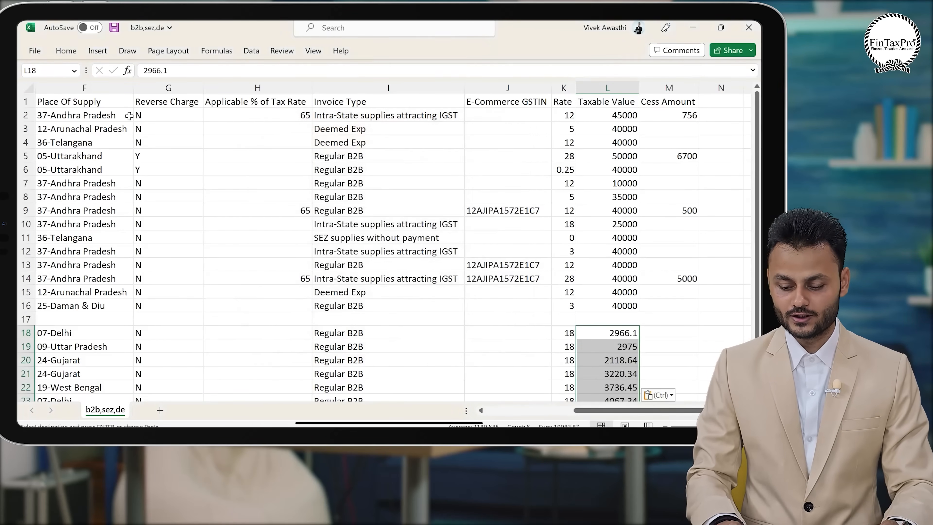
Review the new invoice rows across the columns past Cess Amount and back to the Place Of Supply entries F18:F23.
{"action": "key", "text": "Right"}
{"action": "key", "text": "Right"}
{"action": "key", "text": "Right"}
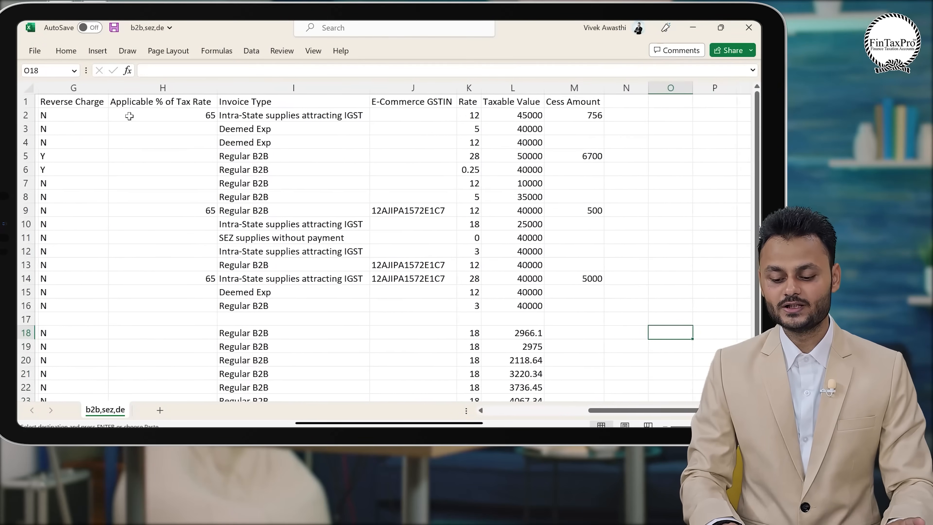
{"action": "key", "text": "Left"}
{"action": "key", "text": "Left"}
{"action": "key", "text": "Left"}
{"action": "key", "text": "Left"}
{"action": "key", "text": "Left"}
{"action": "key", "text": "Left"}
{"action": "key", "text": "Left"}
{"action": "key", "text": "Left"}
{"action": "key", "text": "Left"}
{"action": "key", "text": "Left"}
{"action": "key", "text": "Left"}
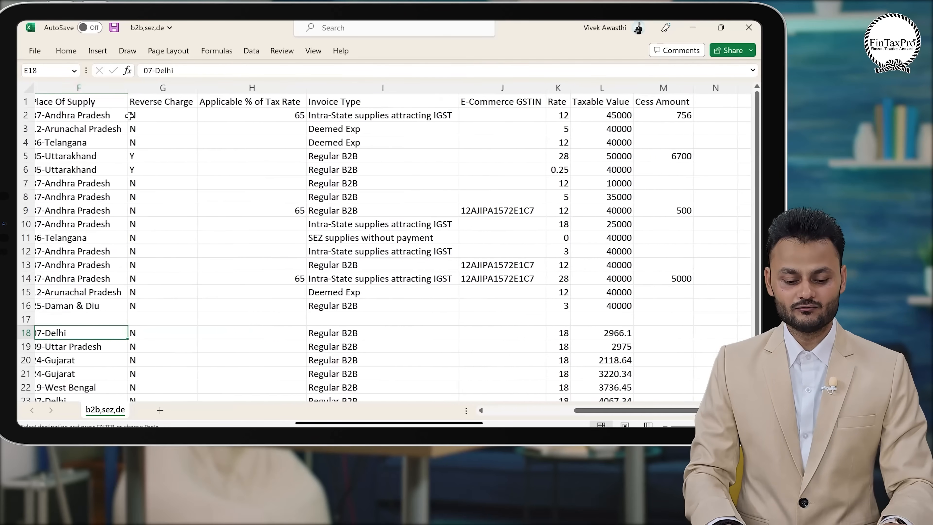
{"action": "key", "text": "Right"}
{"action": "key", "text": "Right"}
{"action": "key", "text": "ctrl+shift+Down"}
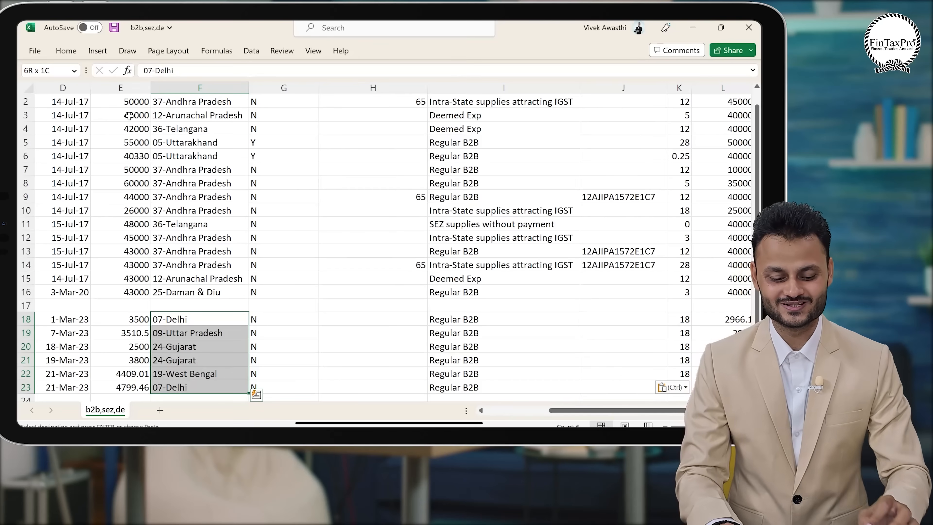
Delete the sample rows and the blank separator row, rows 2 to 17, keeping the header row.
{"action": "key", "text": "Up"}
{"action": "key", "text": "Up"}
{"action": "key", "text": "Down"}
{"action": "key", "text": "shift+space"}
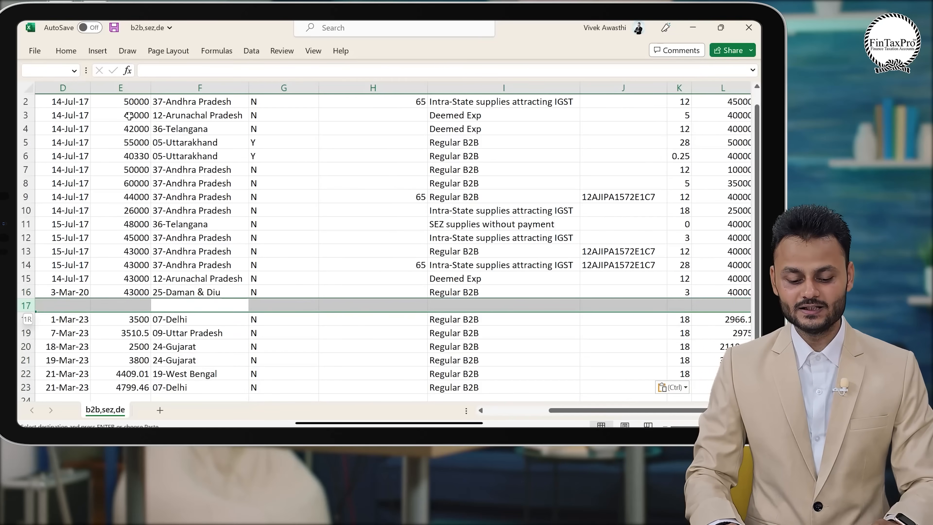
{"action": "key", "text": "Up"}
{"action": "key", "text": "Down"}
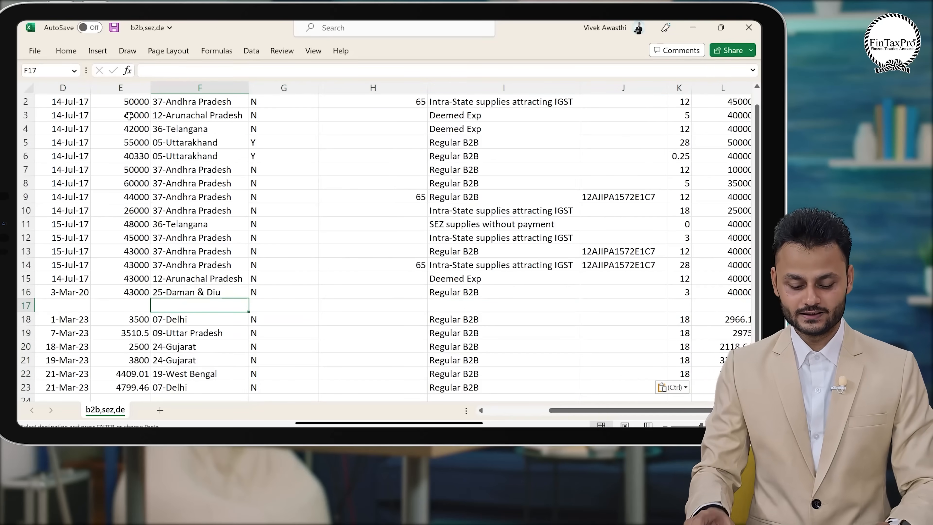
{"action": "key", "text": "shift+space"}
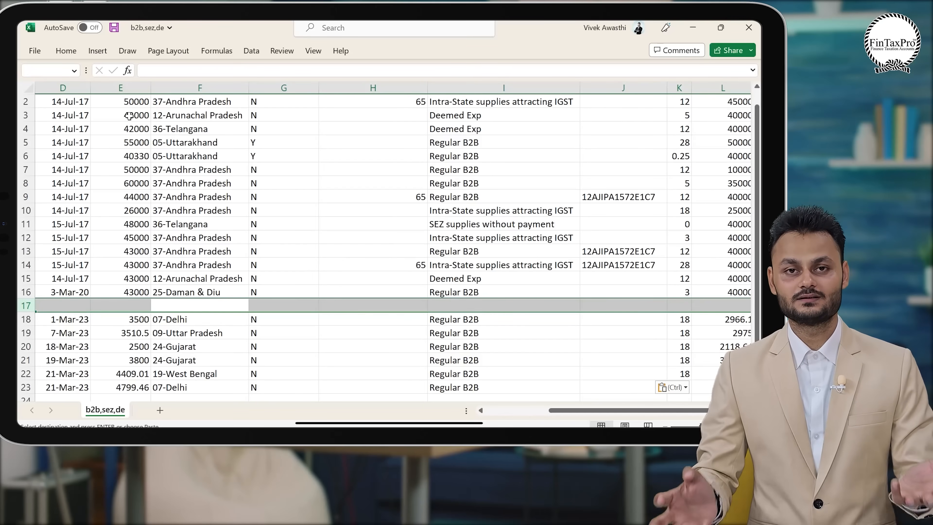
{"action": "key", "text": "shift+Up"}
{"action": "key", "text": "shift+Up"}
{"action": "key", "text": "shift+Up"}
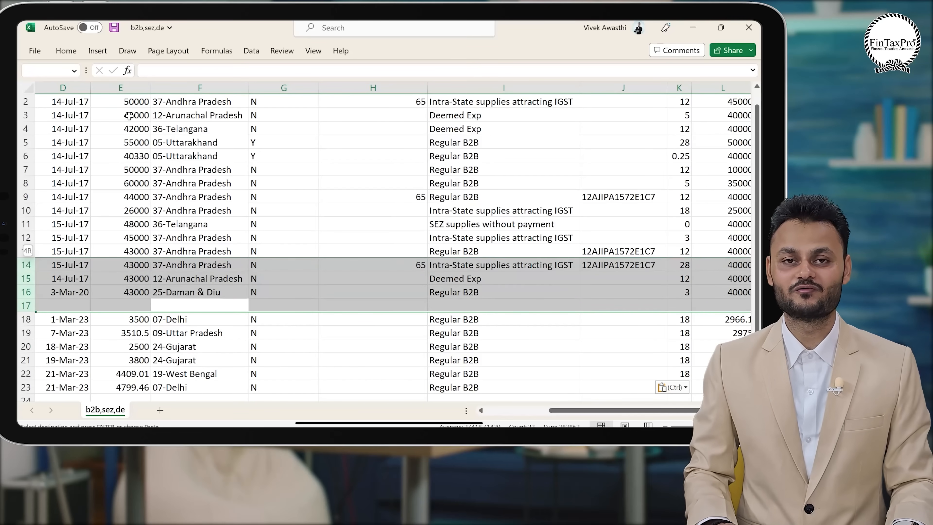
{"action": "key", "text": "shift+Up"}
{"action": "key", "text": "shift+Up"}
{"action": "key", "text": "shift+Up"}
{"action": "key", "text": "shift+Up"}
{"action": "key", "text": "shift+Up"}
{"action": "key", "text": "shift+Up"}
{"action": "key", "text": "shift+Up"}
{"action": "key", "text": "shift+Up"}
{"action": "key", "text": "shift+Up"}
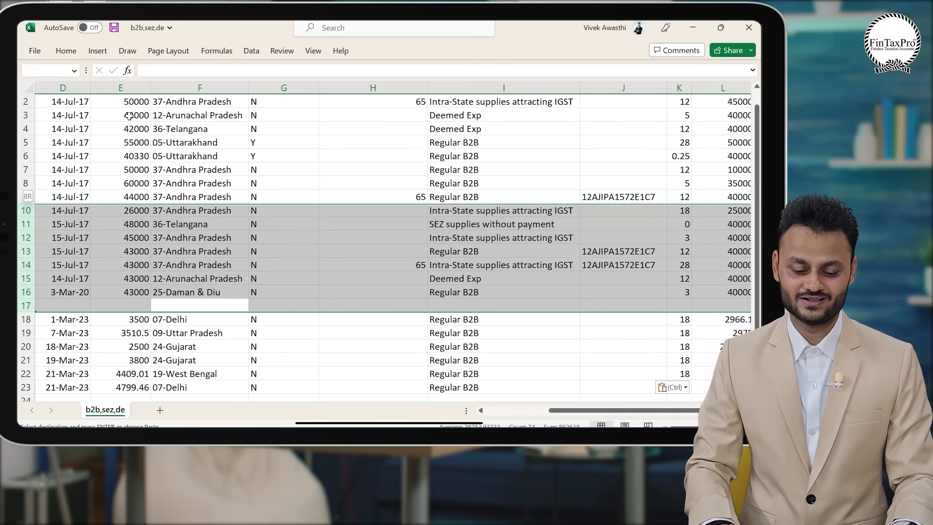
{"action": "key", "text": "shift+Up"}
{"action": "key", "text": "shift+Up"}
{"action": "key", "text": "shift+Up"}
{"action": "key", "text": "shift+Up"}
{"action": "key", "text": "shift+Down"}
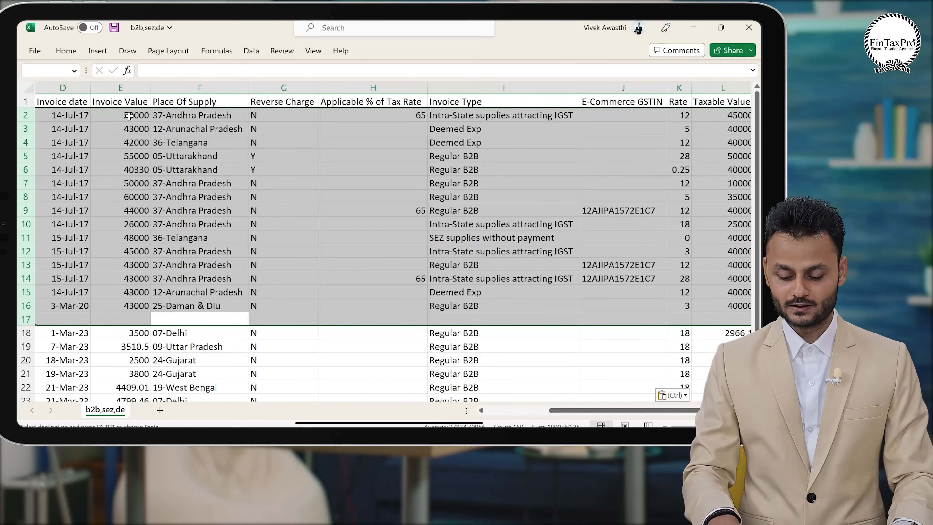
{"action": "key", "text": "ctrl+minus"}
Return to cell A1, save the b2b,sez,de file and close it.
{"action": "key", "text": "Up"}
{"action": "key", "text": "Up"}
{"action": "key", "text": "Up"}
{"action": "key", "text": "Up"}
{"action": "key", "text": "Up"}
{"action": "key", "text": "Up"}
{"action": "key", "text": "Up"}
{"action": "key", "text": "Up"}
{"action": "key", "text": "Up"}
{"action": "key", "text": "Up"}
{"action": "key", "text": "Up"}
{"action": "key", "text": "Up"}
{"action": "key", "text": "Up"}
{"action": "key", "text": "Up"}
{"action": "key", "text": "Up"}
{"action": "key", "text": "Up"}
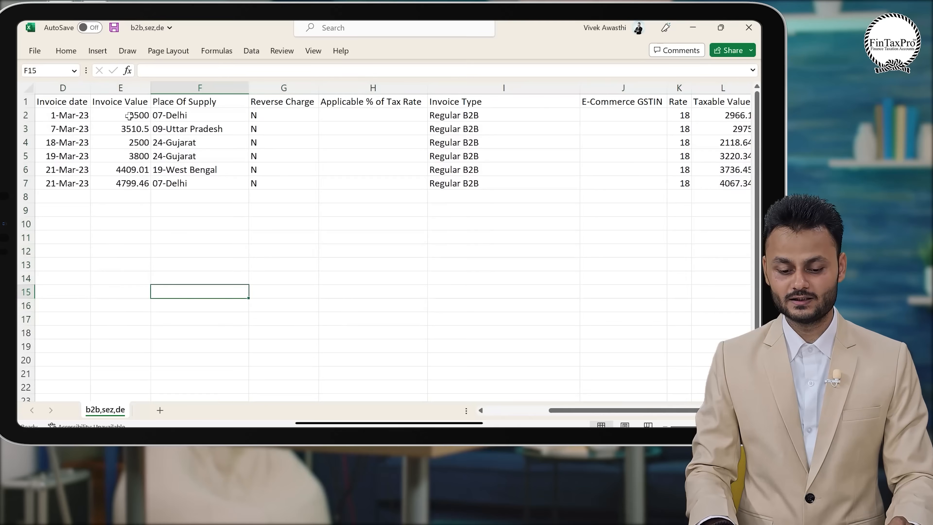
{"action": "key", "text": "ctrl+Home"}
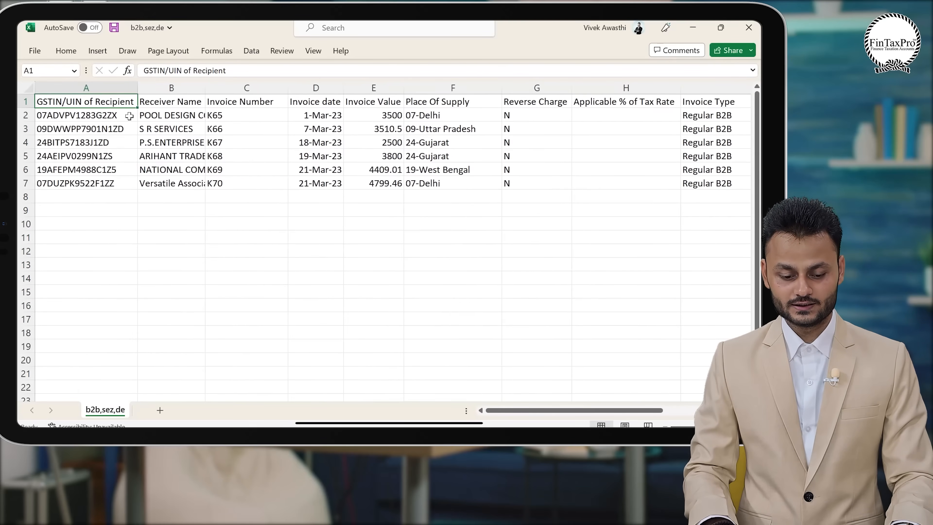
{"action": "key", "text": "ctrl+s"}
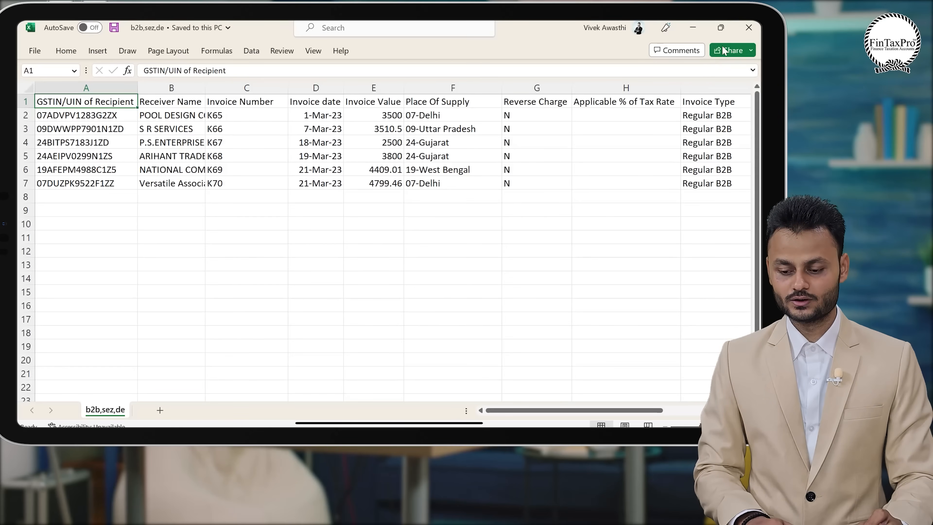
{"action": "left_click", "coordinate": [748, 29]}
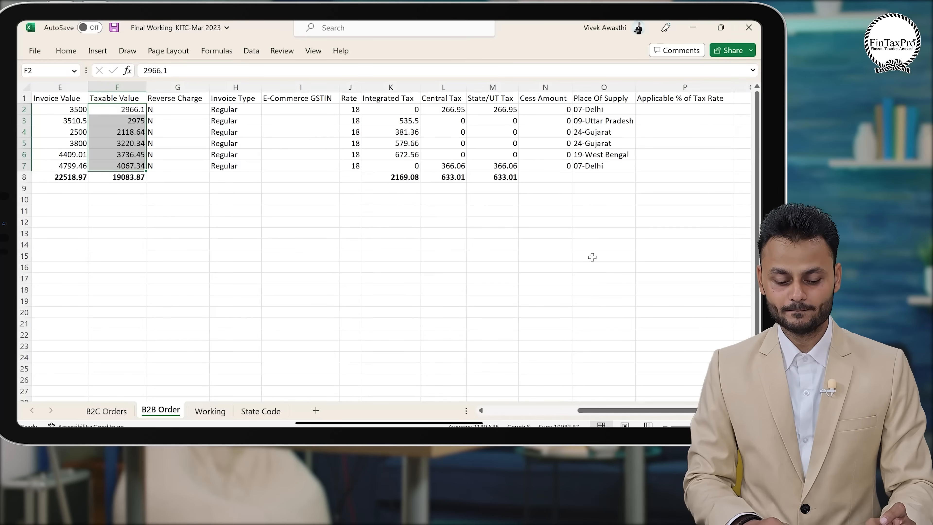
Open the Working sheet, select J4 in the B2C Sales pivot table and hide the PivotTable field list.
{"action": "left_click", "coordinate": [211, 411]}
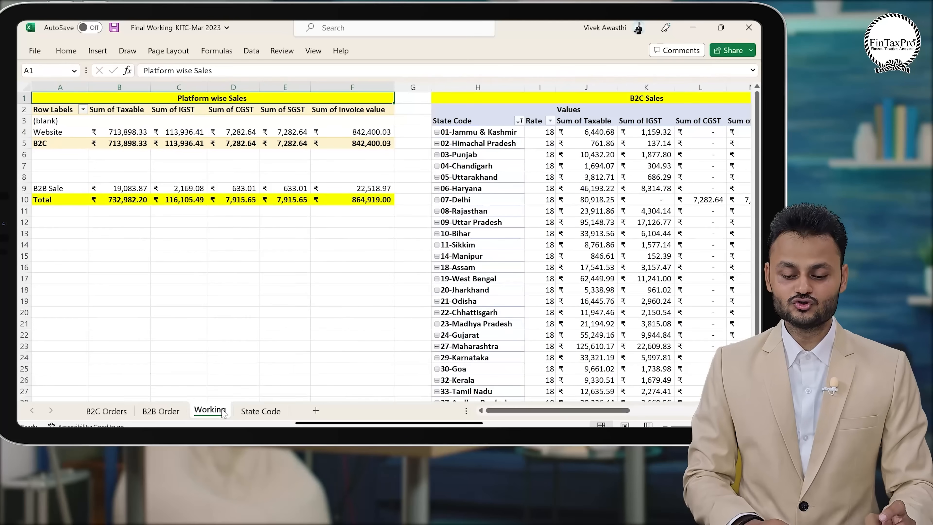
{"action": "left_click", "coordinate": [587, 134]}
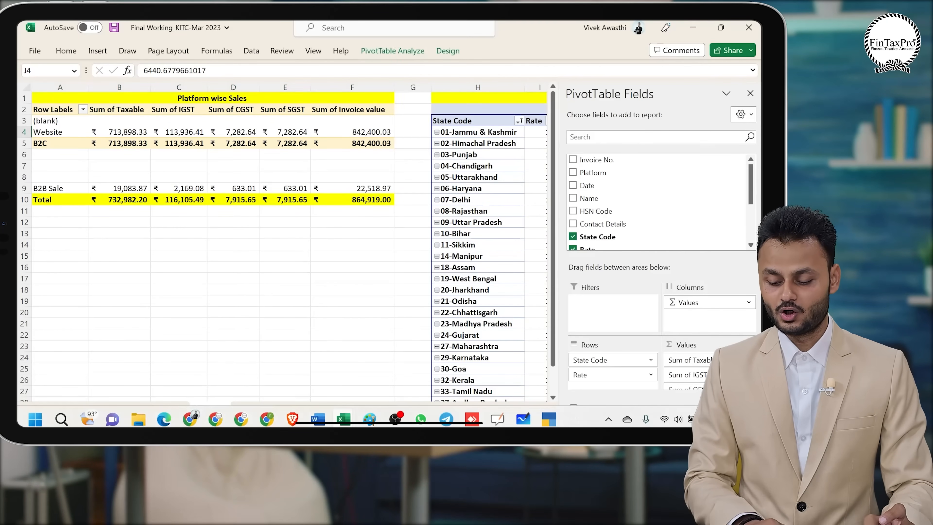
{"action": "left_click", "coordinate": [749, 93]}
Open the b2cs template from the desktop and autofit all of its columns.
{"action": "left_click", "coordinate": [759, 421]}
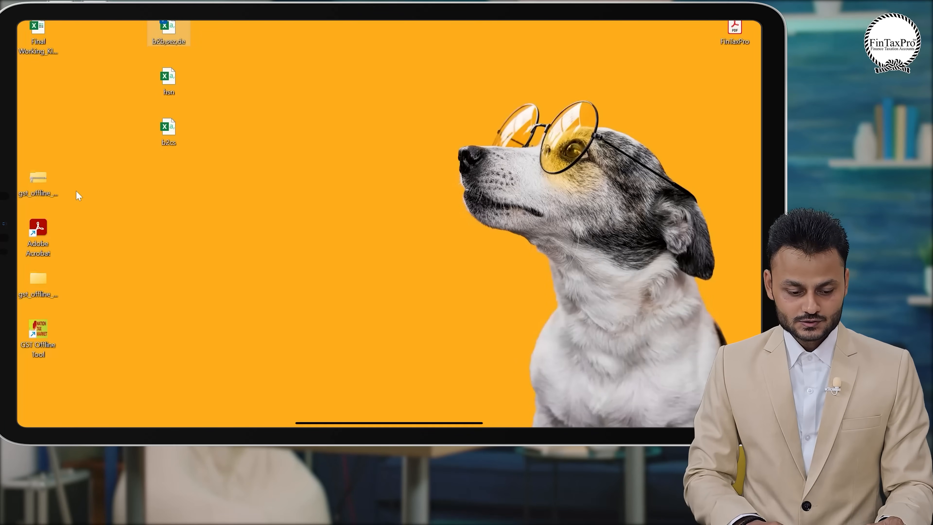
{"action": "left_click", "coordinate": [172, 128]}
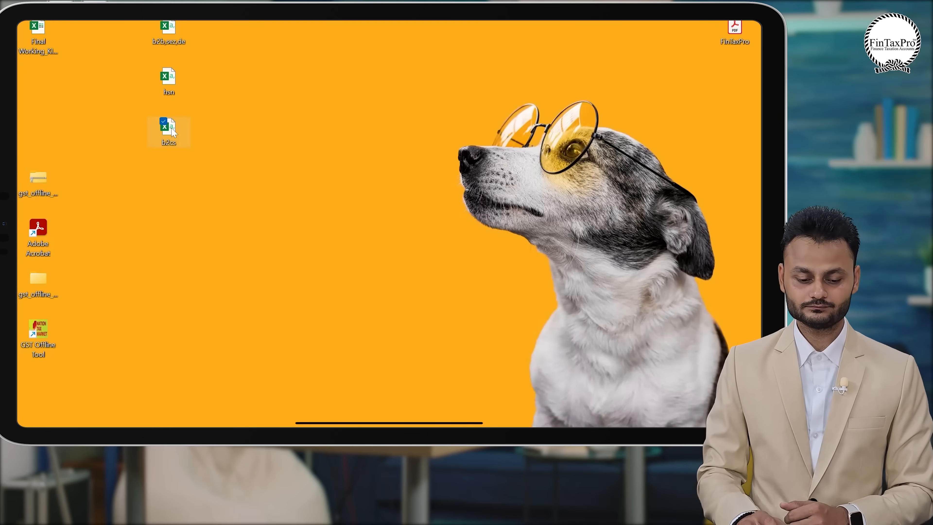
{"action": "double_click", "coordinate": [171, 128]}
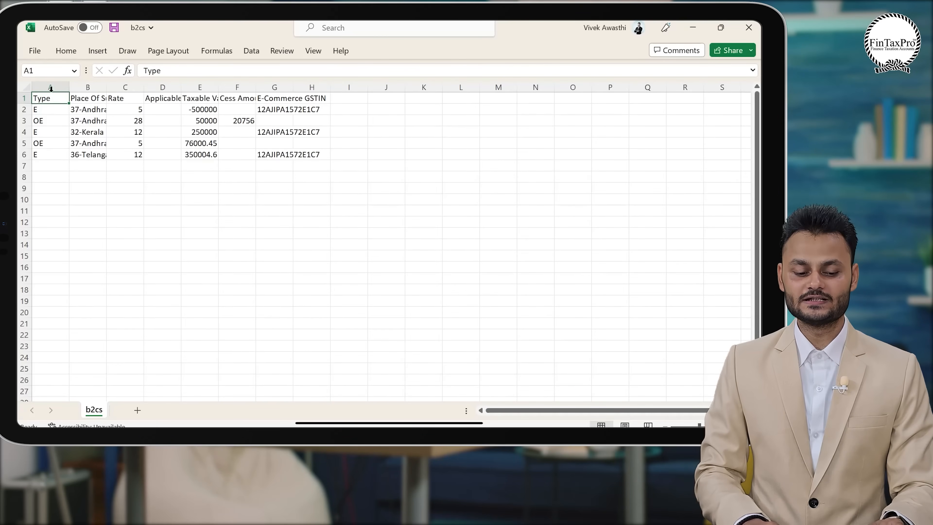
{"action": "left_click", "coordinate": [29, 88]}
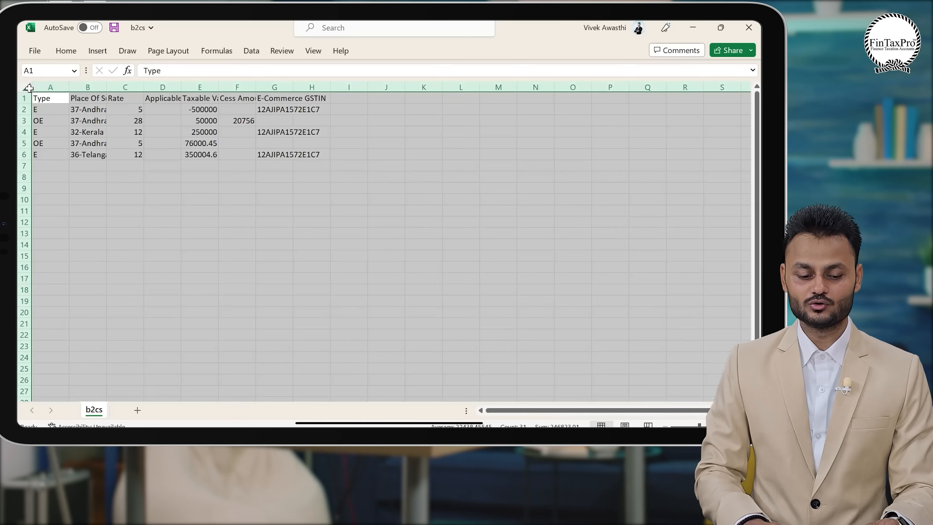
{"action": "double_click", "coordinate": [69, 87]}
{"action": "scroll", "coordinate": [68, 85], "scroll_direction": "up", "scroll_amount": 4}
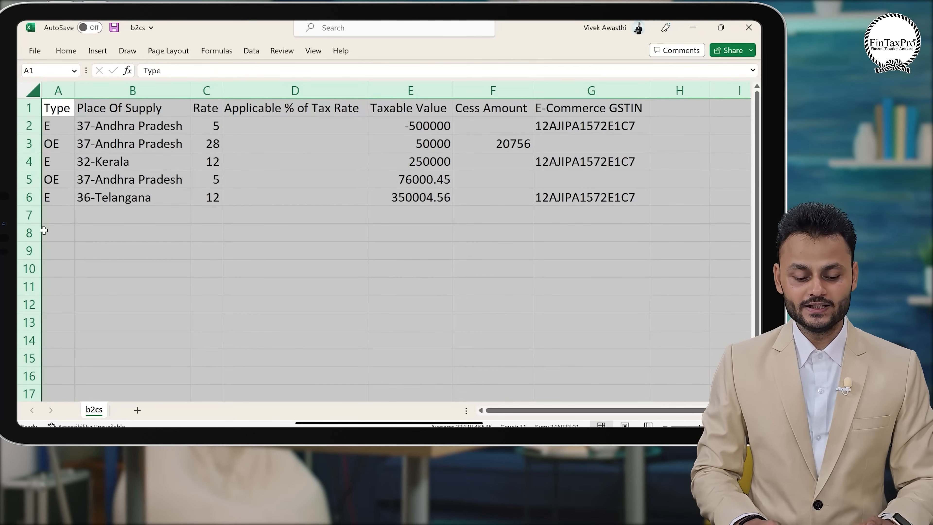
Enter OE as the Type in cell A8, below the sample rows, and move to B8.
{"action": "left_click", "coordinate": [51, 232]}
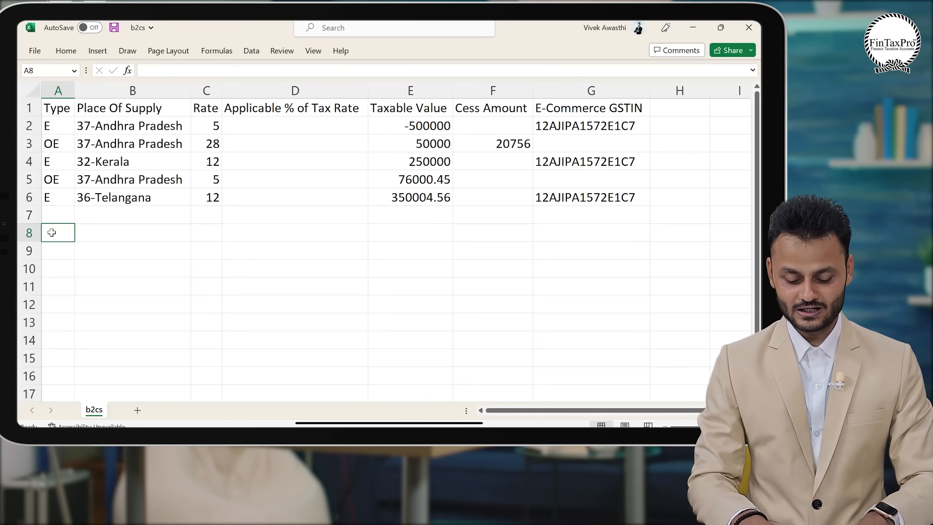
{"action": "type", "text": "OE"}
{"action": "key", "text": "Up"}
{"action": "key", "text": "Down"}
{"action": "key", "text": "Right"}
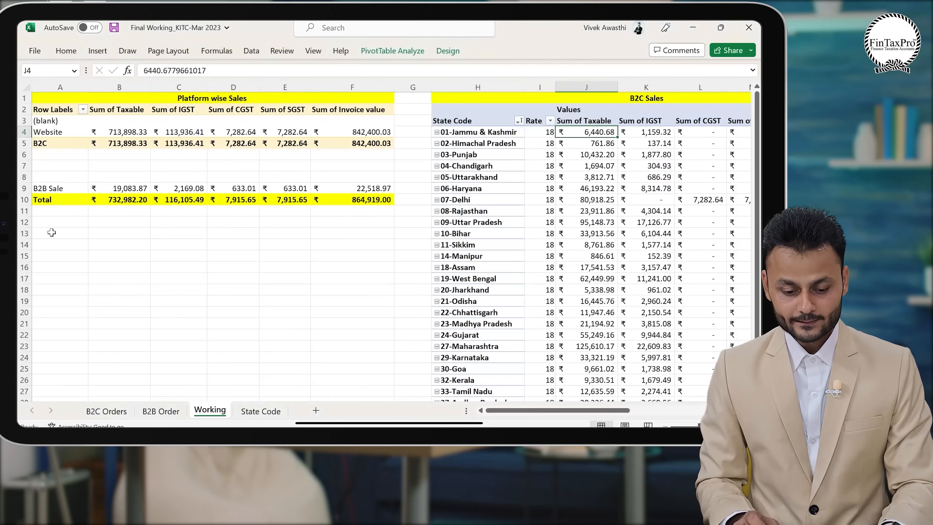
Review the state codes, rates, taxable values, tax amounts and invoice values in the B2C Sales pivot table.
{"action": "key", "text": "Left"}
{"action": "key", "text": "Left"}
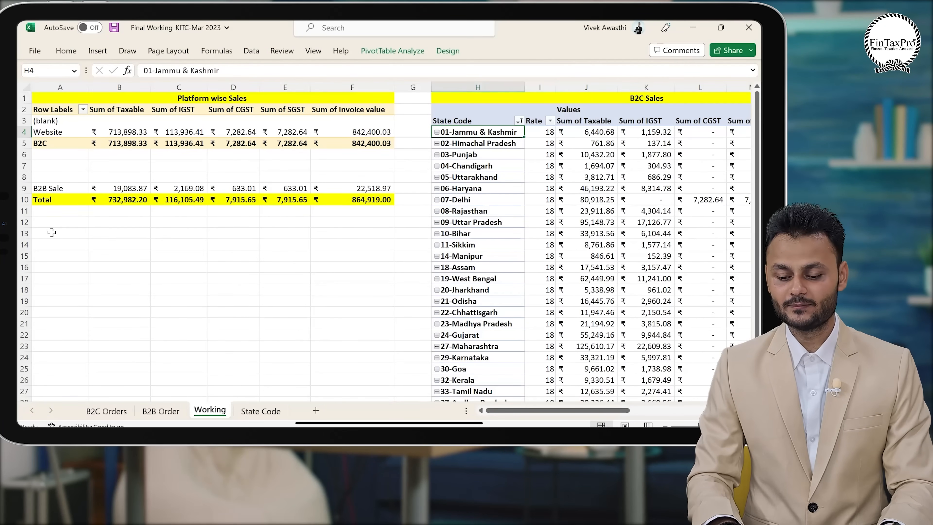
{"action": "scroll", "coordinate": [52, 233], "scroll_direction": "up", "scroll_amount": 3}
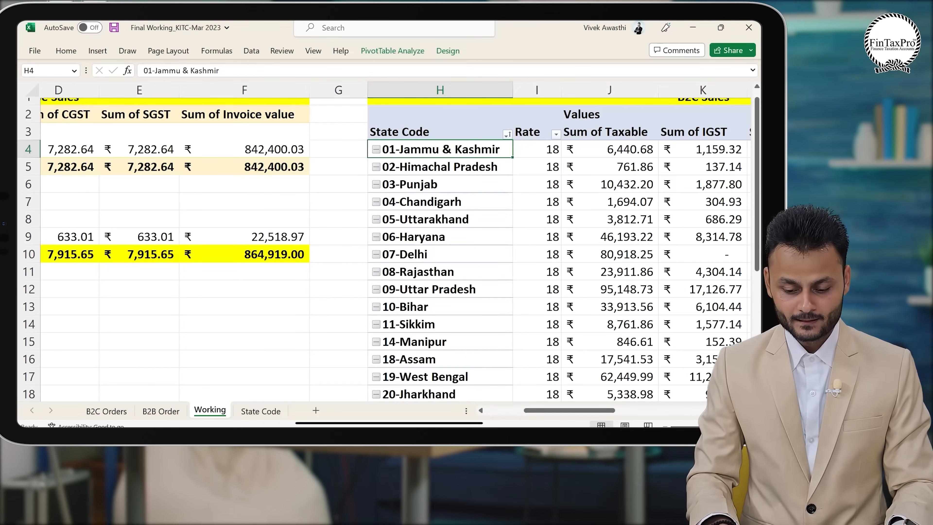
{"action": "left_click_drag", "start_coordinate": [441, 149], "coordinate": [510, 362]}
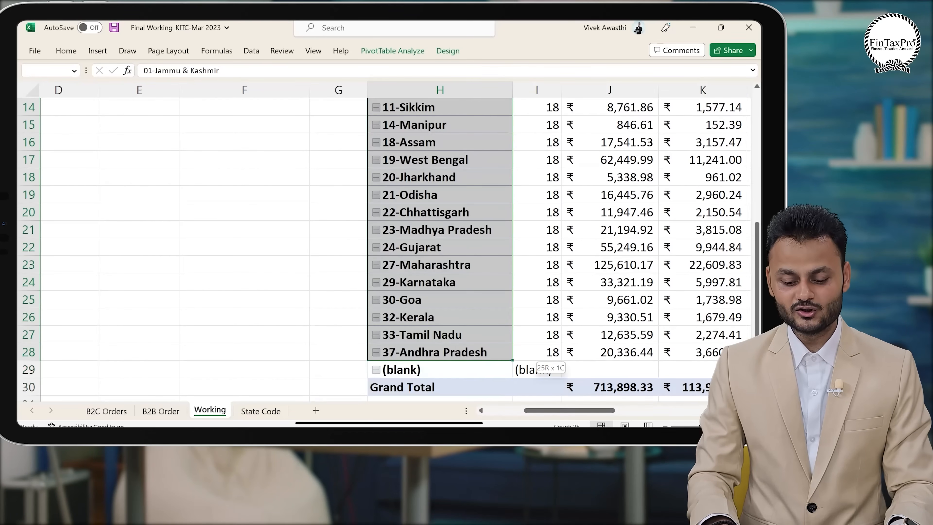
{"action": "key", "text": "Up"}
{"action": "key", "text": "Up"}
{"action": "key", "text": "Down"}
{"action": "key", "text": "Down"}
{"action": "key", "text": "Right"}
{"action": "key", "text": "Right"}
{"action": "key", "text": "Right"}
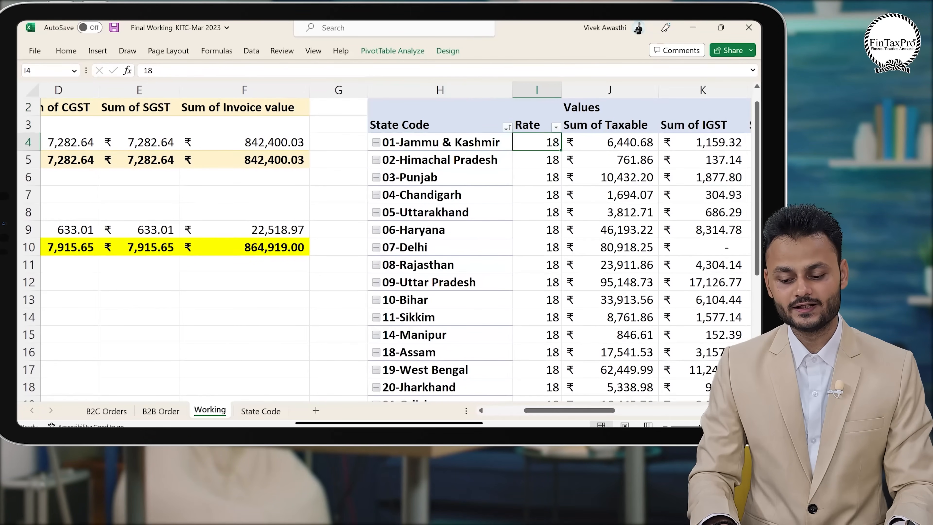
{"action": "key", "text": "Right"}
{"action": "key", "text": "Right"}
{"action": "key", "text": "Right"}
{"action": "key", "text": "Left"}
{"action": "key", "text": "Left"}
{"action": "key", "text": "Left"}
{"action": "key", "text": "Left"}
{"action": "key", "text": "Left"}
{"action": "key", "text": "Left"}
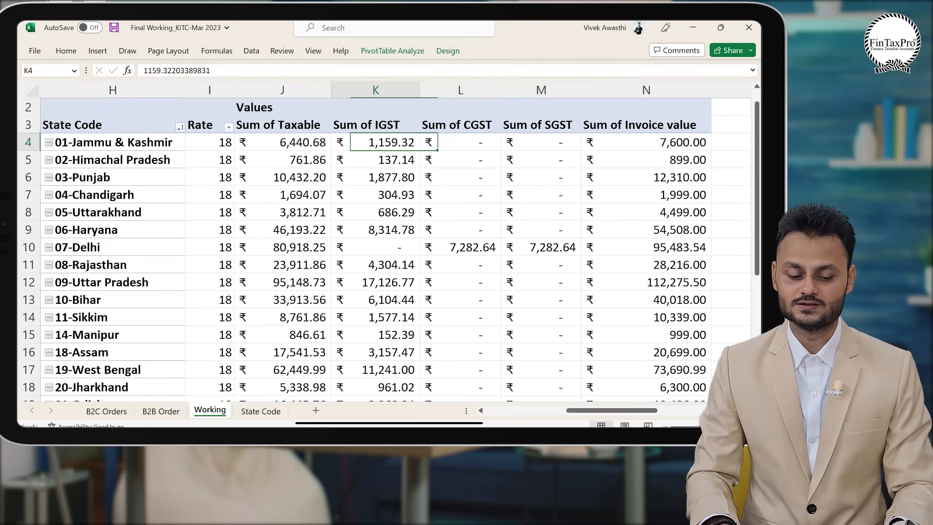
{"action": "key", "text": "Left"}
{"action": "key", "text": "Right"}
Copy the state codes in H4:H28 of the B2C Sales pivot table and paste them as values into b2cs from B8.
{"action": "key", "text": "ctrl+shift+Down"}
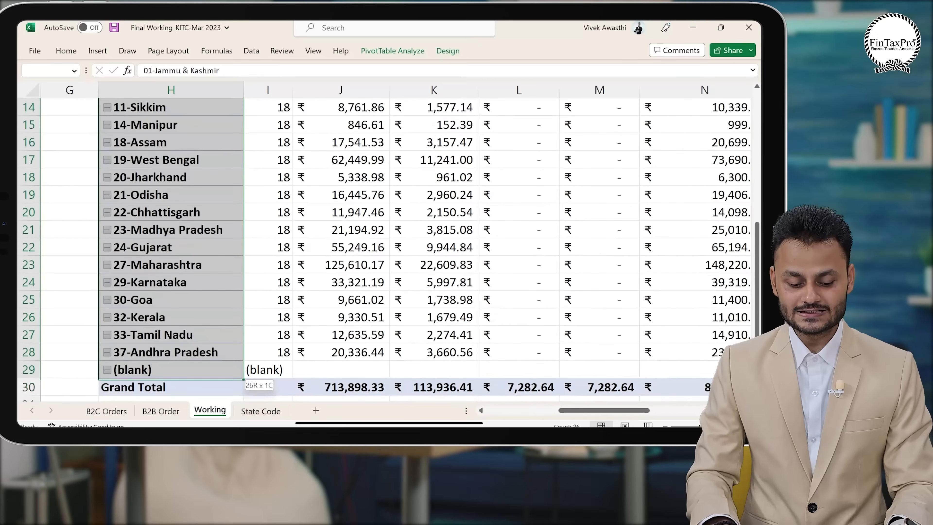
{"action": "key", "text": "ctrl+c"}
{"action": "key", "text": "alt+Tab"}
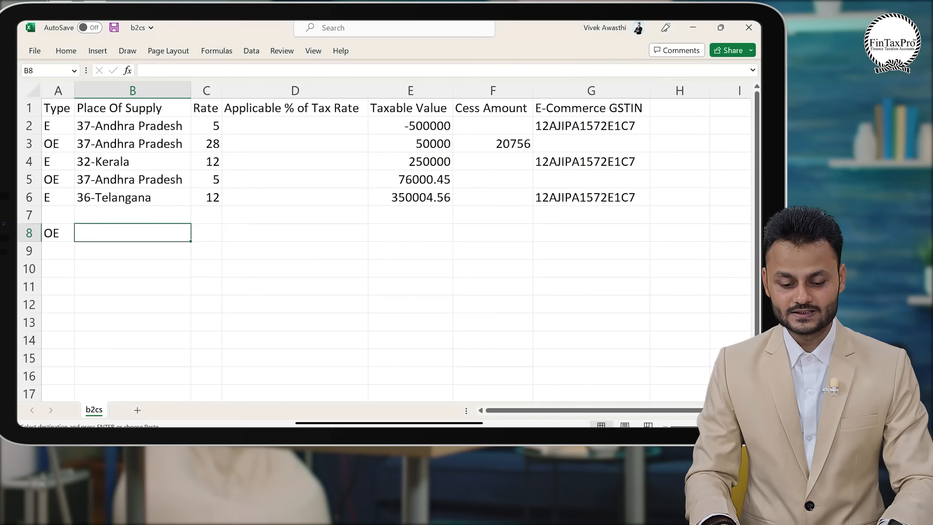
{"action": "key", "text": "ctrl+alt+v"}
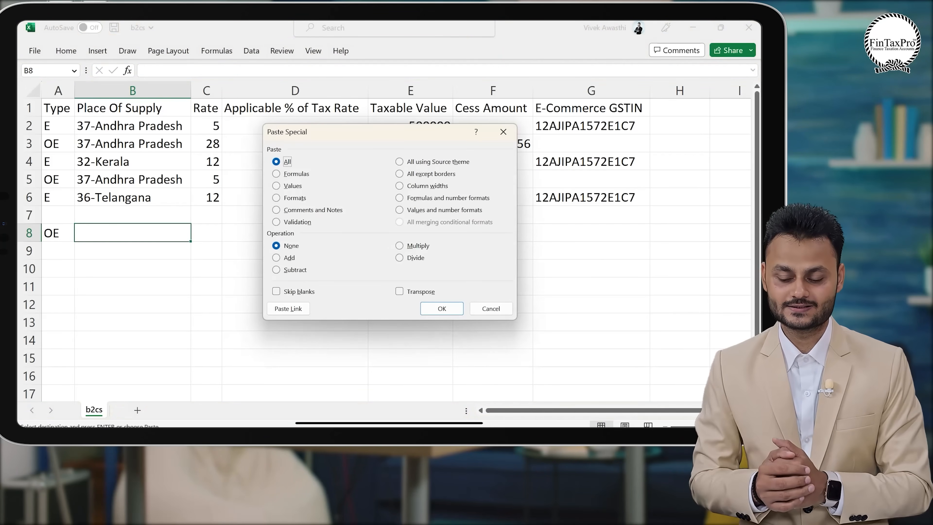
{"action": "key", "text": "v"}
{"action": "key", "text": "Return"}
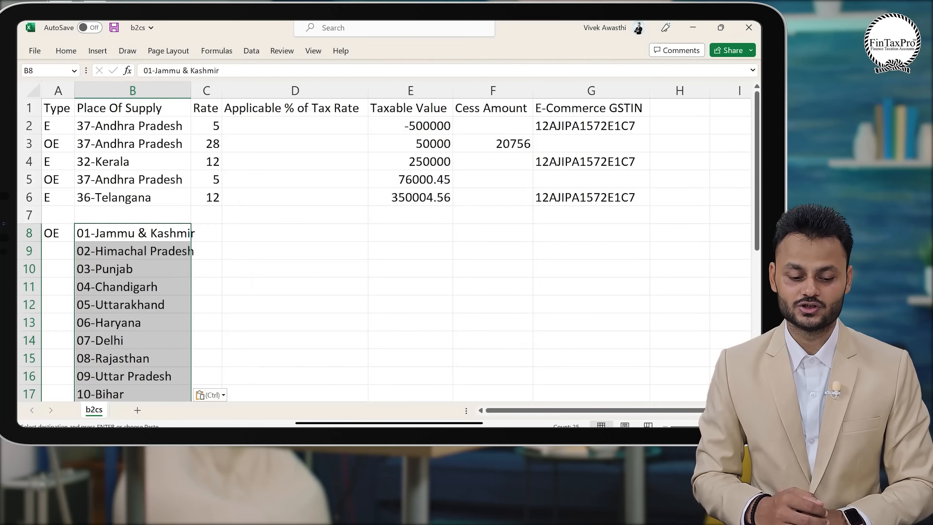
Check the pasted Place Of Supply list in the b2cs file from B8 down to B32.
{"action": "key", "text": "Up"}
{"action": "key", "text": "Up"}
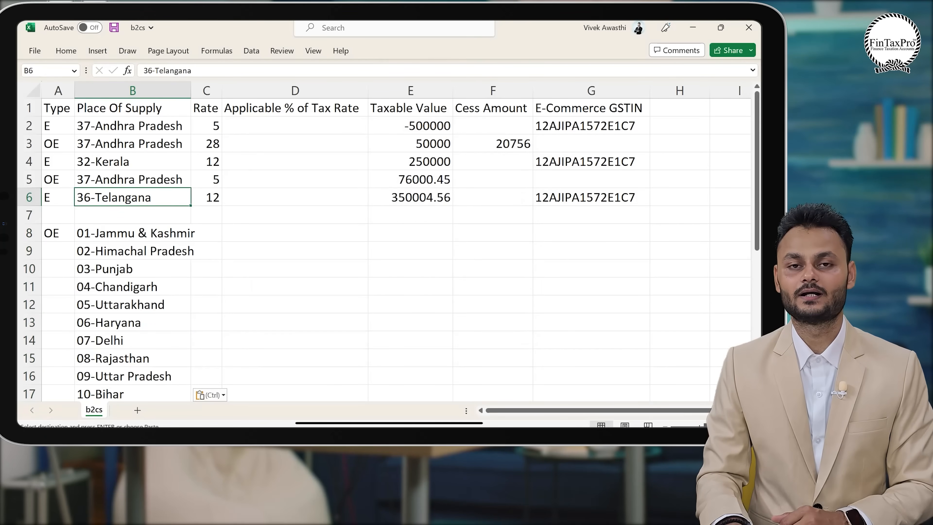
{"action": "key", "text": "Down"}
{"action": "key", "text": "Down"}
{"action": "key", "text": "Down"}
{"action": "key", "text": "Down"}
{"action": "key", "text": "Down"}
{"action": "key", "text": "Down"}
{"action": "key", "text": "Down"}
{"action": "key", "text": "Down"}
{"action": "key", "text": "Down"}
{"action": "key", "text": "Down"}
{"action": "key", "text": "Down"}
{"action": "key", "text": "Down"}
{"action": "key", "text": "Down"}
{"action": "key", "text": "Down"}
{"action": "key", "text": "Down"}
{"action": "key", "text": "Down"}
{"action": "key", "text": "Down"}
{"action": "key", "text": "Down"}
{"action": "key", "text": "Down"}
{"action": "key", "text": "Down"}
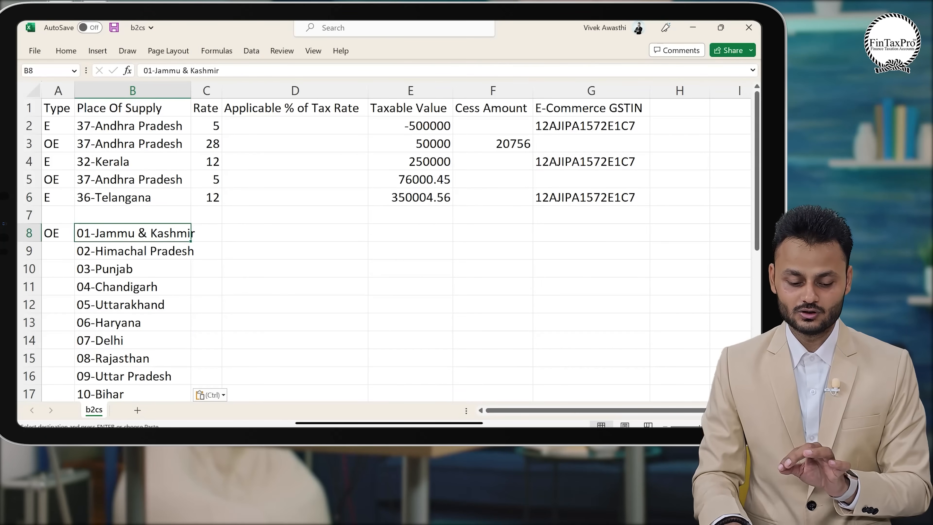
{"action": "key", "text": "Up"}
{"action": "key", "text": "Up"}
{"action": "key", "text": "Up"}
{"action": "key", "text": "Up"}
{"action": "key", "text": "Up"}
{"action": "key", "text": "Up"}
{"action": "key", "text": "Up"}
{"action": "key", "text": "Up"}
{"action": "key", "text": "Up"}
{"action": "key", "text": "Up"}
{"action": "key", "text": "Up"}
{"action": "key", "text": "Up"}
{"action": "key", "text": "Up"}
{"action": "key", "text": "Up"}
{"action": "key", "text": "Up"}
{"action": "key", "text": "Up"}
{"action": "key", "text": "Up"}
{"action": "key", "text": "Up"}
{"action": "key", "text": "Up"}
{"action": "key", "text": "Up"}
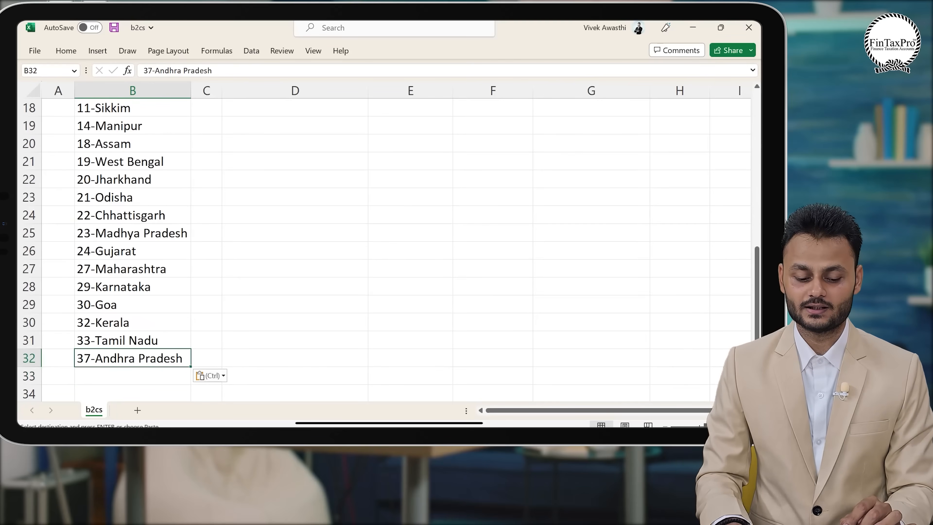
Fill the Type OE down column A of b2cs to A32, alongside the pasted states.
{"action": "key", "text": "ctrl+Down"}
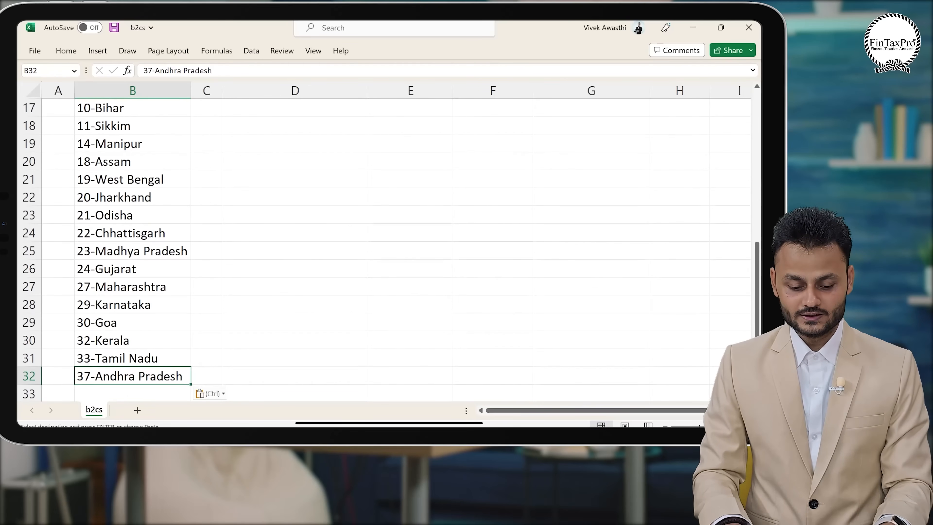
{"action": "key", "text": "Left"}
{"action": "key", "text": "ctrl+shift+Up"}
{"action": "key", "text": "Return"}
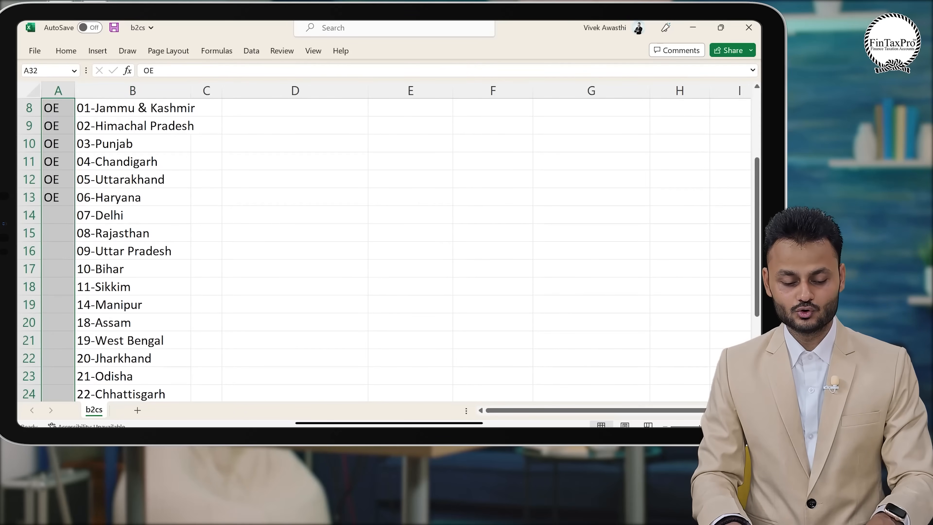
{"action": "key", "text": "Up"}
{"action": "key", "text": "Up"}
{"action": "key", "text": "ctrl+Up"}
{"action": "key", "text": "ctrl+Up"}
{"action": "key", "text": "Up"}
{"action": "key", "text": "Up"}
{"action": "key", "text": "Up"}
{"action": "key", "text": "Up"}
{"action": "key", "text": "Up"}
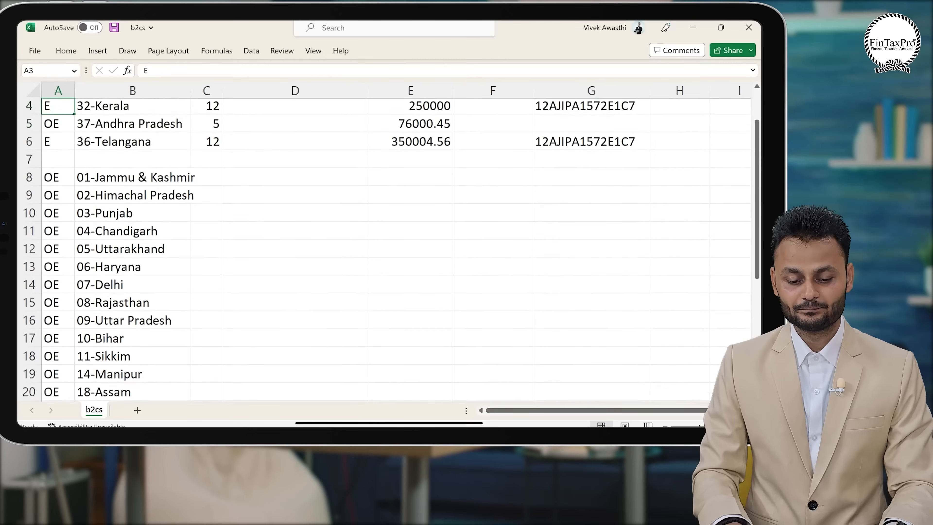
Copy the rates in I4:I28 of the Working sheet's pivot table and paste them as values into the b2cs Rate column from C8.
{"action": "key", "text": "Right"}
{"action": "key", "text": "Right"}
{"action": "key", "text": "Down"}
{"action": "key", "text": "Down"}
{"action": "key", "text": "Down"}
{"action": "key", "text": "Down"}
{"action": "key", "text": "Down"}
{"action": "key", "text": "Down"}
{"action": "key", "text": "Down"}
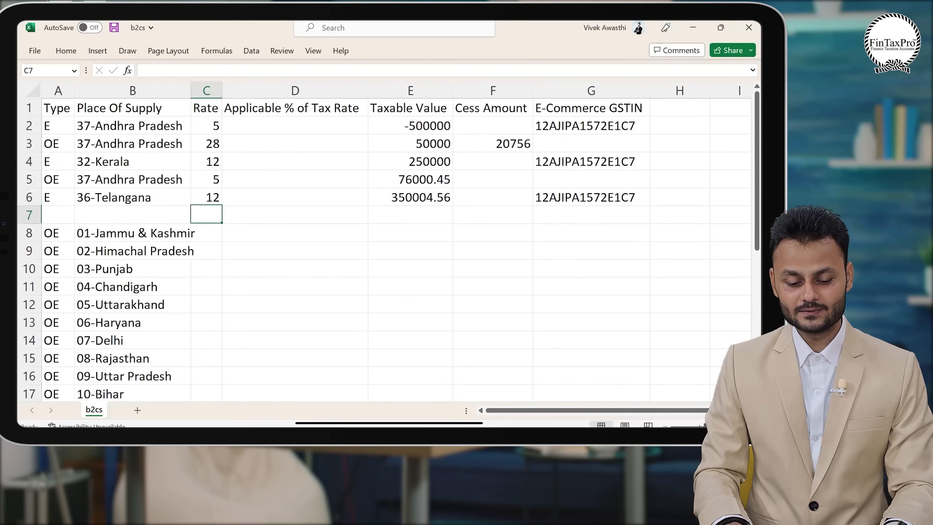
{"action": "key", "text": "alt+Tab"}
{"action": "key", "text": "Up"}
{"action": "key", "text": "Right"}
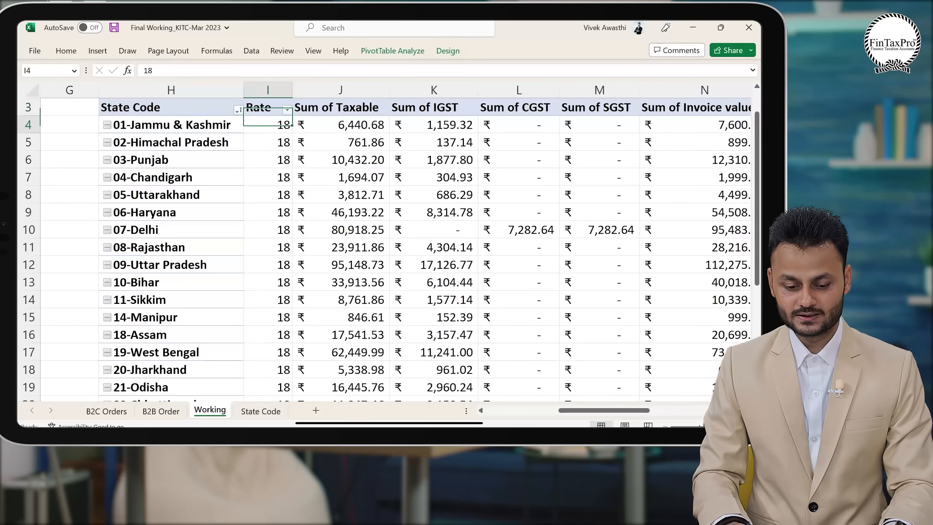
{"action": "key", "text": "Down"}
{"action": "key", "text": "shift+Down"}
{"action": "key", "text": "shift+Down"}
{"action": "key", "text": "shift+Down"}
{"action": "key", "text": "shift+Down"}
{"action": "key", "text": "shift+Down"}
{"action": "key", "text": "shift+Down"}
{"action": "key", "text": "shift+Down"}
{"action": "key", "text": "shift+Down"}
{"action": "key", "text": "shift+Down"}
{"action": "key", "text": "shift+Down"}
{"action": "key", "text": "shift+Down"}
{"action": "key", "text": "shift+Down"}
{"action": "key", "text": "shift+Down"}
{"action": "key", "text": "shift+Down"}
{"action": "key", "text": "shift+Down"}
{"action": "key", "text": "shift+Down"}
{"action": "key", "text": "shift+Down"}
{"action": "key", "text": "shift+Down"}
{"action": "key", "text": "shift+Down"}
{"action": "key", "text": "shift+Down"}
{"action": "key", "text": "ctrl+c"}
{"action": "key", "text": "alt+Tab"}
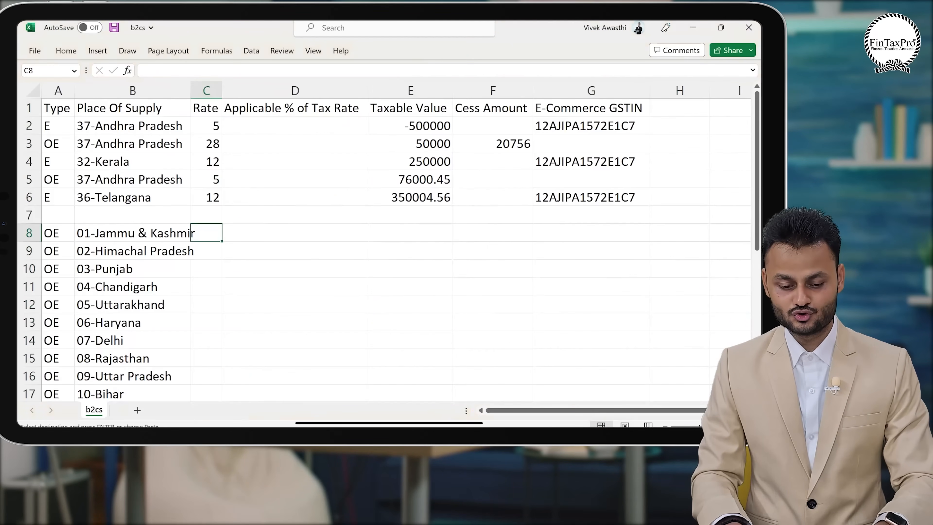
{"action": "key", "text": "ctrl+alt+v"}
{"action": "key", "text": "Down"}
{"action": "key", "text": "Down"}
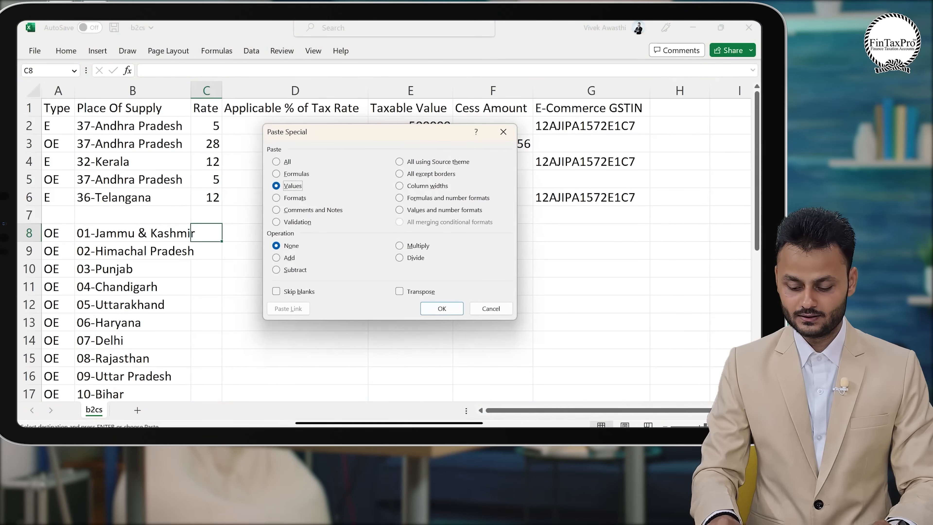
{"action": "key", "text": "Return"}
{"action": "key", "text": "Right"}
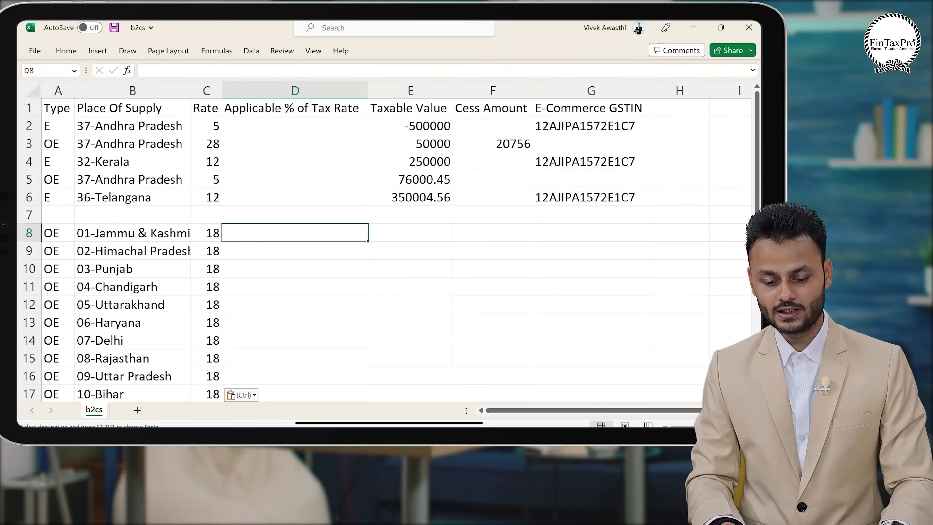
Copy the taxable sums in J4:J28 of the Working sheet and paste them as values into the b2cs Taxable Value column from E8.
{"action": "key", "text": "Right"}
{"action": "key", "text": "alt+Tab"}
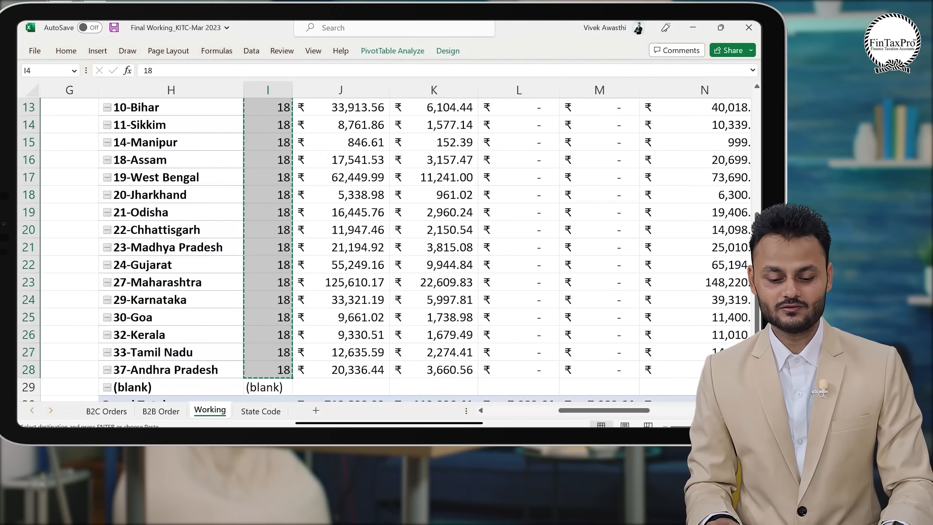
{"action": "key", "text": "ctrl+Up"}
{"action": "key", "text": "Right"}
{"action": "key", "text": "Down"}
{"action": "key", "text": "ctrl+shift+Down"}
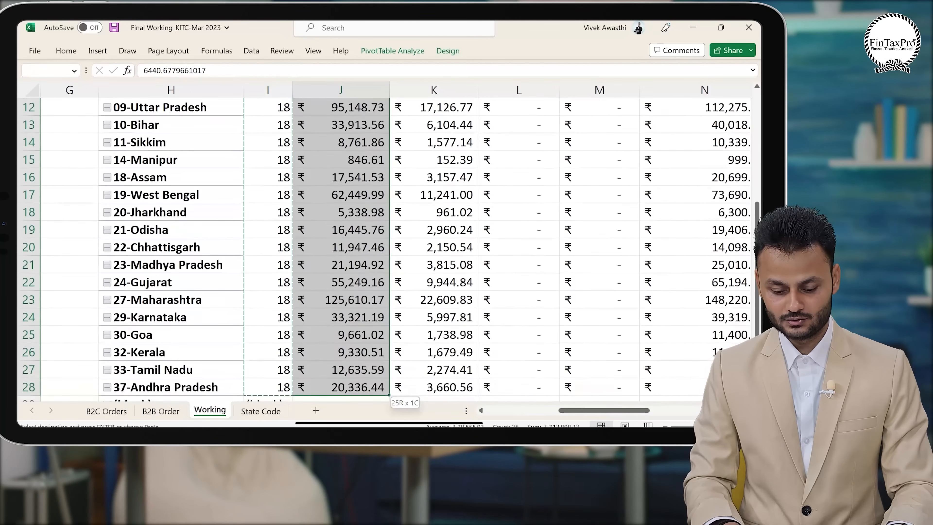
{"action": "key", "text": "alt+Tab"}
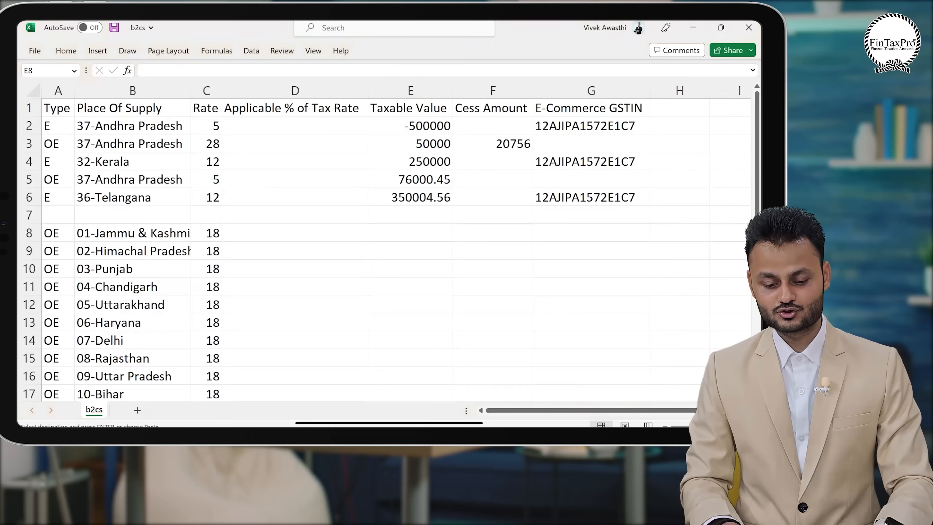
{"action": "key", "text": "ctrl+alt+v"}
{"action": "key", "text": "Down"}
{"action": "key", "text": "Down"}
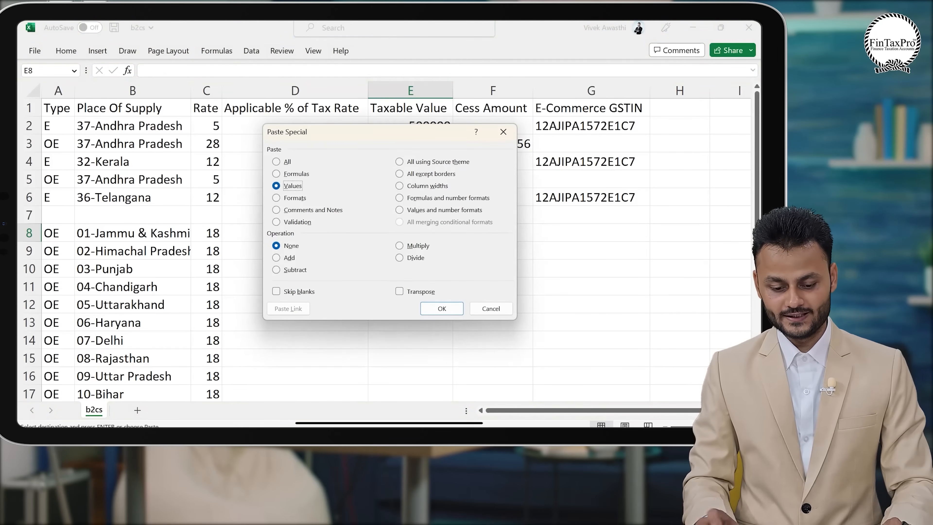
{"action": "key", "text": "Return"}
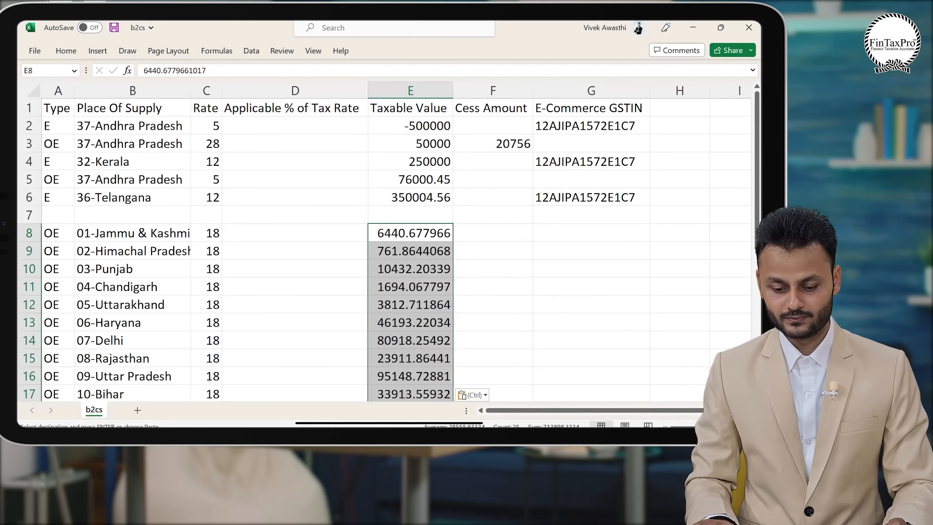
Delete the sample rows and the blank row, rows 2 to 7, from the b2cs sheet.
{"action": "key", "text": "Right"}
{"action": "key", "text": "Right"}
{"action": "key", "text": "Up"}
{"action": "key", "text": "Up"}
{"action": "key", "text": "Up"}
{"action": "key", "text": "Up"}
{"action": "key", "text": "Up"}
{"action": "key", "text": "Up"}
{"action": "key", "text": "Up"}
{"action": "key", "text": "Down"}
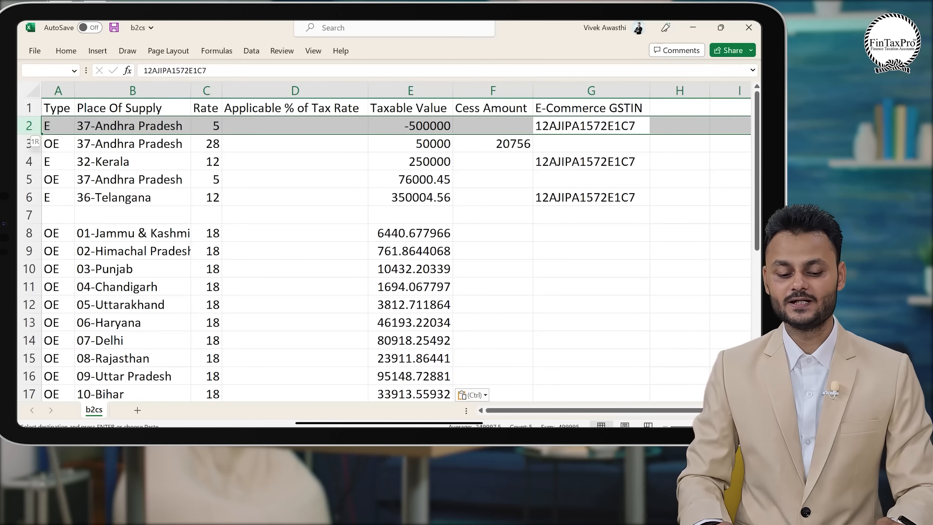
{"action": "left_click_drag", "start_coordinate": [28, 133], "coordinate": [29, 216]}
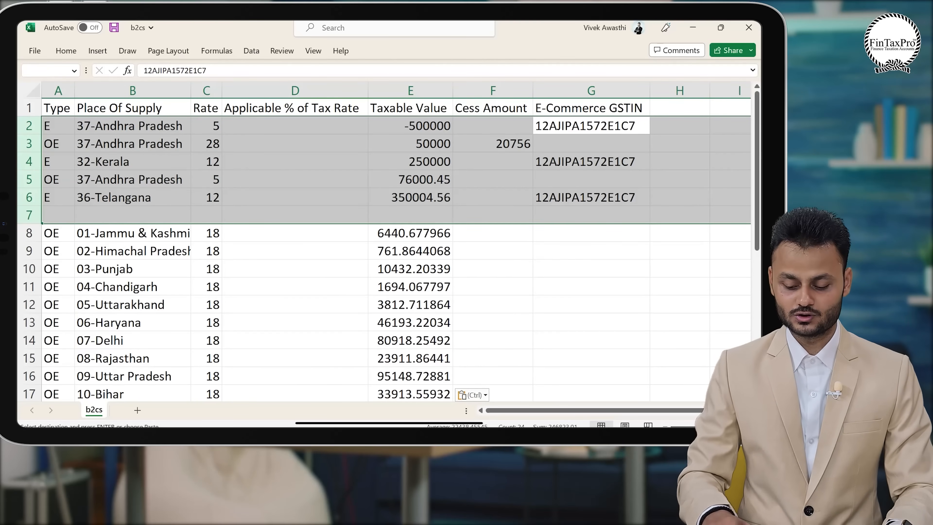
{"action": "key", "text": "ctrl+minus"}
Return to cell A1, save the b2cs file and close it.
{"action": "key", "text": "Up"}
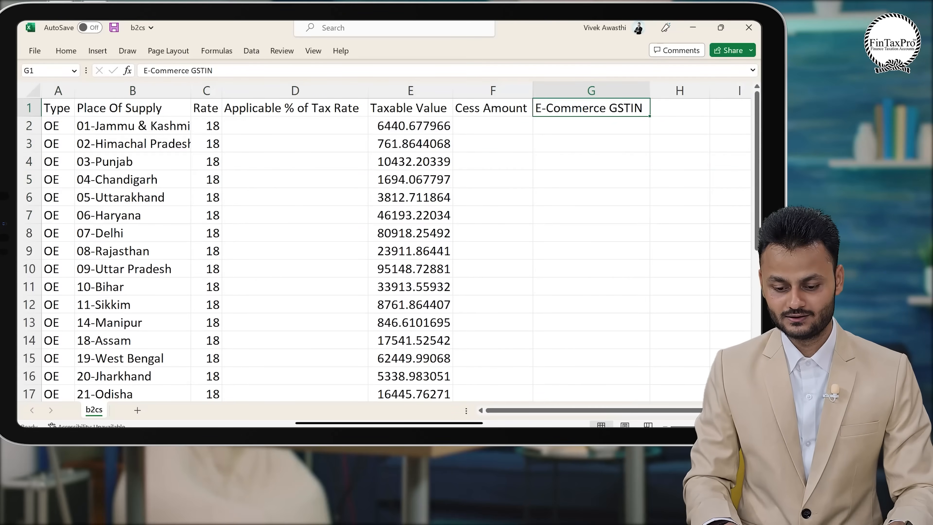
{"action": "key", "text": "Left"}
{"action": "key", "text": "Left"}
{"action": "key", "text": "Left"}
{"action": "key", "text": "Left"}
{"action": "key", "text": "Left"}
{"action": "key", "text": "Left"}
{"action": "key", "text": "ctrl+s"}
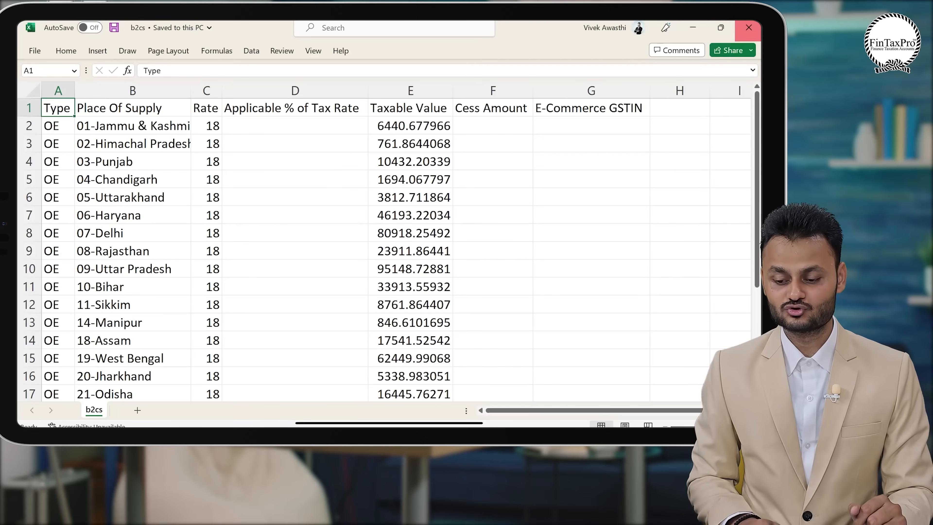
{"action": "left_click", "coordinate": [748, 27]}
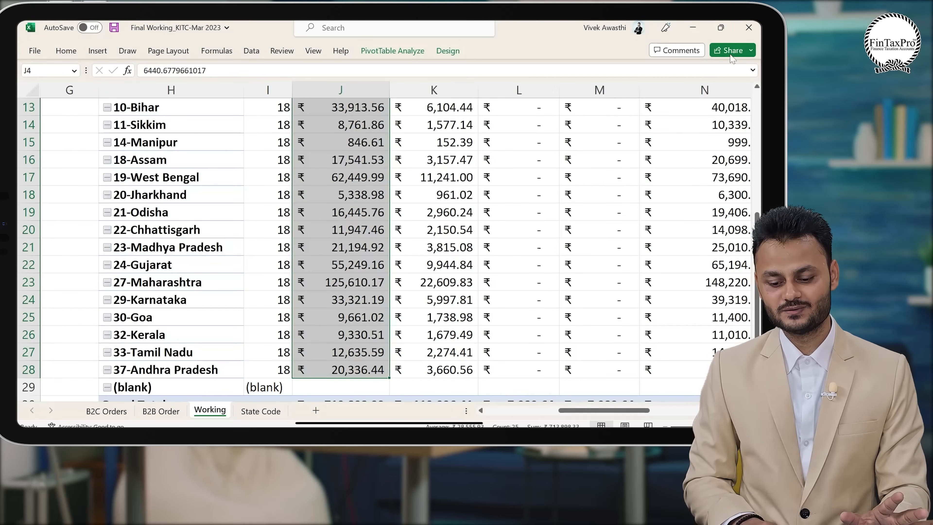
Open the hsn template from the desktop and enlarge its view.
{"action": "key", "text": "super+d"}
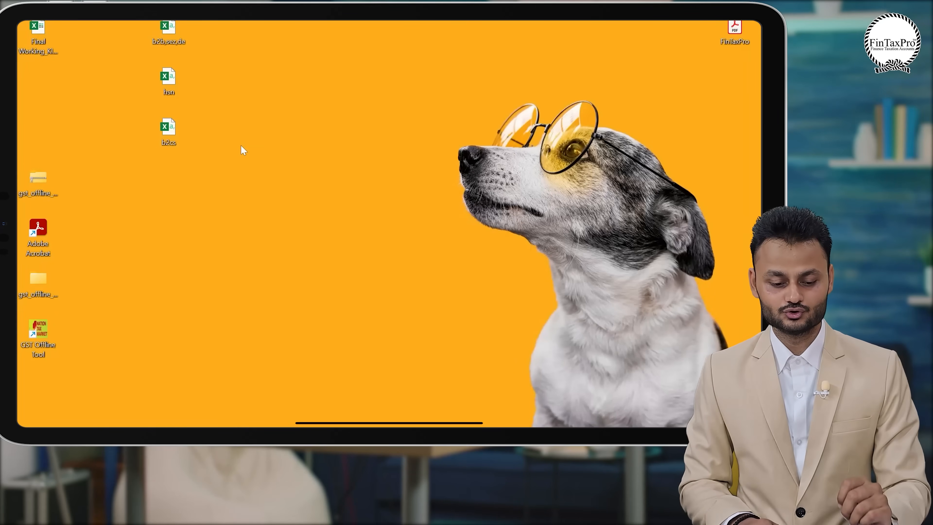
{"action": "left_click", "coordinate": [173, 83]}
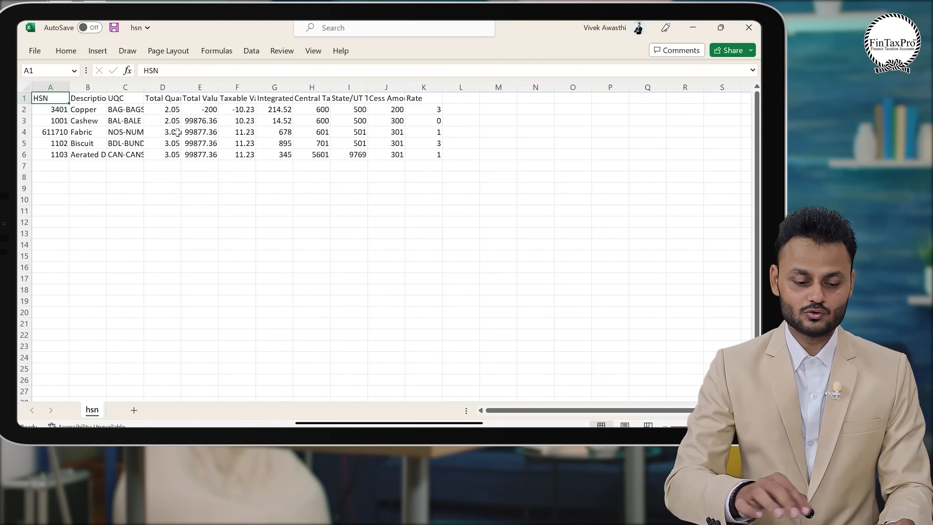
{"action": "scroll", "coordinate": [177, 132], "scroll_direction": "up", "scroll_amount": 6}
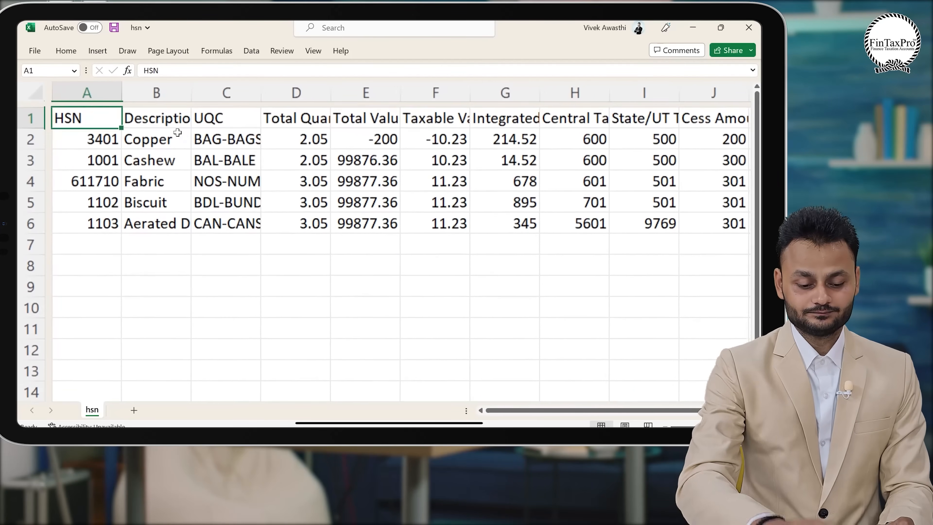
Copy the HSN code 999293 from P3 of the Working sheet's HSN Summary and paste it as a value into A8 of the hsn sheet.
{"action": "key", "text": "Down"}
{"action": "key", "text": "Down"}
{"action": "key", "text": "Down"}
{"action": "key", "text": "Down"}
{"action": "key", "text": "Down"}
{"action": "key", "text": "Down"}
{"action": "key", "text": "Down"}
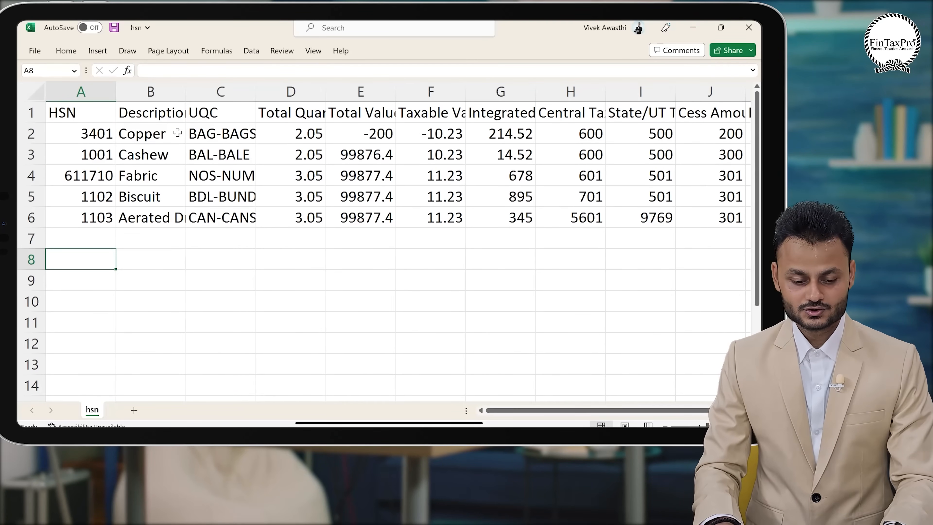
{"action": "key", "text": "alt+Tab"}
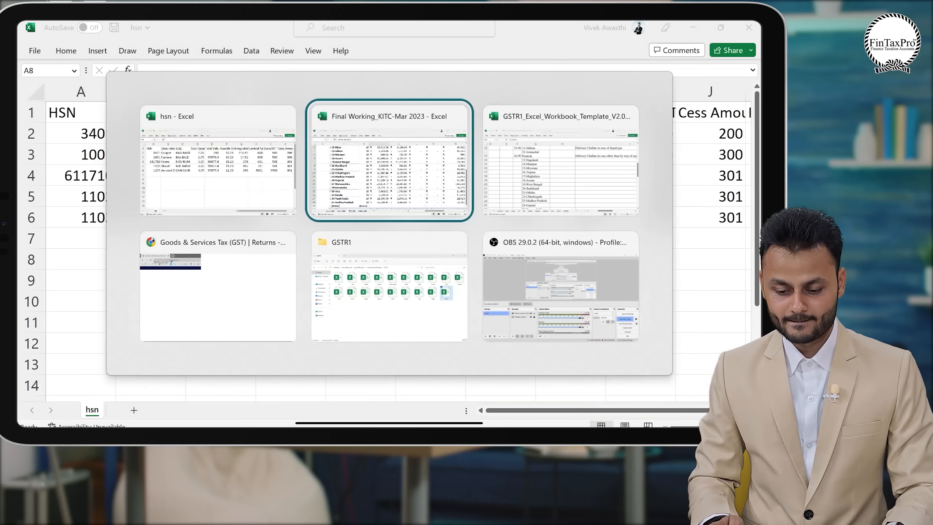
{"action": "key", "text": "alt+Tab"}
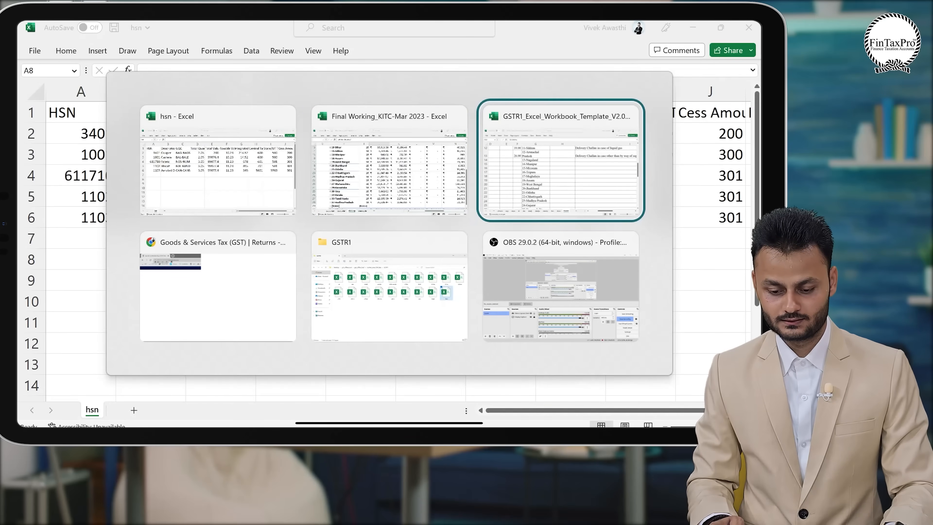
{"action": "key", "text": "alt+shift+Tab"}
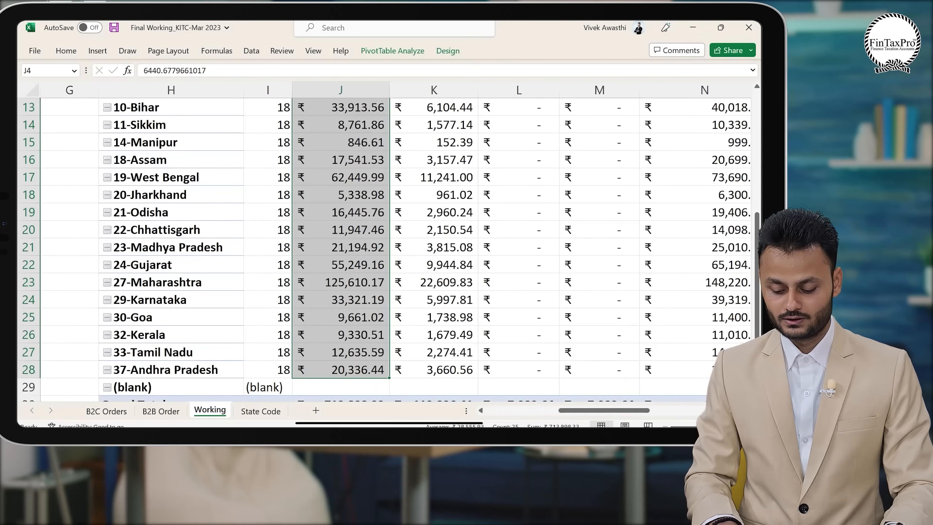
{"action": "key", "text": "Up"}
{"action": "key", "text": "Up"}
{"action": "key", "text": "Up"}
{"action": "key", "text": "Right"}
{"action": "key", "text": "Right"}
{"action": "key", "text": "Right"}
{"action": "key", "text": "Left"}
{"action": "key", "text": "Left"}
{"action": "key", "text": "Right"}
{"action": "key", "text": "Down"}
{"action": "key", "text": "Down"}
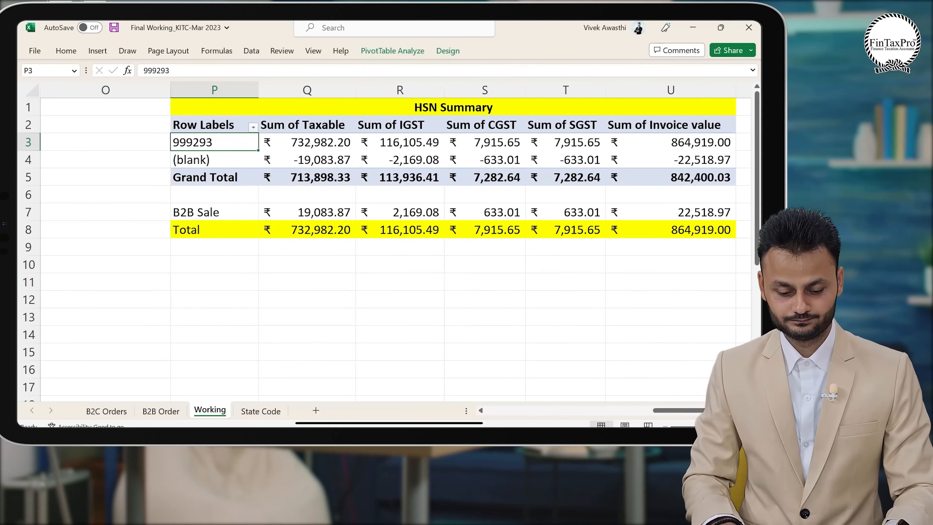
{"action": "key", "text": "ctrl+c"}
{"action": "key", "text": "alt+Tab"}
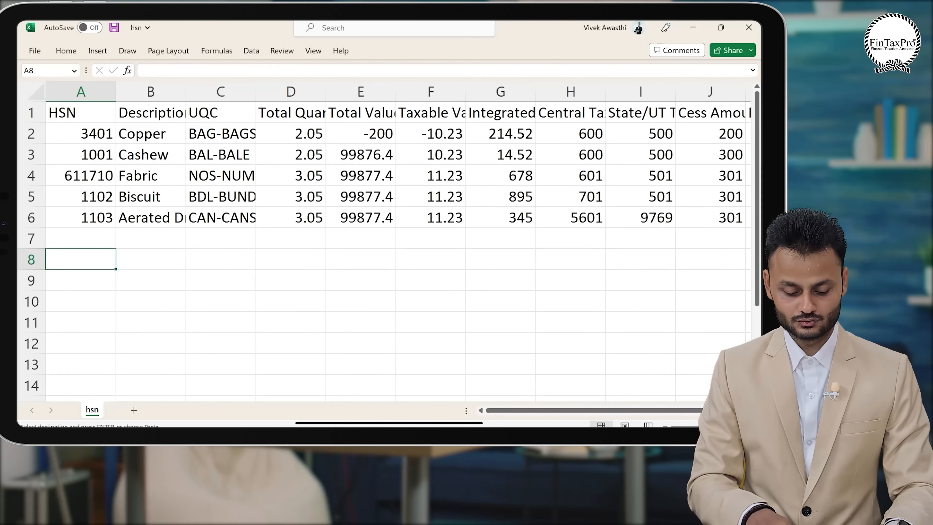
{"action": "key", "text": "ctrl+alt+v"}
{"action": "key", "text": "v"}
{"action": "key", "text": "Return"}
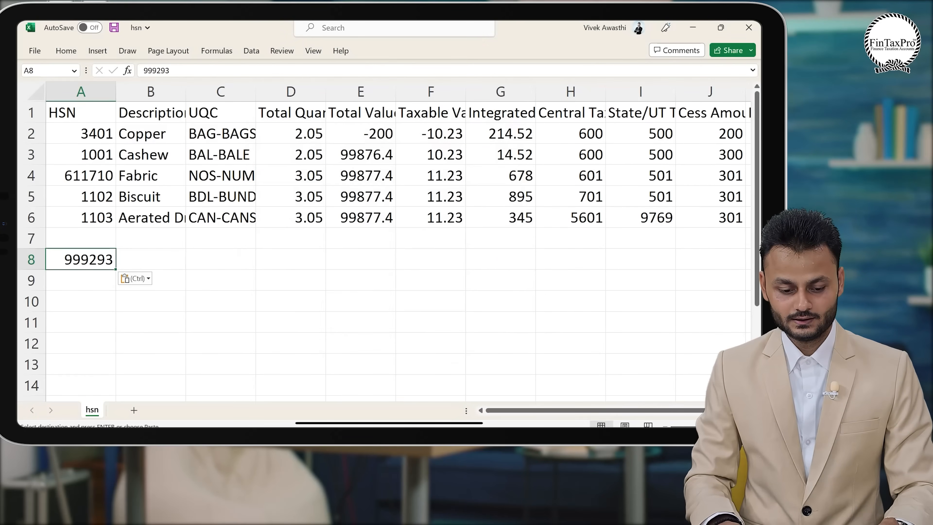
Copy the total invoice value in U8 of the HSN Summary and paste it as a value into the hsn Total Value cell E8.
{"action": "key", "text": "Right"}
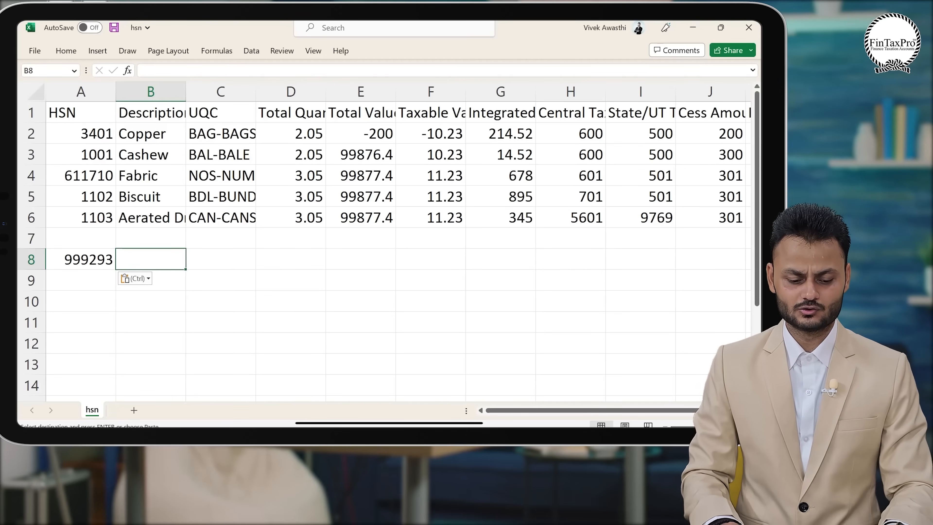
{"action": "key", "text": "Right"}
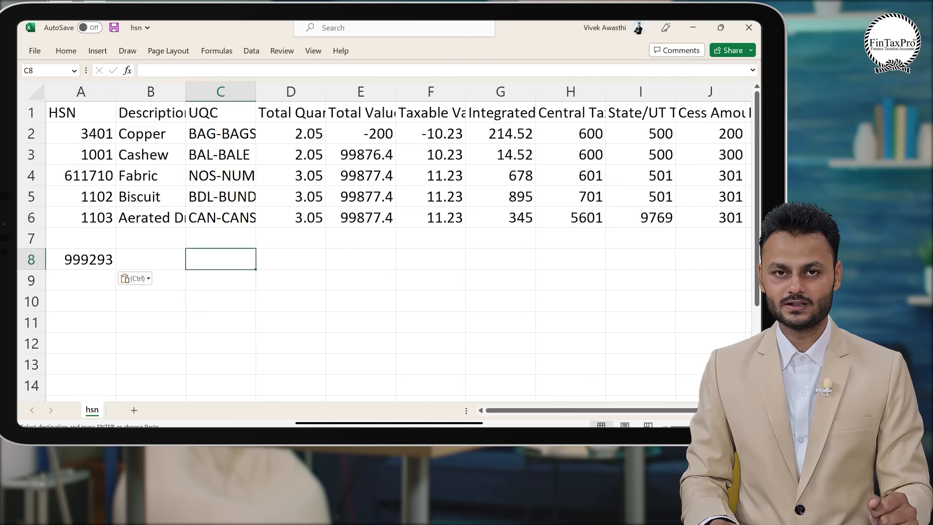
{"action": "key", "text": "Right"}
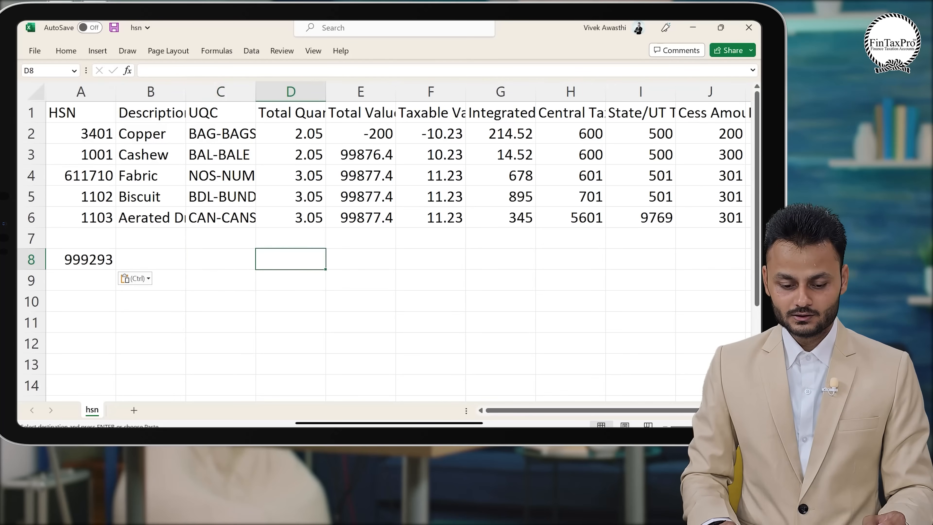
{"action": "key", "text": "Left"}
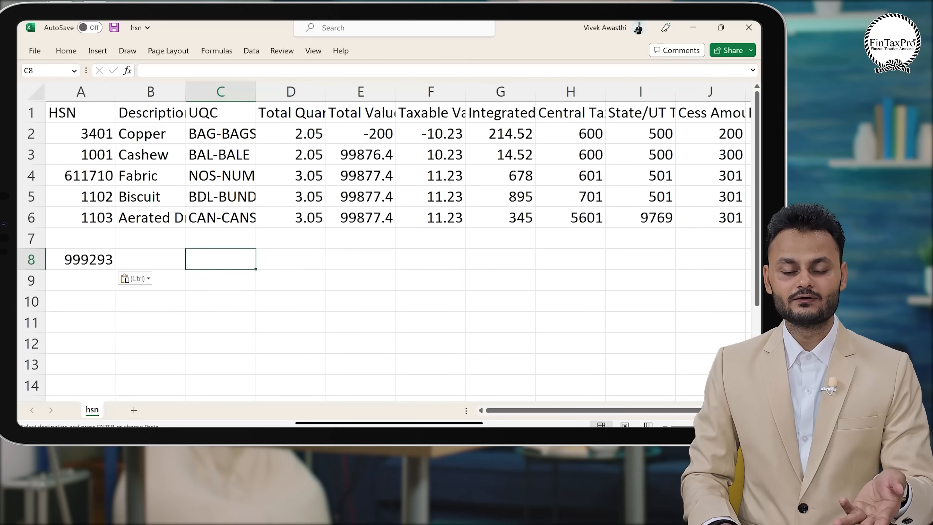
{"action": "key", "text": "Right"}
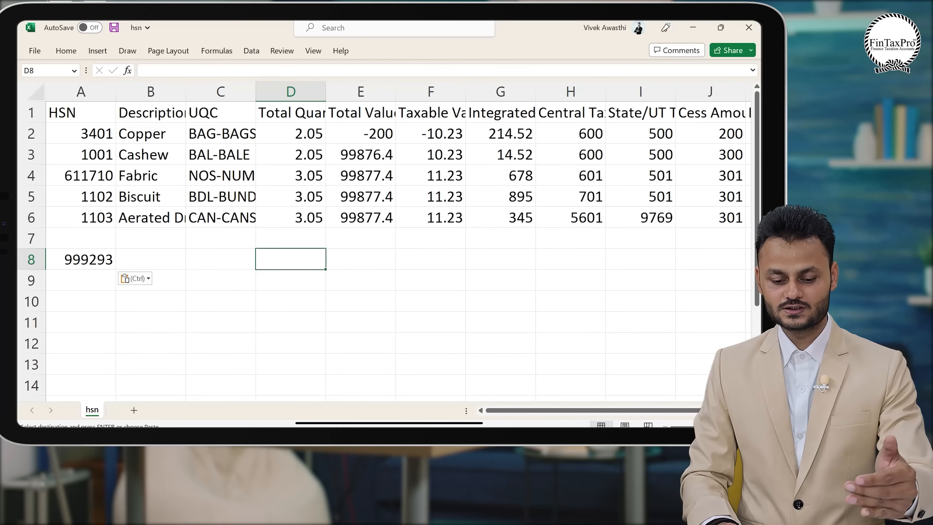
{"action": "key", "text": "Right"}
{"action": "key", "text": "alt+Tab"}
{"action": "key", "text": "Right"}
{"action": "key", "text": "Right"}
{"action": "key", "text": "Right"}
{"action": "key", "text": "Right"}
{"action": "key", "text": "Right"}
{"action": "key", "text": "Right"}
{"action": "key", "text": "Down"}
{"action": "key", "text": "Down"}
{"action": "key", "text": "Down"}
{"action": "key", "text": "Down"}
{"action": "key", "text": "Down"}
{"action": "key", "text": "Down"}
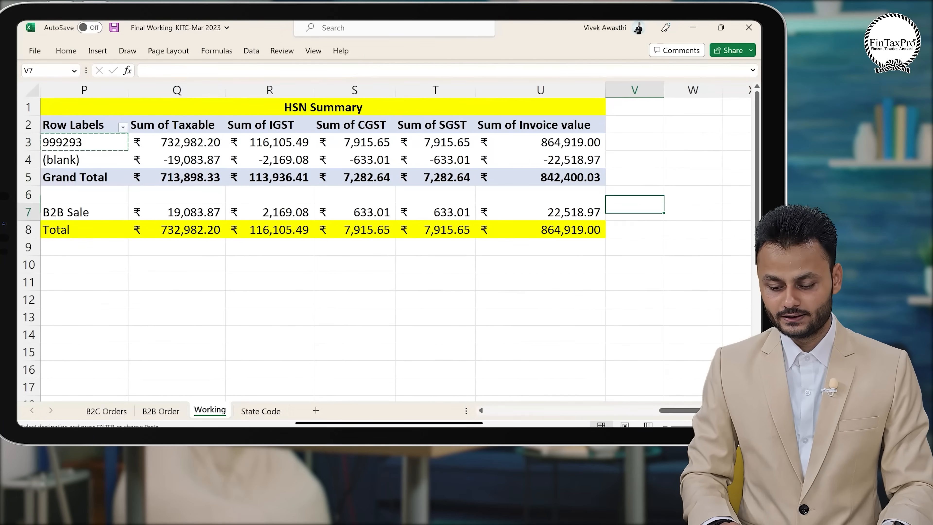
{"action": "key", "text": "Left"}
{"action": "key", "text": "Up"}
{"action": "key", "text": "ctrl+c"}
{"action": "key", "text": "alt+Tab"}
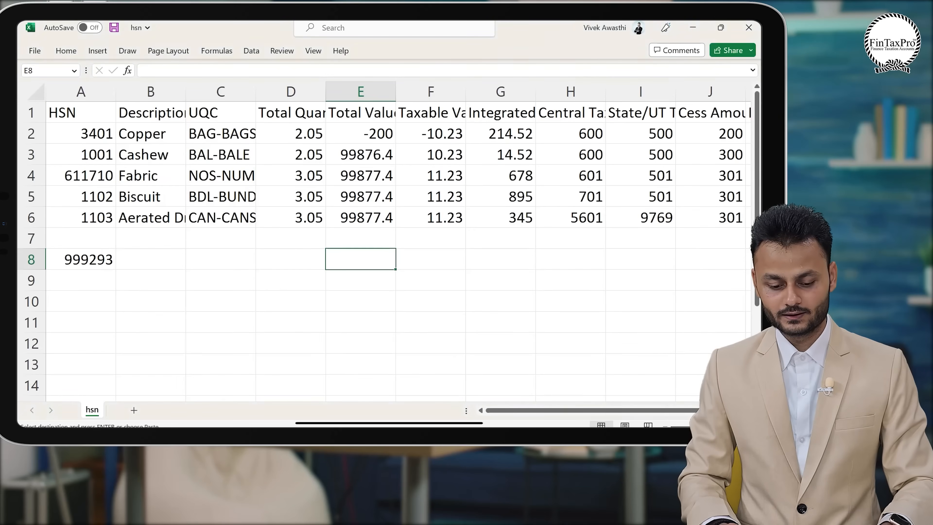
{"action": "key", "text": "ctrl+alt+v"}
{"action": "key", "text": "v"}
{"action": "key", "text": "Return"}
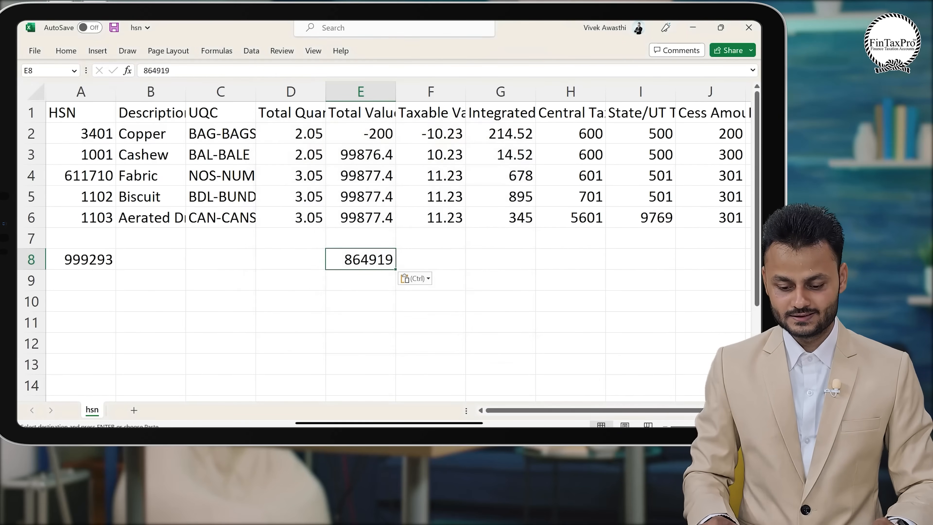
Copy the total taxable amount in Q8 of the HSN Summary and paste it as a value into the hsn Taxable Value cell F8.
{"action": "key", "text": "alt+Tab"}
{"action": "key", "text": "Left"}
{"action": "key", "text": "Left"}
{"action": "key", "text": "Left"}
{"action": "key", "text": "Left"}
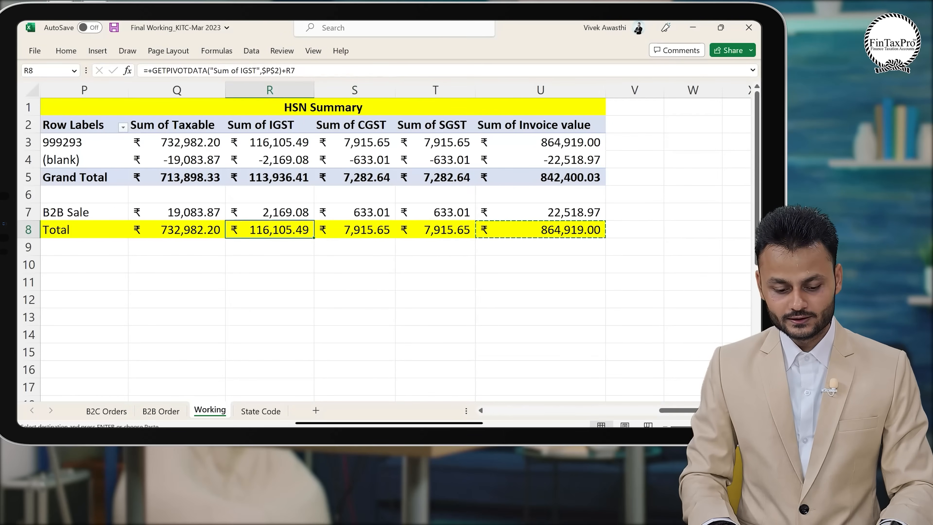
{"action": "key", "text": "ctrl+c"}
{"action": "key", "text": "alt+Tab"}
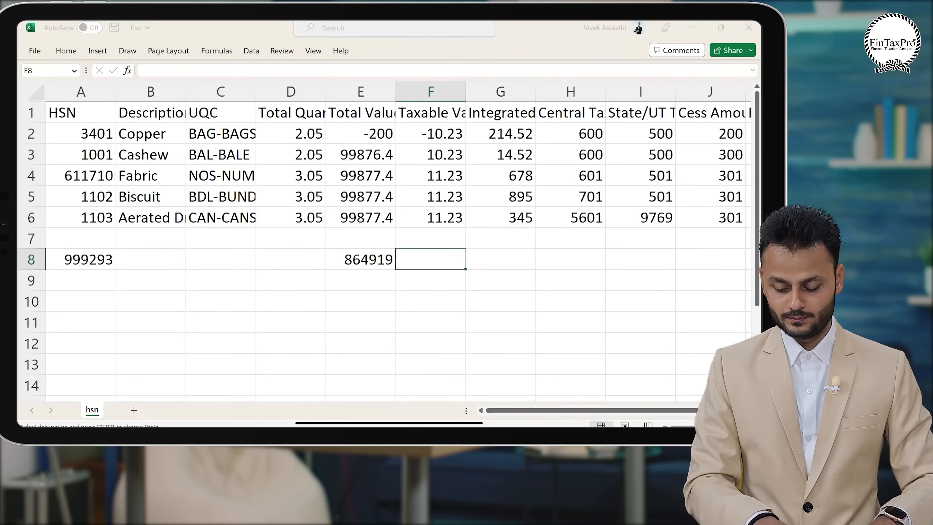
{"action": "key", "text": "ctrl+alt+v"}
{"action": "key", "text": "v"}
{"action": "key", "text": "Return"}
Copy the IGST, CGST and SGST totals in R8:T8 of the HSN Summary and paste them as values into the hsn sheet from G8.
{"action": "key", "text": "Right"}
{"action": "key", "text": "alt+Tab"}
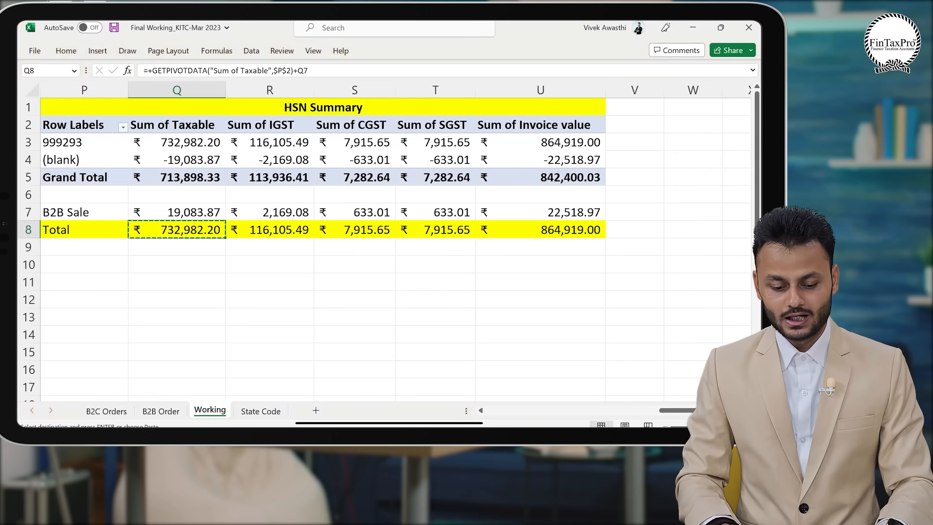
{"action": "key", "text": "Right"}
{"action": "key", "text": "shift+Right"}
{"action": "key", "text": "shift+Right"}
{"action": "key", "text": "ctrl+c"}
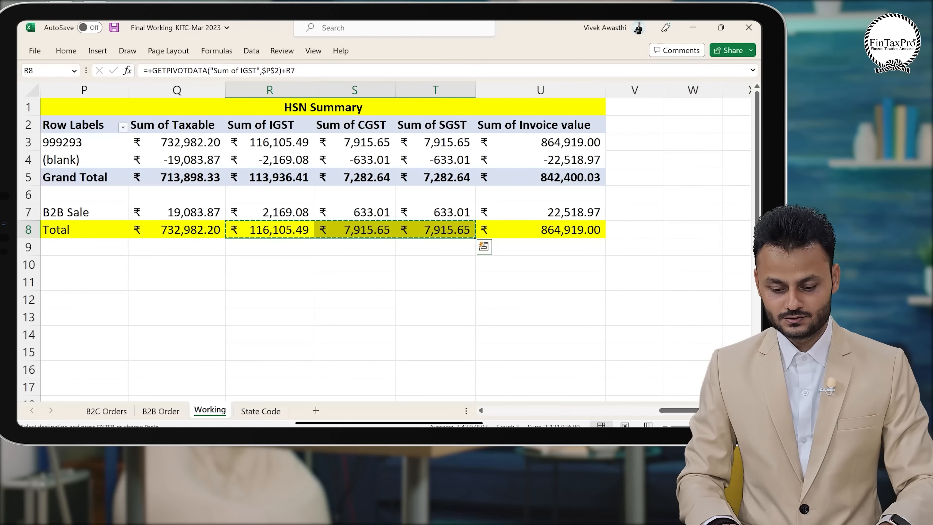
{"action": "key", "text": "alt+Tab"}
{"action": "key", "text": "ctrl+alt+v"}
{"action": "key", "text": "v"}
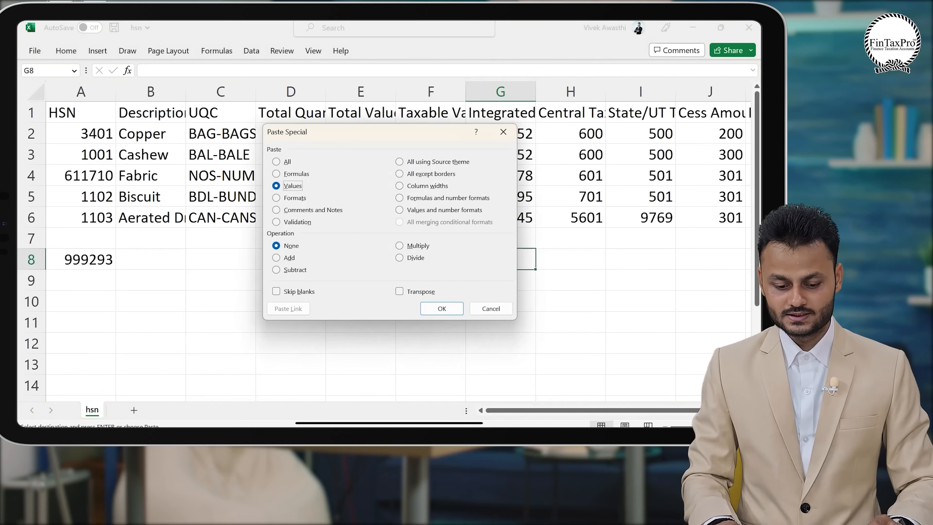
{"action": "key", "text": "Return"}
Set the Rate in K8 of the hsn sheet to 18, leaving the Cess Amount cell empty.
{"action": "key", "text": "Right"}
{"action": "key", "text": "Right"}
{"action": "key", "text": "Right"}
{"action": "key", "text": "Right"}
{"action": "key", "text": "Right"}
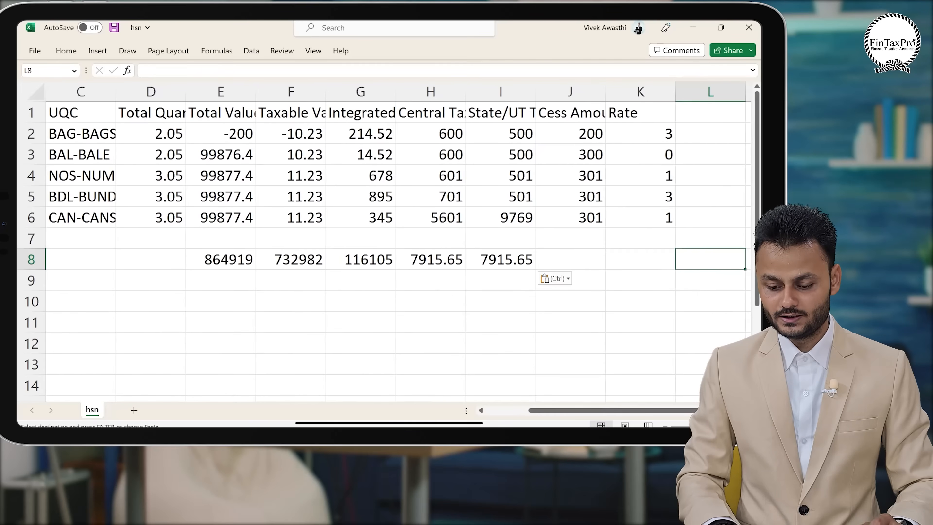
{"action": "key", "text": "Left"}
{"action": "key", "text": "alt+Tab"}
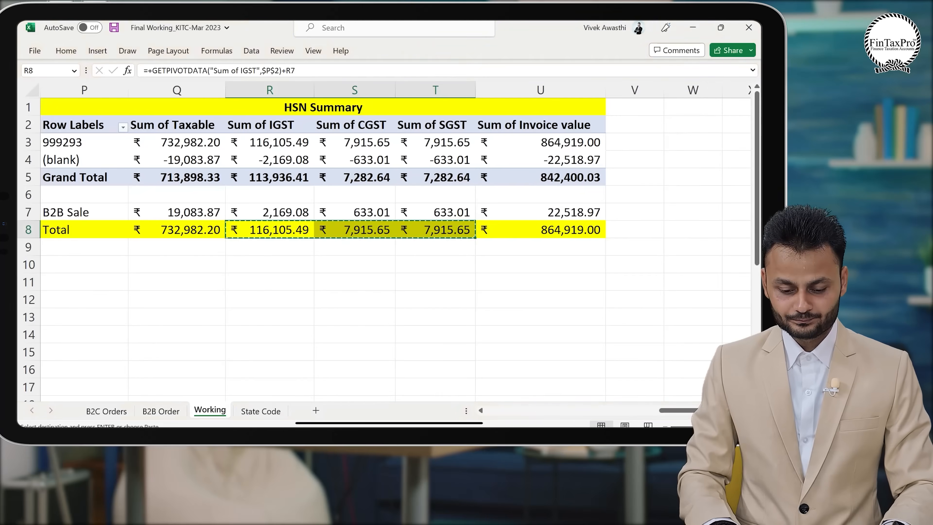
{"action": "key", "text": "alt+Tab"}
{"action": "type", "text": "18"}
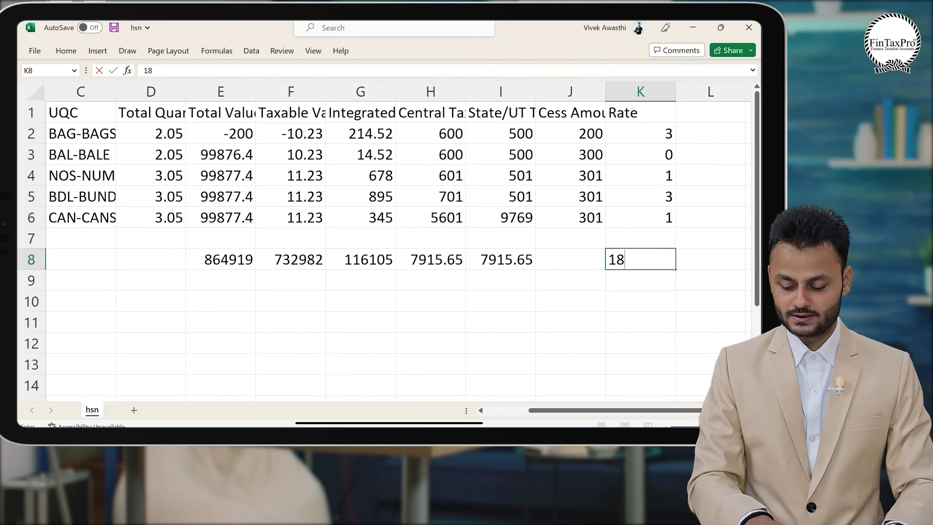
{"action": "key", "text": "Return"}
Delete the sample rows and the blank row, rows 2 to 7, from the hsn sheet.
{"action": "key", "text": "Up"}
{"action": "key", "text": "Left"}
{"action": "key", "text": "Left"}
{"action": "key", "text": "Left"}
{"action": "key", "text": "Left"}
{"action": "key", "text": "Left"}
{"action": "key", "text": "Left"}
{"action": "key", "text": "Left"}
{"action": "key", "text": "Left"}
{"action": "key", "text": "Left"}
{"action": "key", "text": "Left"}
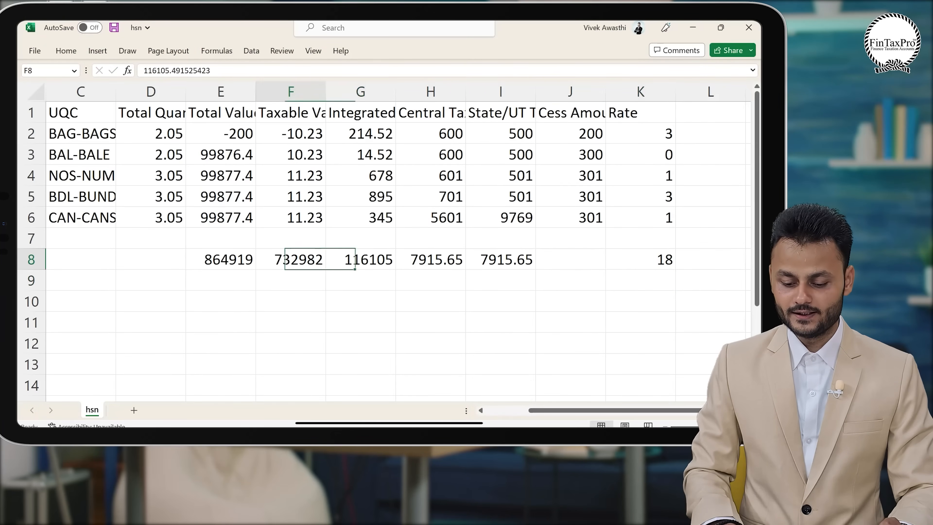
{"action": "key", "text": "Up"}
{"action": "key", "text": "Up"}
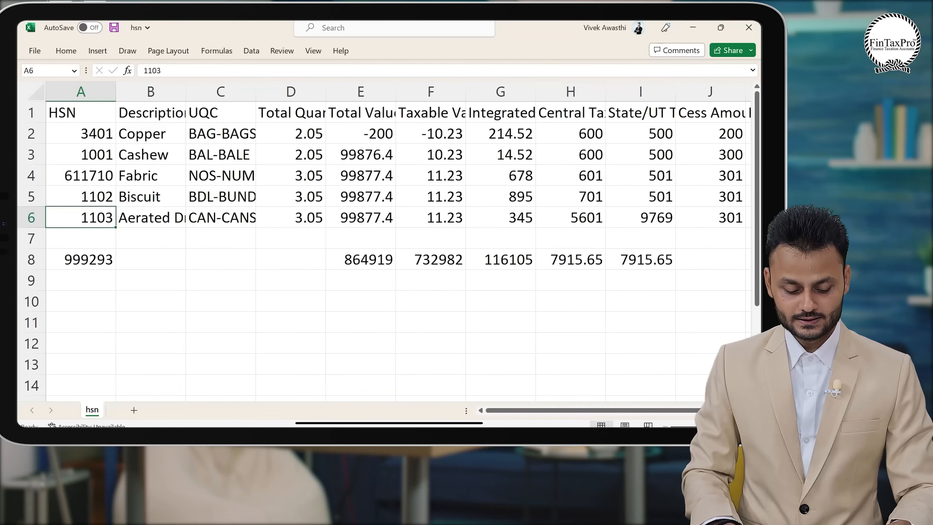
{"action": "key", "text": "Down"}
{"action": "left_click_drag", "start_coordinate": [31, 238], "coordinate": [32, 133]}
{"action": "key", "text": "ctrl+minus"}
{"action": "key", "text": "Return"}
Return to cell A1, save the hsn file and close it.
{"action": "key", "text": "Up"}
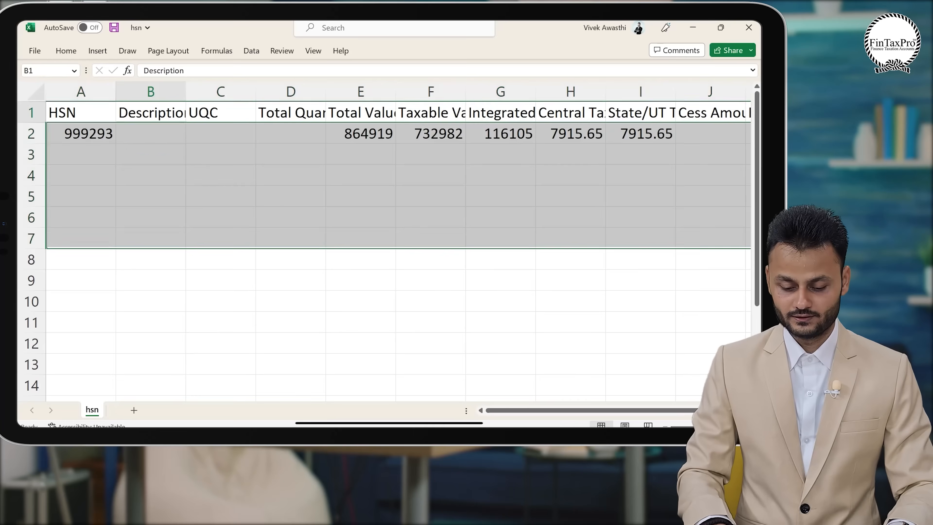
{"action": "key", "text": "Left"}
{"action": "key", "text": "ctrl+s"}
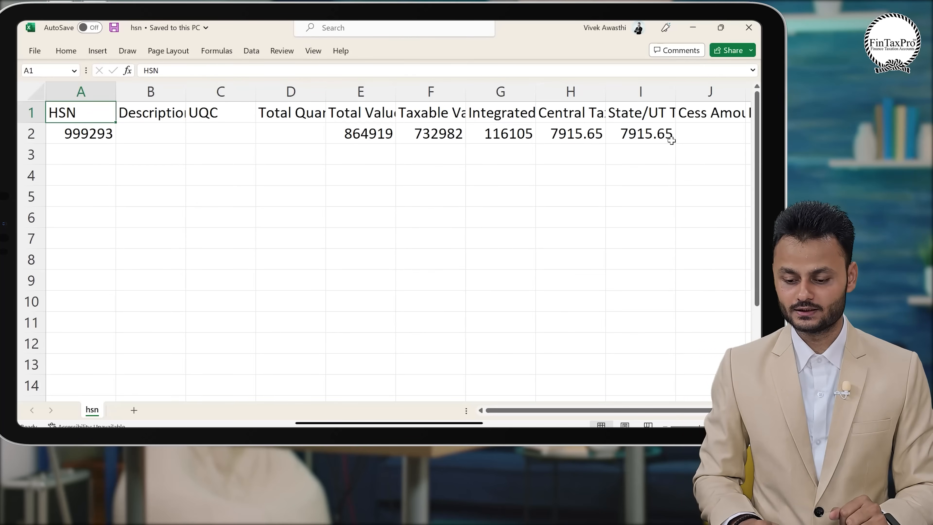
{"action": "left_click", "coordinate": [746, 29]}
{"action": "left_click", "coordinate": [751, 27]}
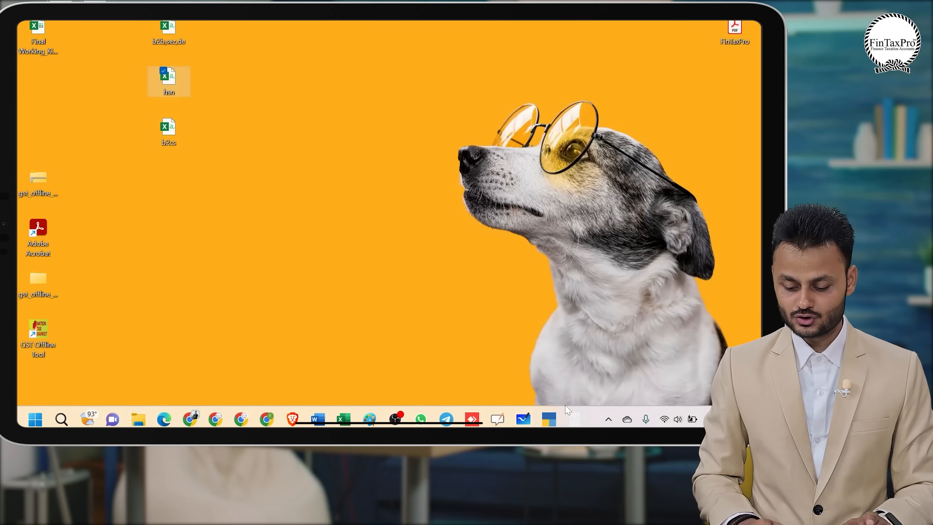
Show the desktop and launch the GST Offline Tool.
{"action": "left_click", "coordinate": [608, 419]}
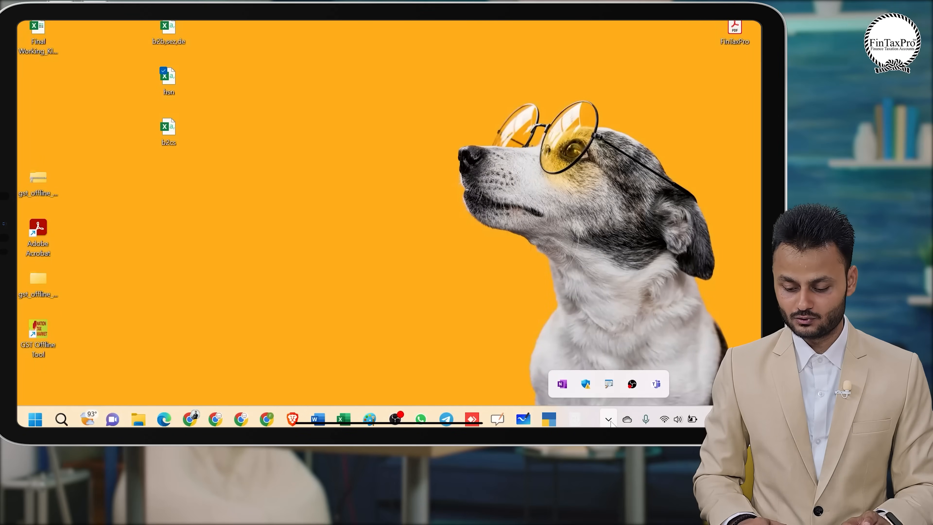
{"action": "key", "text": "alt+Tab"}
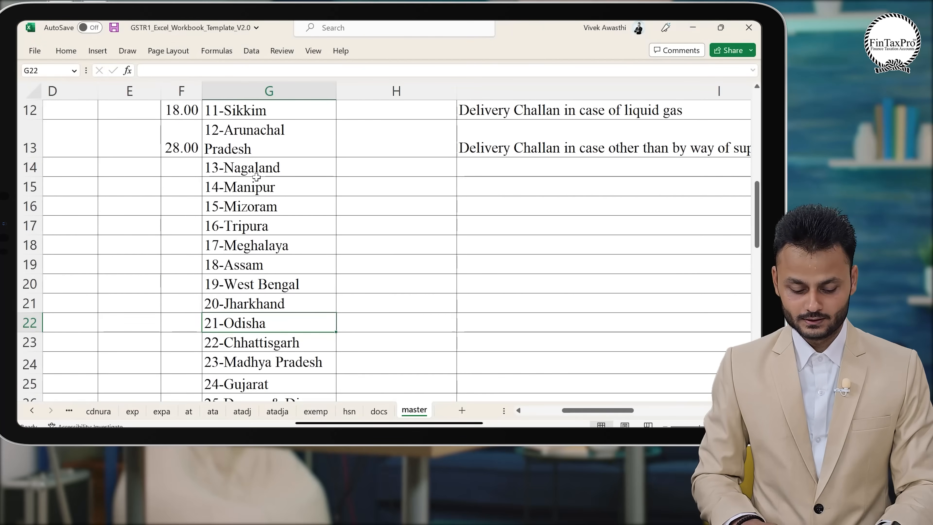
{"action": "key", "text": "super+d"}
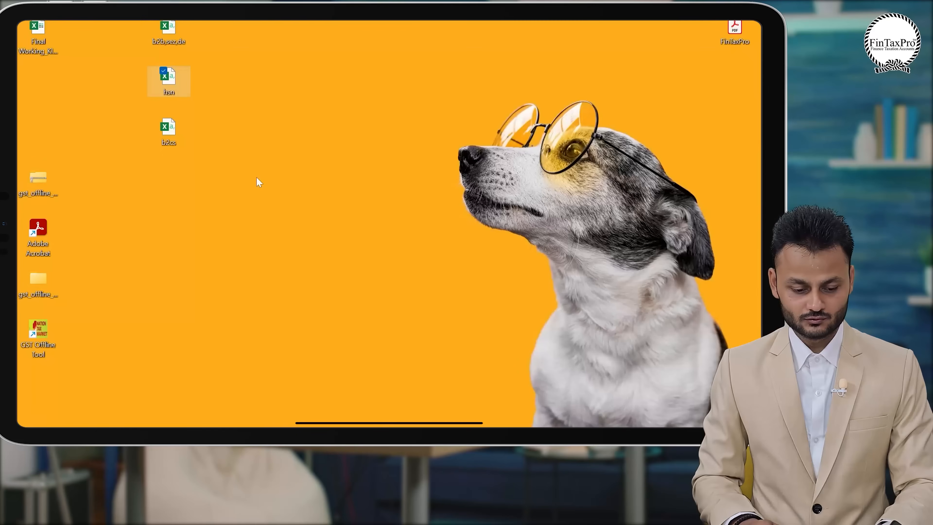
{"action": "double_click", "coordinate": [44, 334]}
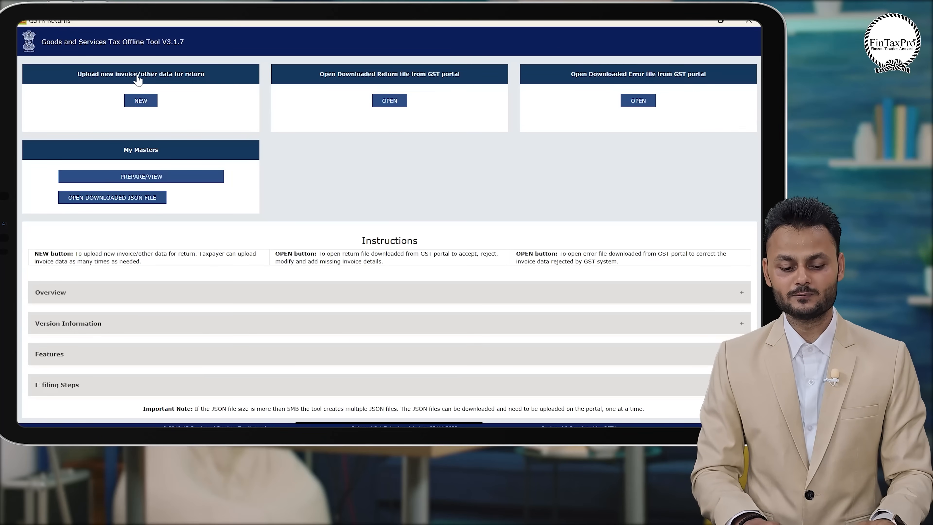
Start a new invoice data upload for the return and enlarge the File Returns form.
{"action": "left_click", "coordinate": [138, 99]}
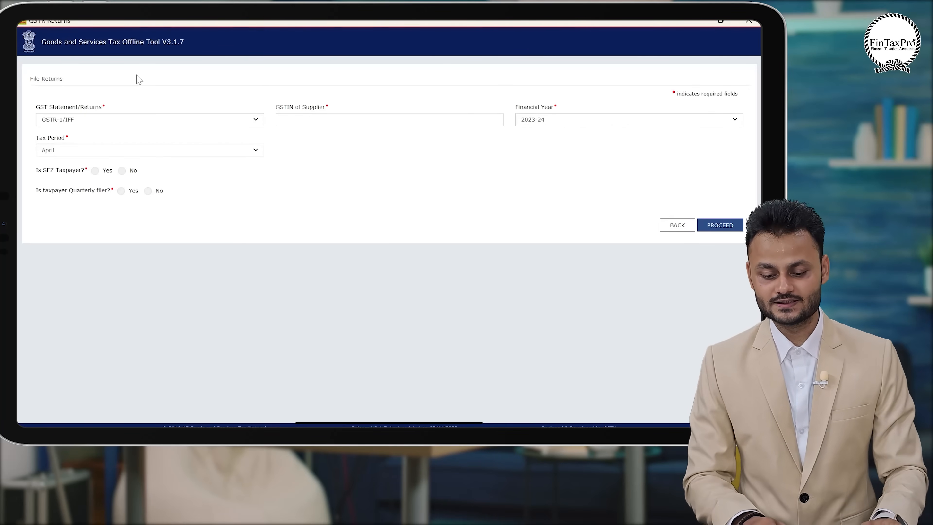
{"action": "scroll", "coordinate": [137, 75], "scroll_direction": "up", "scroll_amount": 5}
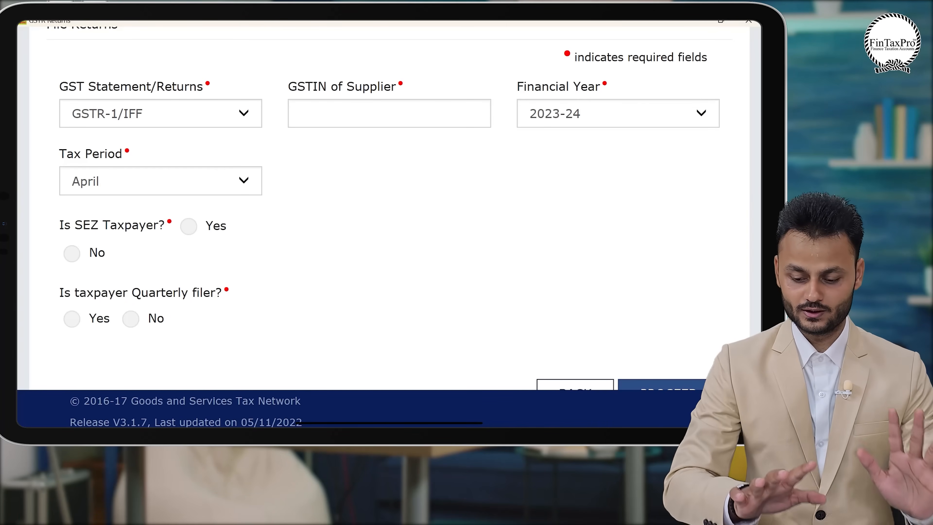
{"action": "scroll", "coordinate": [418, 238], "scroll_direction": "down", "scroll_amount": 2}
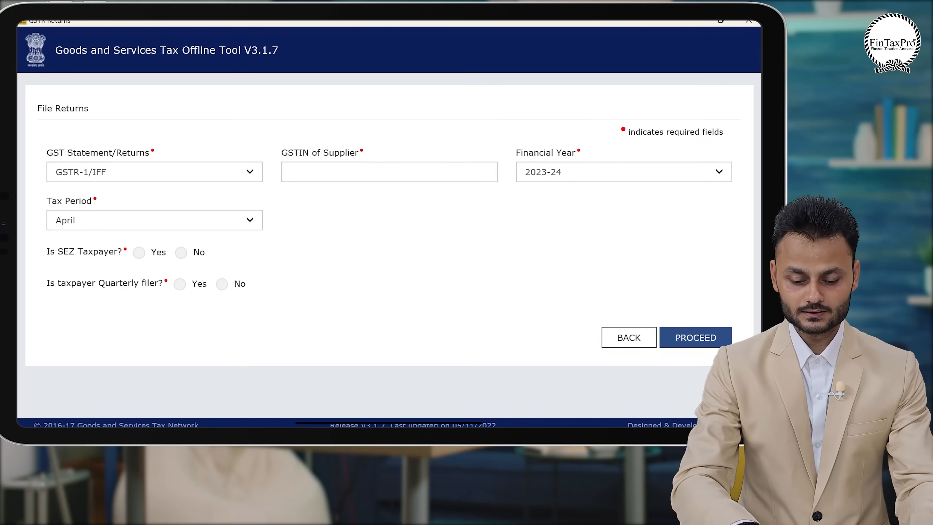
Choose GSTR-1/IFF as the return, 2022-23 as the financial year and March as the tax period.
{"action": "left_click", "coordinate": [180, 172]}
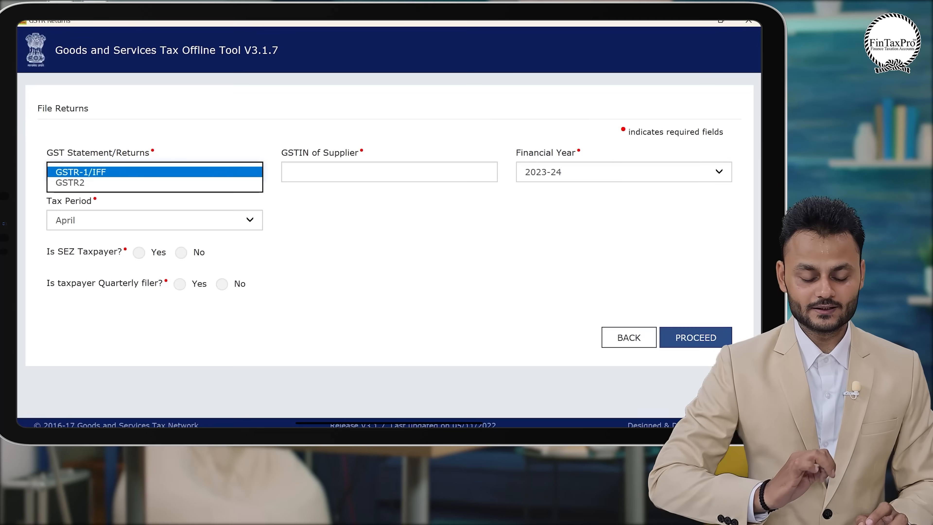
{"action": "left_click", "coordinate": [169, 173]}
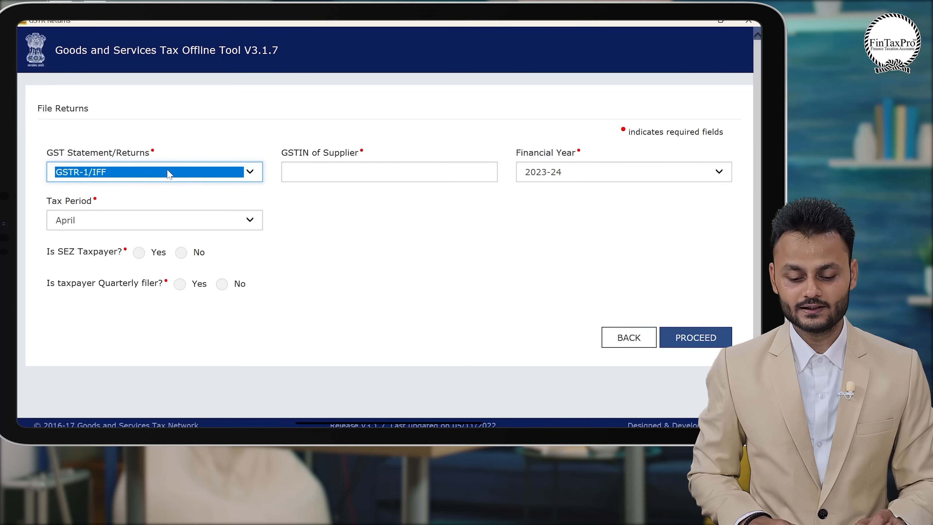
{"action": "left_click", "coordinate": [591, 171]}
{"action": "left_click", "coordinate": [566, 185]}
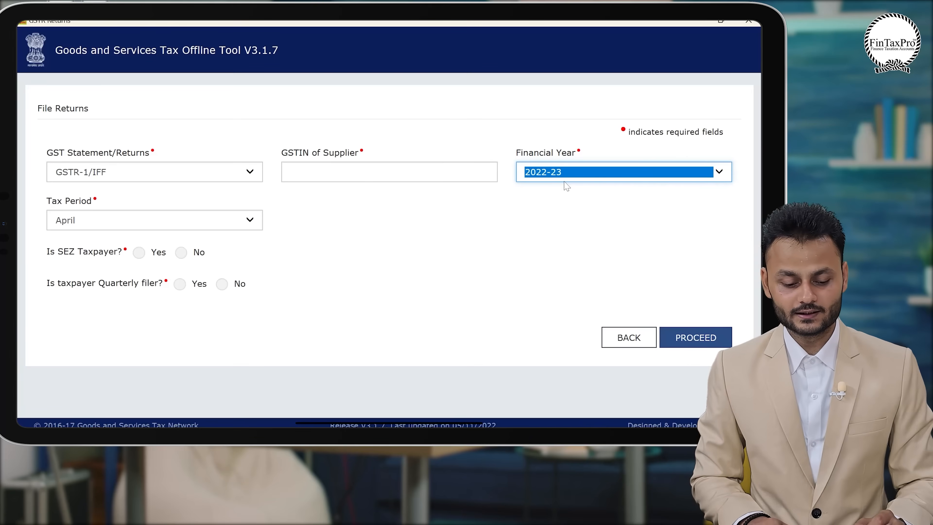
{"action": "left_click", "coordinate": [253, 220]}
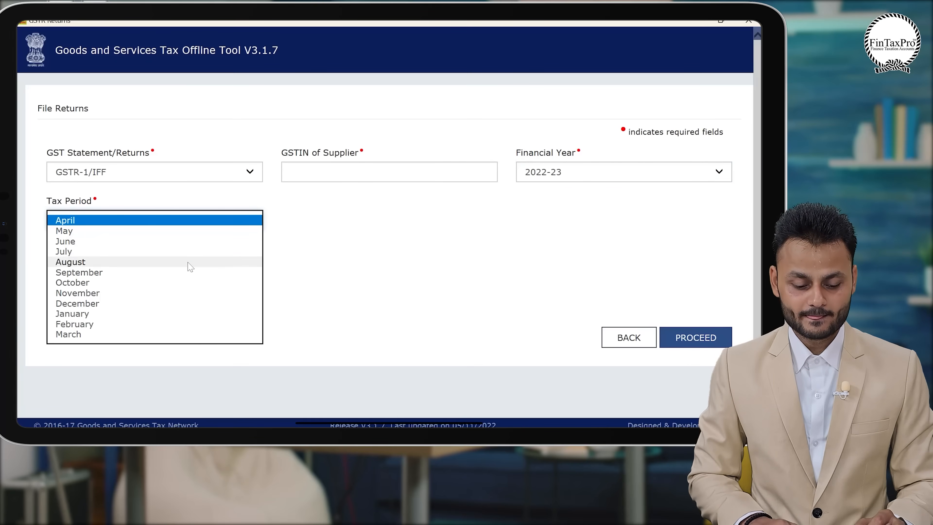
{"action": "left_click", "coordinate": [158, 334]}
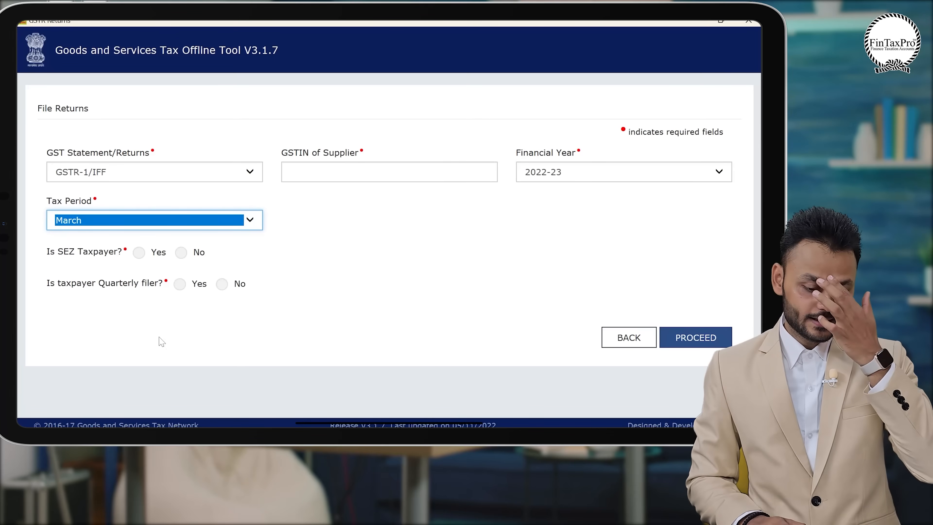
Answer No to SEZ taxpayer, quarterly filer and turnover above 5CR, enter the supplier's GSTIN, and confirm the return details.
{"action": "left_click", "coordinate": [178, 255]}
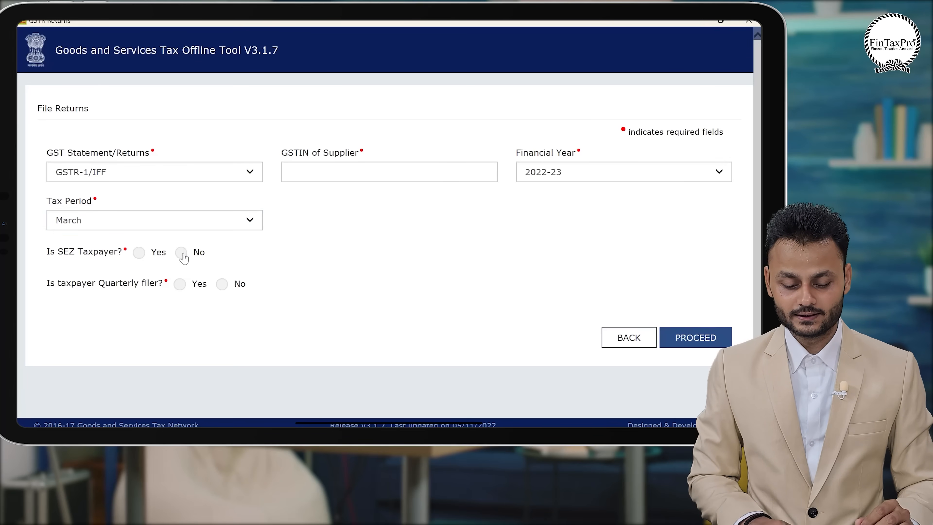
{"action": "left_click", "coordinate": [181, 256]}
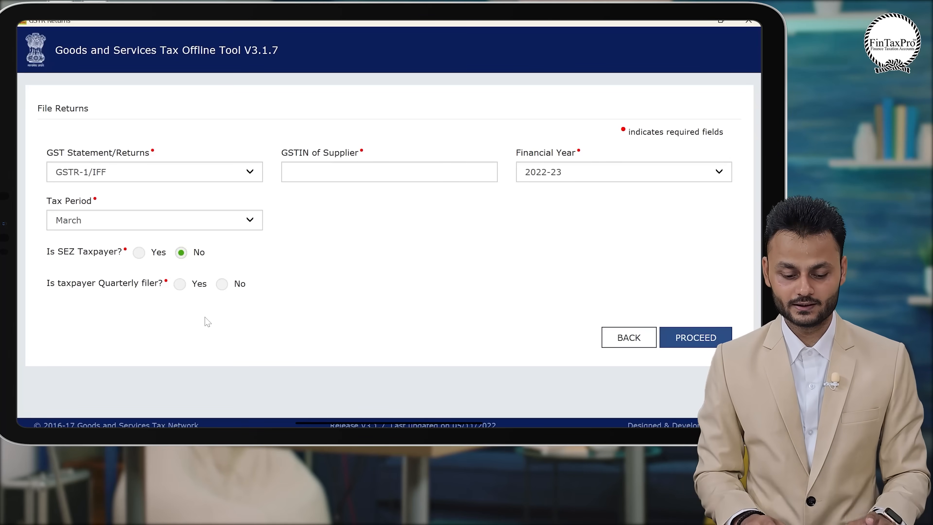
{"action": "left_click", "coordinate": [222, 284]}
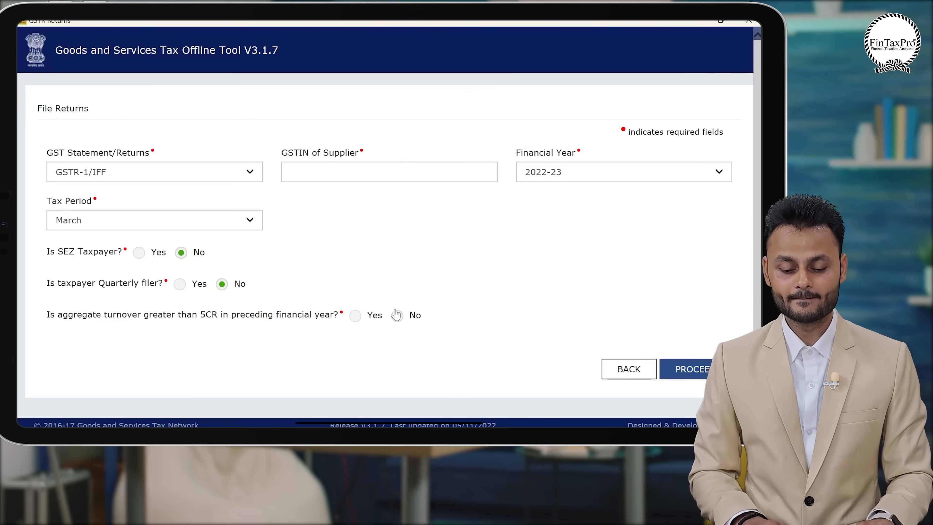
{"action": "left_click", "coordinate": [380, 173]}
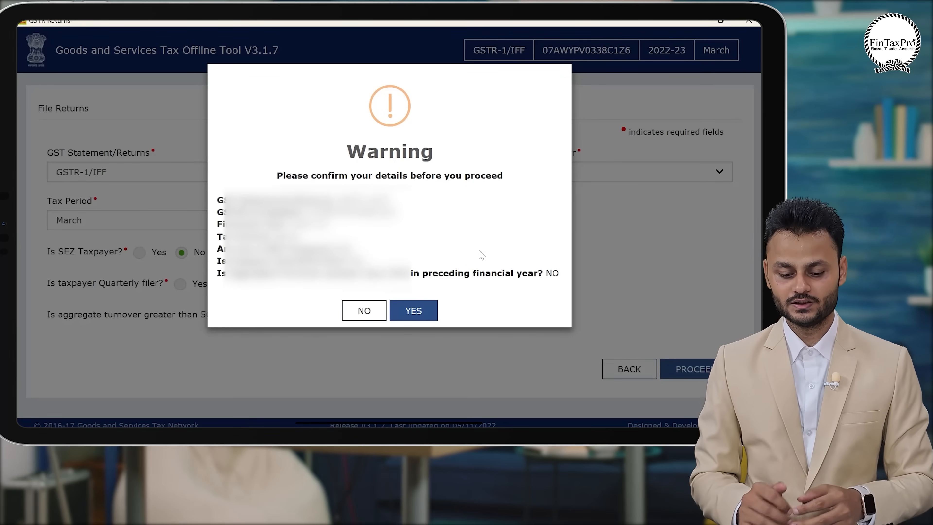
{"action": "left_click", "coordinate": [417, 312]}
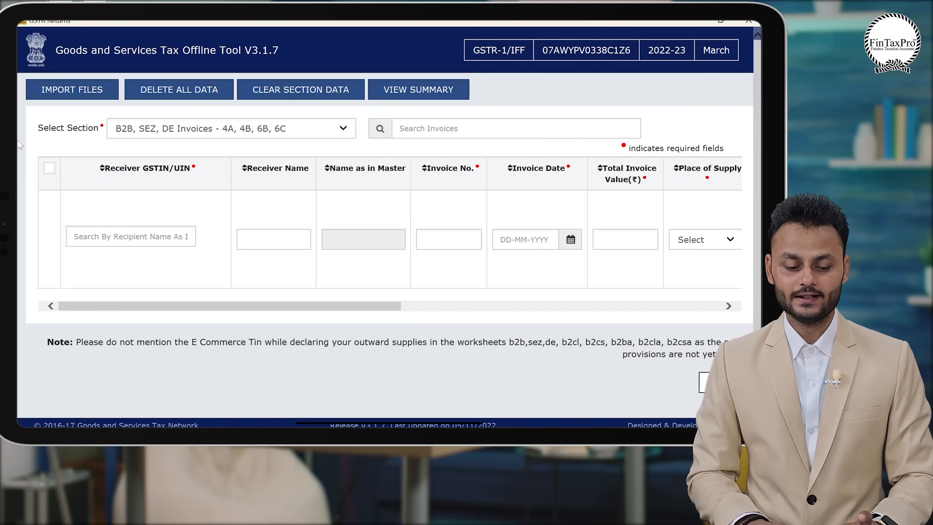
Import the b2b,sez,de CSV file from the Desktop into the B2B, SEZ, DE Invoices section and save its data.
{"action": "left_click", "coordinate": [75, 90]}
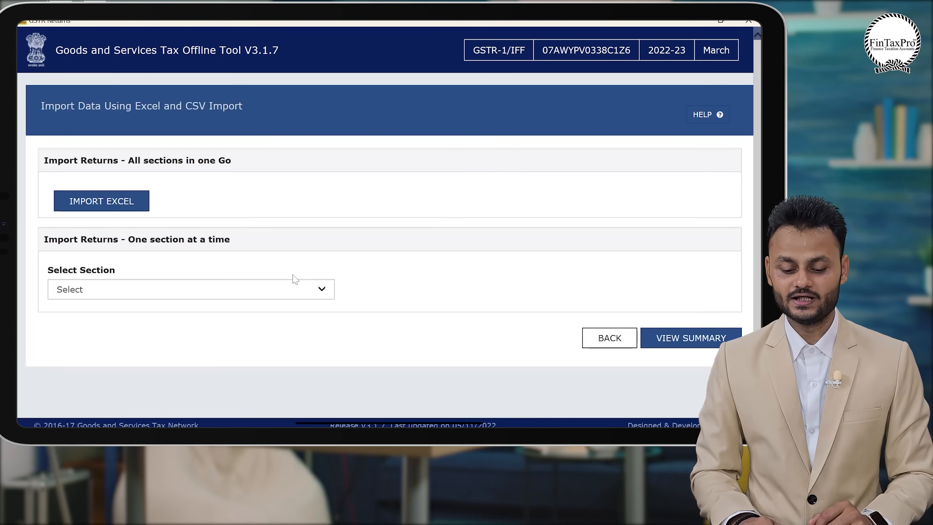
{"action": "left_click", "coordinate": [314, 291]}
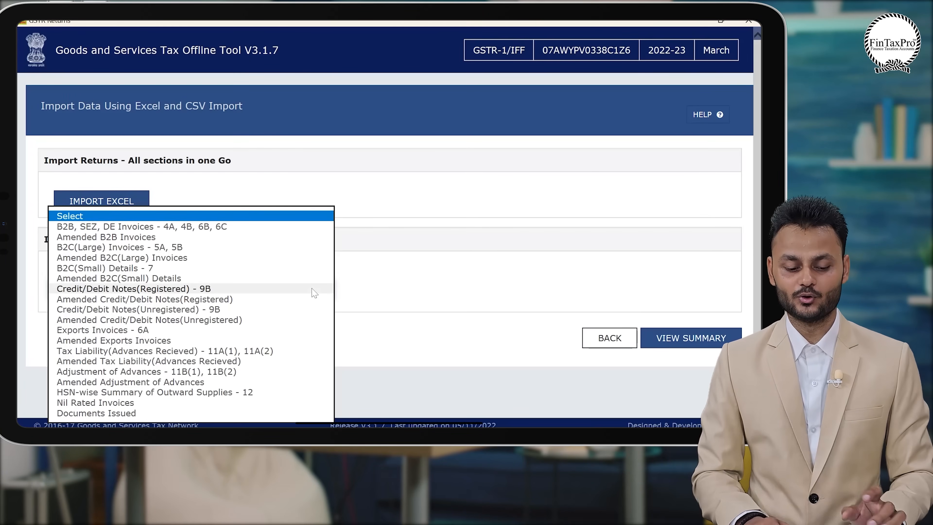
{"action": "left_click", "coordinate": [201, 227]}
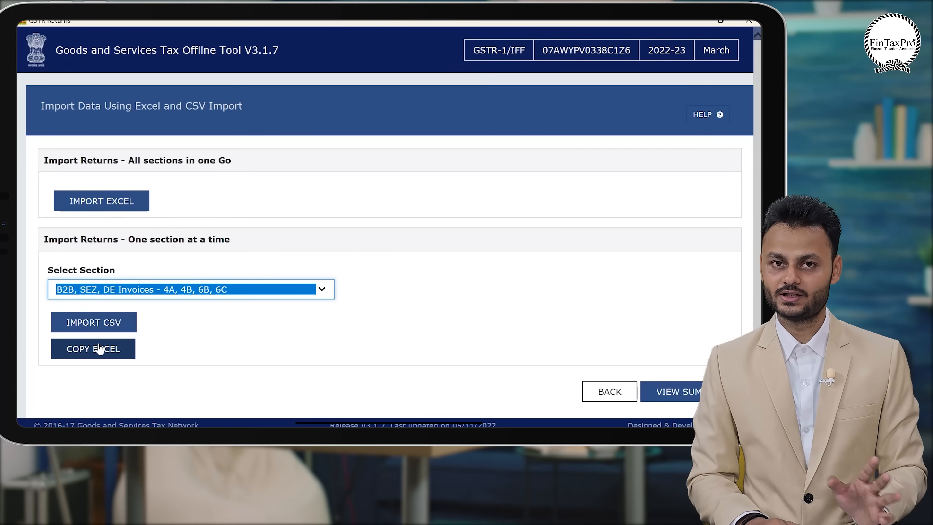
{"action": "left_click", "coordinate": [93, 327]}
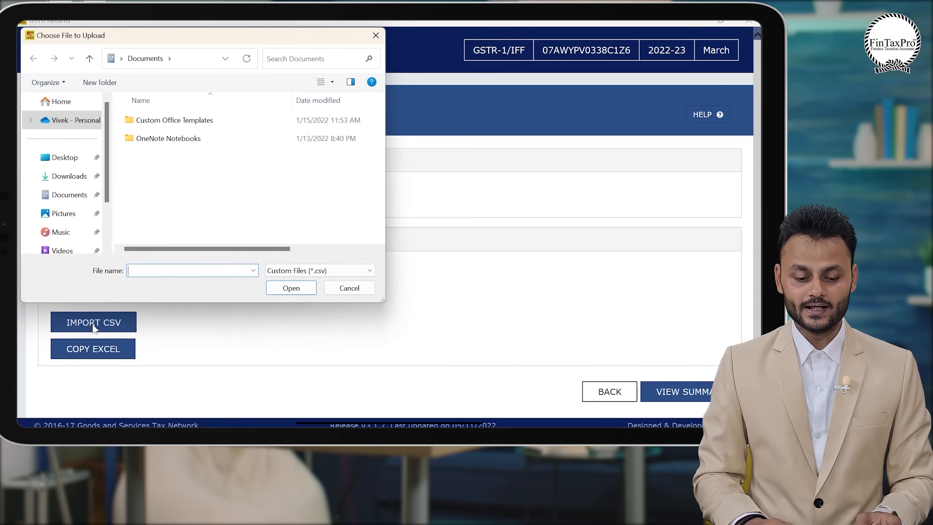
{"action": "left_click", "coordinate": [74, 157]}
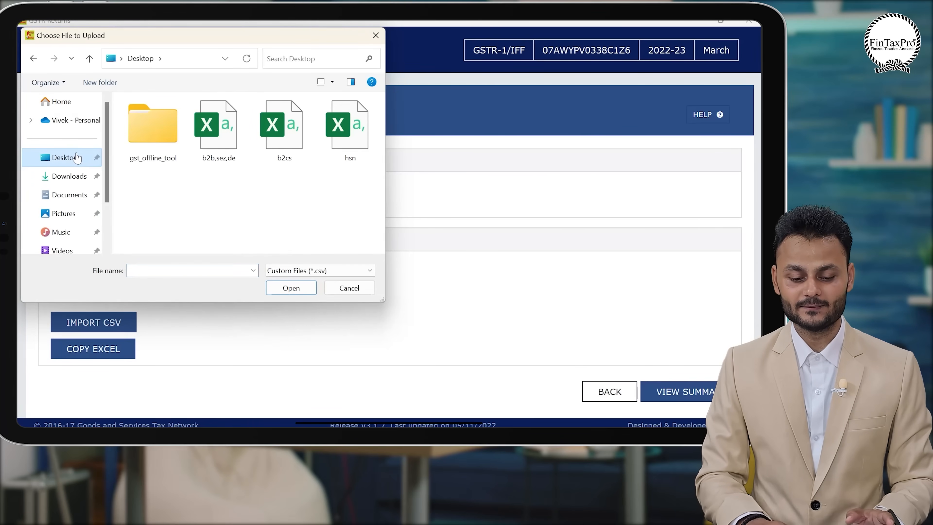
{"action": "double_click", "coordinate": [200, 157]}
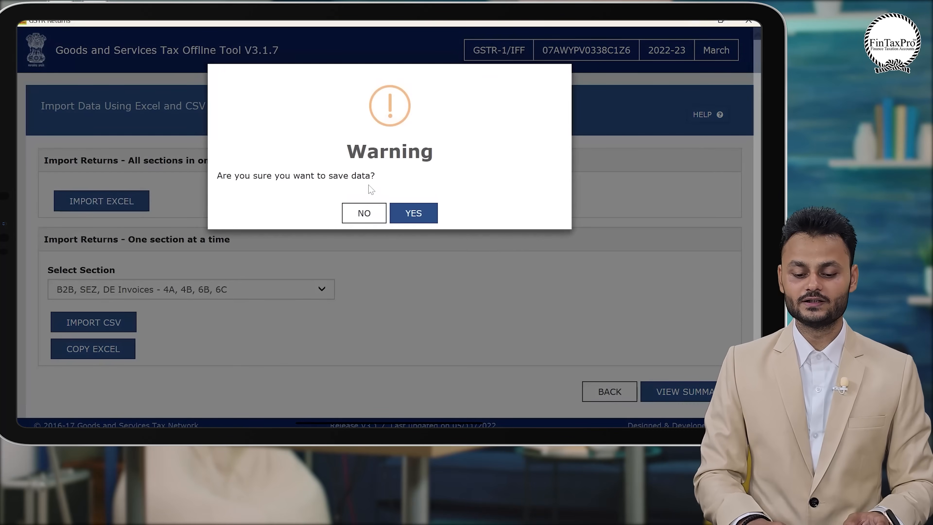
{"action": "left_click", "coordinate": [419, 215]}
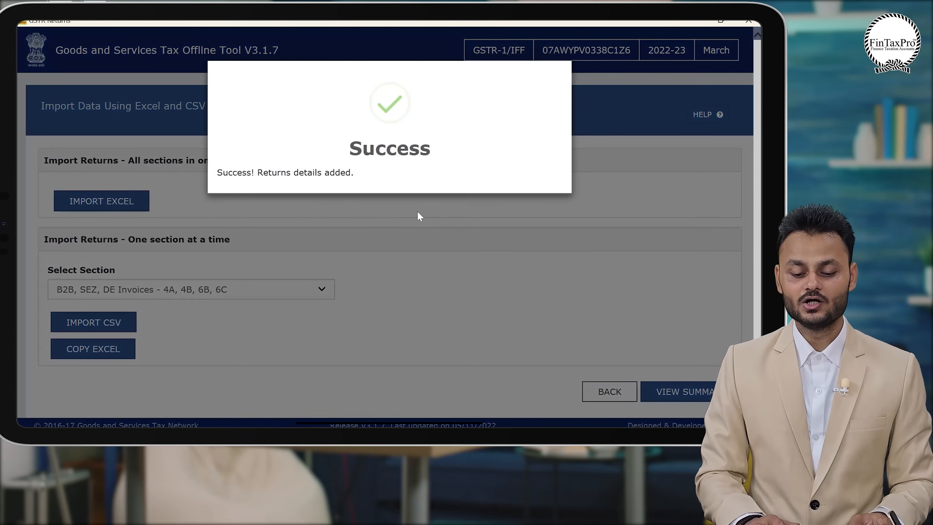
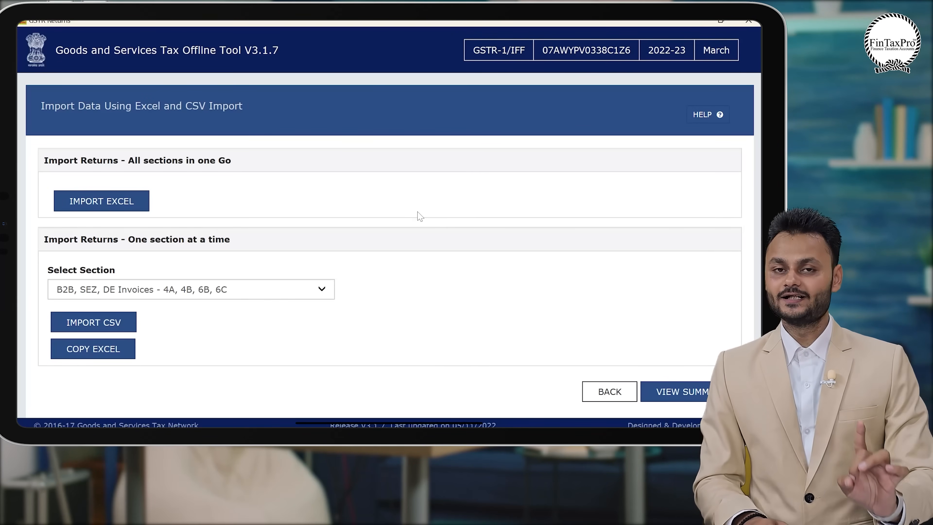
Import the b2cs CSV file into the B2C(Small) Details - 7 section and save its data.
{"action": "left_click", "coordinate": [301, 291]}
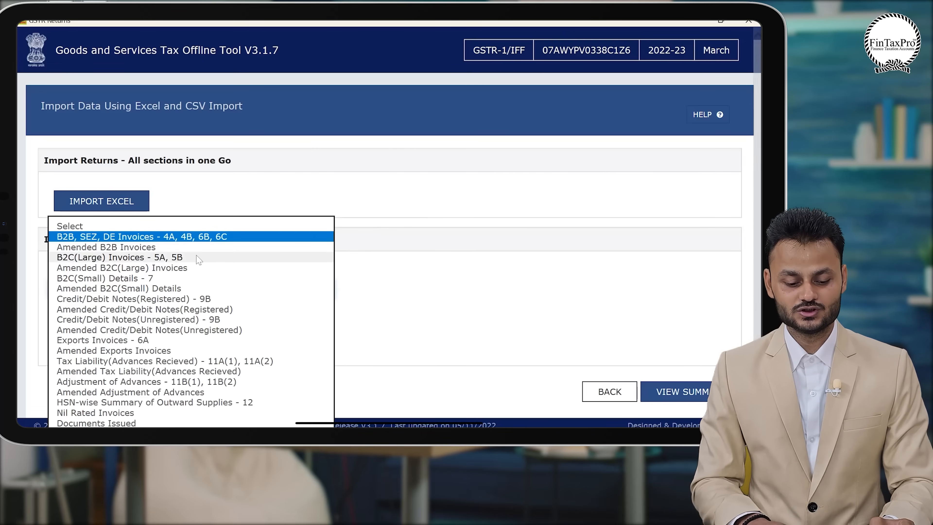
{"action": "left_click", "coordinate": [135, 281]}
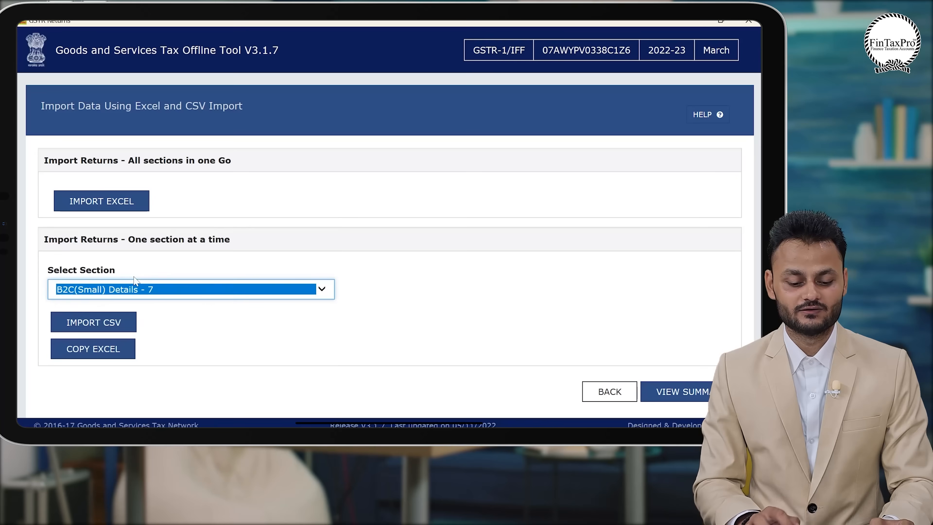
{"action": "left_click", "coordinate": [92, 324]}
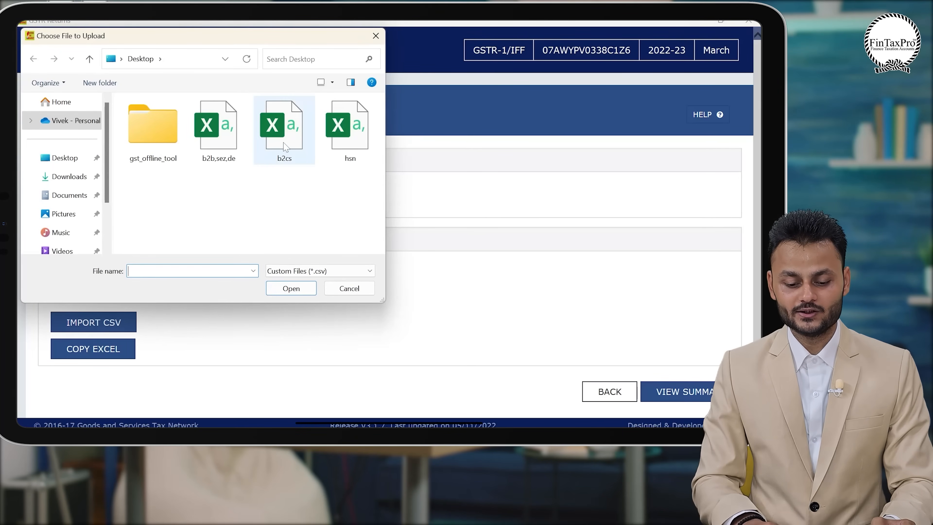
{"action": "double_click", "coordinate": [284, 143]}
{"action": "left_click", "coordinate": [421, 211]}
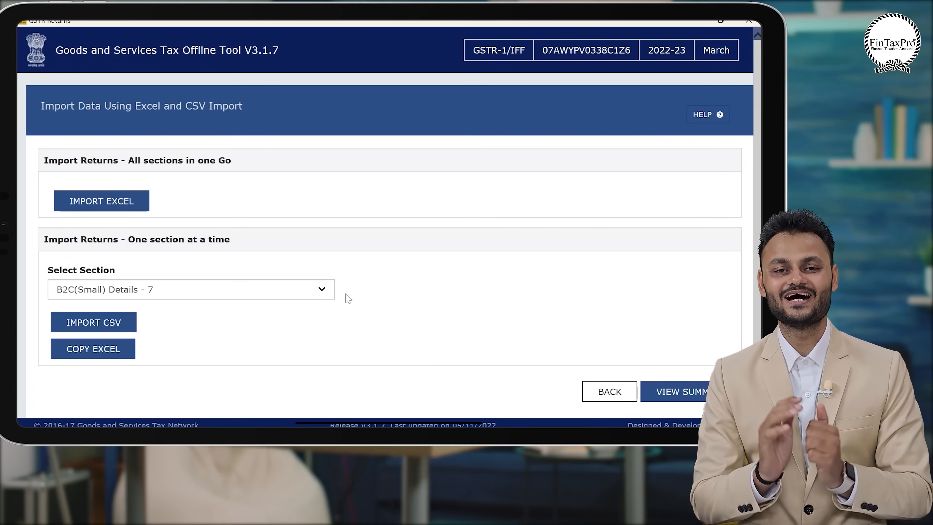
Import the hsn CSV file into the HSN-wise Summary of Outward Supplies - 12 section and save its data.
{"action": "left_click", "coordinate": [312, 294]}
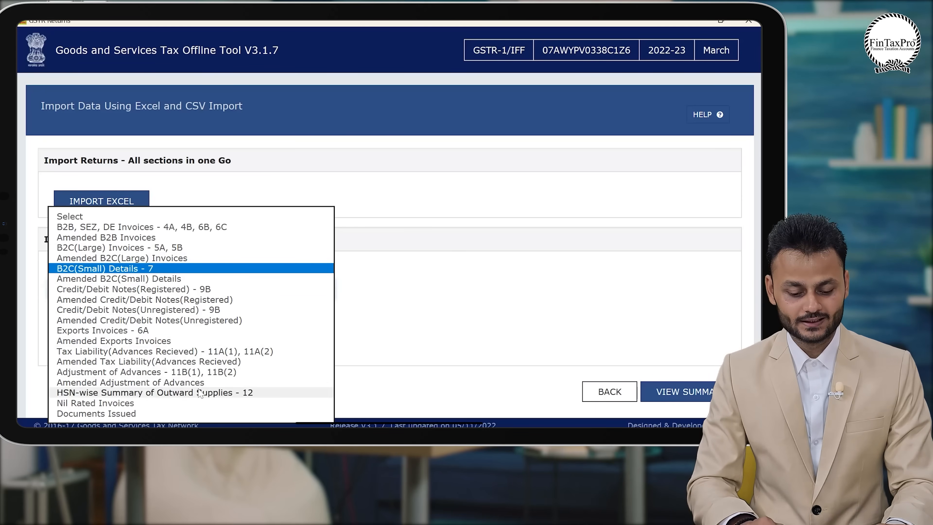
{"action": "left_click", "coordinate": [223, 392]}
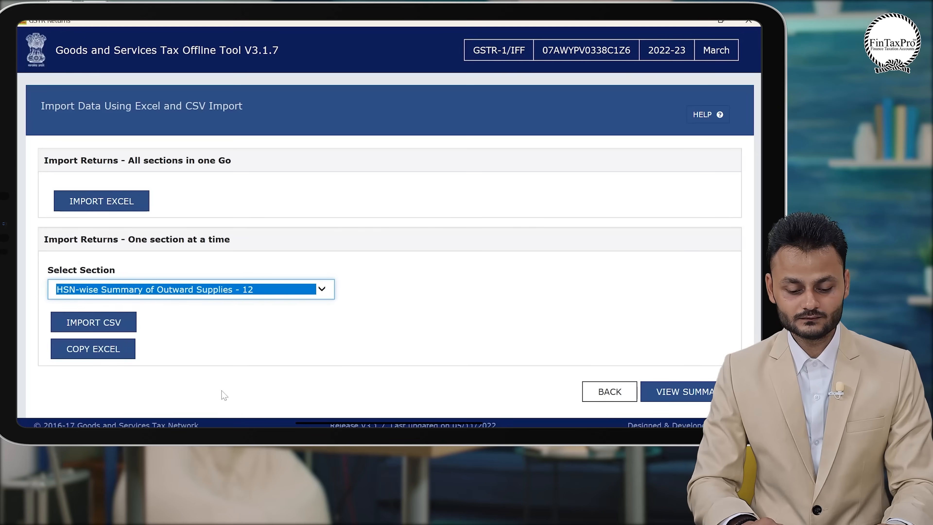
{"action": "left_click", "coordinate": [89, 321]}
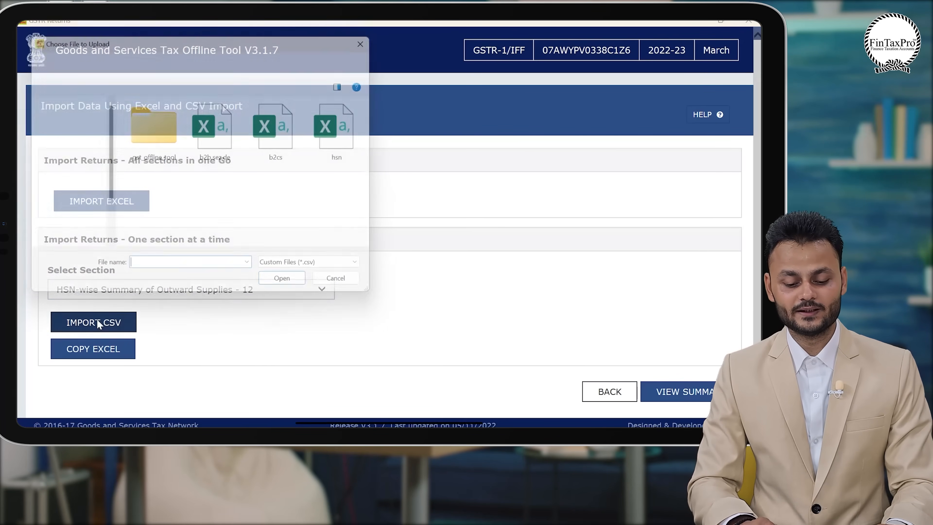
{"action": "double_click", "coordinate": [359, 140]}
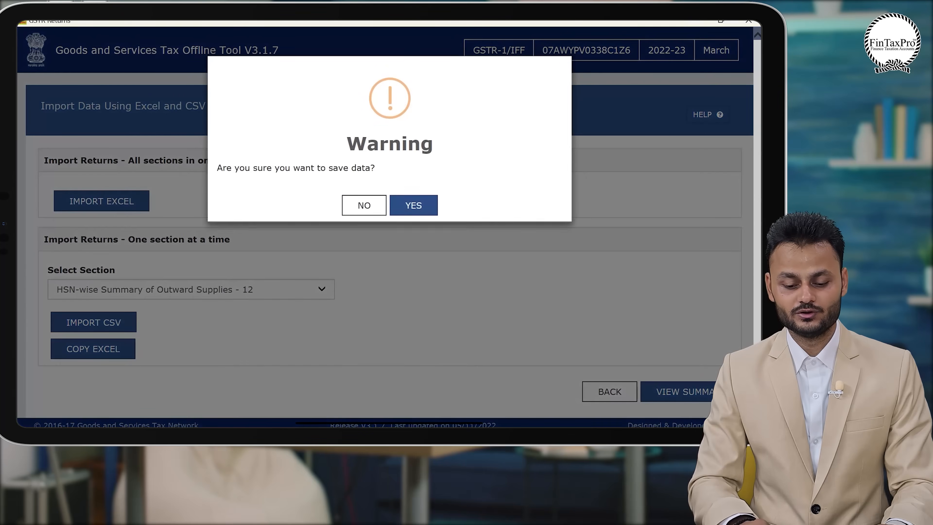
{"action": "left_click", "coordinate": [419, 213]}
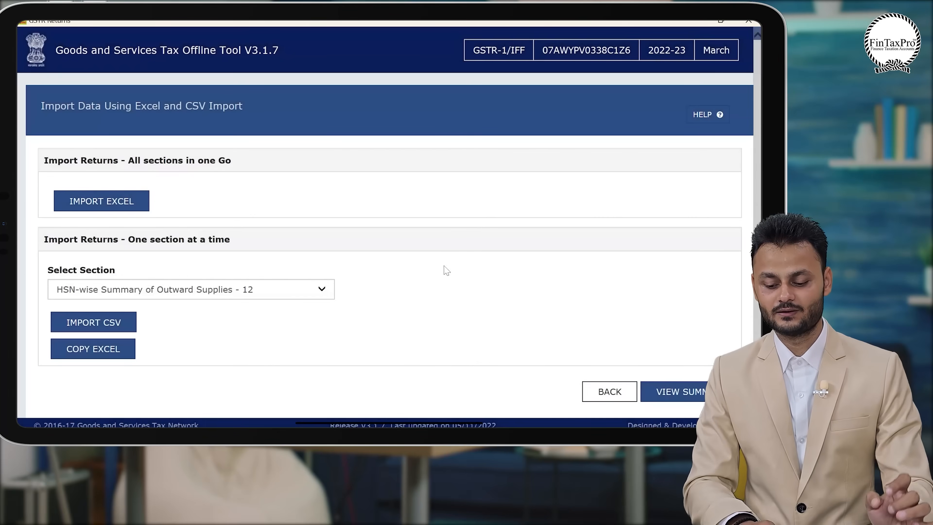
View the summary of the imported sections and open the Final Working_KITC-Mar 2023 workbook in Excel from the desktop.
{"action": "left_click", "coordinate": [674, 392]}
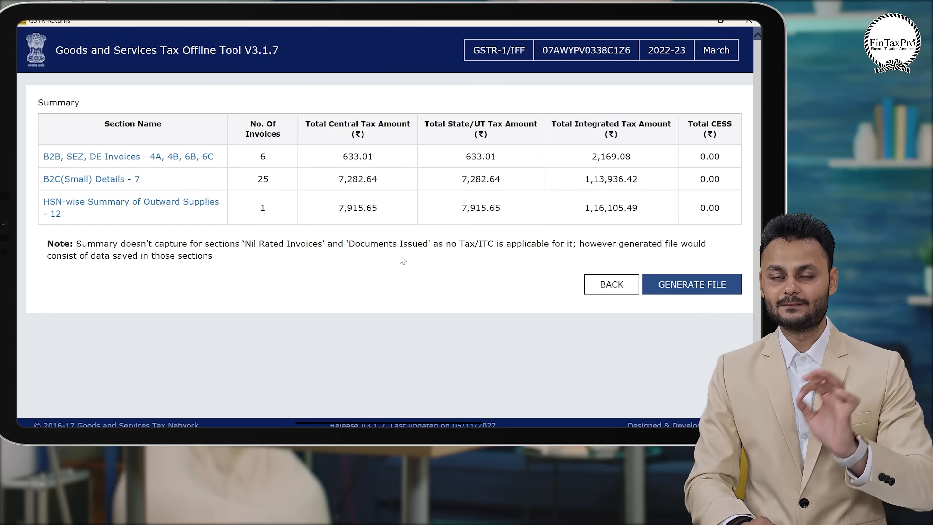
{"action": "key", "text": "alt+Tab"}
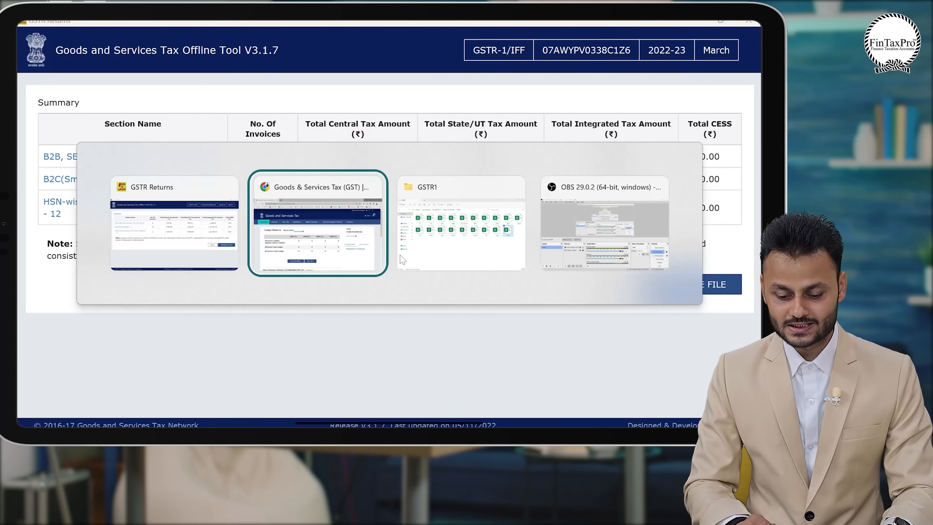
{"action": "key", "text": "alt+shift+Tab"}
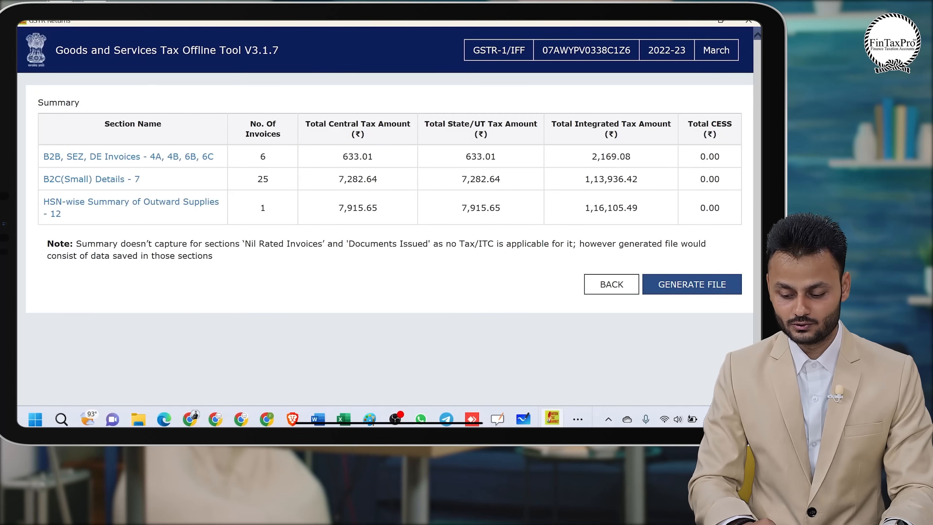
{"action": "key", "text": "super+d"}
{"action": "double_click", "coordinate": [37, 30]}
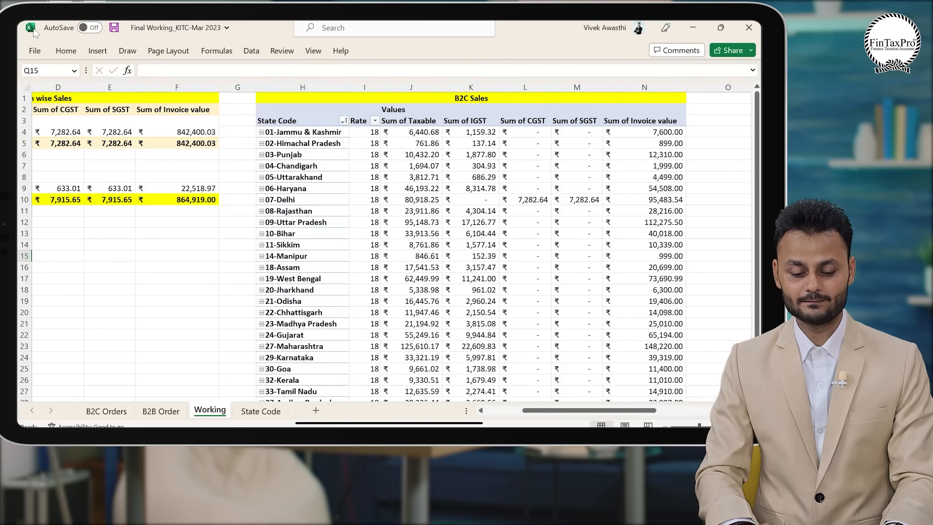
Compare the Platform wise Sales totals on the Working sheet with the tax amounts in the GST Offline Tool summary.
{"action": "left_click", "coordinate": [130, 142]}
{"action": "left_click", "coordinate": [137, 143]}
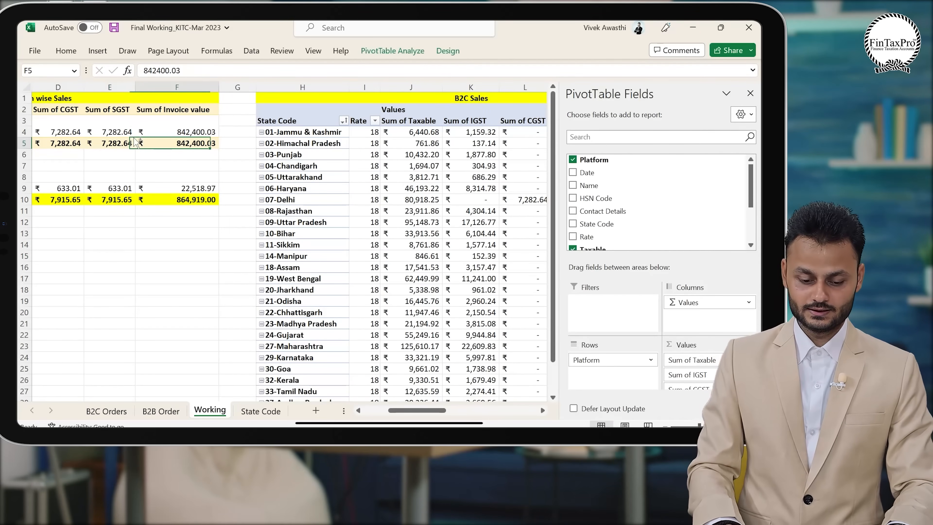
{"action": "key", "text": "Home"}
{"action": "key", "text": "Down"}
{"action": "key", "text": "Down"}
{"action": "key", "text": "Down"}
{"action": "key", "text": "Down"}
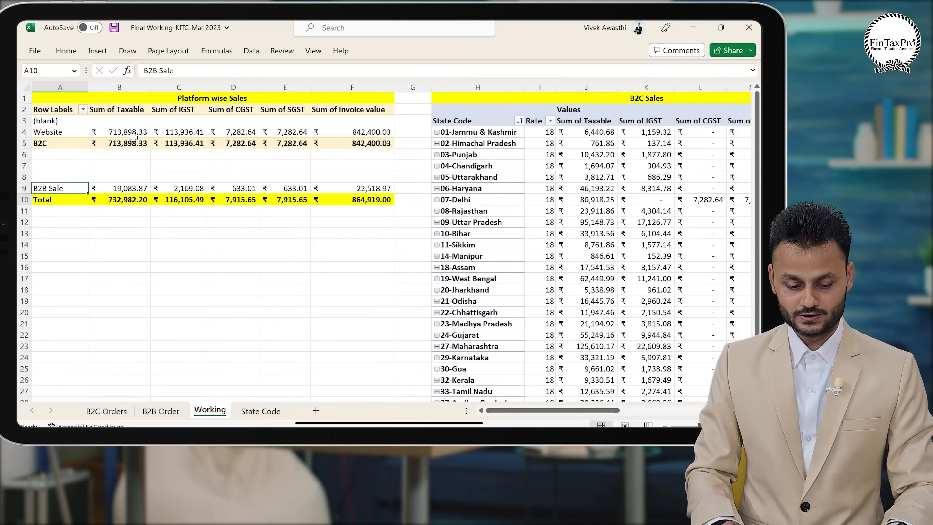
{"action": "key", "text": "Right"}
{"action": "key", "text": "alt+Tab"}
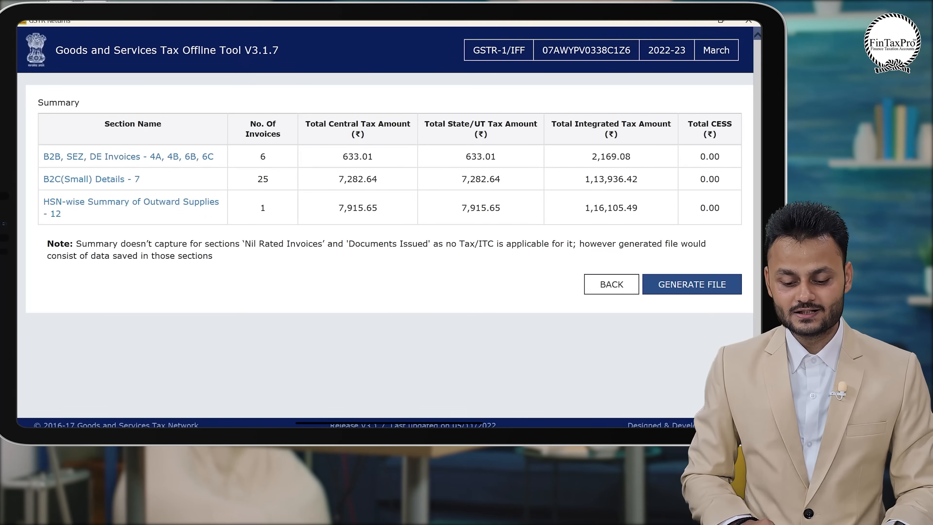
{"action": "key", "text": "alt+Tab"}
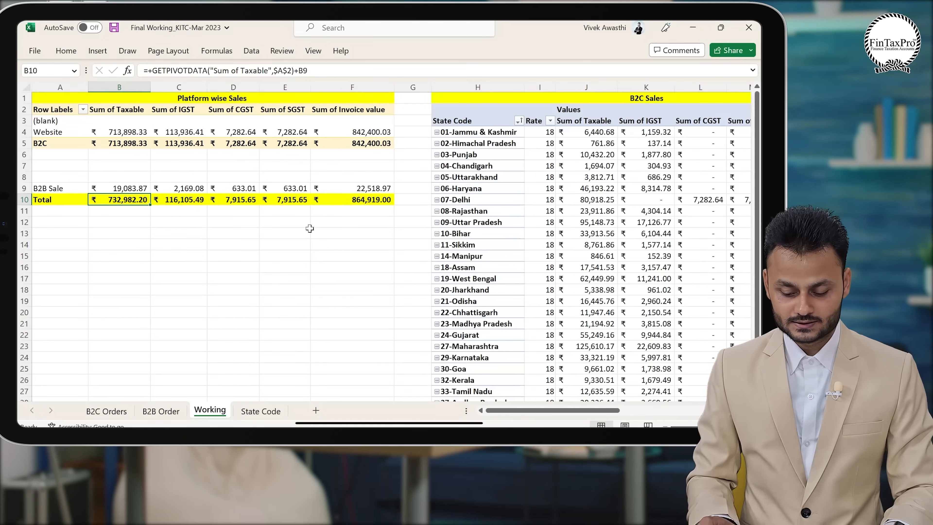
Compare the B2B Sale row's IGST, CGST and SGST on the Working sheet with the B2B section of the GST Offline Tool summary.
{"action": "key", "text": "Up"}
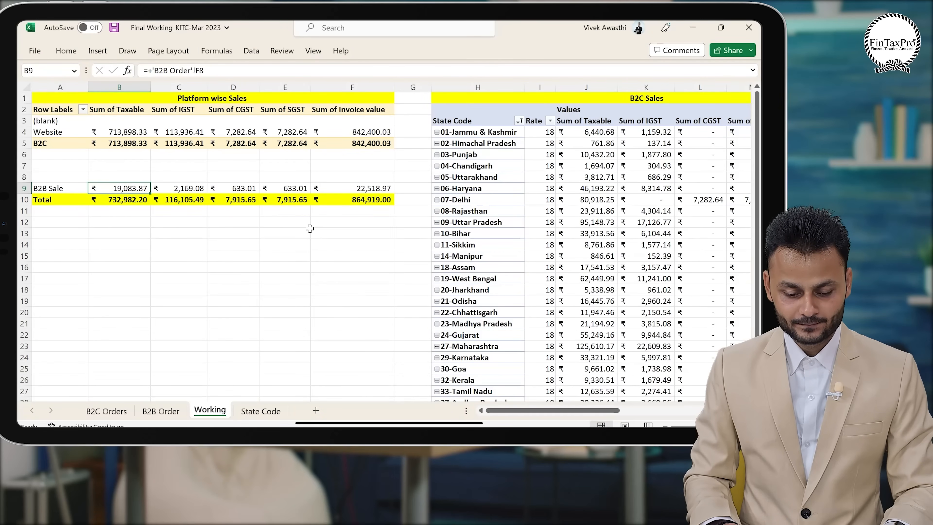
{"action": "key", "text": "Right"}
{"action": "key", "text": "Right"}
{"action": "key", "text": "Right"}
{"action": "key", "text": "Left"}
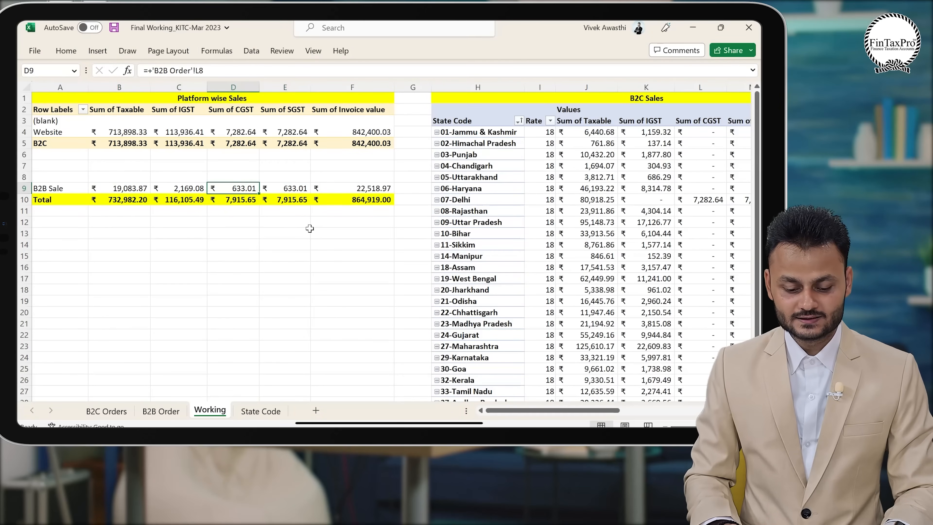
{"action": "key", "text": "alt+Tab"}
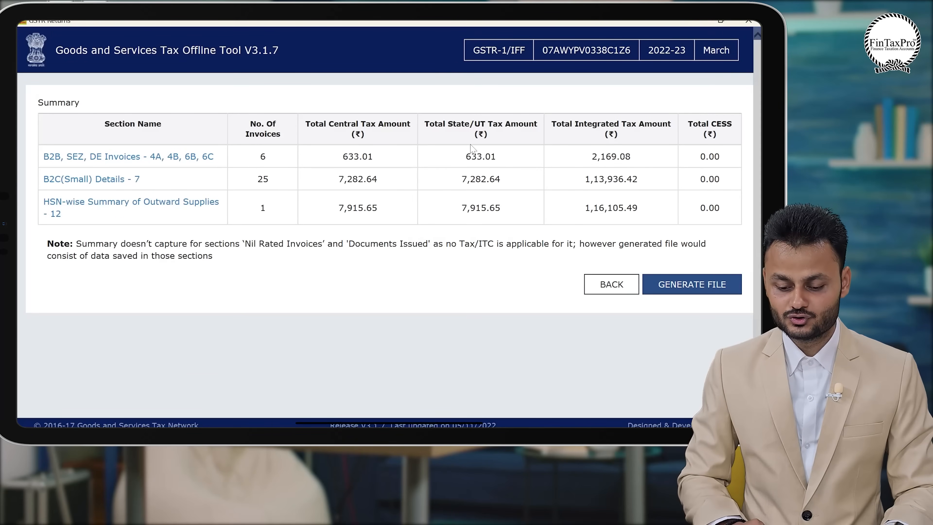
{"action": "key", "text": "alt+Tab"}
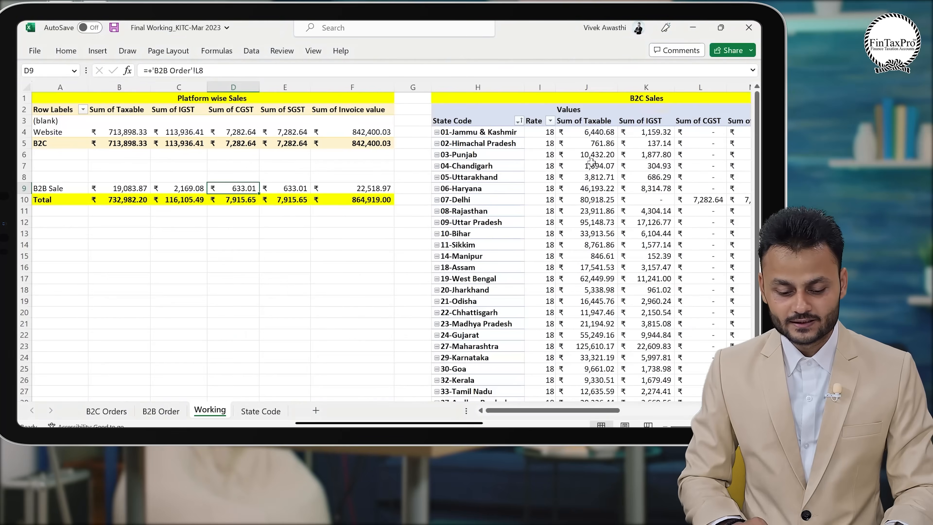
{"action": "left_click", "coordinate": [193, 187]}
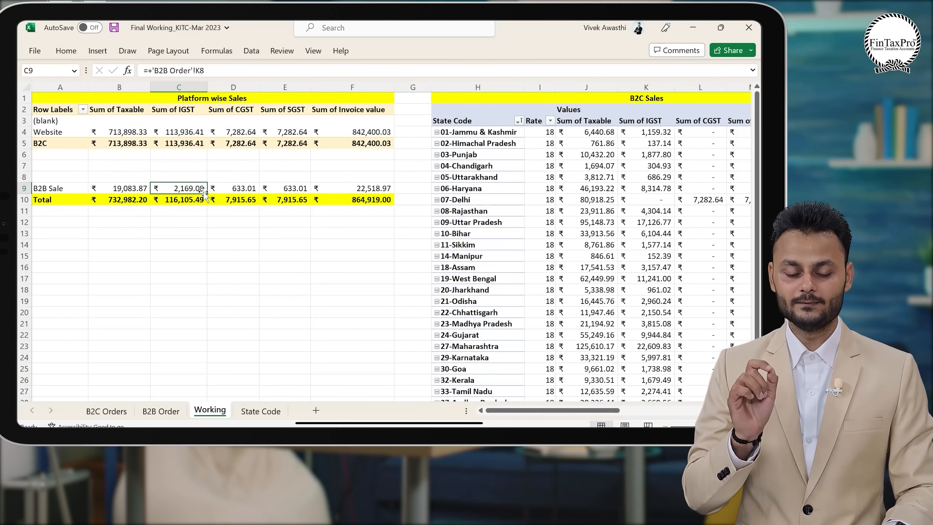
{"action": "key", "text": "alt+Tab"}
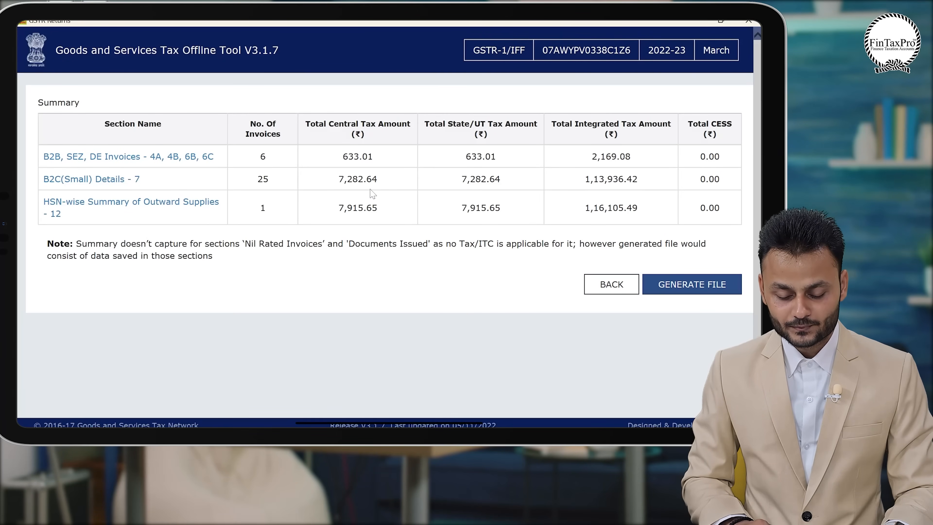
Compare the Website B2C tax amounts on the Working sheet with the B2C(Small) Details - 7 row in the GST Offline Tool summary.
{"action": "key", "text": "alt+Tab"}
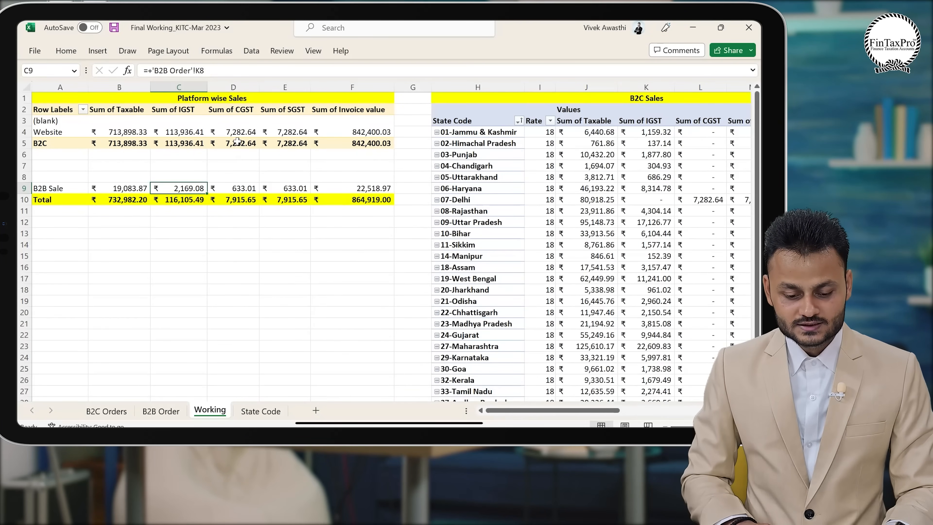
{"action": "left_click", "coordinate": [244, 131]}
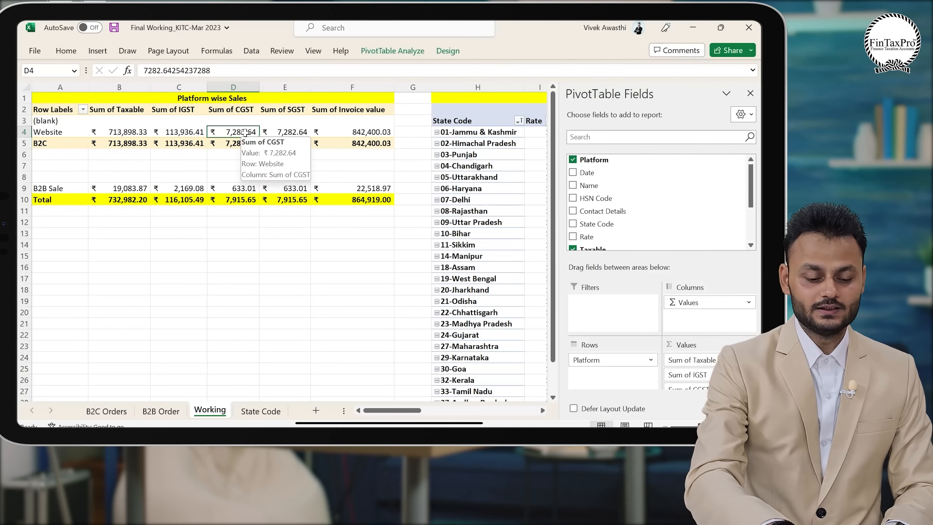
{"action": "scroll", "coordinate": [245, 132], "scroll_direction": "up", "scroll_amount": 2}
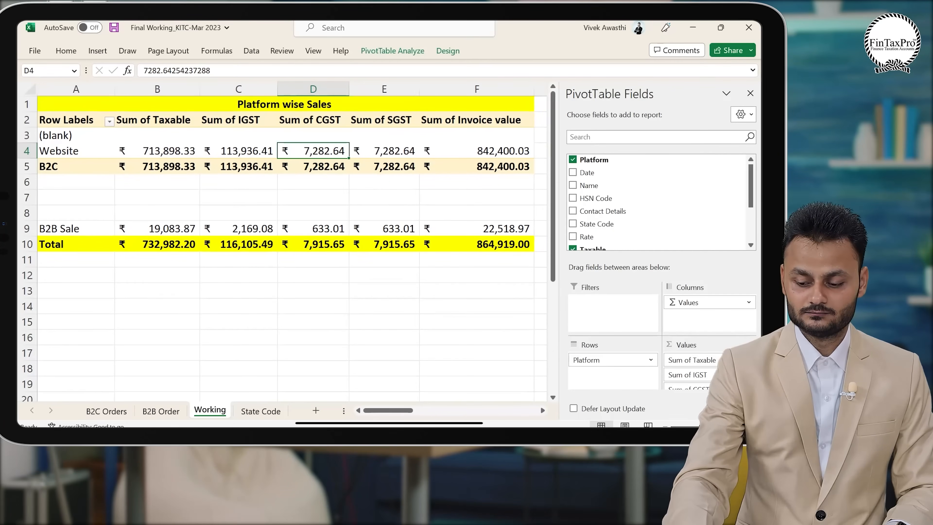
{"action": "left_click", "coordinate": [750, 93]}
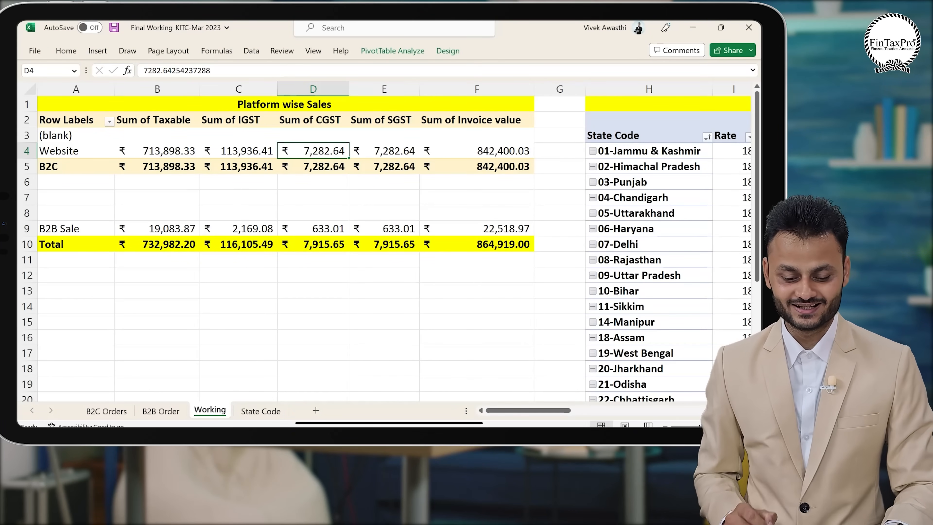
{"action": "key", "text": "alt+Tab"}
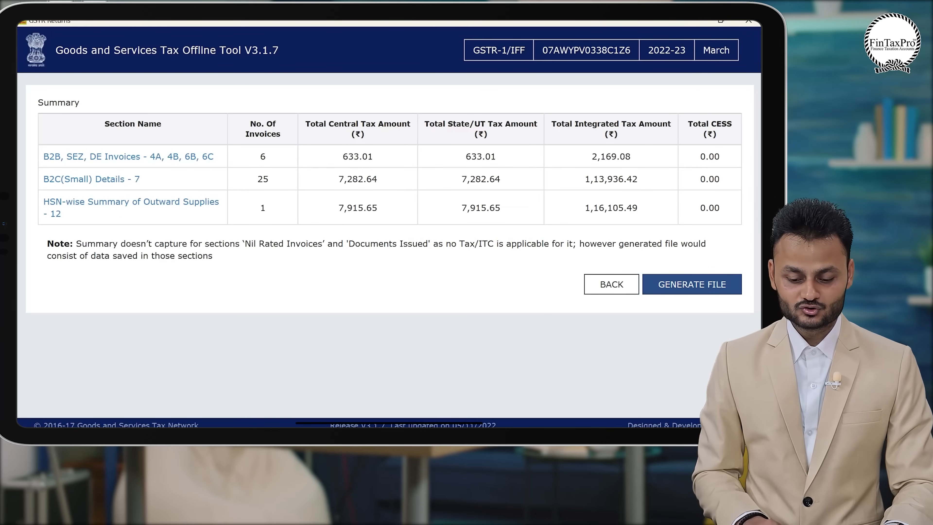
Compare the HSN Summary totals for CGST, SGST and IGST on the Working sheet with the tool's HSN-wise Summary of Outward Supplies - 12 row.
{"action": "key", "text": "alt+Tab"}
{"action": "key", "text": "Right"}
{"action": "key", "text": "Right"}
{"action": "key", "text": "Right"}
{"action": "key", "text": "Right"}
{"action": "key", "text": "Right"}
{"action": "key", "text": "Right"}
{"action": "key", "text": "Right"}
{"action": "key", "text": "Right"}
{"action": "key", "text": "Right"}
{"action": "key", "text": "Right"}
{"action": "key", "text": "Right"}
{"action": "key", "text": "Right"}
{"action": "key", "text": "Right"}
{"action": "key", "text": "Right"}
{"action": "key", "text": "Right"}
{"action": "key", "text": "Right"}
{"action": "key", "text": "Right"}
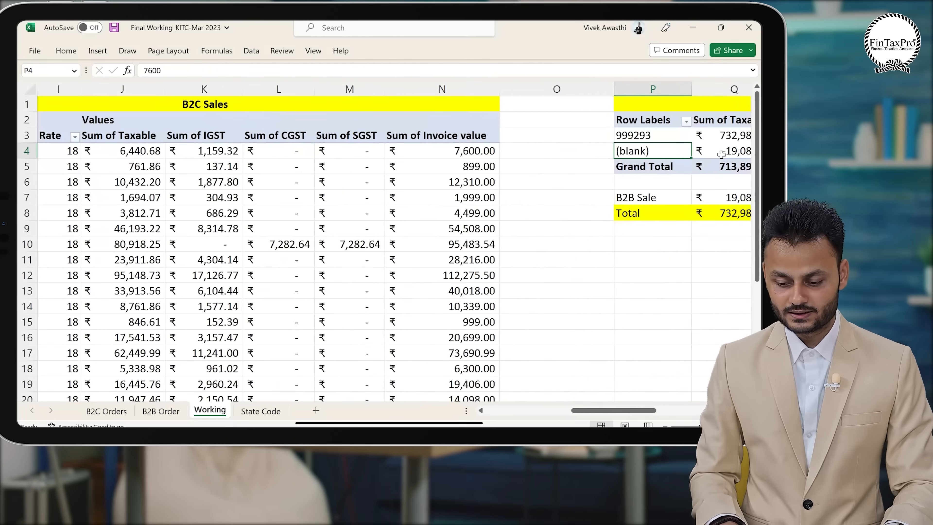
{"action": "key", "text": "Down"}
{"action": "key", "text": "Down"}
{"action": "key", "text": "Down"}
{"action": "key", "text": "Down"}
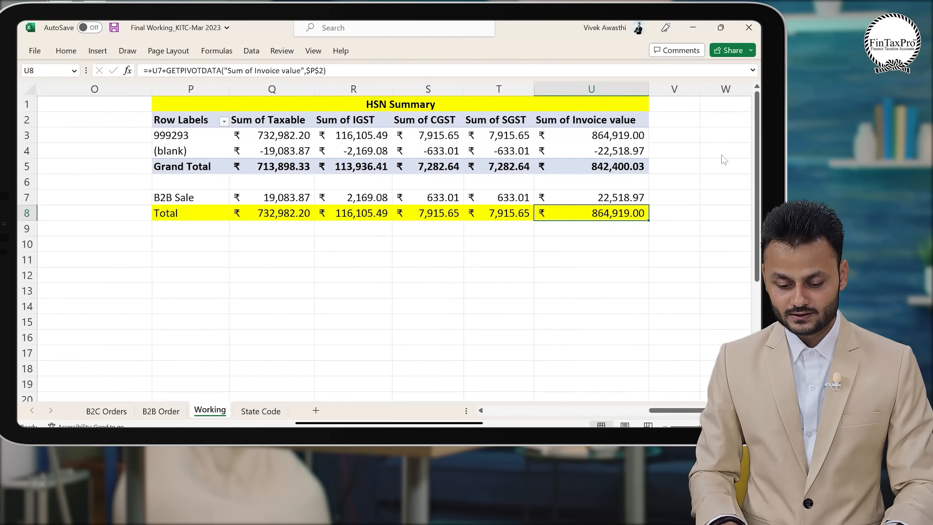
{"action": "key", "text": "alt+Tab"}
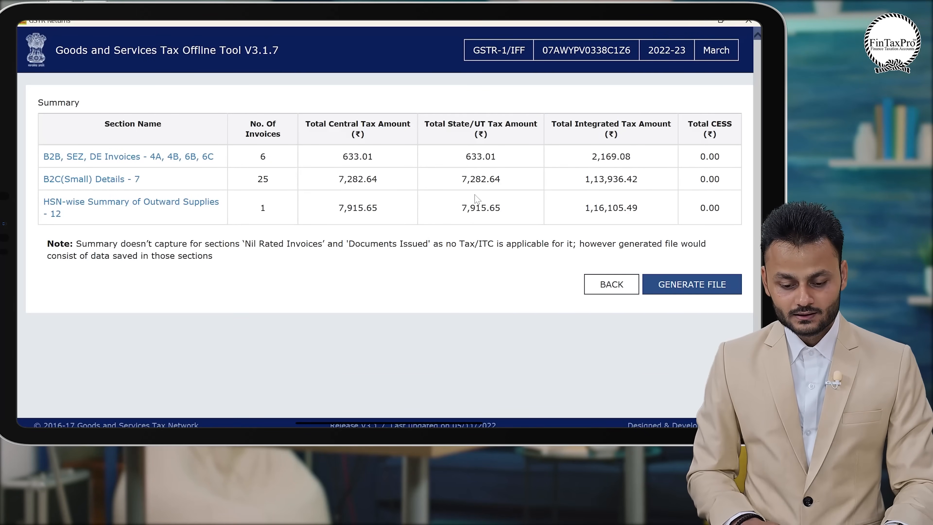
{"action": "key", "text": "alt+Tab"}
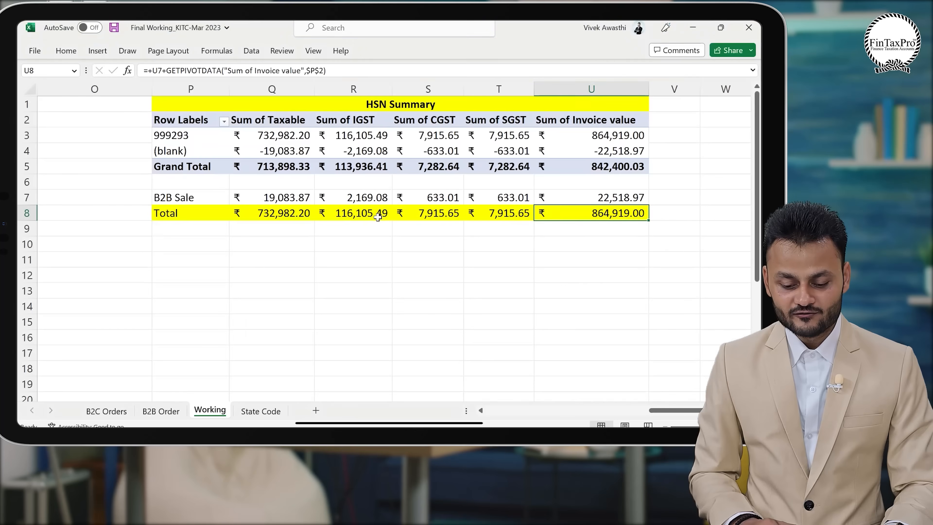
{"action": "left_click", "coordinate": [443, 213]}
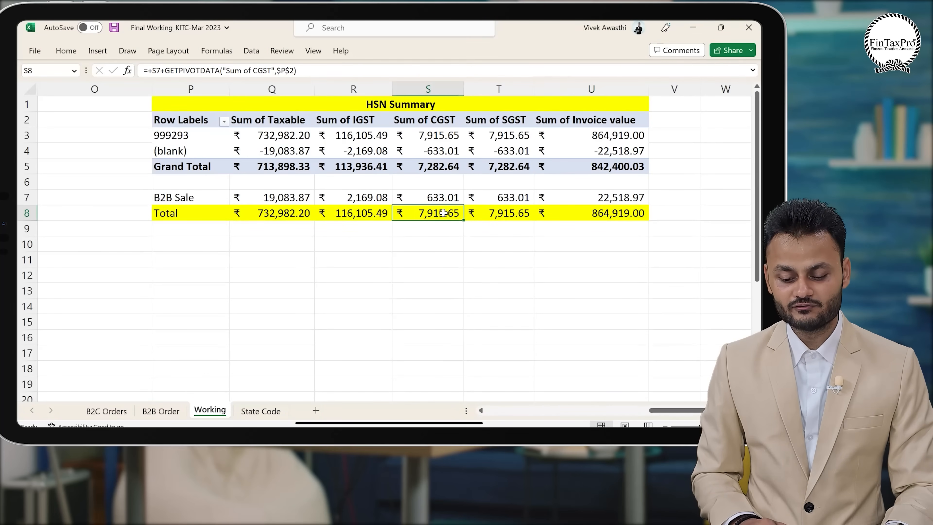
{"action": "left_click", "coordinate": [486, 215]}
{"action": "key", "text": "alt+Tab"}
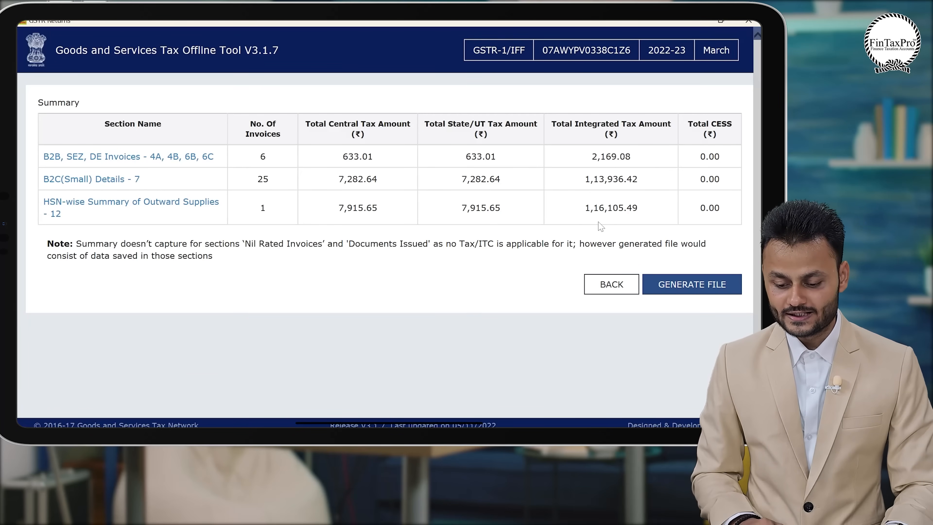
{"action": "key", "text": "alt+Tab"}
{"action": "left_click", "coordinate": [370, 214]}
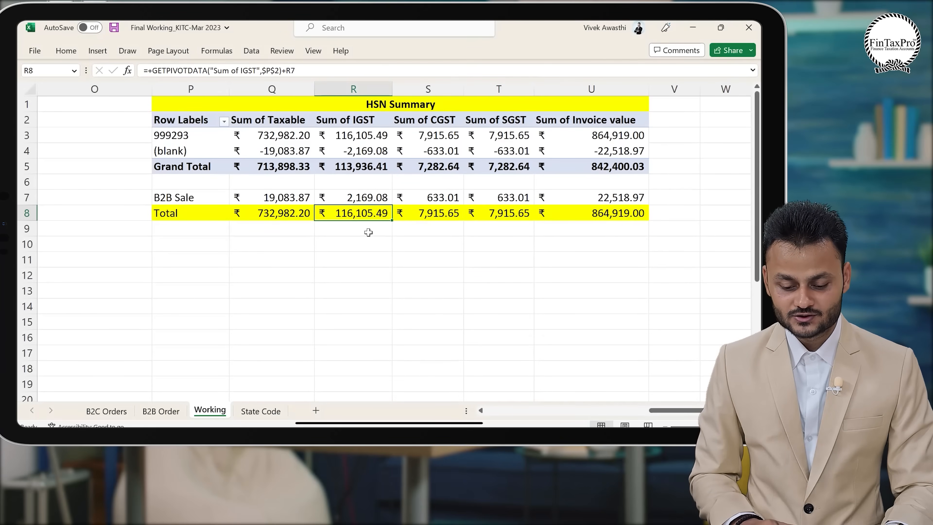
{"action": "key", "text": "alt+Tab"}
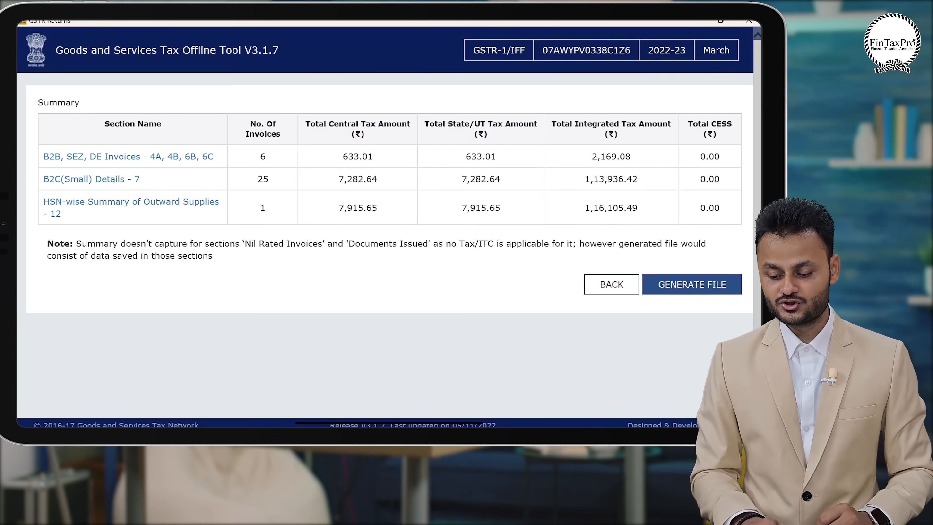
Generate the GSTR-1 return file from the summary and save the JSON file to the Desktop under its suggested name.
{"action": "left_click", "coordinate": [704, 290]}
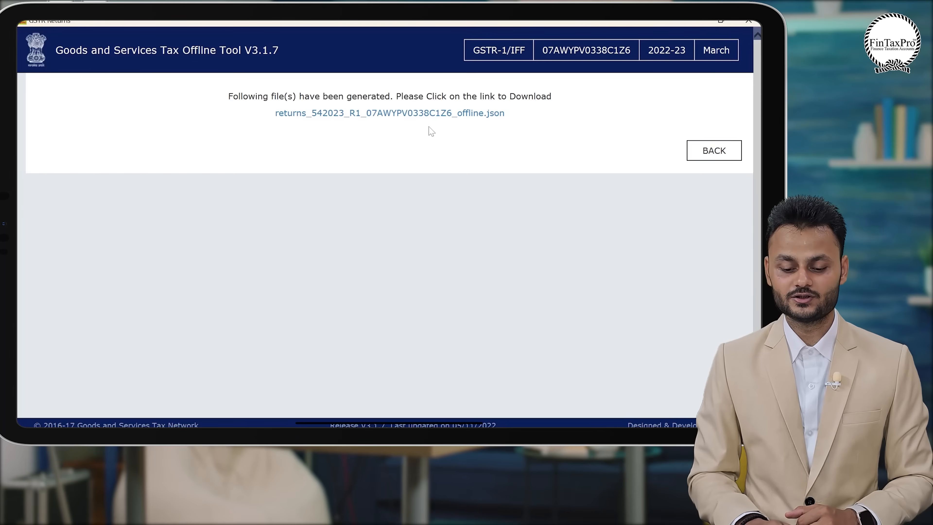
{"action": "left_click", "coordinate": [423, 114]}
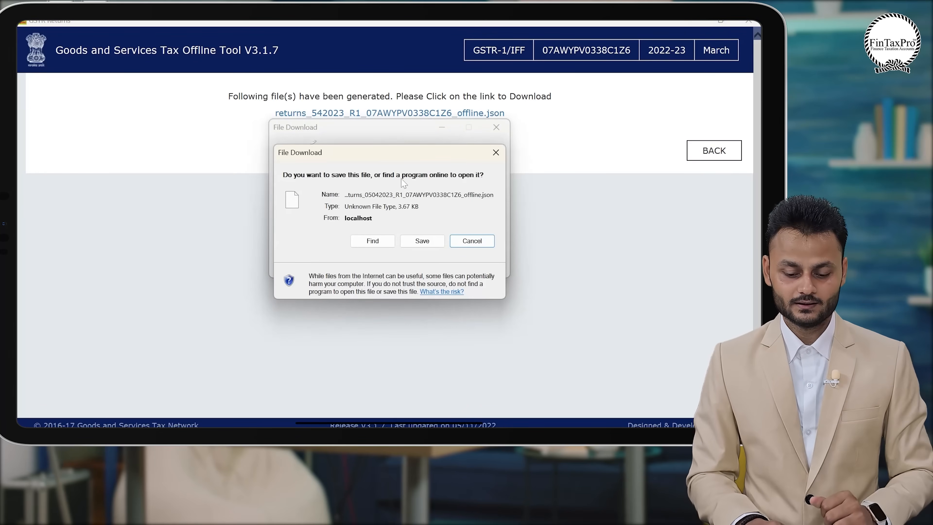
{"action": "left_click", "coordinate": [423, 241]}
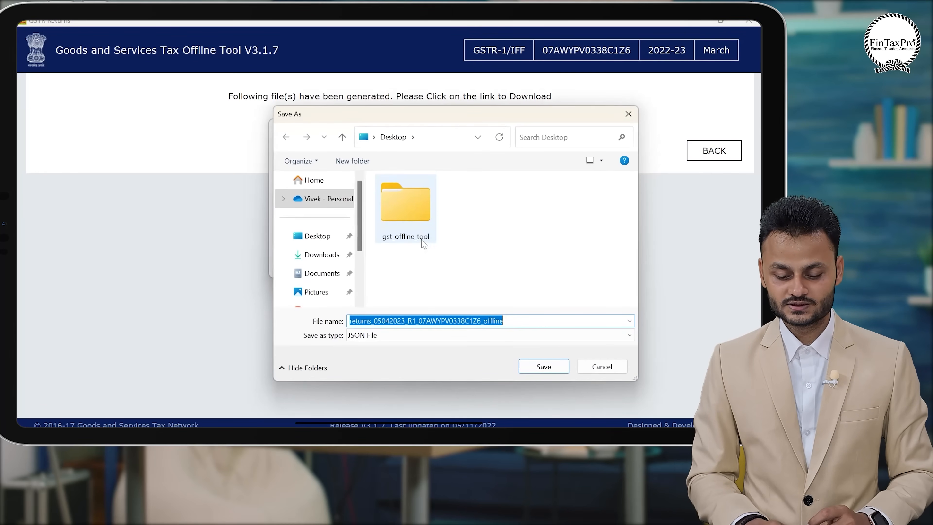
{"action": "left_click", "coordinate": [543, 367]}
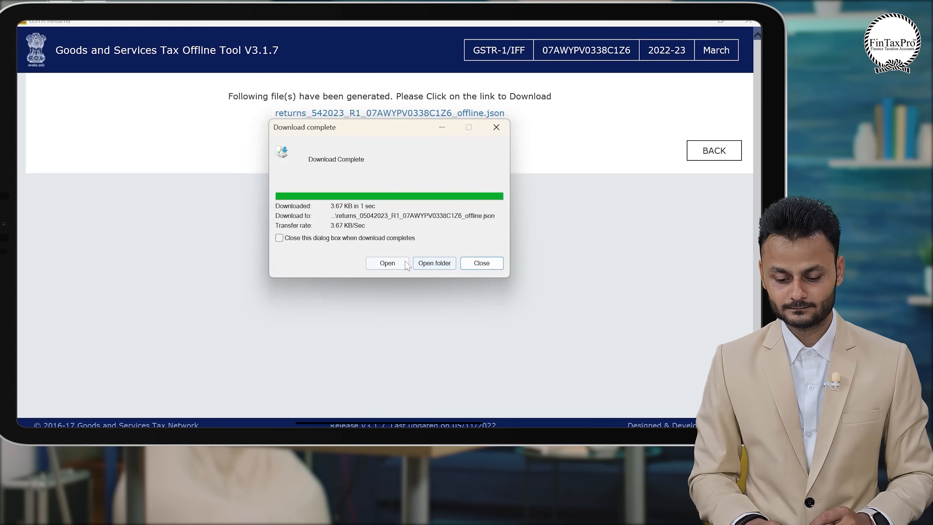
{"action": "left_click", "coordinate": [387, 263]}
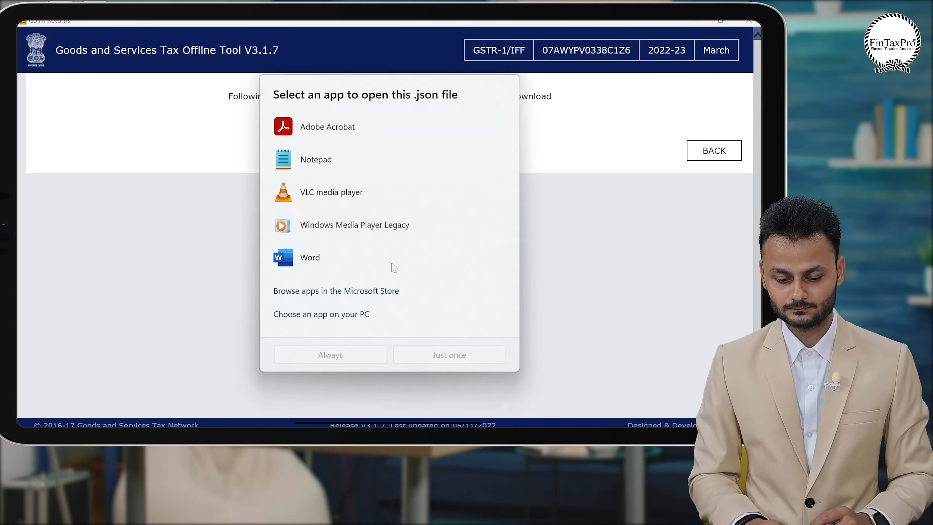
{"action": "left_click", "coordinate": [574, 368]}
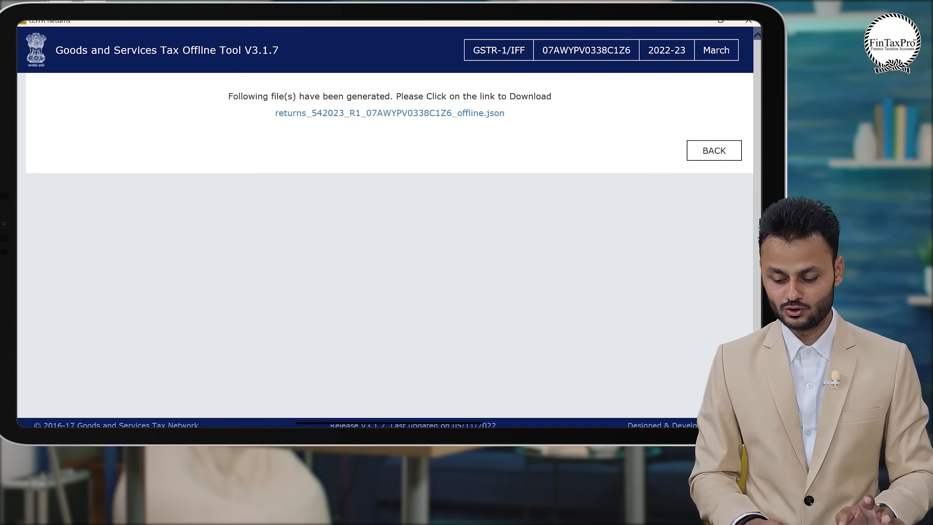
Show the desktop, refresh it and locate the saved returns JSON file.
{"action": "key", "text": "super+d"}
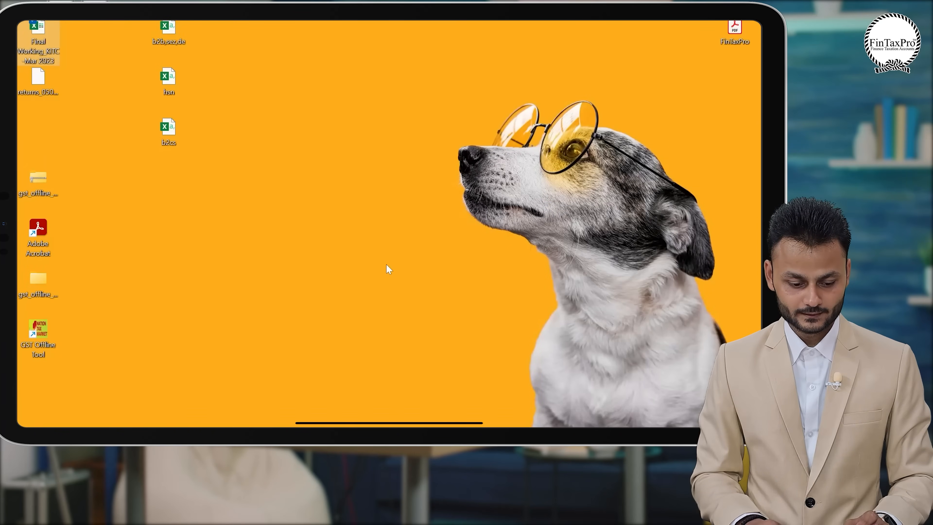
{"action": "right_click", "coordinate": [330, 234]}
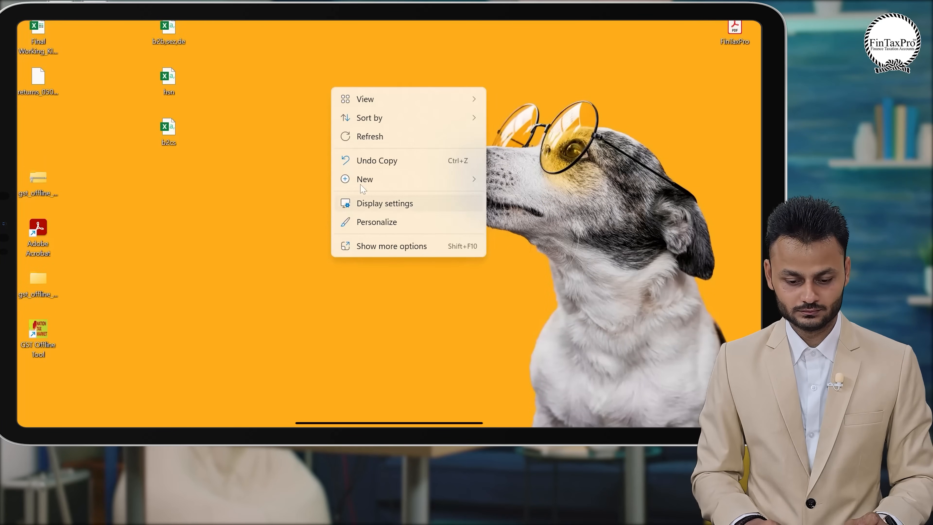
{"action": "left_click", "coordinate": [383, 144]}
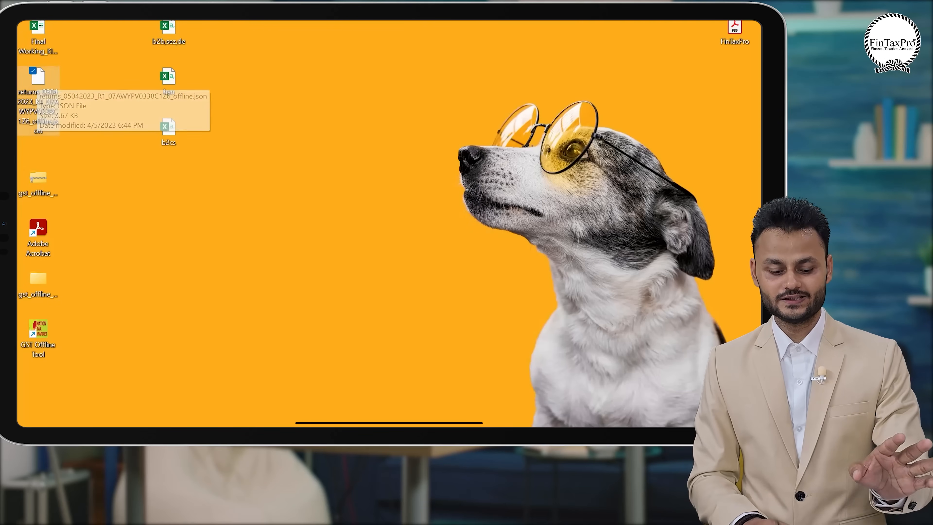
Switch to the GST portal in Chrome and open the File Returns page from the dashboard.
{"action": "mouse_move", "coordinate": [228, 404]}
{"action": "left_click", "coordinate": [190, 418]}
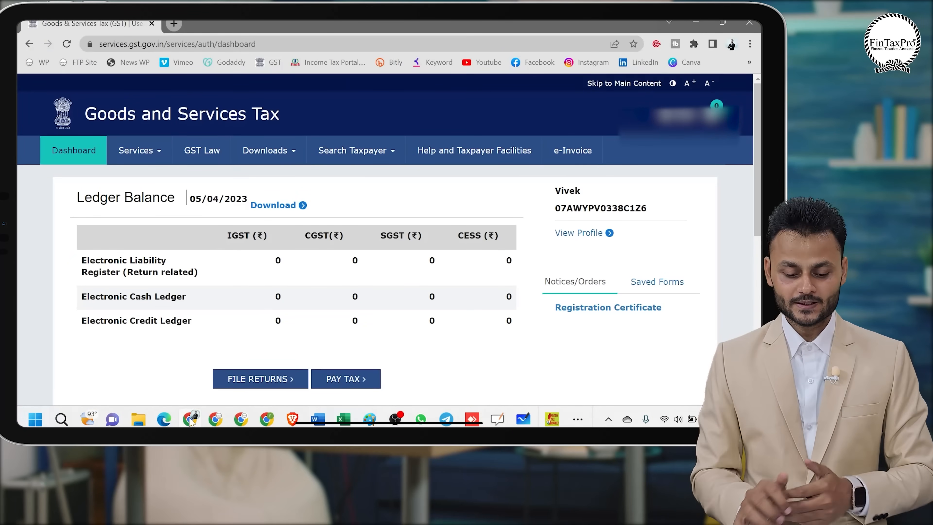
{"action": "left_click", "coordinate": [276, 378]}
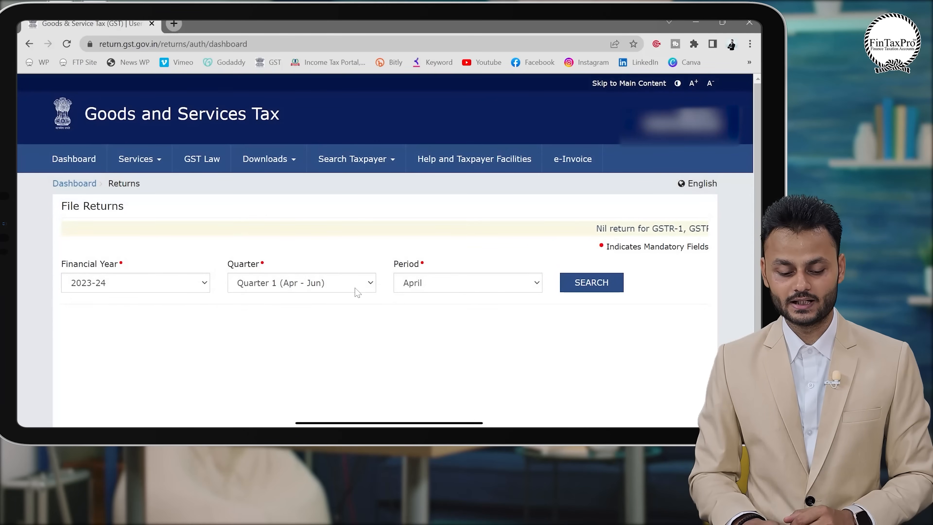
Search returns for financial year 2022-23, Quarter 4 (Jan - Mar), period March, and open the offline preparation page for GSTR1.
{"action": "left_click", "coordinate": [357, 290]}
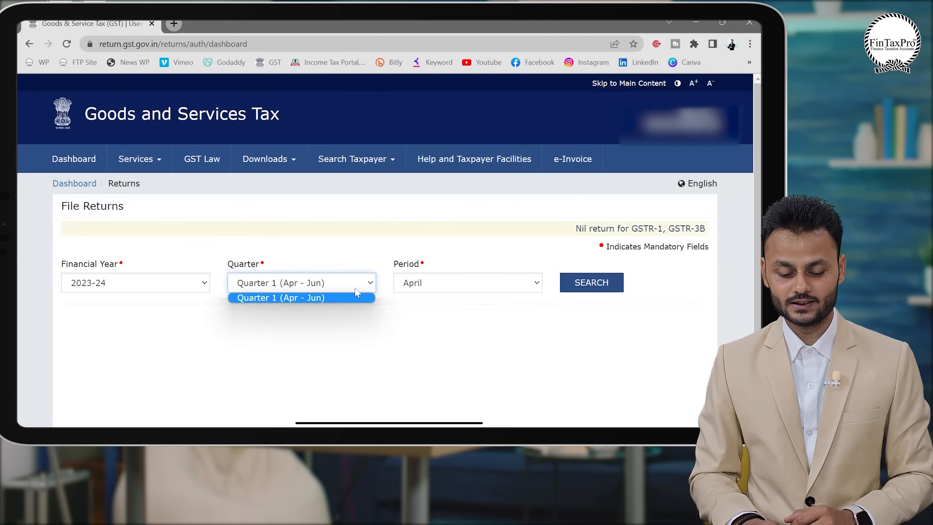
{"action": "left_click", "coordinate": [182, 288]}
{"action": "left_click", "coordinate": [168, 308]}
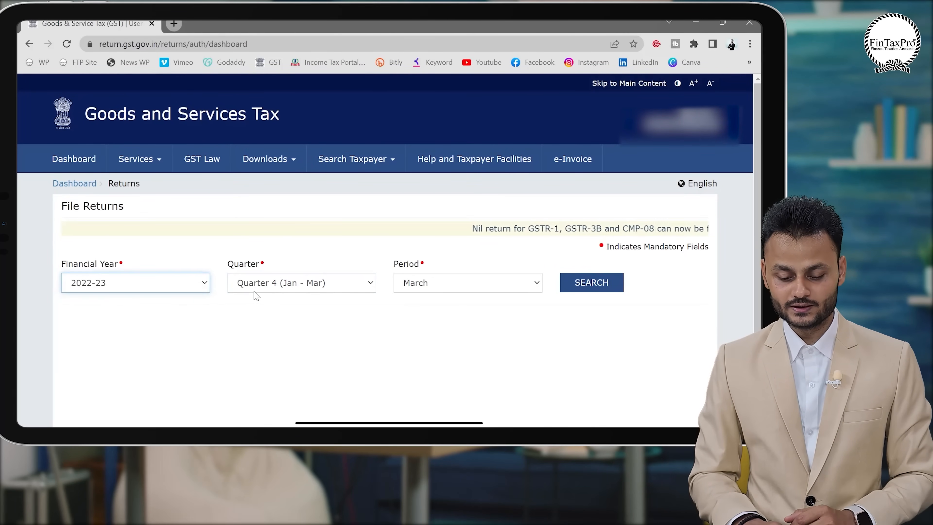
{"action": "left_click", "coordinate": [595, 283]}
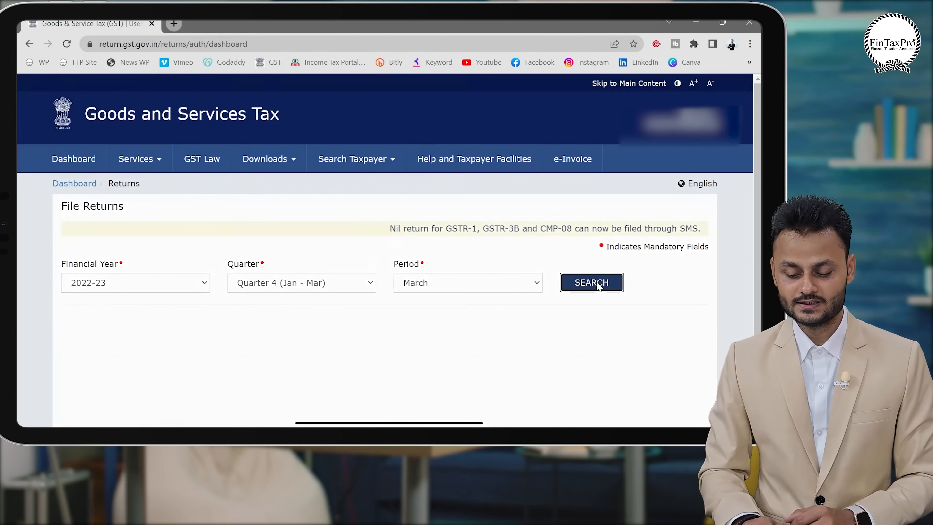
{"action": "scroll", "coordinate": [433, 323], "scroll_direction": "down", "scroll_amount": 4}
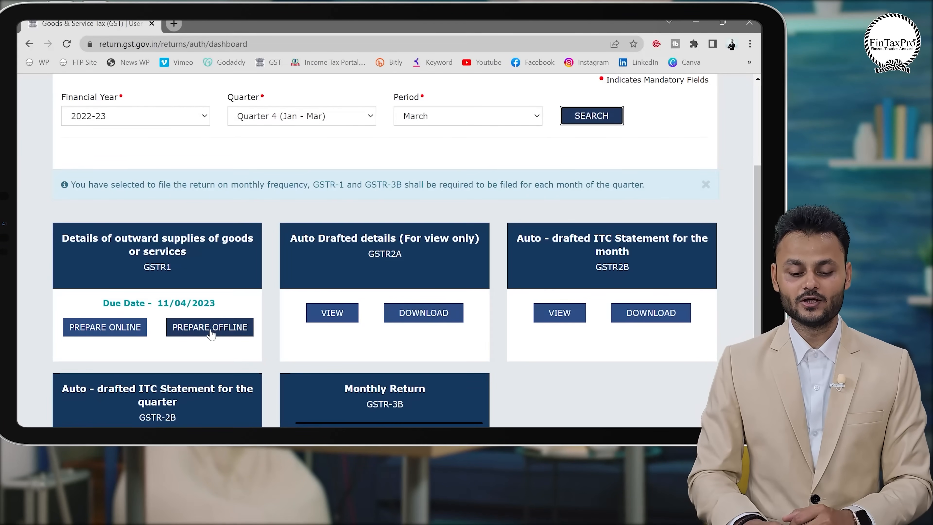
{"action": "left_click", "coordinate": [210, 327]}
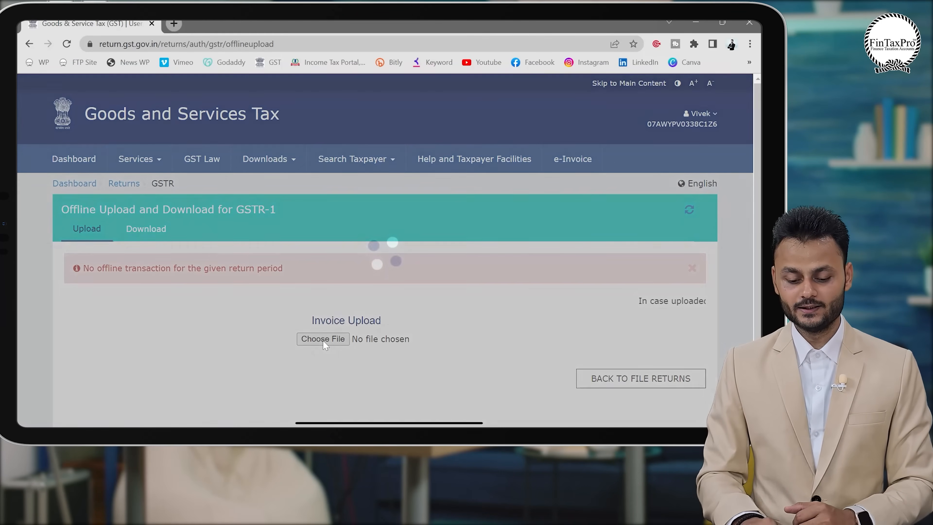
Upload the saved returns JSON file from the Desktop as the GSTR-1 invoice file and refresh its processing status.
{"action": "left_click", "coordinate": [330, 339]}
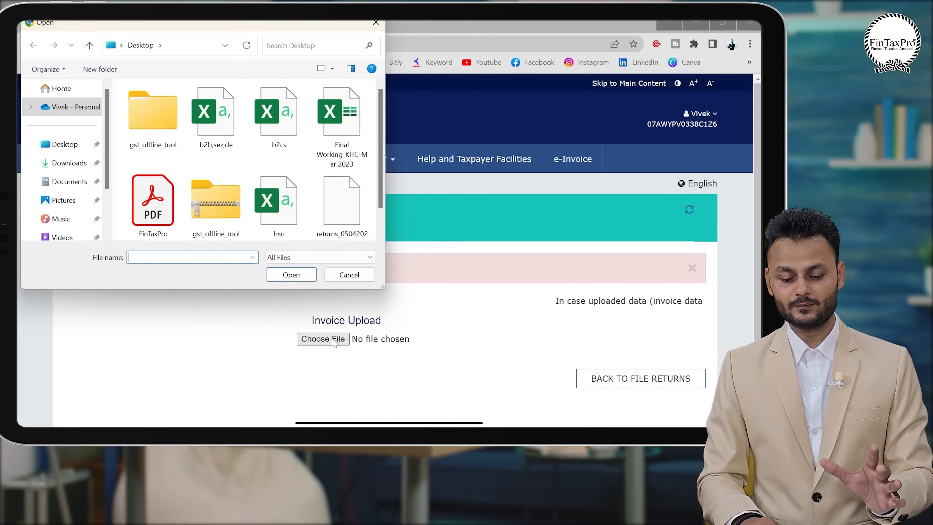
{"action": "scroll", "coordinate": [275, 180], "scroll_direction": "down", "scroll_amount": 1}
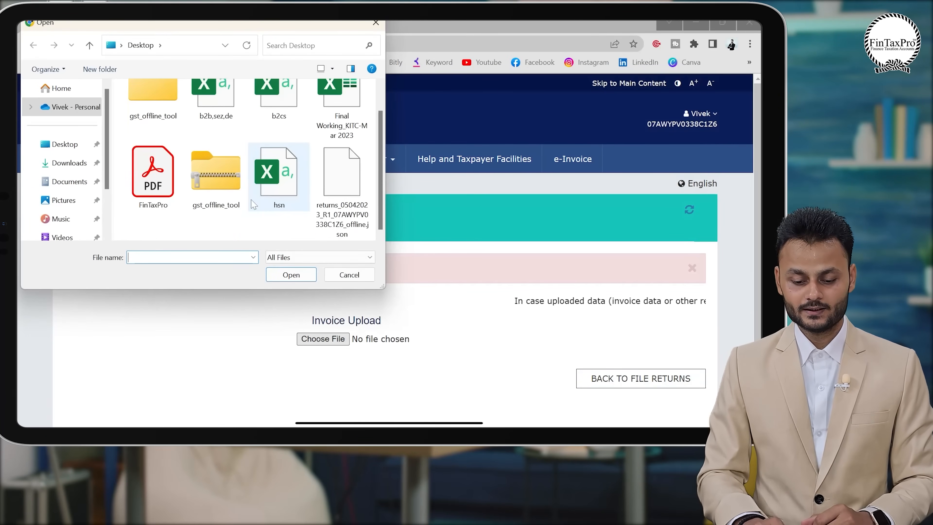
{"action": "double_click", "coordinate": [345, 198]}
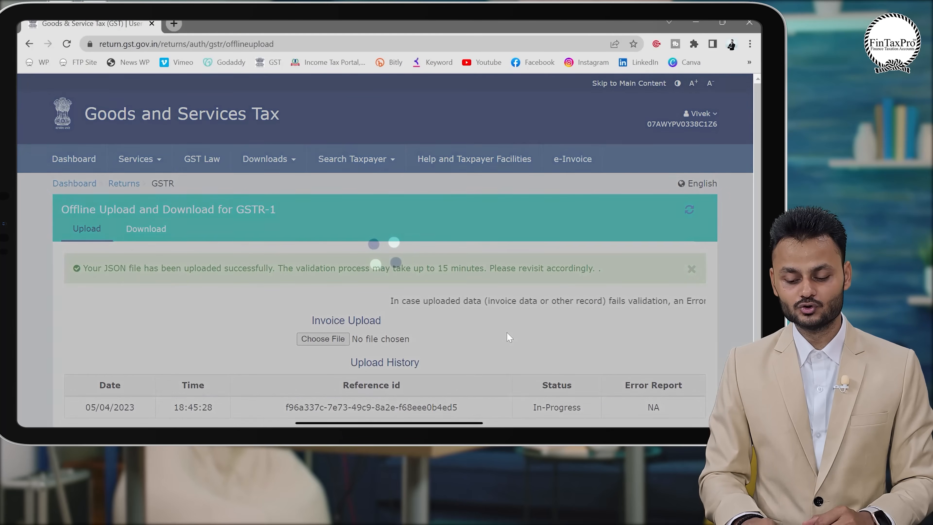
{"action": "scroll", "coordinate": [509, 336], "scroll_direction": "down", "scroll_amount": 3}
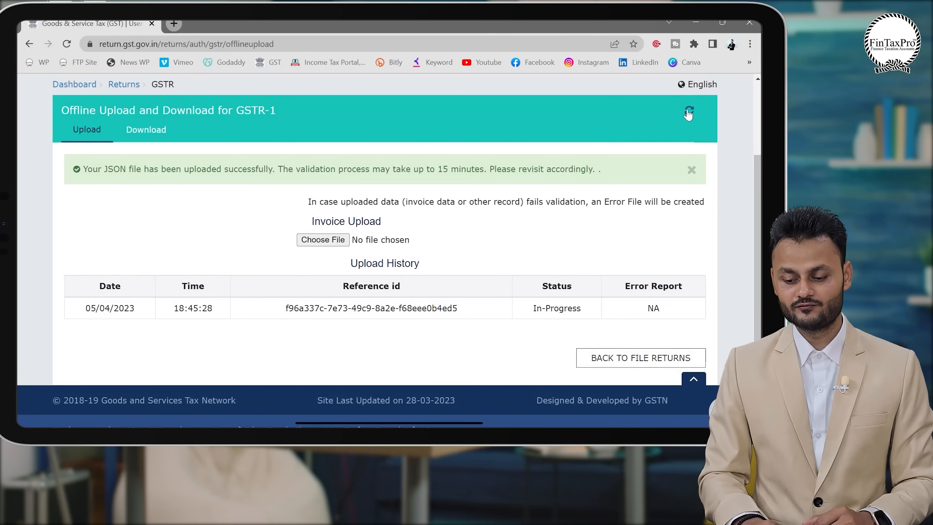
{"action": "left_click", "coordinate": [687, 111]}
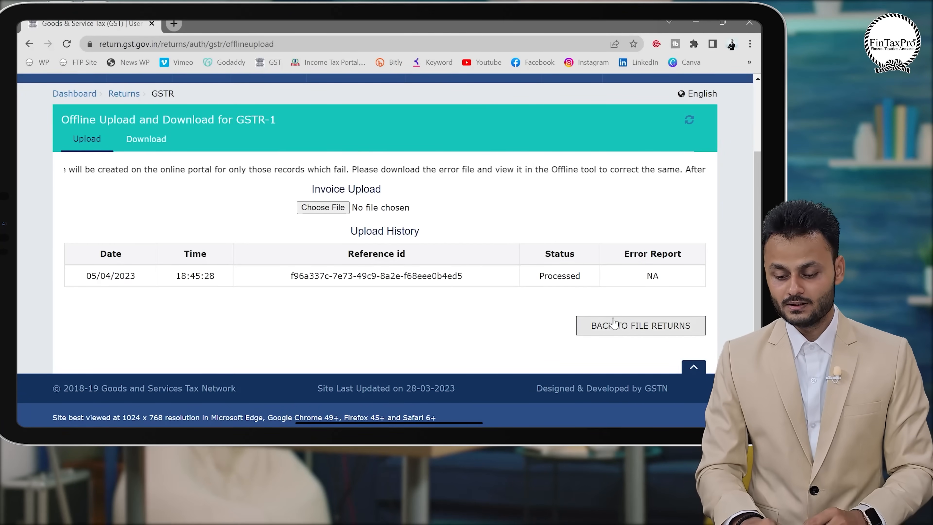
Return to File Returns, search financial year 2022-23, Quarter 4 (Jan - Mar), period March, and open the online preparation page for GSTR1.
{"action": "left_click", "coordinate": [620, 326]}
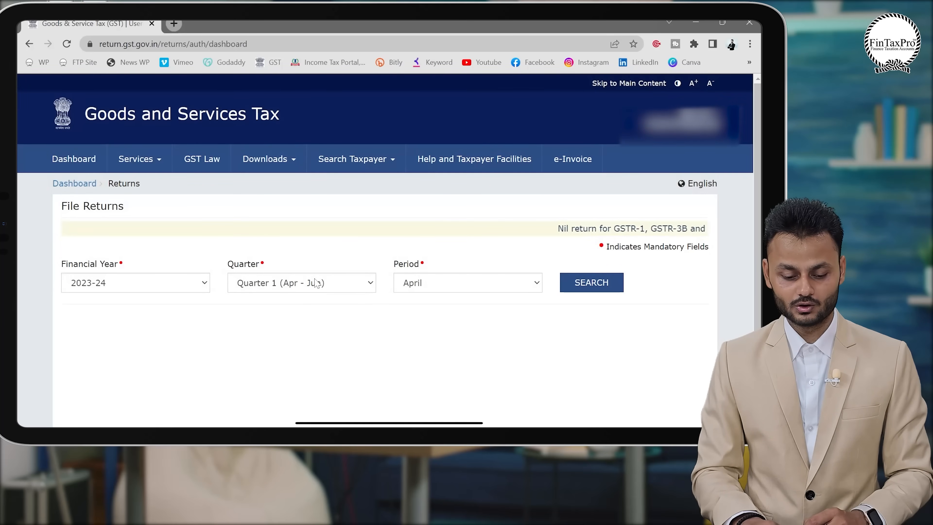
{"action": "left_click", "coordinate": [177, 284]}
{"action": "left_click", "coordinate": [162, 308]}
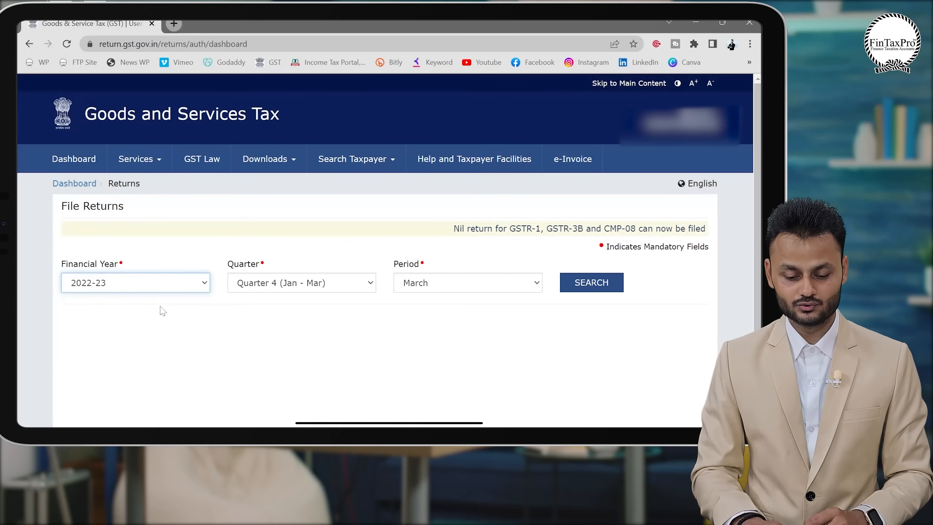
{"action": "left_click", "coordinate": [597, 288]}
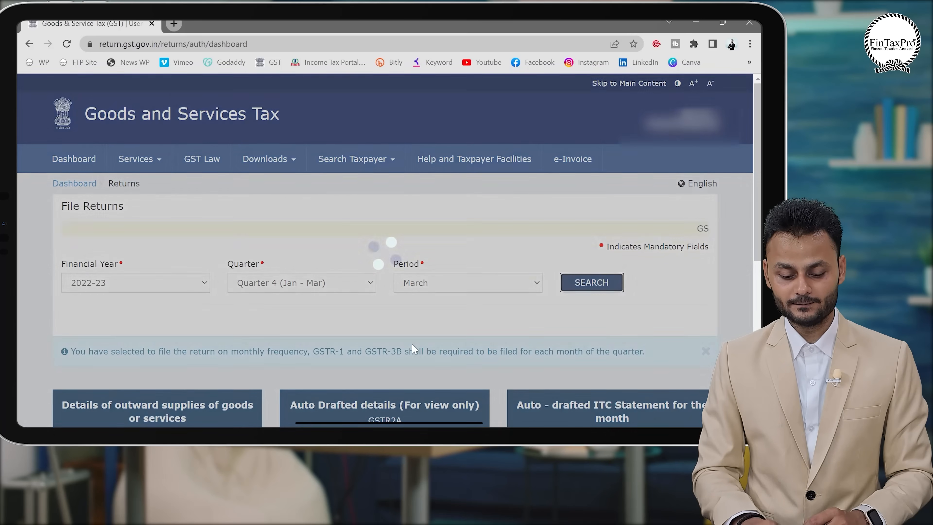
{"action": "scroll", "coordinate": [414, 347], "scroll_direction": "down", "scroll_amount": 5}
{"action": "left_click", "coordinate": [105, 308]}
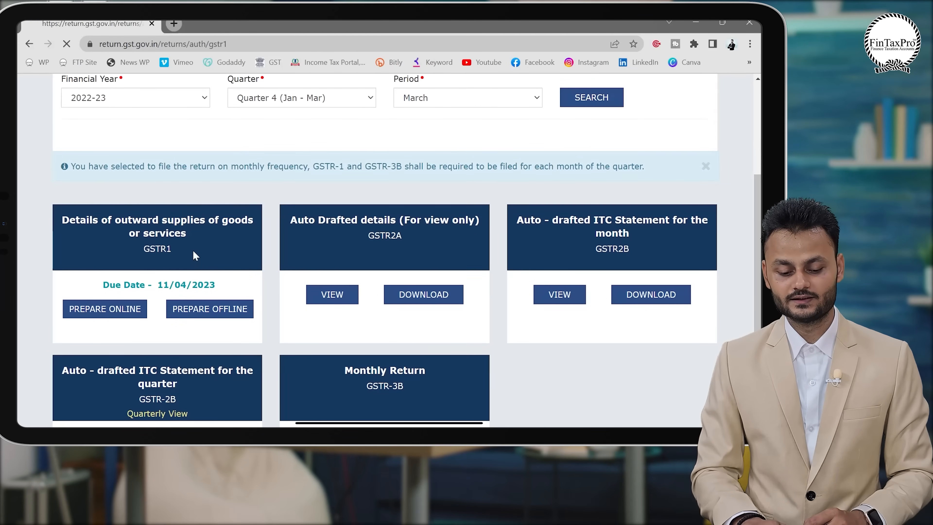
Compare the portal's B2B, SEZ, DE invoice record count with the receivers listed on the workbook's B2B Order sheet.
{"action": "scroll", "coordinate": [293, 304], "scroll_direction": "down", "scroll_amount": 3}
{"action": "scroll", "coordinate": [292, 304], "scroll_direction": "down", "scroll_amount": 2}
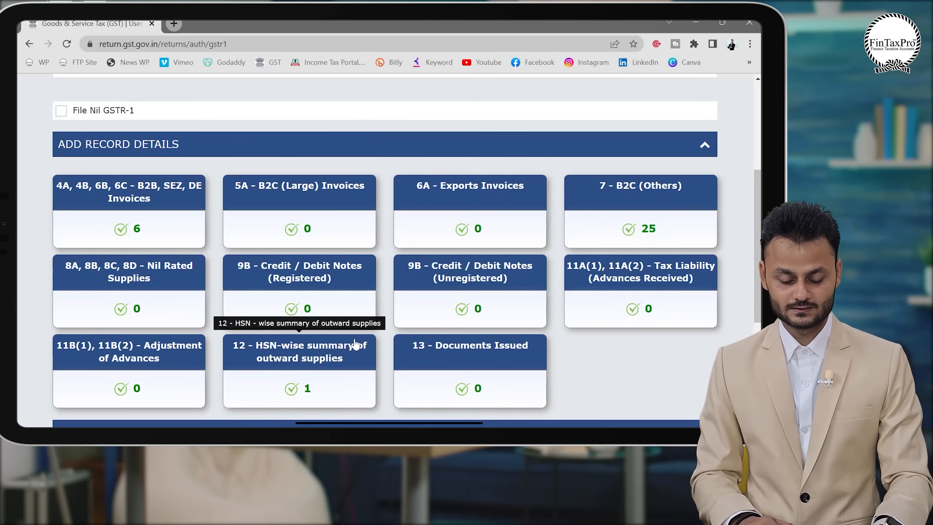
{"action": "key", "text": "alt+Tab"}
{"action": "key", "text": "alt+Tab"}
{"action": "key", "text": "alt+Tab"}
{"action": "key", "text": "alt+Tab"}
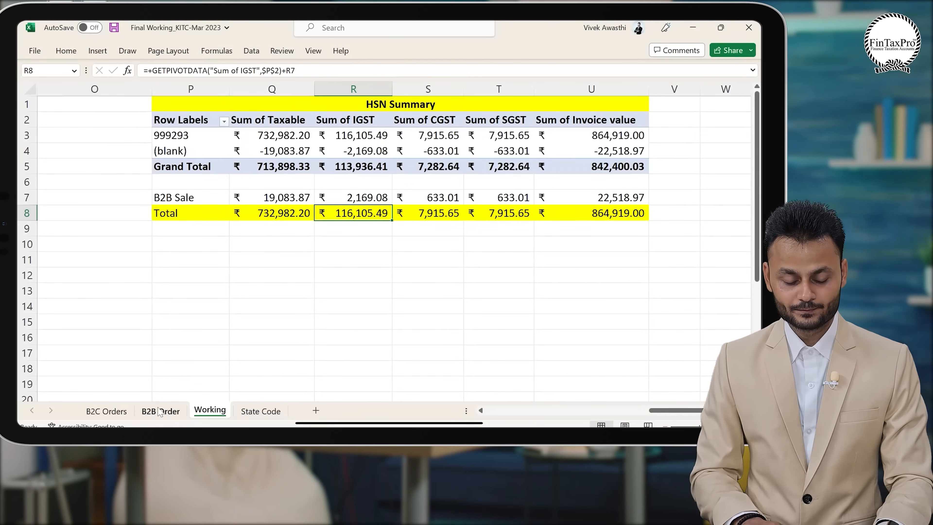
{"action": "left_click", "coordinate": [160, 411]}
{"action": "left_click", "coordinate": [176, 109]}
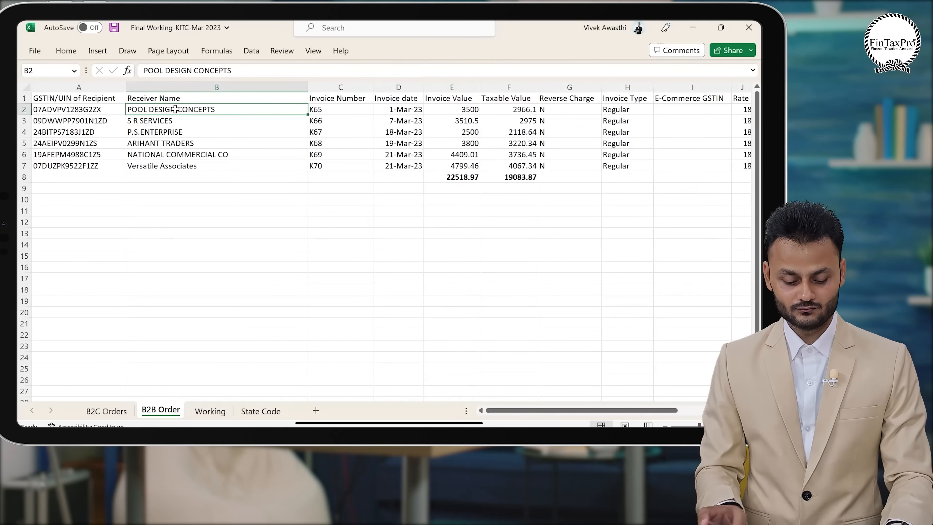
{"action": "key", "text": "ctrl+shift+Down"}
{"action": "key", "text": "alt+Tab"}
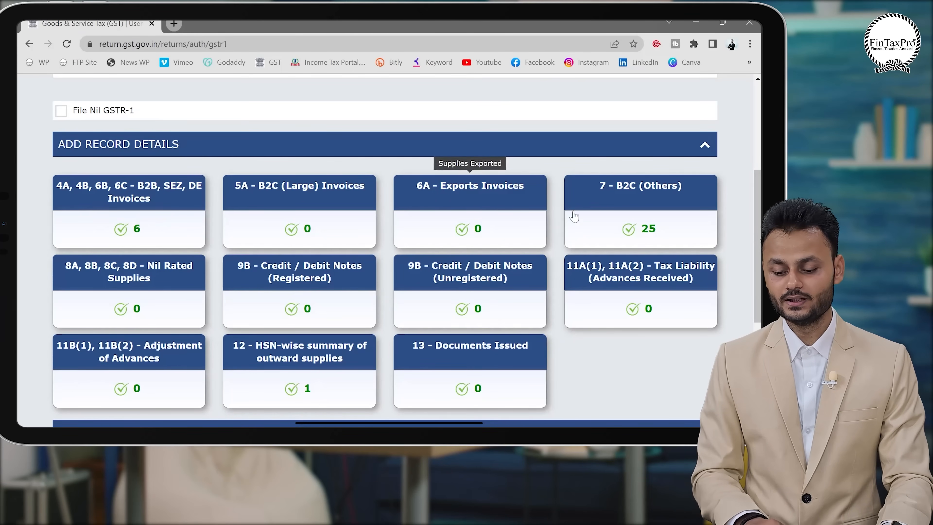
Switch back to the Excel workbook and go to the B2C Sales pivot table on the Working sheet.
{"action": "key", "text": "alt+Tab"}
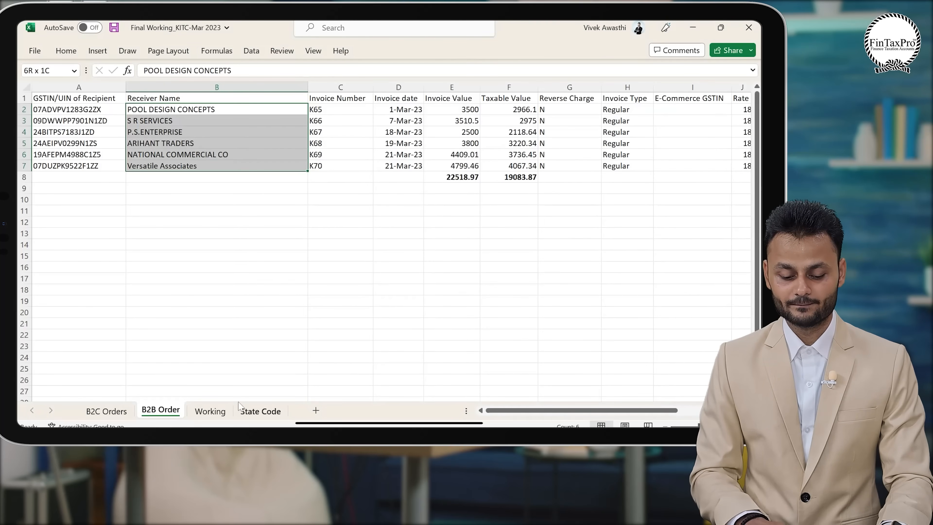
{"action": "left_click", "coordinate": [208, 411]}
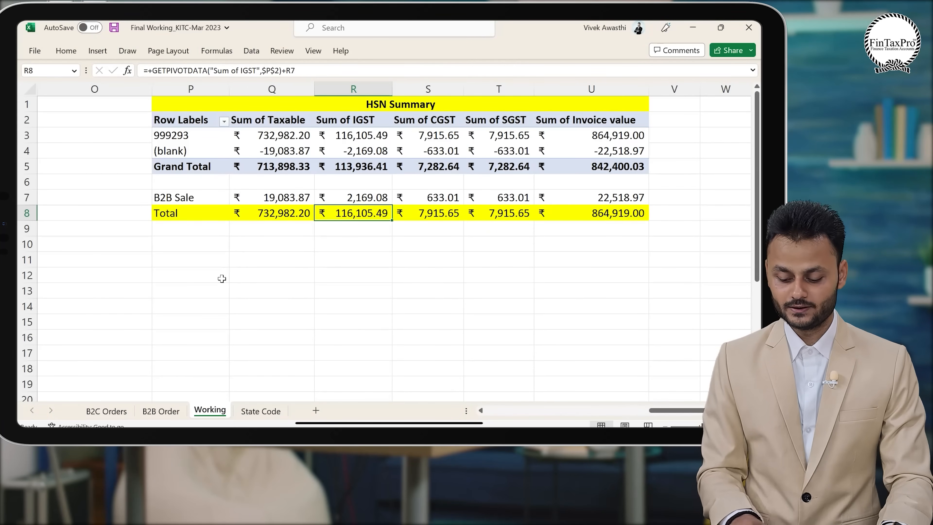
{"action": "key", "text": "Left"}
{"action": "key", "text": "Left"}
{"action": "key", "text": "Left"}
{"action": "key", "text": "Left"}
{"action": "key", "text": "Left"}
{"action": "key", "text": "Left"}
{"action": "key", "text": "Left"}
{"action": "key", "text": "Left"}
{"action": "key", "text": "Left"}
{"action": "key", "text": "Left"}
{"action": "key", "text": "Left"}
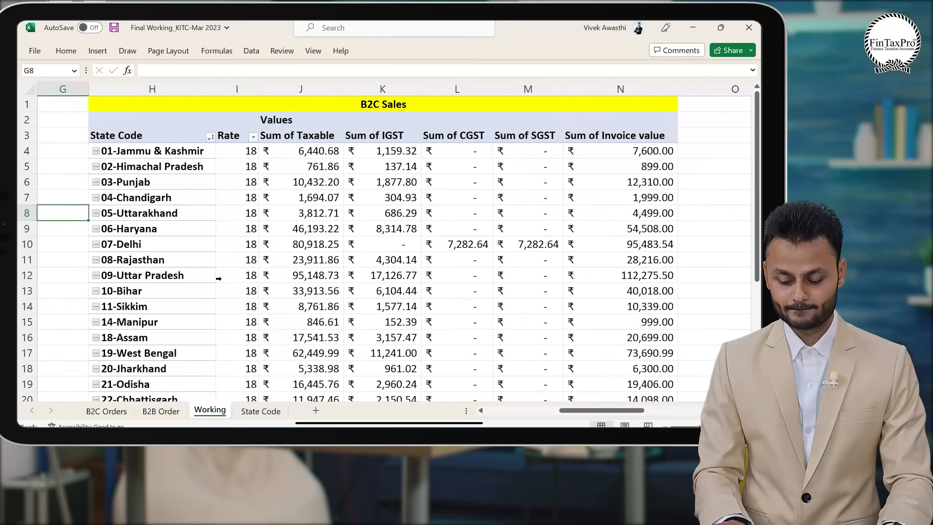
Select the state codes from 01-Jammu & Kashmir to 37-Andhra Pradesh and compare their count with the portal's 7 - B2C (Others) records.
{"action": "key", "text": "Right"}
{"action": "key", "text": "Up"}
{"action": "key", "text": "Up"}
{"action": "key", "text": "Up"}
{"action": "key", "text": "Up"}
{"action": "key", "text": "ctrl+shift+Down"}
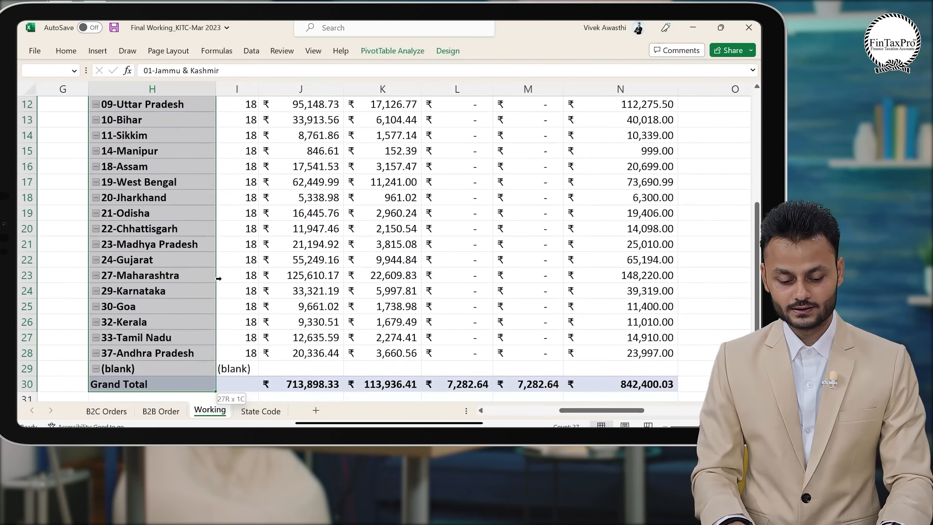
{"action": "key", "text": "shift+Up"}
{"action": "key", "text": "shift+Up"}
{"action": "key", "text": "alt+Tab"}
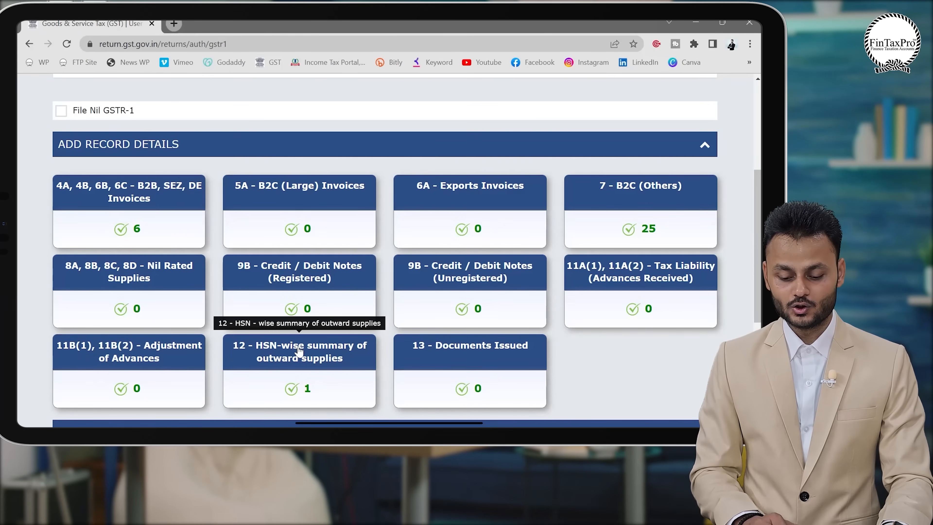
Expand the amended record details, generate the GSTR-1 summary and refresh the return's status.
{"action": "scroll", "coordinate": [299, 351], "scroll_direction": "down", "scroll_amount": 2}
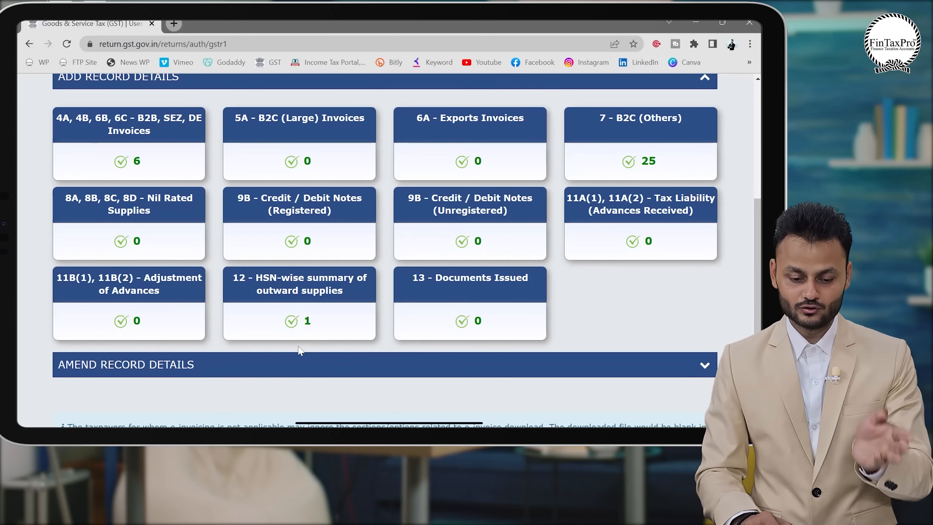
{"action": "scroll", "coordinate": [299, 351], "scroll_direction": "down", "scroll_amount": 5}
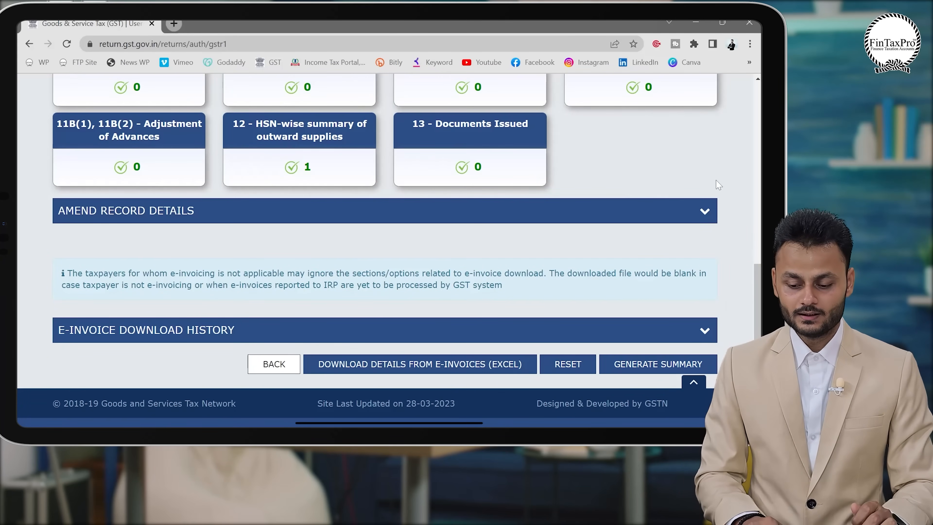
{"action": "left_click", "coordinate": [707, 211]}
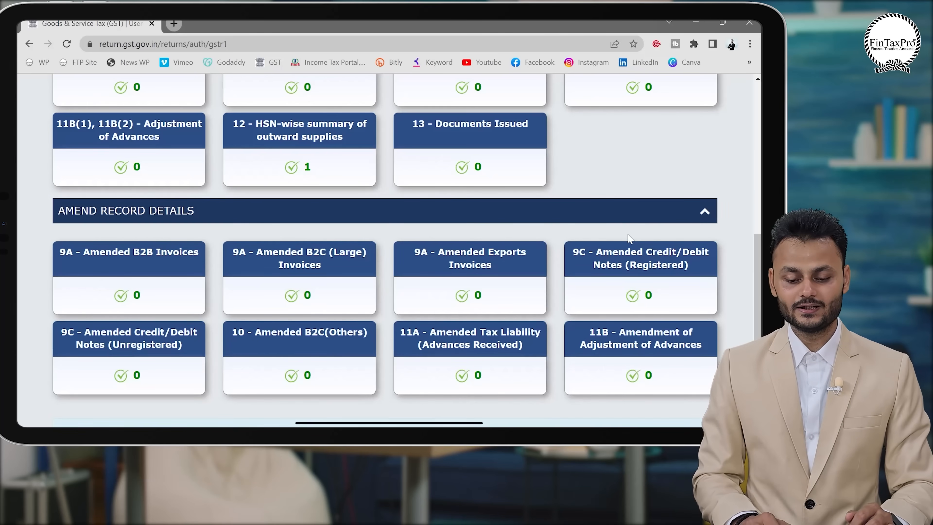
{"action": "scroll", "coordinate": [630, 239], "scroll_direction": "down", "scroll_amount": 5}
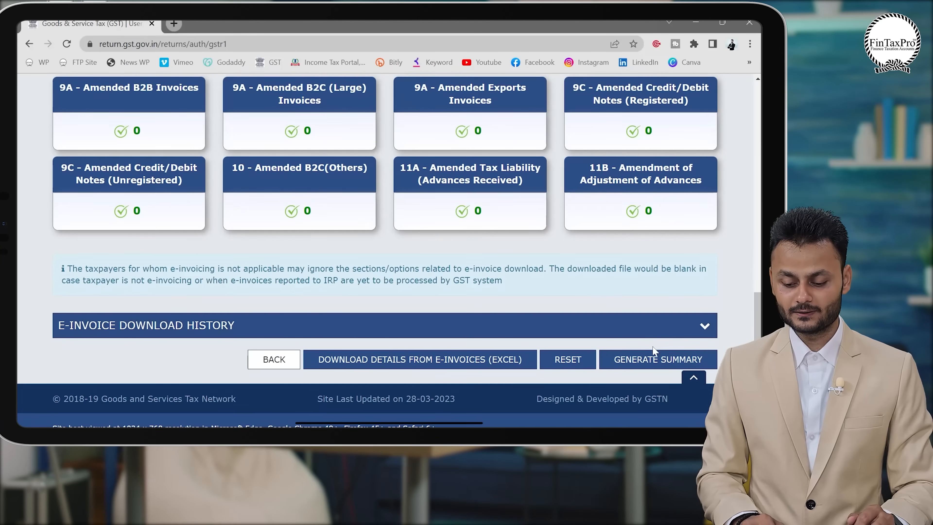
{"action": "left_click", "coordinate": [658, 360]}
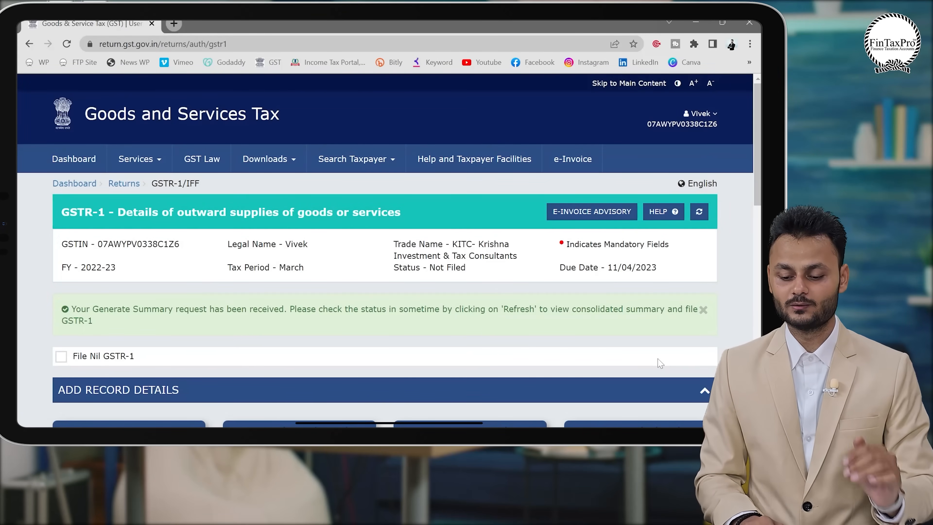
{"action": "left_click", "coordinate": [703, 211]}
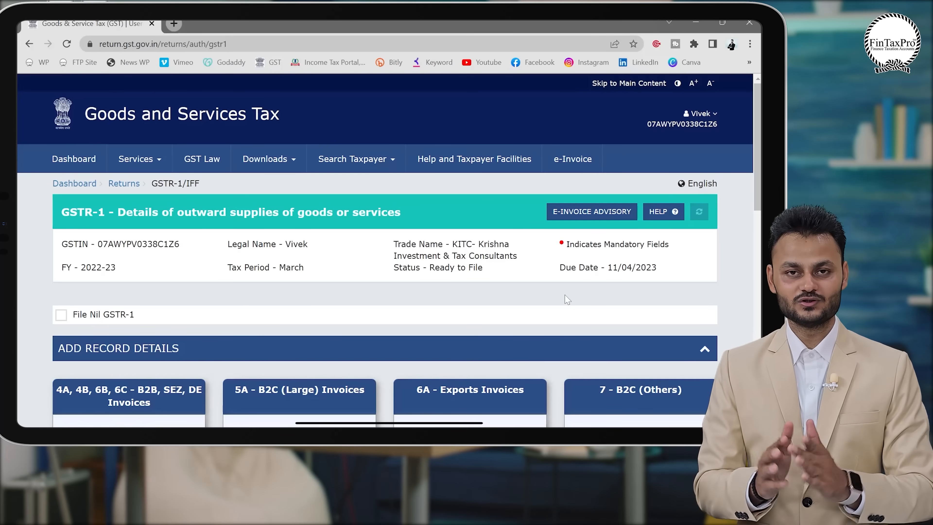
Proceed to the filing summary of the GSTR-1 and bring its consolidated summary into view.
{"action": "scroll", "coordinate": [562, 349], "scroll_direction": "down", "scroll_amount": 3}
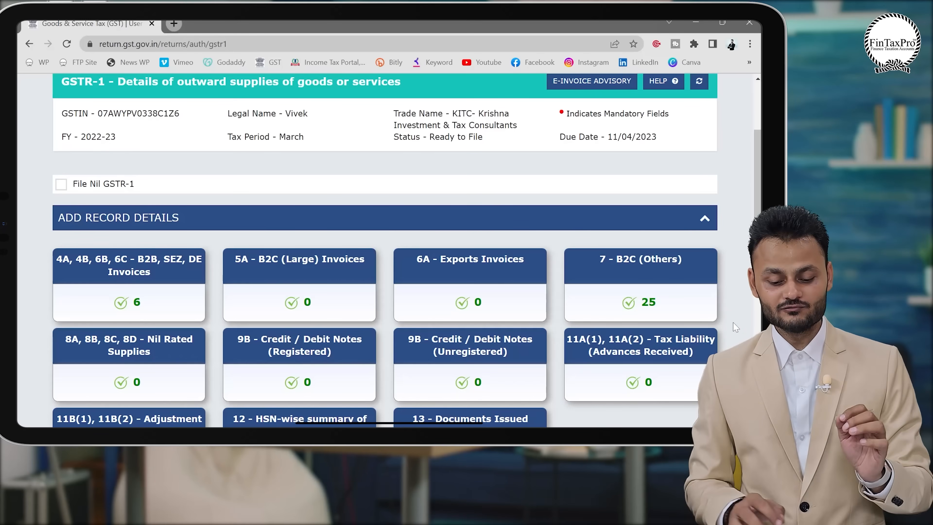
{"action": "scroll", "coordinate": [716, 325], "scroll_direction": "down", "scroll_amount": 1}
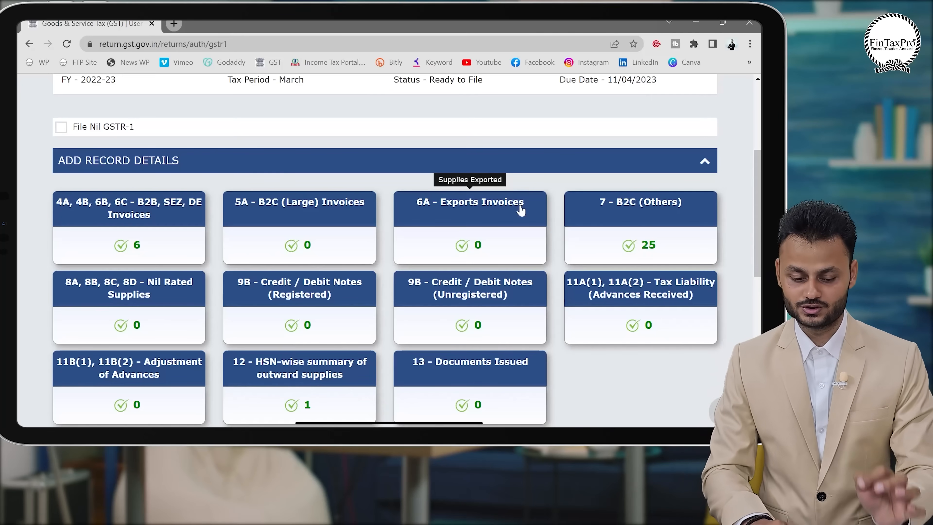
{"action": "scroll", "coordinate": [582, 362], "scroll_direction": "down", "scroll_amount": 10}
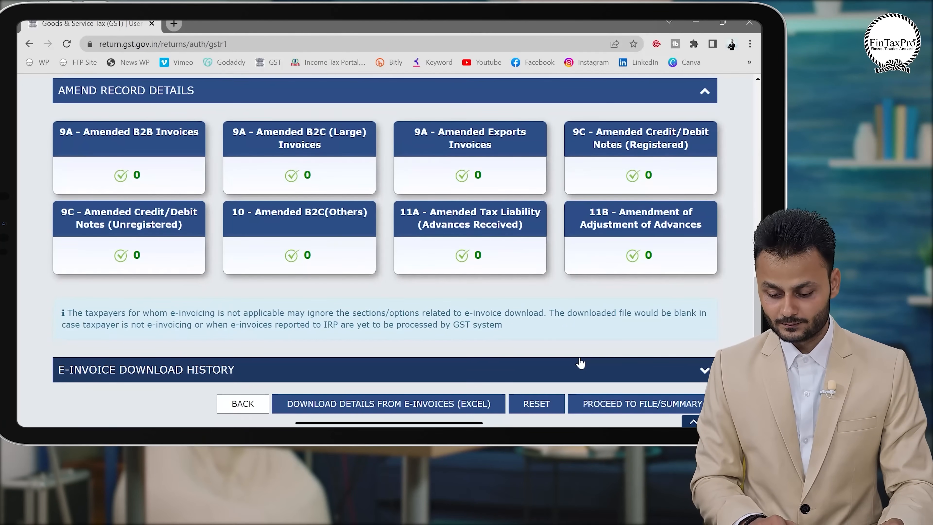
{"action": "left_click", "coordinate": [630, 404]}
{"action": "scroll", "coordinate": [527, 365], "scroll_direction": "down", "scroll_amount": 3}
{"action": "scroll", "coordinate": [527, 365], "scroll_direction": "down", "scroll_amount": 2}
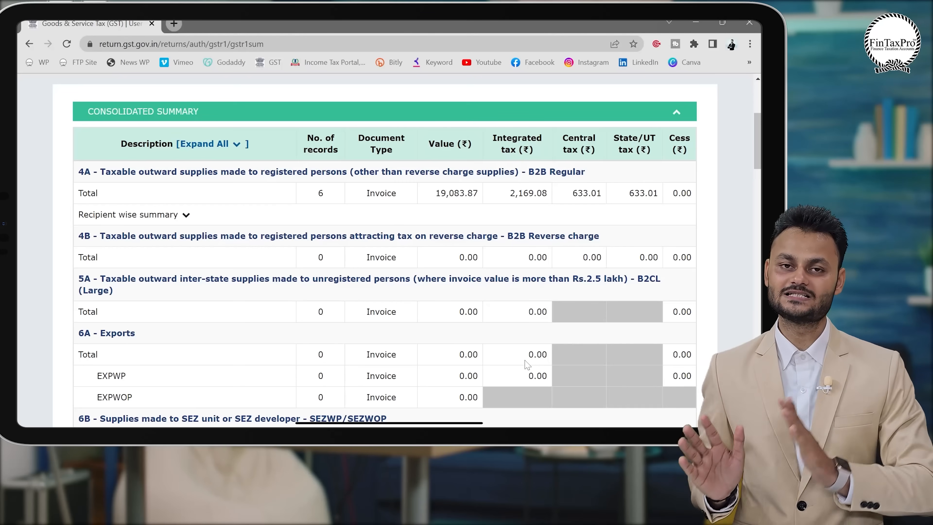
Switch to the workbook and select the B2B Sale taxable amount in the Working sheet's sales summary.
{"action": "key", "text": "alt+Tab"}
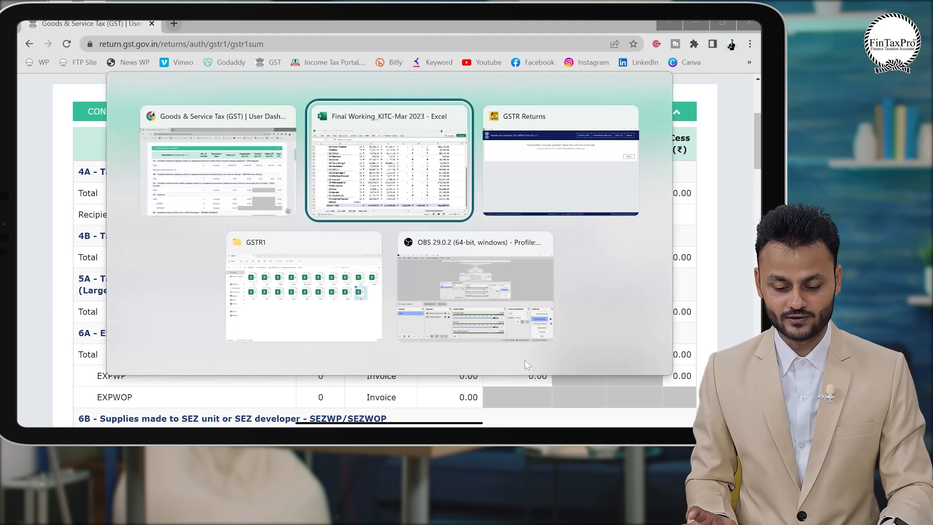
{"action": "scroll", "coordinate": [525, 360], "scroll_direction": "up", "scroll_amount": 2}
{"action": "key", "text": "ctrl+Home"}
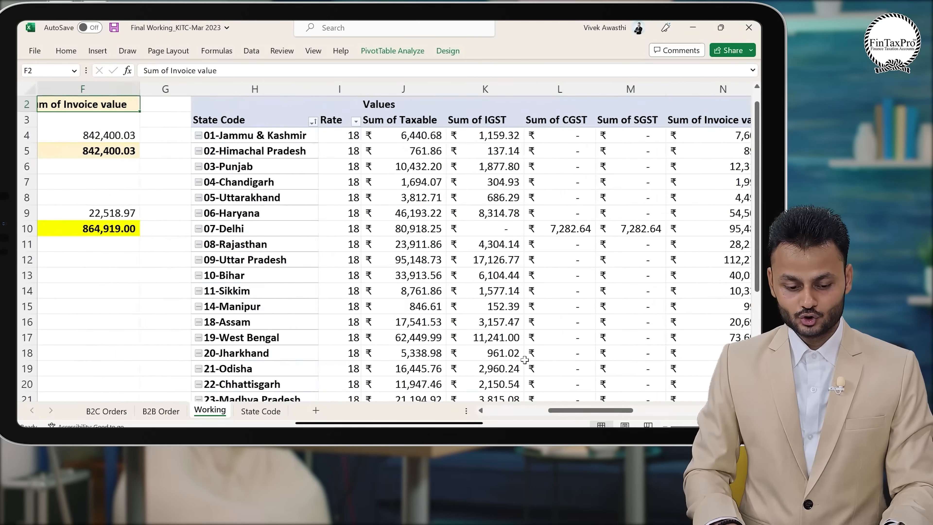
{"action": "key", "text": "Down"}
{"action": "key", "text": "Down"}
{"action": "key", "text": "Down"}
{"action": "key", "text": "Down"}
{"action": "key", "text": "Down"}
{"action": "key", "text": "Down"}
{"action": "key", "text": "Down"}
{"action": "key", "text": "Right"}
Compare the GST portal's 4A - B2B Regular taxable value with the workbook's B2B Sale row, moving on to its IGST amount.
{"action": "key", "text": "alt+Tab"}
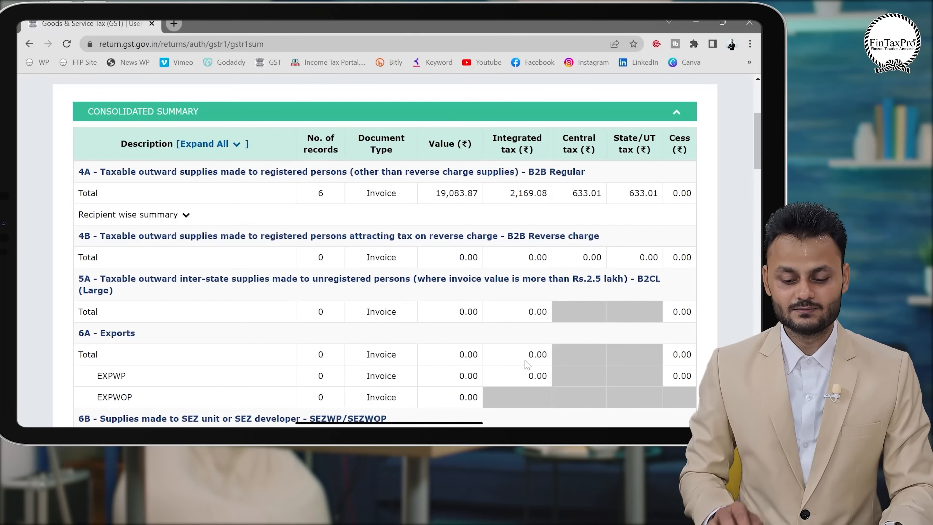
{"action": "scroll", "coordinate": [397, 212], "scroll_direction": "up", "scroll_amount": 3}
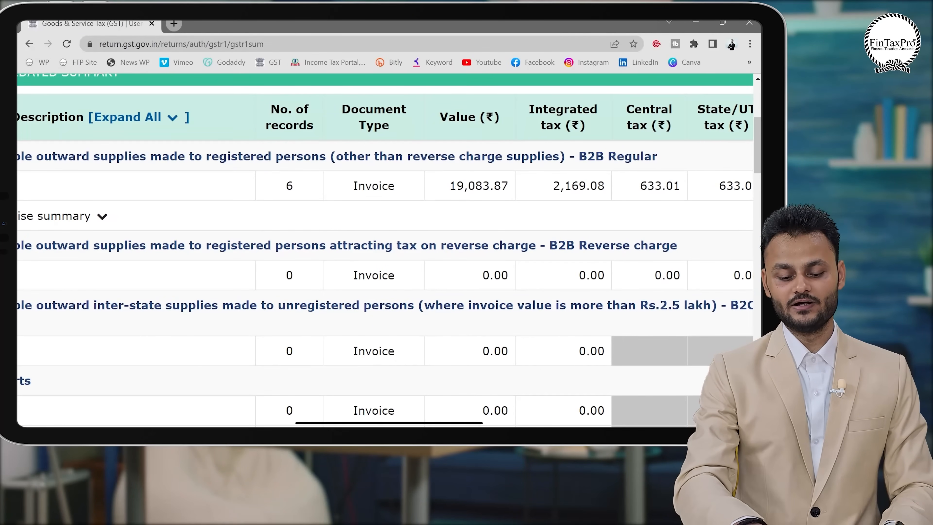
{"action": "scroll", "coordinate": [397, 212], "scroll_direction": "left", "scroll_amount": 3}
{"action": "scroll", "coordinate": [386, 250], "scroll_direction": "right", "scroll_amount": 5}
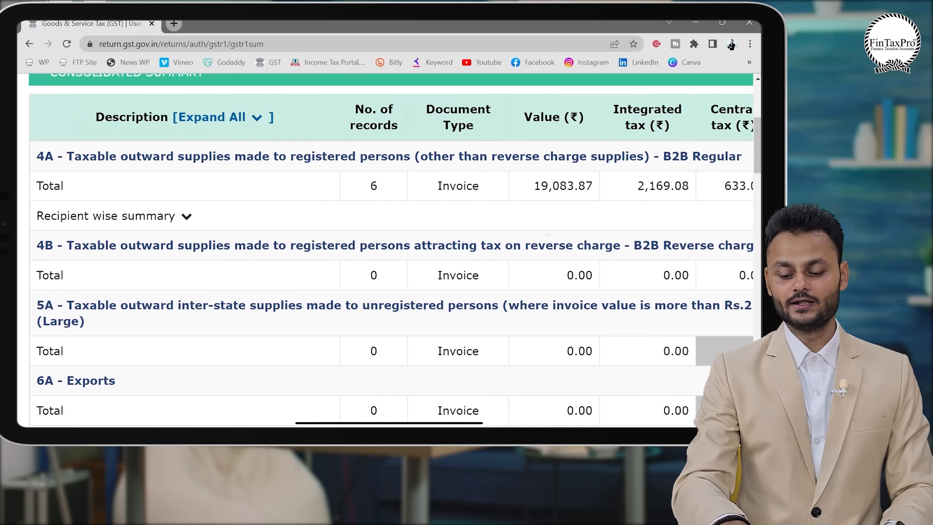
{"action": "key", "text": "alt+Tab"}
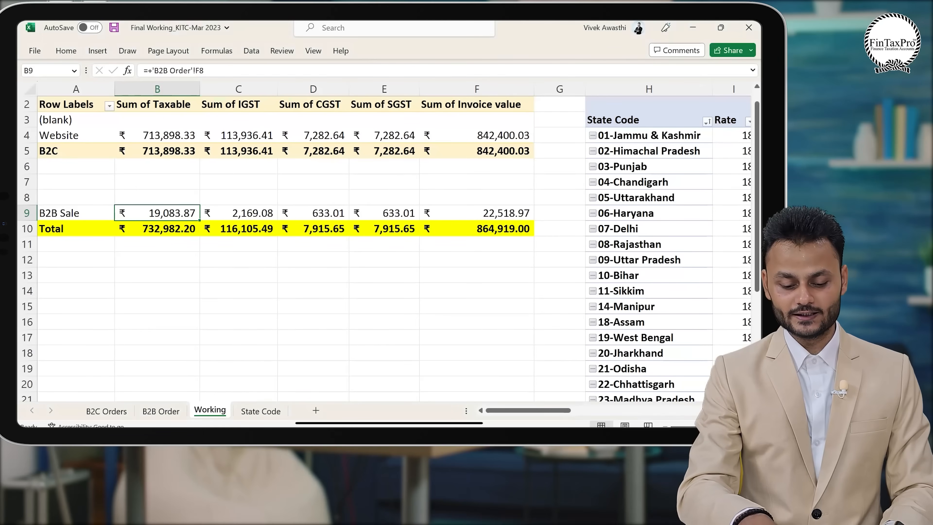
{"action": "key", "text": "Right"}
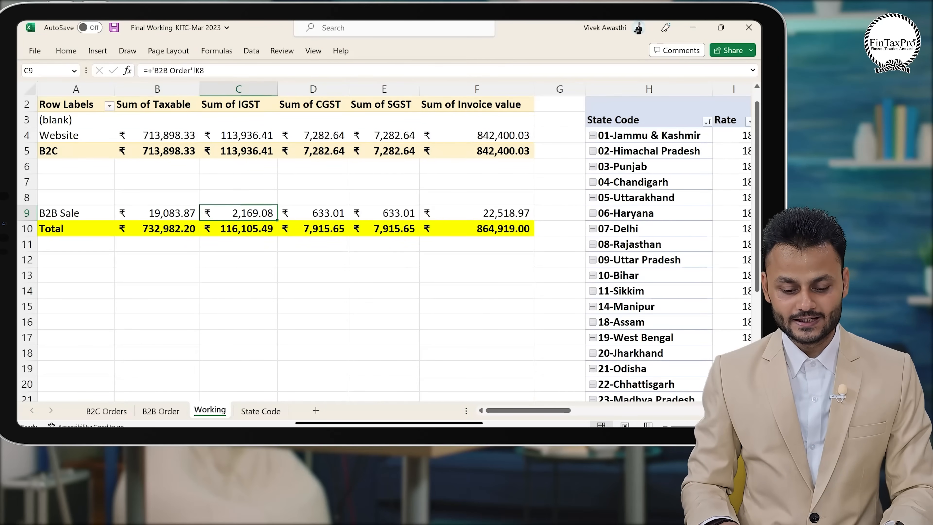
Check the portal's 4A - B2B Regular integrated, central and state tax against the IGST, CGST and SGST of the workbook's B2B Sale row.
{"action": "key", "text": "alt+Tab"}
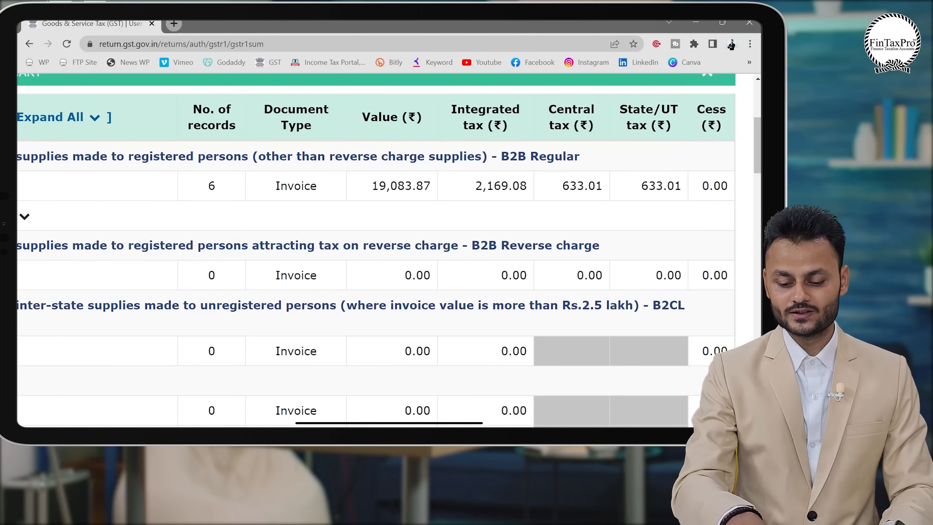
{"action": "scroll", "coordinate": [374, 250], "scroll_direction": "right", "scroll_amount": 2}
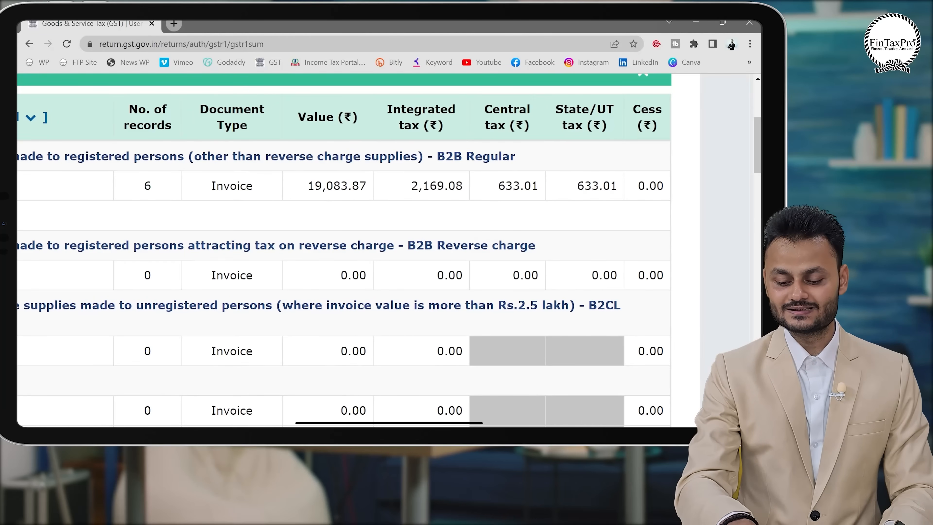
{"action": "key", "text": "alt+Tab"}
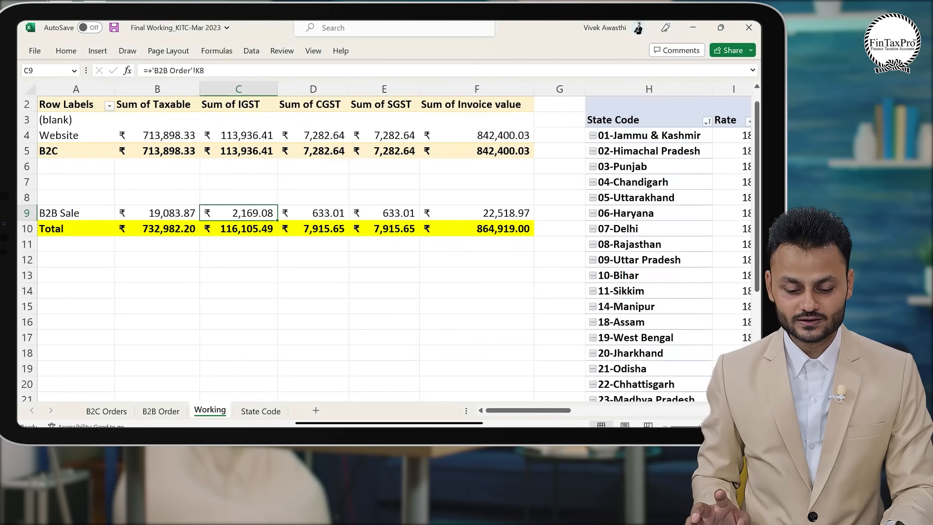
{"action": "key", "text": "Right"}
{"action": "key", "text": "Right"}
{"action": "key", "text": "Right"}
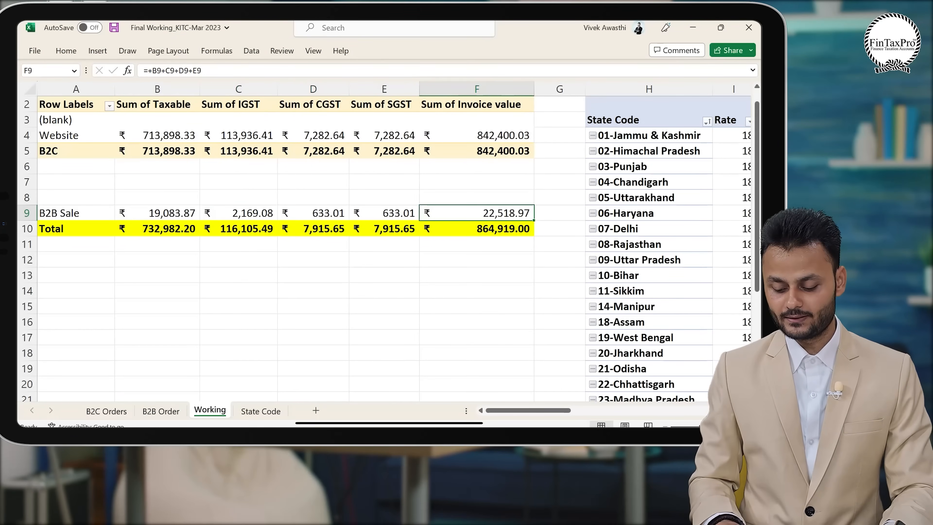
Return to the portal and bring the value and tax totals of the 7 - B2CS (Others) section into view.
{"action": "key", "text": "alt+Tab"}
{"action": "scroll", "coordinate": [389, 242], "scroll_direction": "down", "scroll_amount": 3}
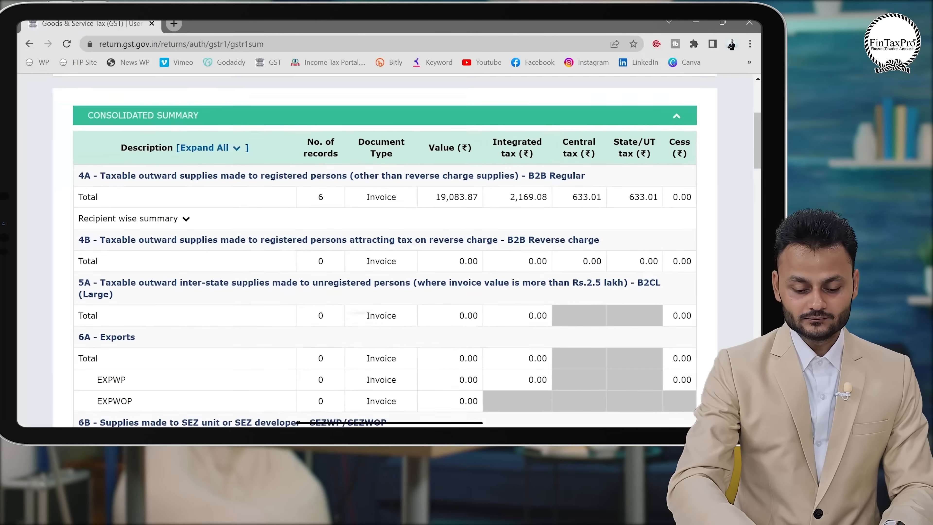
{"action": "scroll", "coordinate": [389, 250], "scroll_direction": "down", "scroll_amount": 4}
{"action": "scroll", "coordinate": [389, 250], "scroll_direction": "down", "scroll_amount": 3}
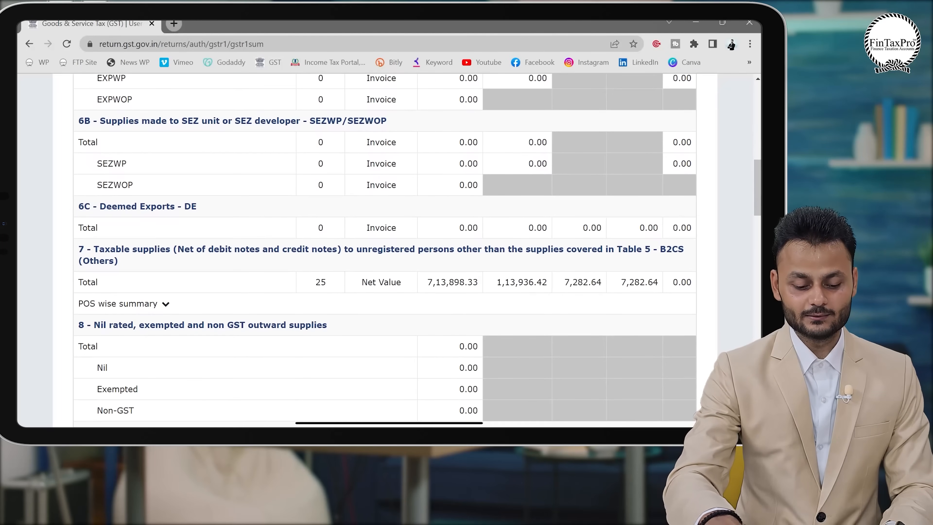
{"action": "scroll", "coordinate": [389, 250], "scroll_direction": "up", "scroll_amount": 3}
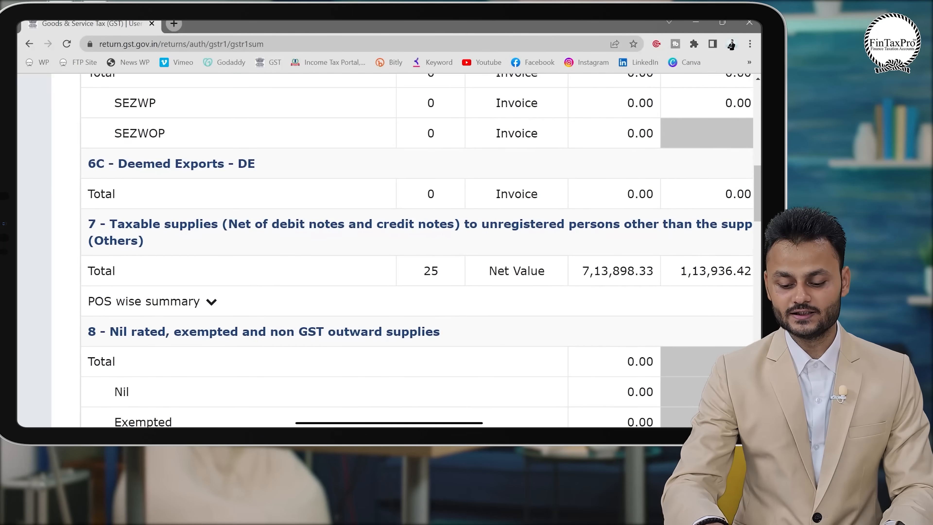
{"action": "scroll", "coordinate": [379, 250], "scroll_direction": "right", "scroll_amount": 6}
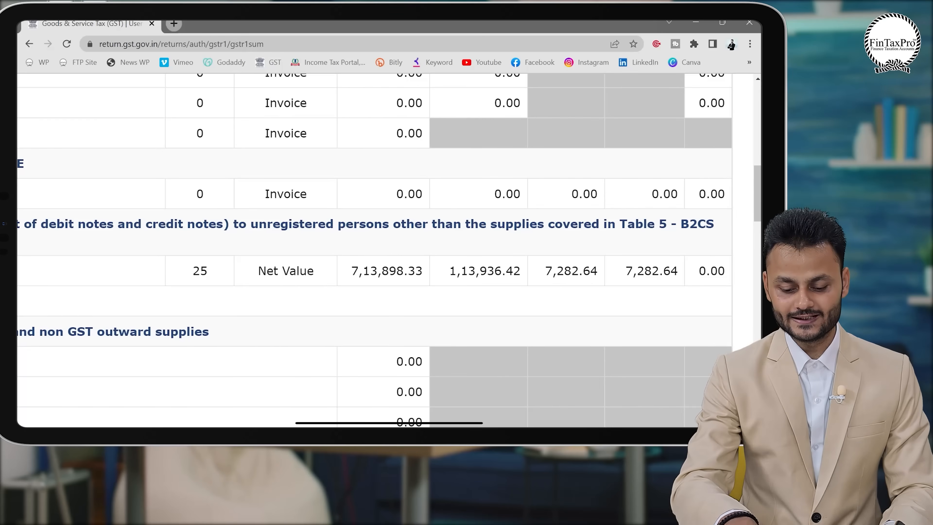
{"action": "scroll", "coordinate": [379, 250], "scroll_direction": "right", "scroll_amount": 2}
{"action": "scroll", "coordinate": [338, 196], "scroll_direction": "up", "scroll_amount": 2}
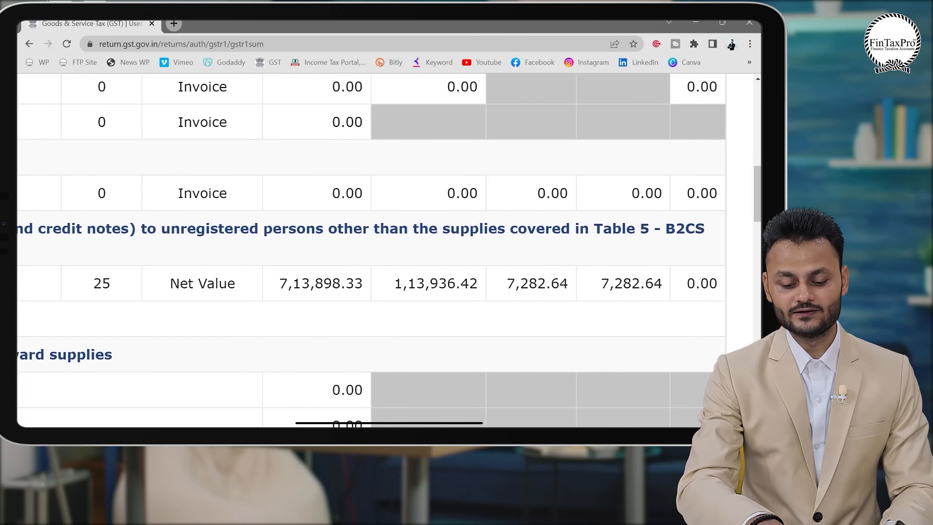
Select the B2C taxable amount in the workbook's Working sheet and compare it with the portal's B2CS (Others) net value.
{"action": "key", "text": "alt+Tab"}
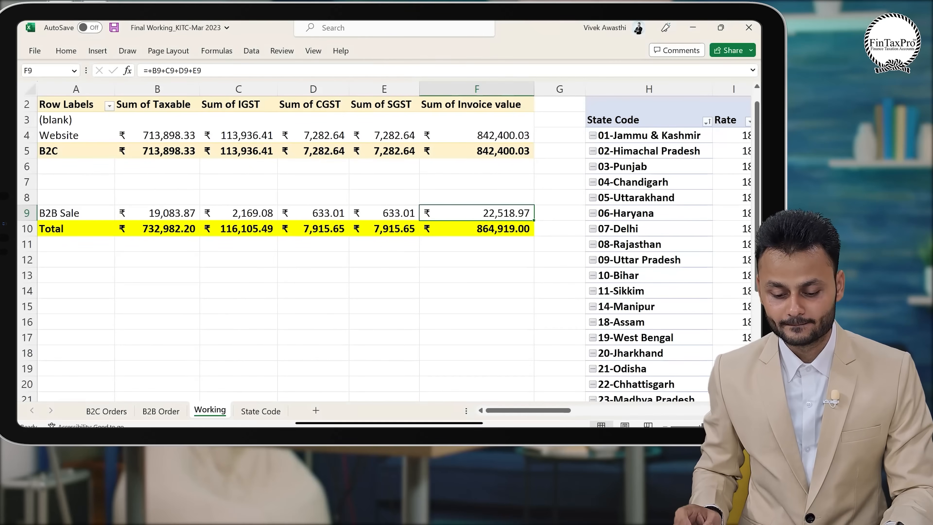
{"action": "key", "text": "Up"}
{"action": "key", "text": "Up"}
{"action": "key", "text": "Up"}
{"action": "key", "text": "Up"}
{"action": "key", "text": "Left"}
{"action": "key", "text": "Left"}
{"action": "key", "text": "Left"}
{"action": "key", "text": "Left"}
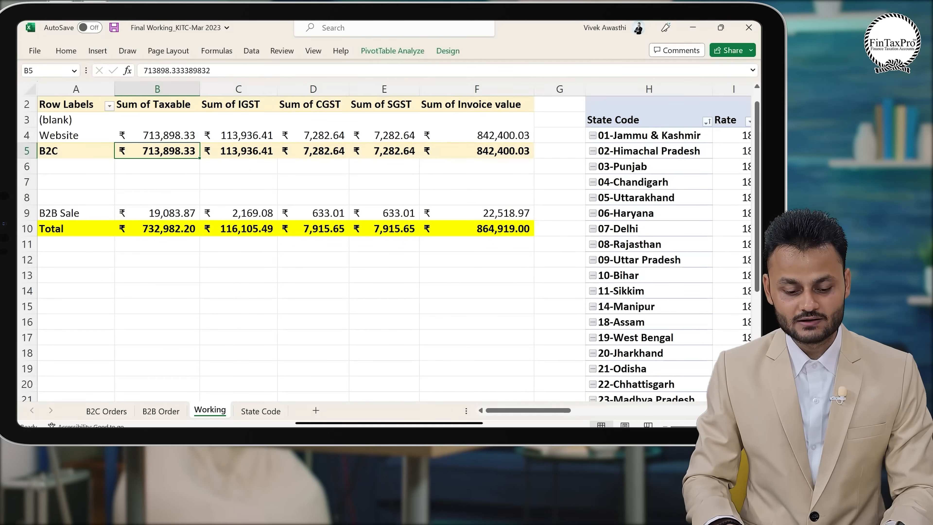
{"action": "key", "text": "alt+Tab"}
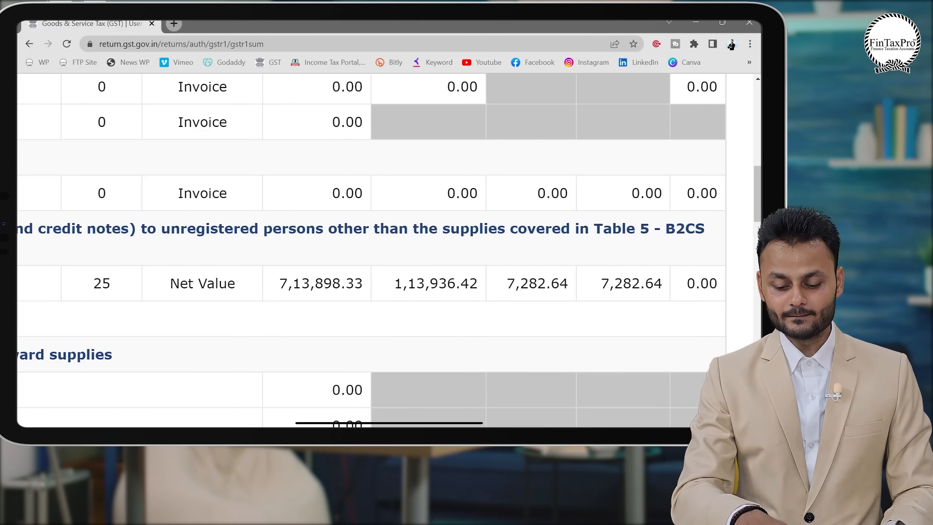
Compare the workbook's B2C IGST and CGST amounts with the portal's B2CS (Others) tax totals.
{"action": "key", "text": "alt+Tab"}
{"action": "key", "text": "Right"}
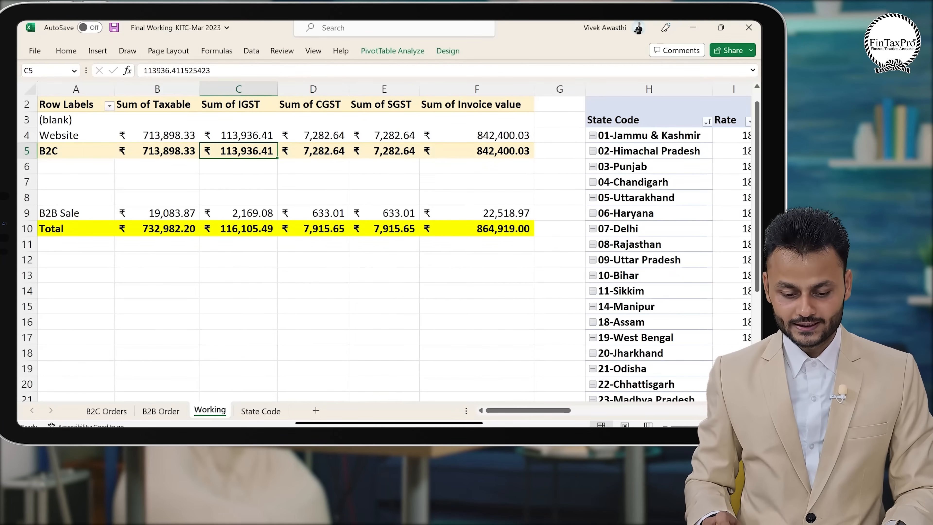
{"action": "key", "text": "Right"}
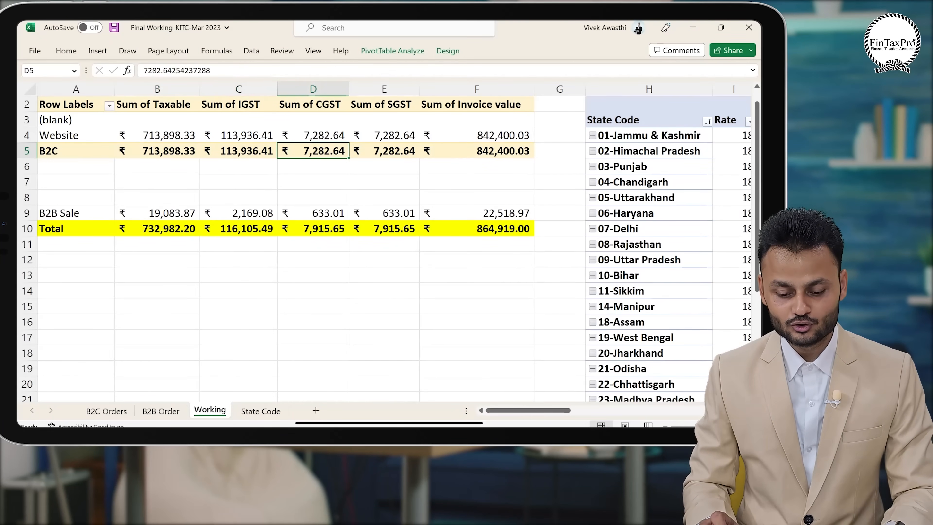
{"action": "key", "text": "alt+Tab"}
{"action": "key", "text": "alt+Tab"}
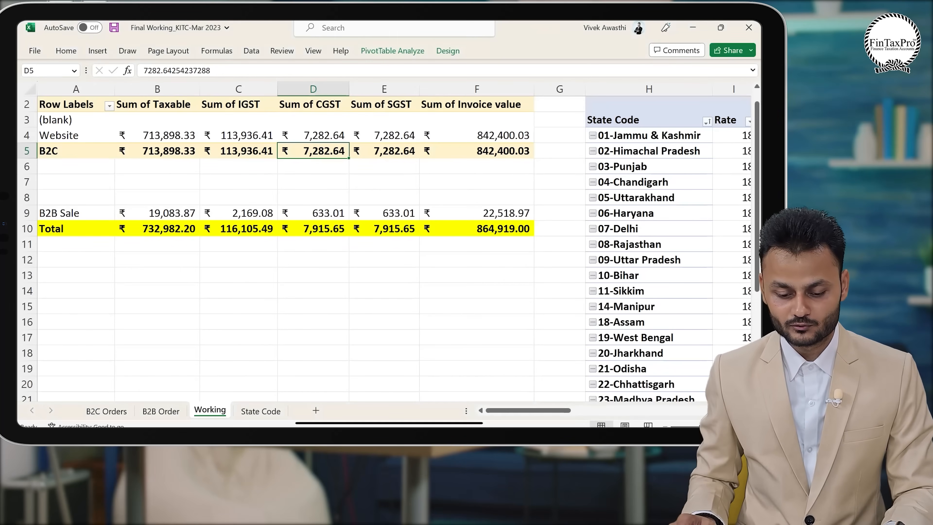
Go through the rest of the portal's consolidated summary down to the 12 - HSN-wise summary and total liability figures.
{"action": "key", "text": "alt+Tab"}
{"action": "scroll", "coordinate": [389, 251], "scroll_direction": "down", "scroll_amount": 5}
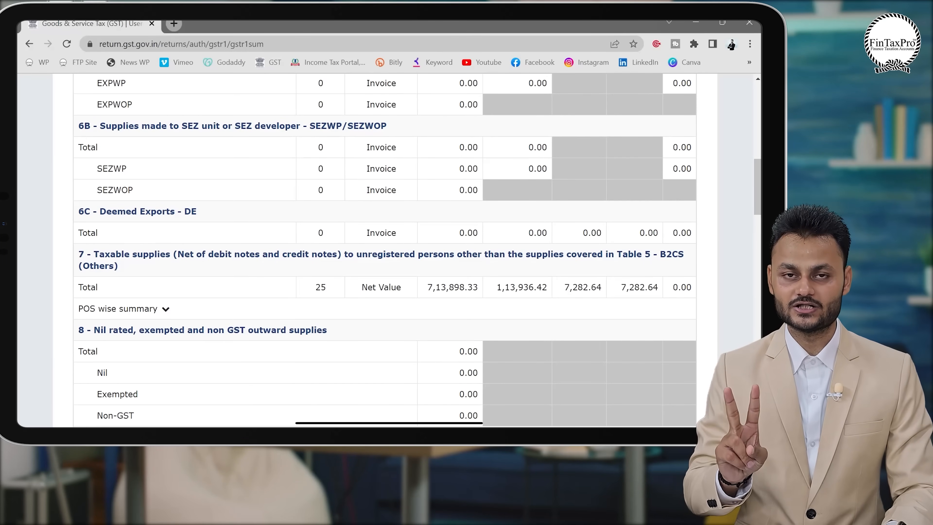
{"action": "scroll", "coordinate": [385, 250], "scroll_direction": "down", "scroll_amount": 10}
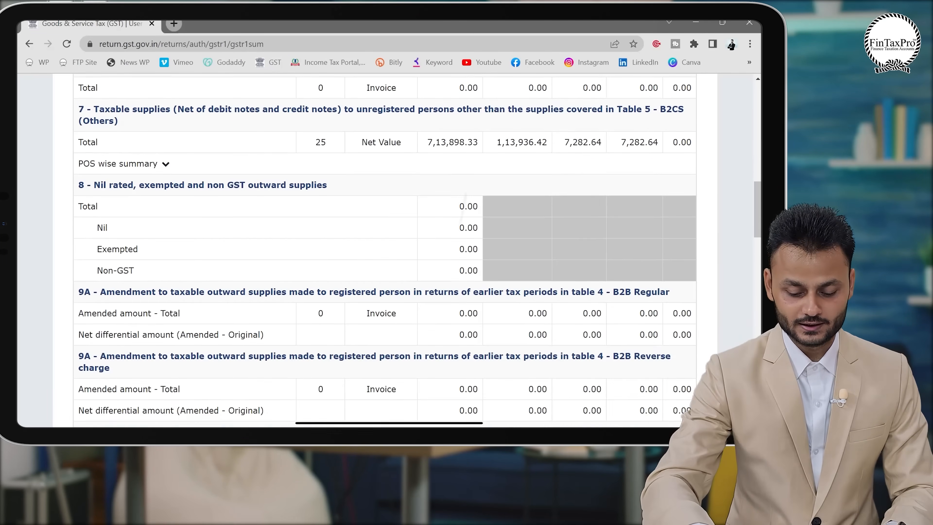
{"action": "scroll", "coordinate": [386, 250], "scroll_direction": "down", "scroll_amount": 10}
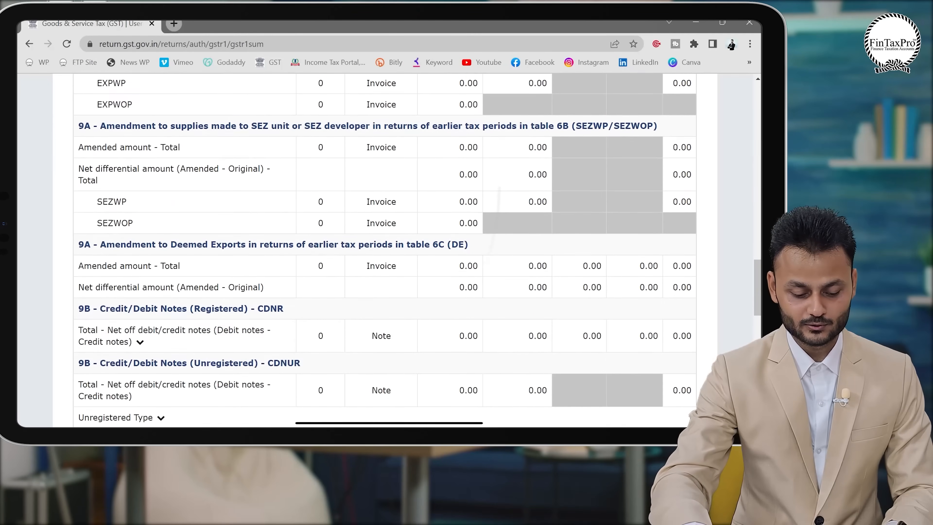
{"action": "scroll", "coordinate": [386, 250], "scroll_direction": "down", "scroll_amount": 10}
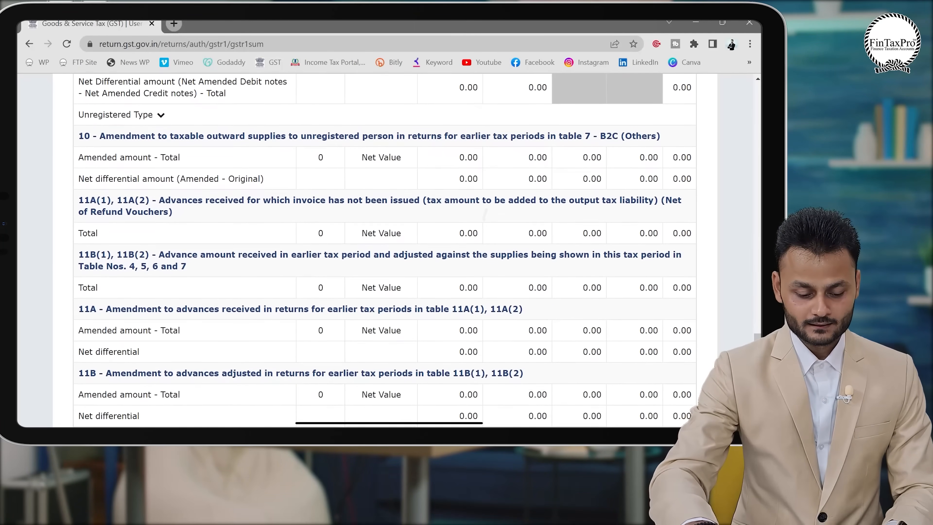
{"action": "scroll", "coordinate": [385, 250], "scroll_direction": "up", "scroll_amount": 3}
{"action": "scroll", "coordinate": [96, 257], "scroll_direction": "up", "scroll_amount": 3}
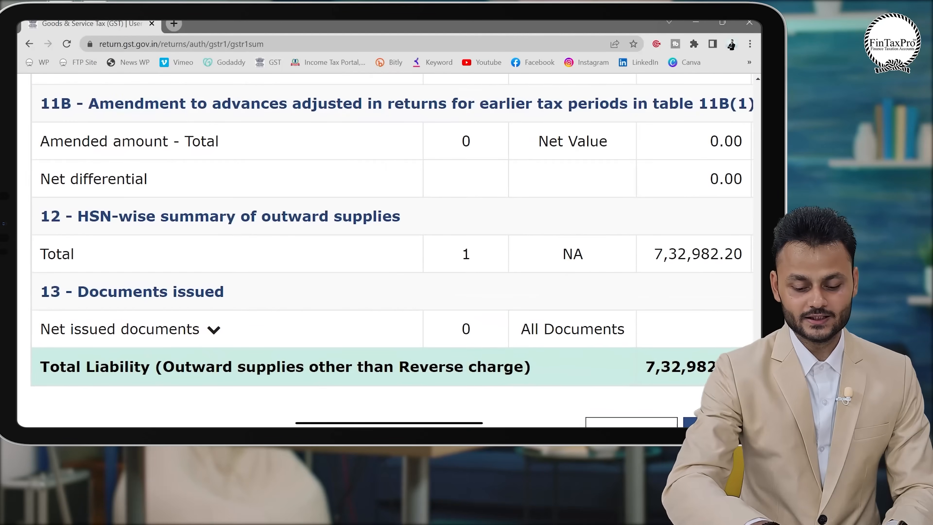
{"action": "scroll", "coordinate": [386, 250], "scroll_direction": "right", "scroll_amount": 5}
{"action": "scroll", "coordinate": [551, 184], "scroll_direction": "up", "scroll_amount": 3}
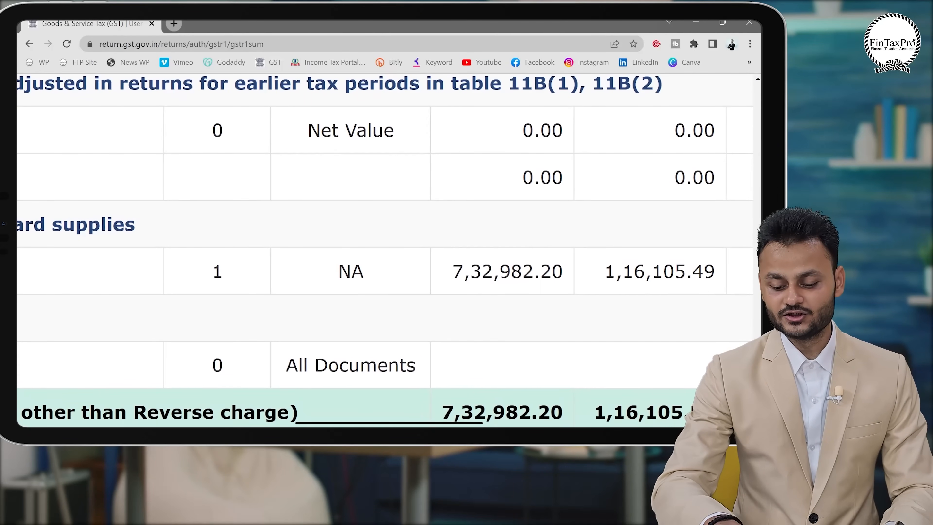
Switch to the workbook and select the total taxable amount in the Working sheet's HSN summary.
{"action": "key", "text": "alt+Tab"}
{"action": "key", "text": "Right"}
{"action": "key", "text": "Right"}
{"action": "key", "text": "Right"}
{"action": "key", "text": "Right"}
{"action": "key", "text": "Right"}
{"action": "key", "text": "Right"}
{"action": "key", "text": "Right"}
{"action": "key", "text": "Right"}
{"action": "key", "text": "Right"}
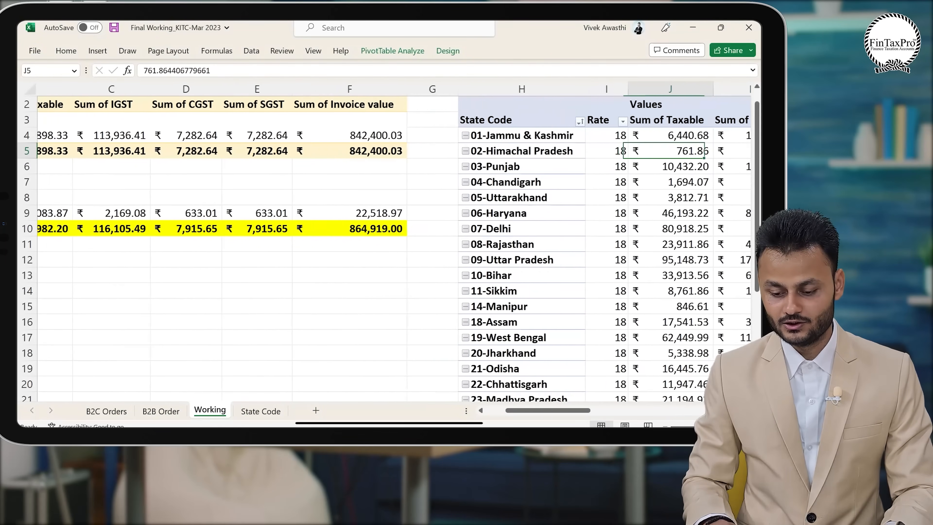
{"action": "key", "text": "Right"}
{"action": "key", "text": "Right"}
{"action": "key", "text": "Right"}
{"action": "key", "text": "Right"}
{"action": "key", "text": "Right"}
{"action": "key", "text": "Right"}
{"action": "key", "text": "Right"}
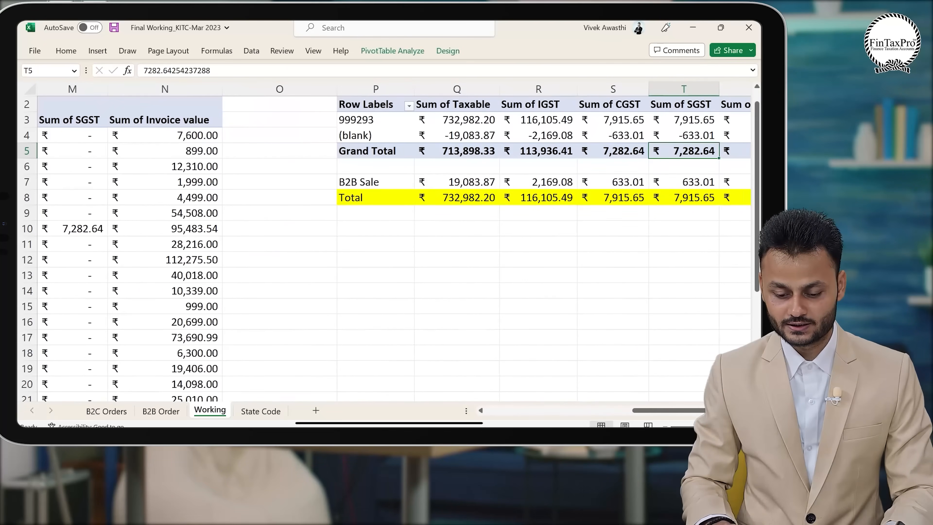
{"action": "key", "text": "Down"}
{"action": "key", "text": "Down"}
{"action": "key", "text": "Down"}
{"action": "key", "text": "Left"}
{"action": "key", "text": "Left"}
{"action": "key", "text": "Left"}
Compare the portal's HSN-wise value, integrated tax and central tax with the Total row of the workbook's HSN summary.
{"action": "key", "text": "alt+Tab"}
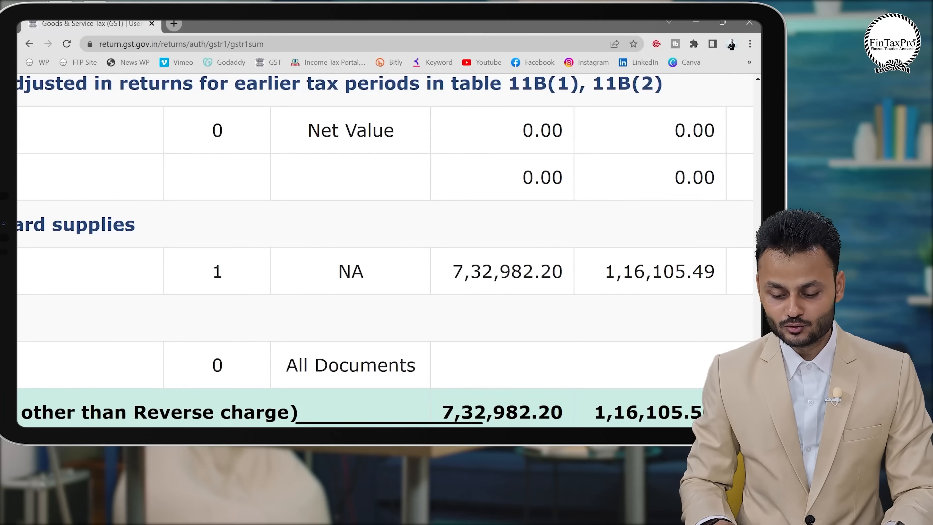
{"action": "scroll", "coordinate": [384, 249], "scroll_direction": "right", "scroll_amount": 5}
{"action": "key", "text": "alt+Tab"}
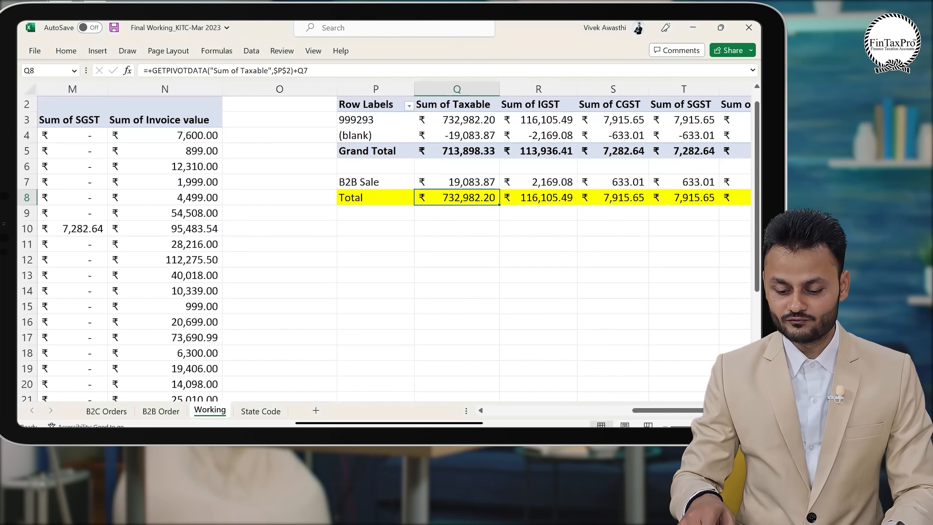
{"action": "key", "text": "Right"}
{"action": "key", "text": "Right"}
{"action": "key", "text": "alt+Tab"}
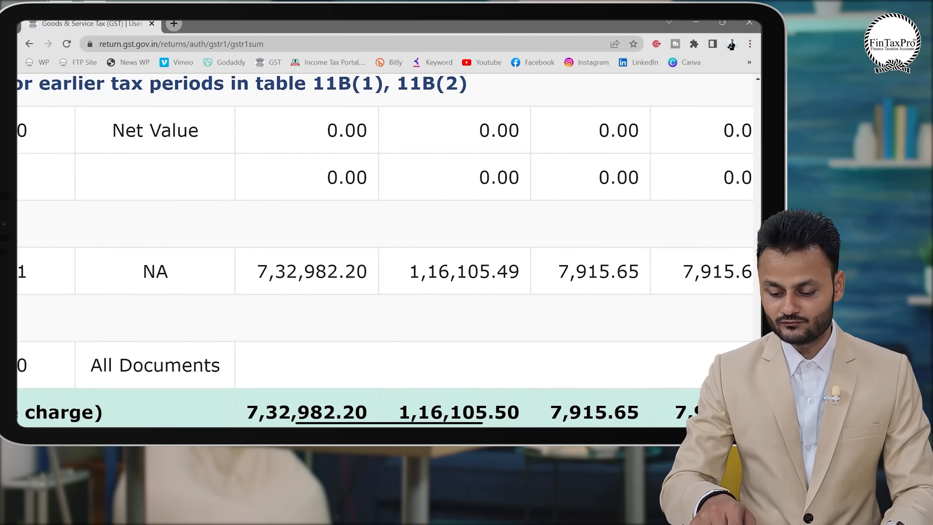
Check the remaining tax amounts in the workbook's HSN summary Total row against the portal's HSN-wise state tax.
{"action": "key", "text": "alt+Tab"}
{"action": "key", "text": "Right"}
{"action": "key", "text": "Right"}
{"action": "key", "text": "alt+Tab"}
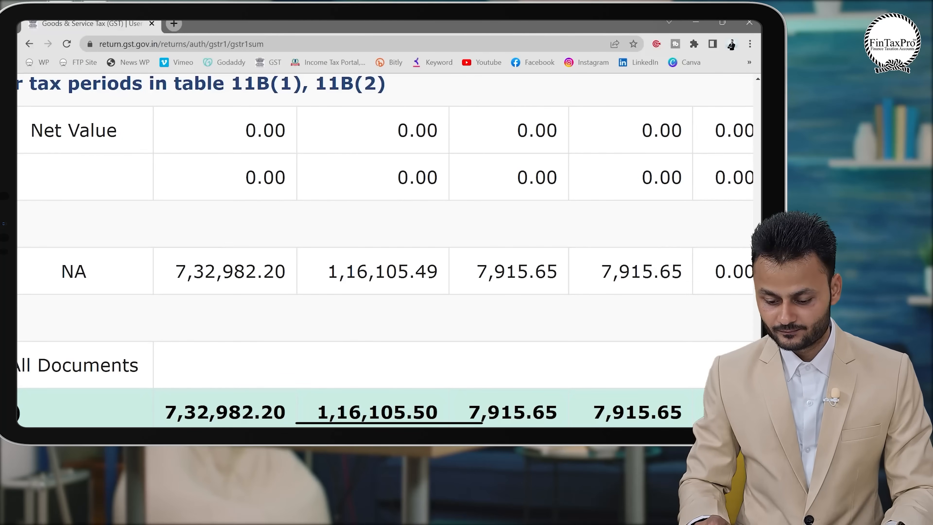
{"action": "scroll", "coordinate": [386, 250], "scroll_direction": "right", "scroll_amount": 3}
{"action": "scroll", "coordinate": [385, 250], "scroll_direction": "left", "scroll_amount": 3}
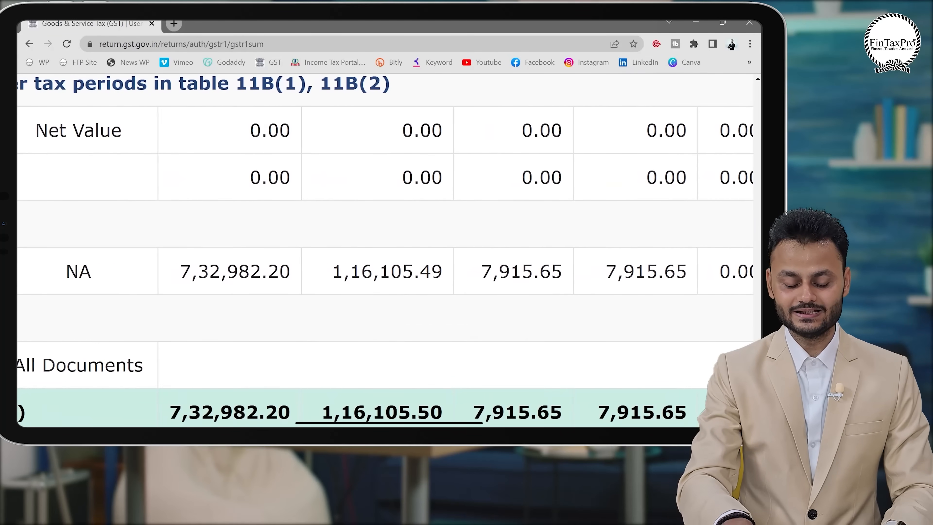
Examine the portal's Total Liability row and its value and tax amounts alongside the HSN-wise summary.
{"action": "scroll", "coordinate": [386, 250], "scroll_direction": "down", "scroll_amount": 1}
{"action": "scroll", "coordinate": [385, 250], "scroll_direction": "down", "scroll_amount": 2}
{"action": "scroll", "coordinate": [385, 250], "scroll_direction": "left", "scroll_amount": 10}
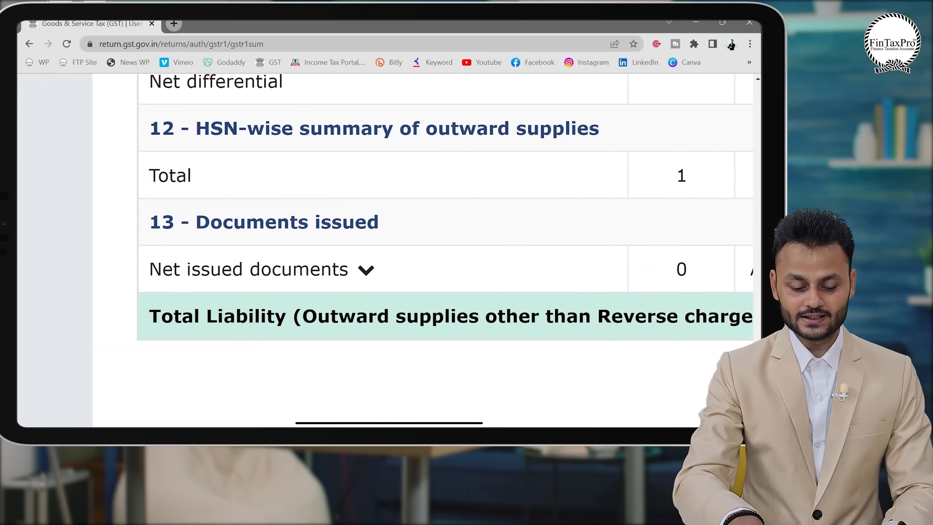
{"action": "scroll", "coordinate": [385, 250], "scroll_direction": "right", "scroll_amount": 10}
{"action": "scroll", "coordinate": [386, 250], "scroll_direction": "up", "scroll_amount": 2}
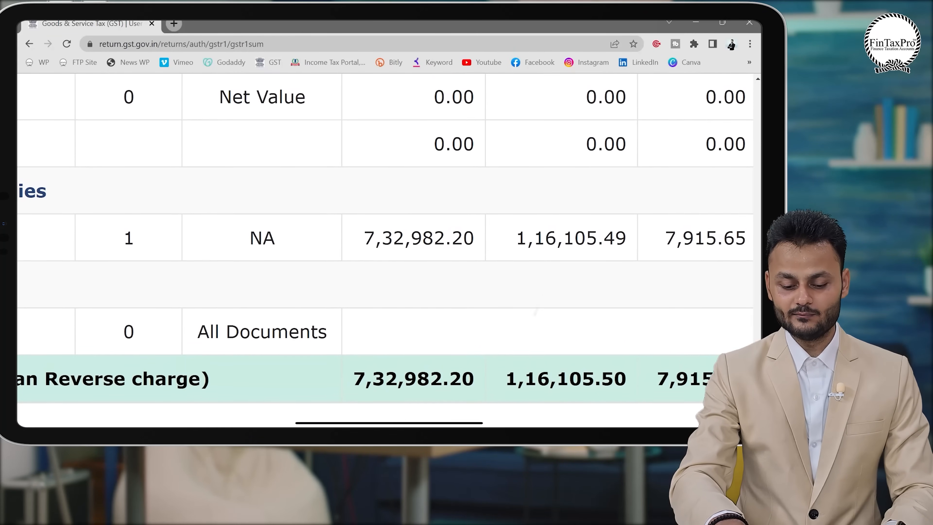
Review the remaining tax columns of the HSN-wise summary and Total Liability rows, and proceed to file the GSTR-1 statement.
{"action": "scroll", "coordinate": [385, 250], "scroll_direction": "right", "scroll_amount": 3}
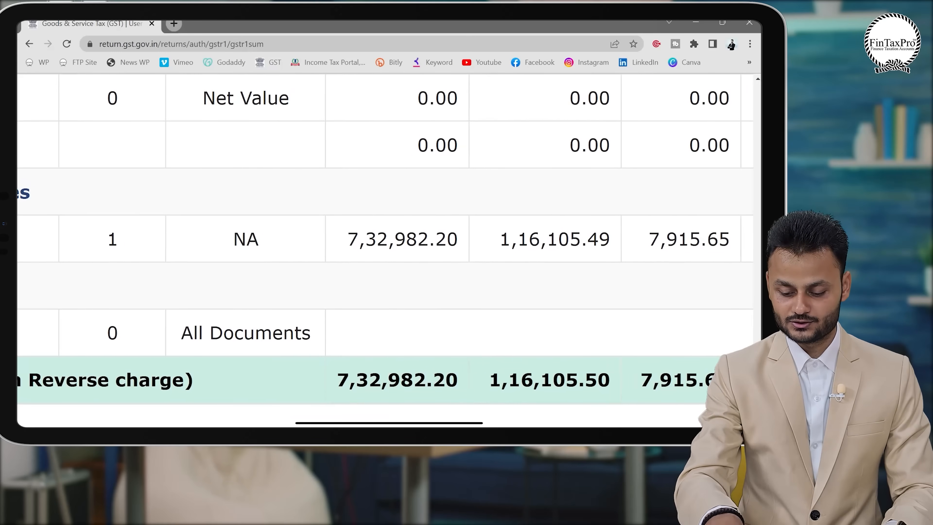
{"action": "scroll", "coordinate": [386, 250], "scroll_direction": "right", "scroll_amount": 3}
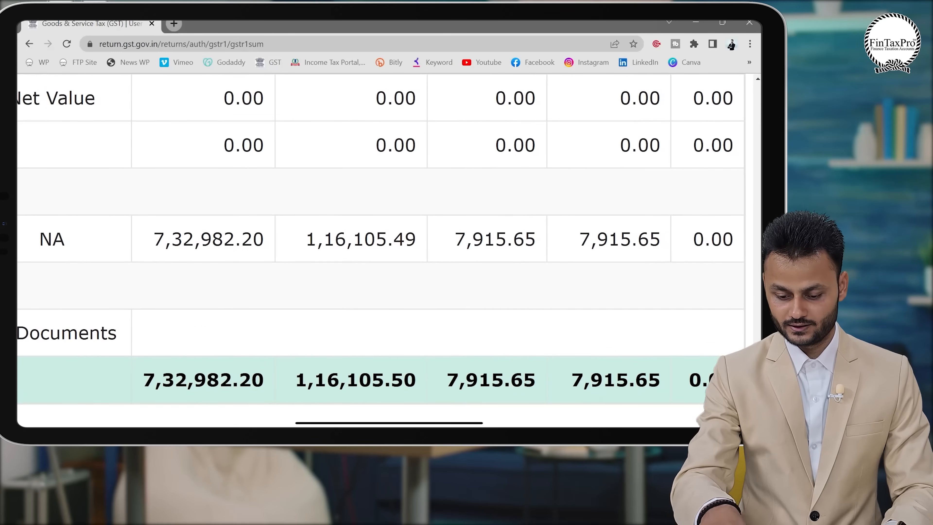
{"action": "scroll", "coordinate": [386, 250], "scroll_direction": "right", "scroll_amount": 3}
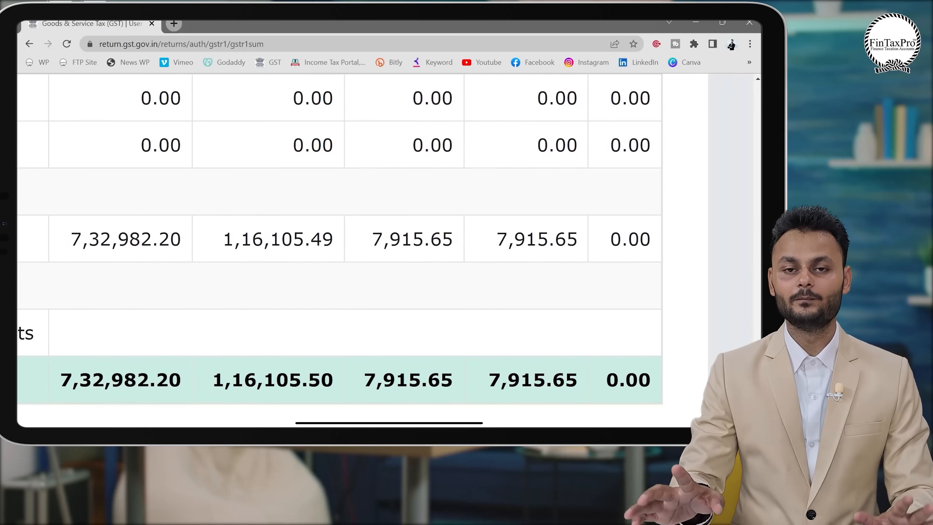
{"action": "scroll", "coordinate": [386, 250], "scroll_direction": "down", "scroll_amount": 5}
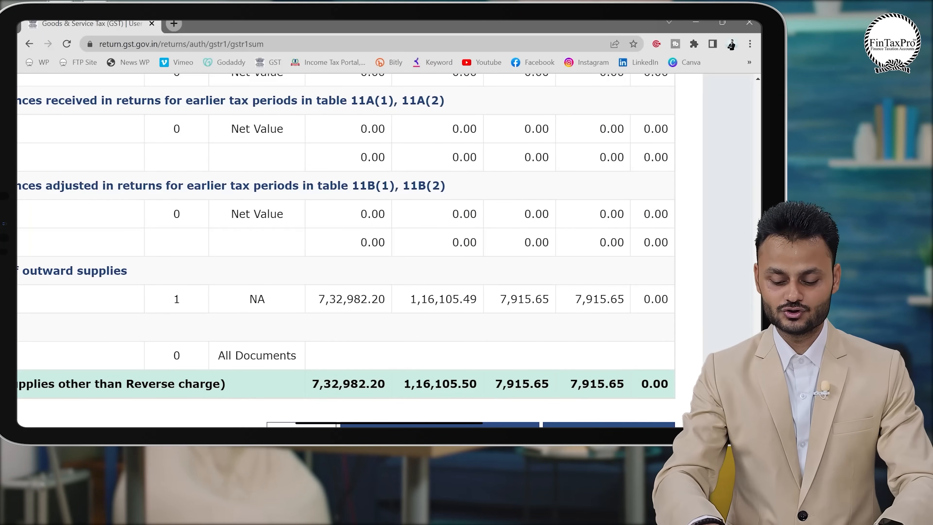
{"action": "scroll", "coordinate": [367, 239], "scroll_direction": "down", "scroll_amount": 3}
{"action": "left_click", "coordinate": [661, 369]}
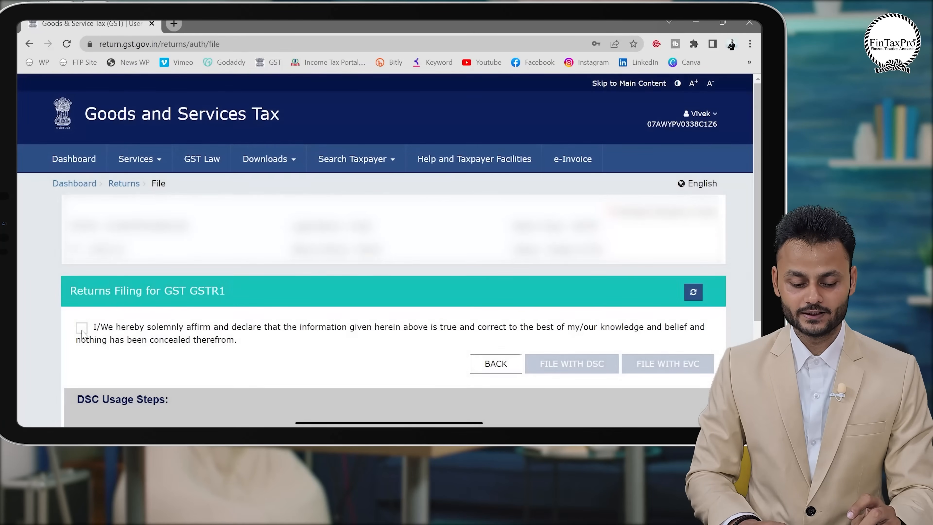
Accept the declaration that the GSTR-1 information is true and correct, and choose the authorised signatory.
{"action": "left_click", "coordinate": [82, 327]}
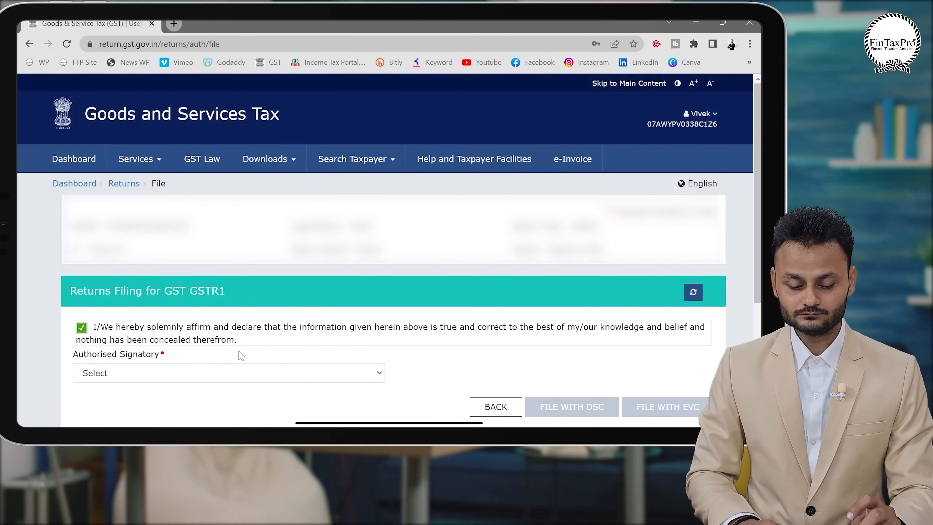
{"action": "left_click", "coordinate": [259, 376]}
{"action": "left_click", "coordinate": [246, 400]}
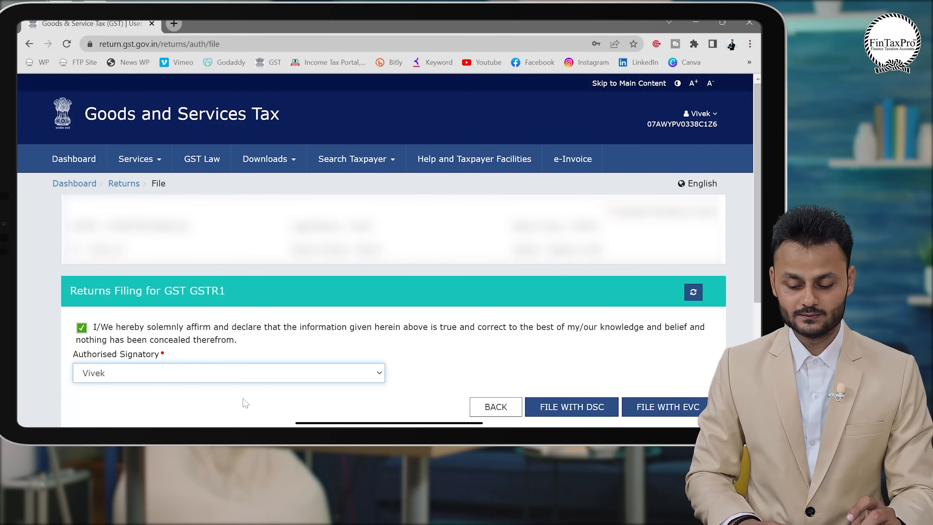
File the GSTR-1 with EVC, entering the one-time password and verifying it.
{"action": "left_click", "coordinate": [664, 413]}
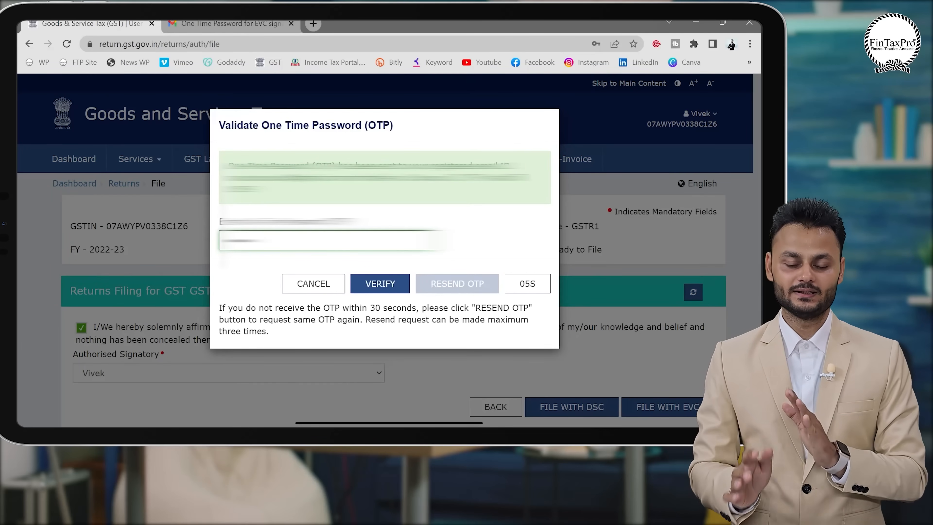
{"action": "left_click", "coordinate": [380, 288]}
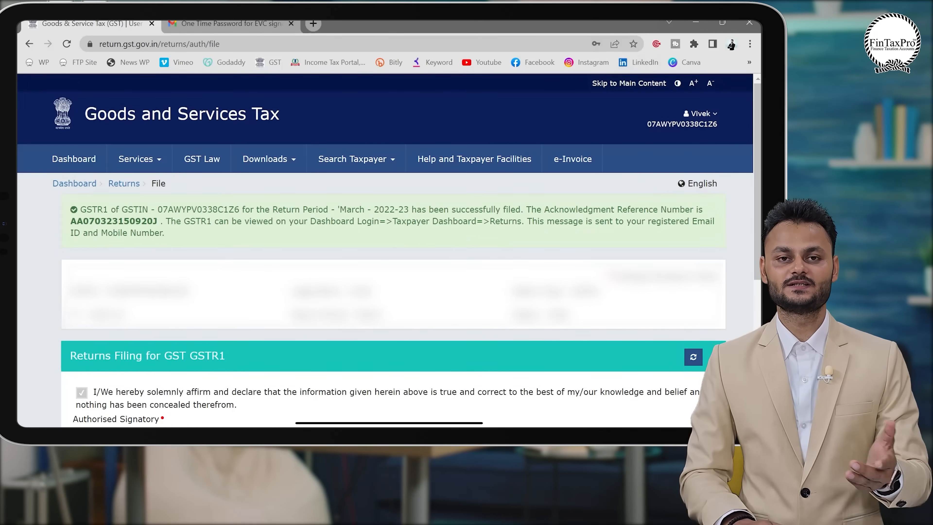
{"action": "mouse_move", "coordinate": [352, 426]}
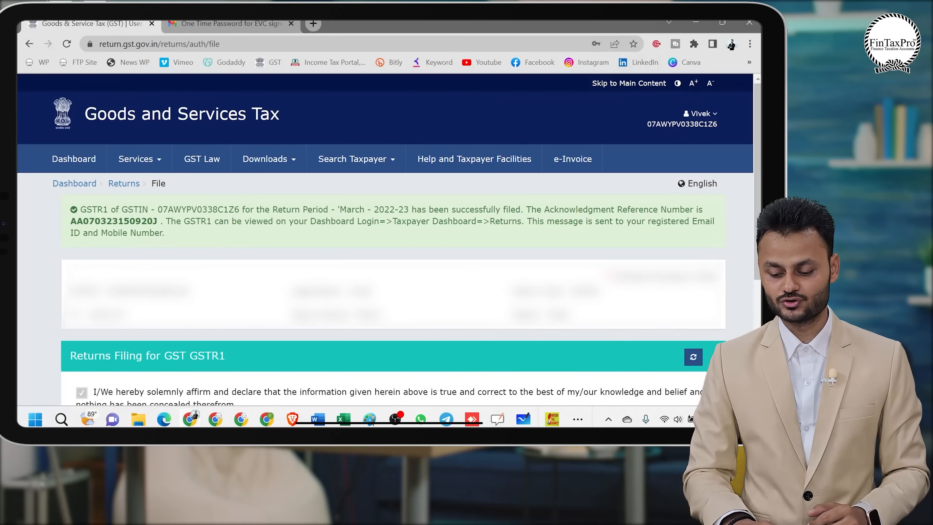